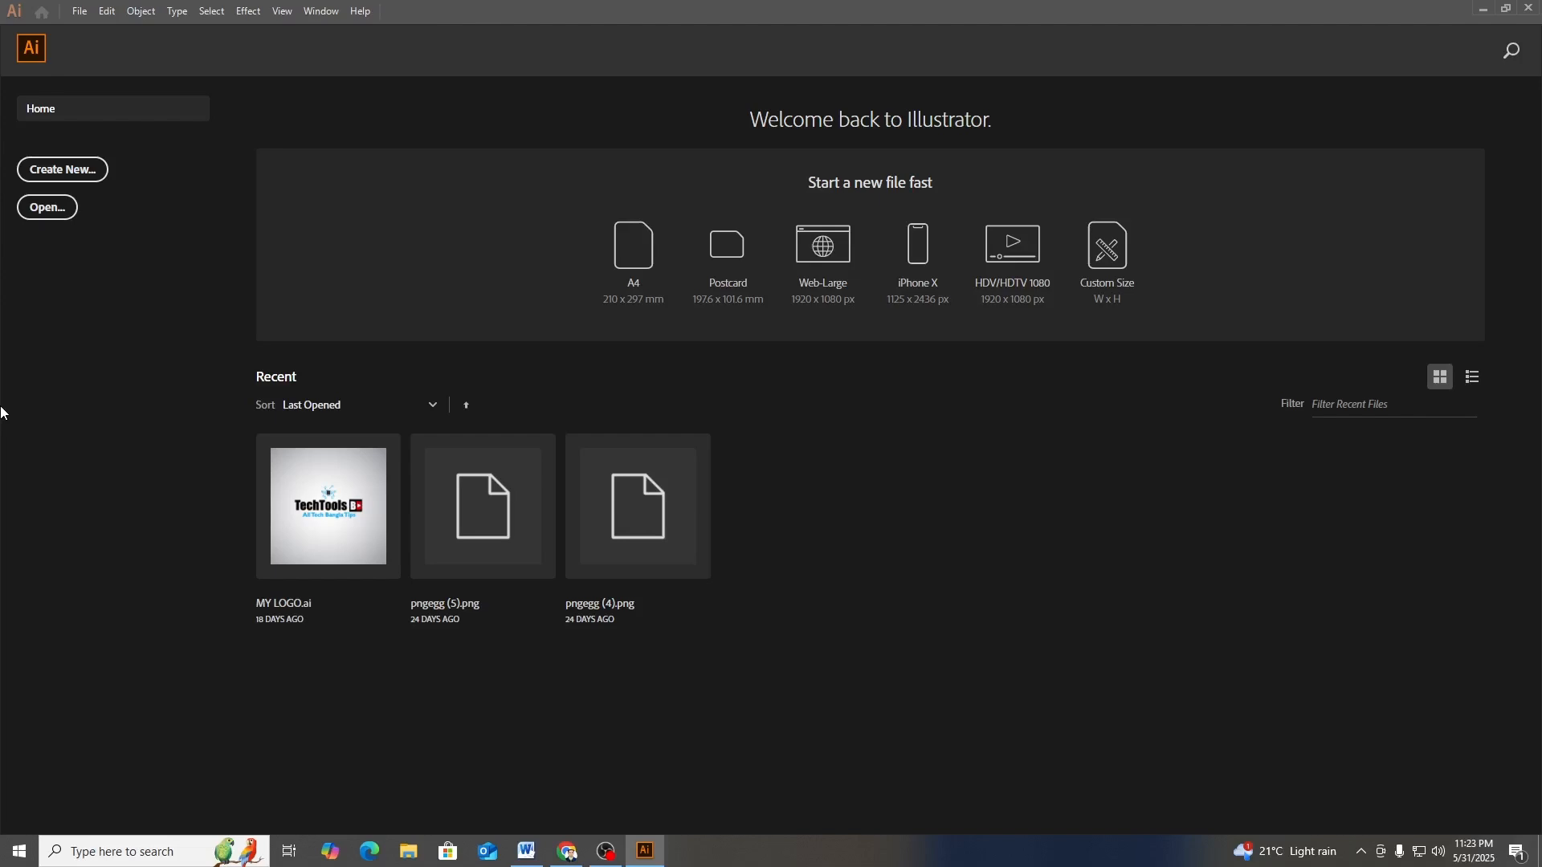
click(17, 851)
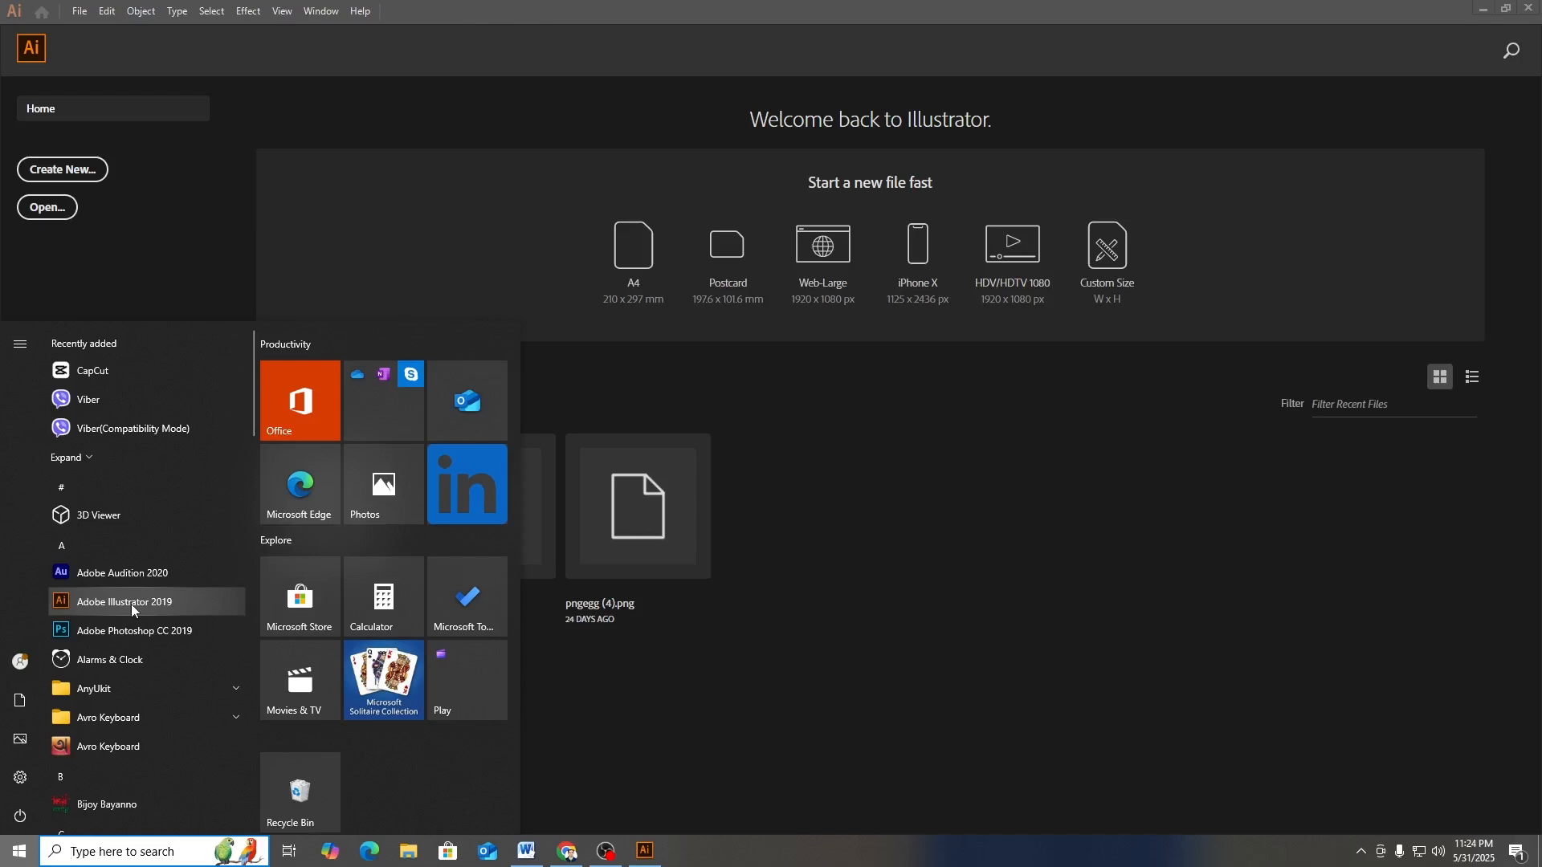
click(115, 201)
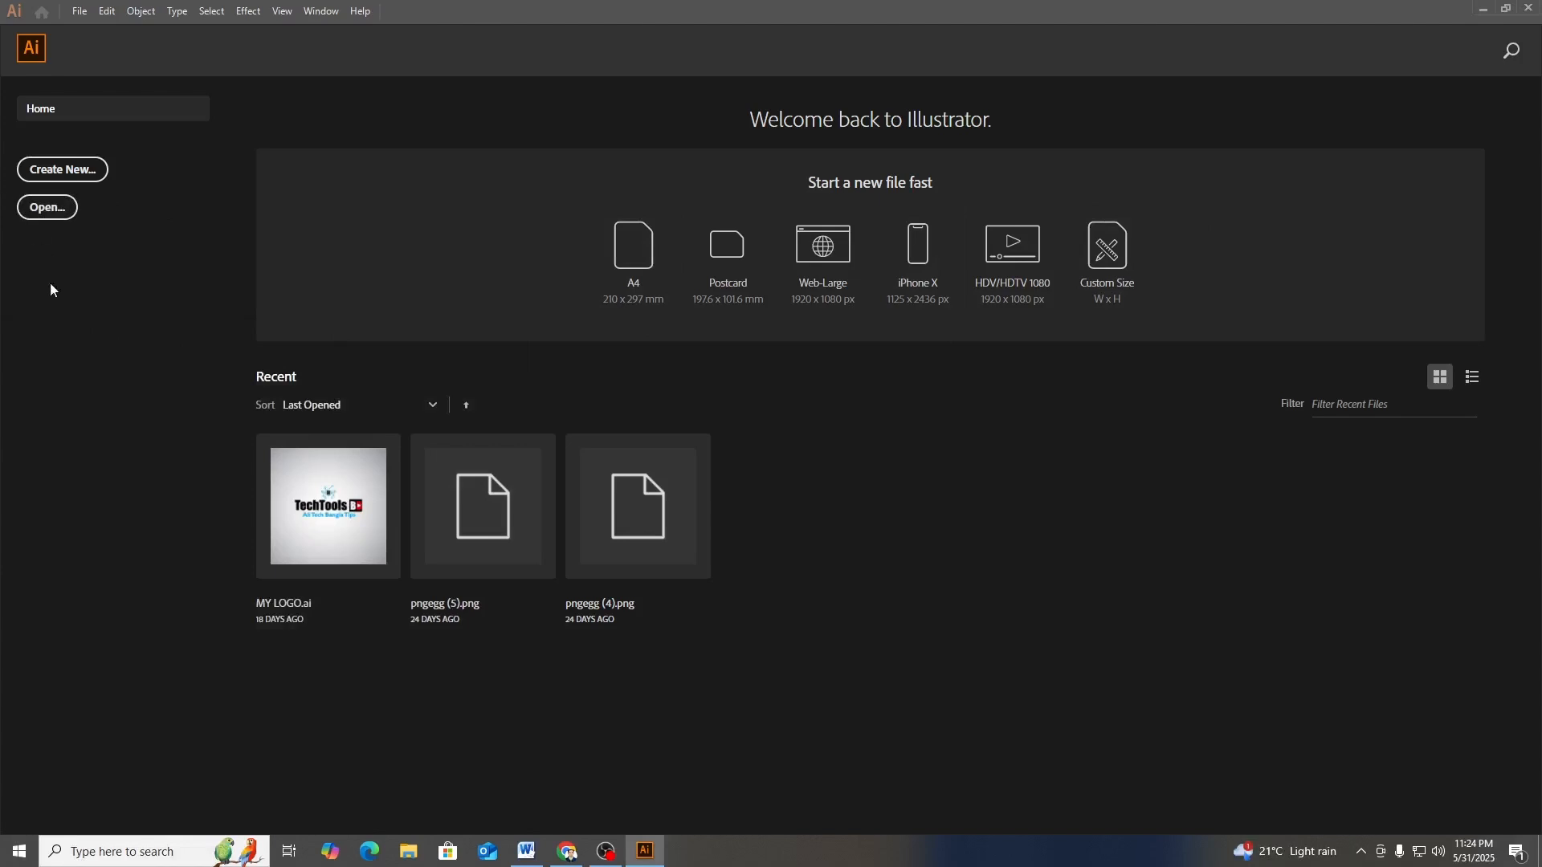
- Start a new print document in pixels and set its size to 1080 × 1080 px
click(51, 171)
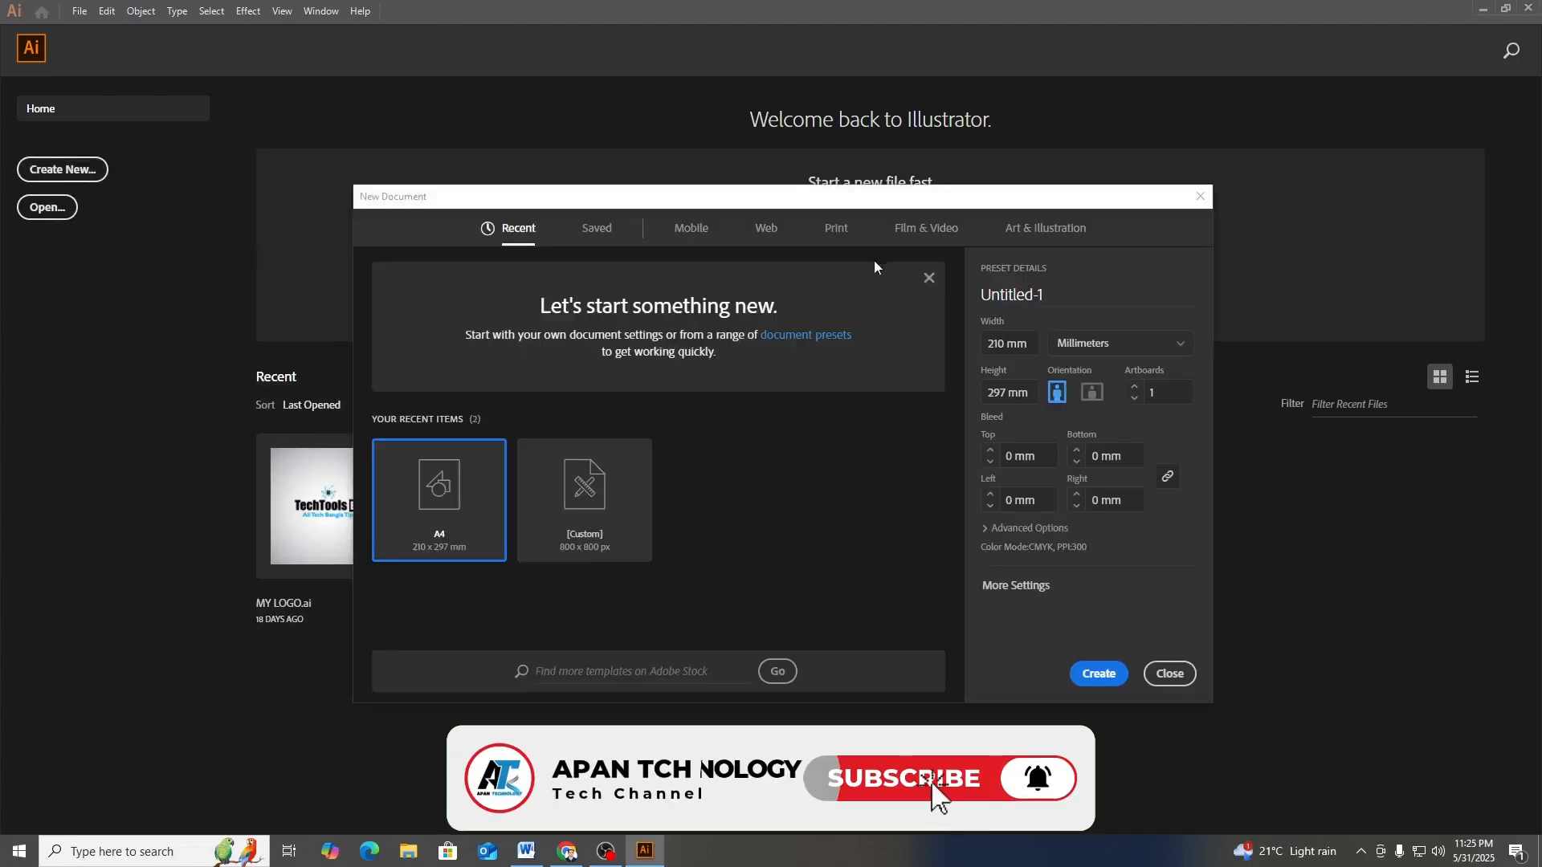
click(834, 229)
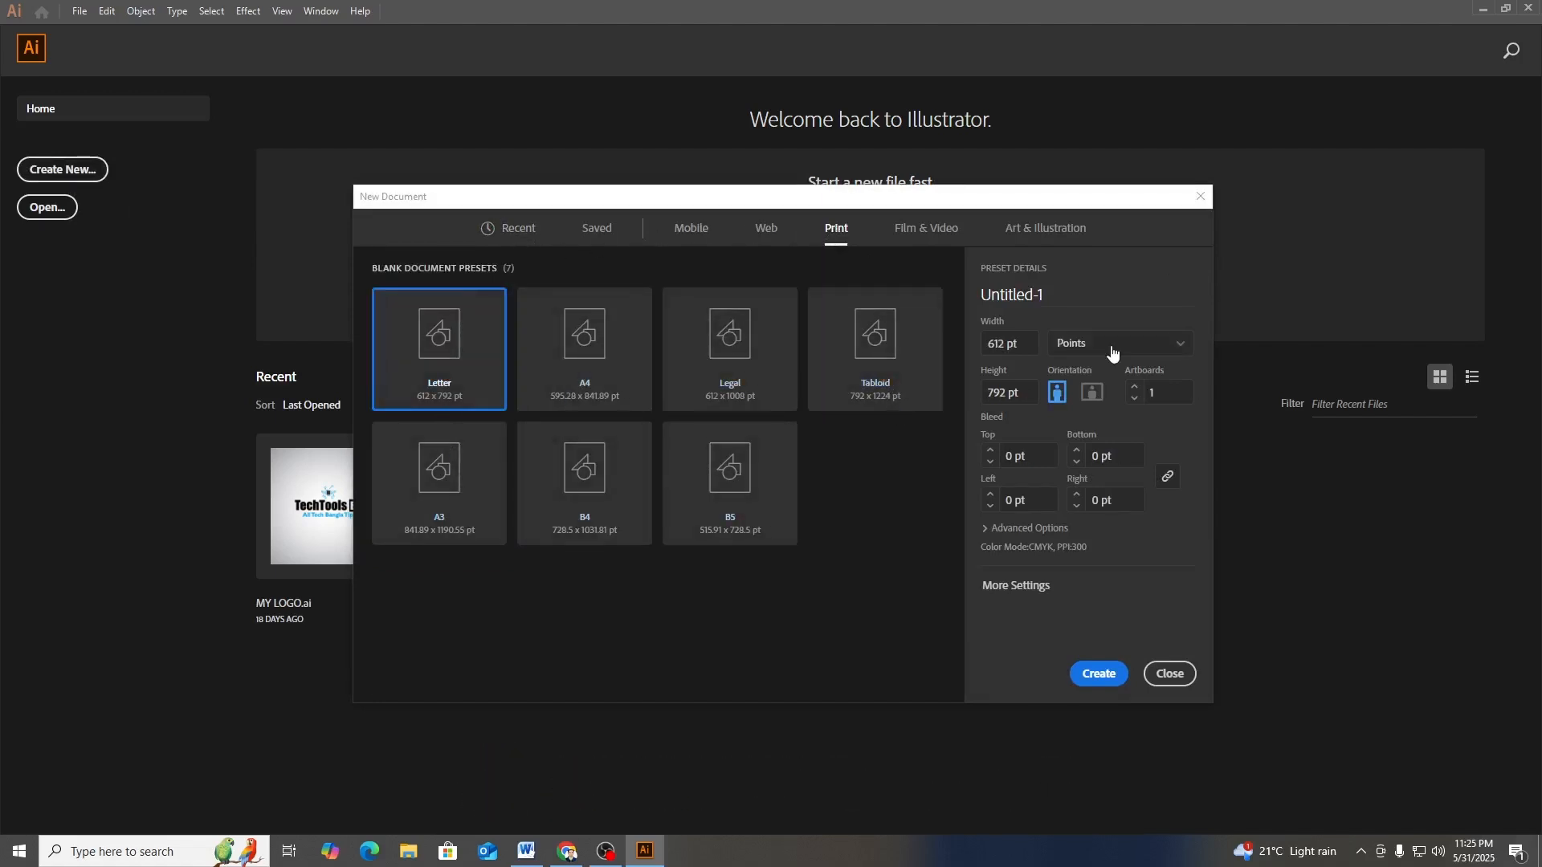
click(1072, 346)
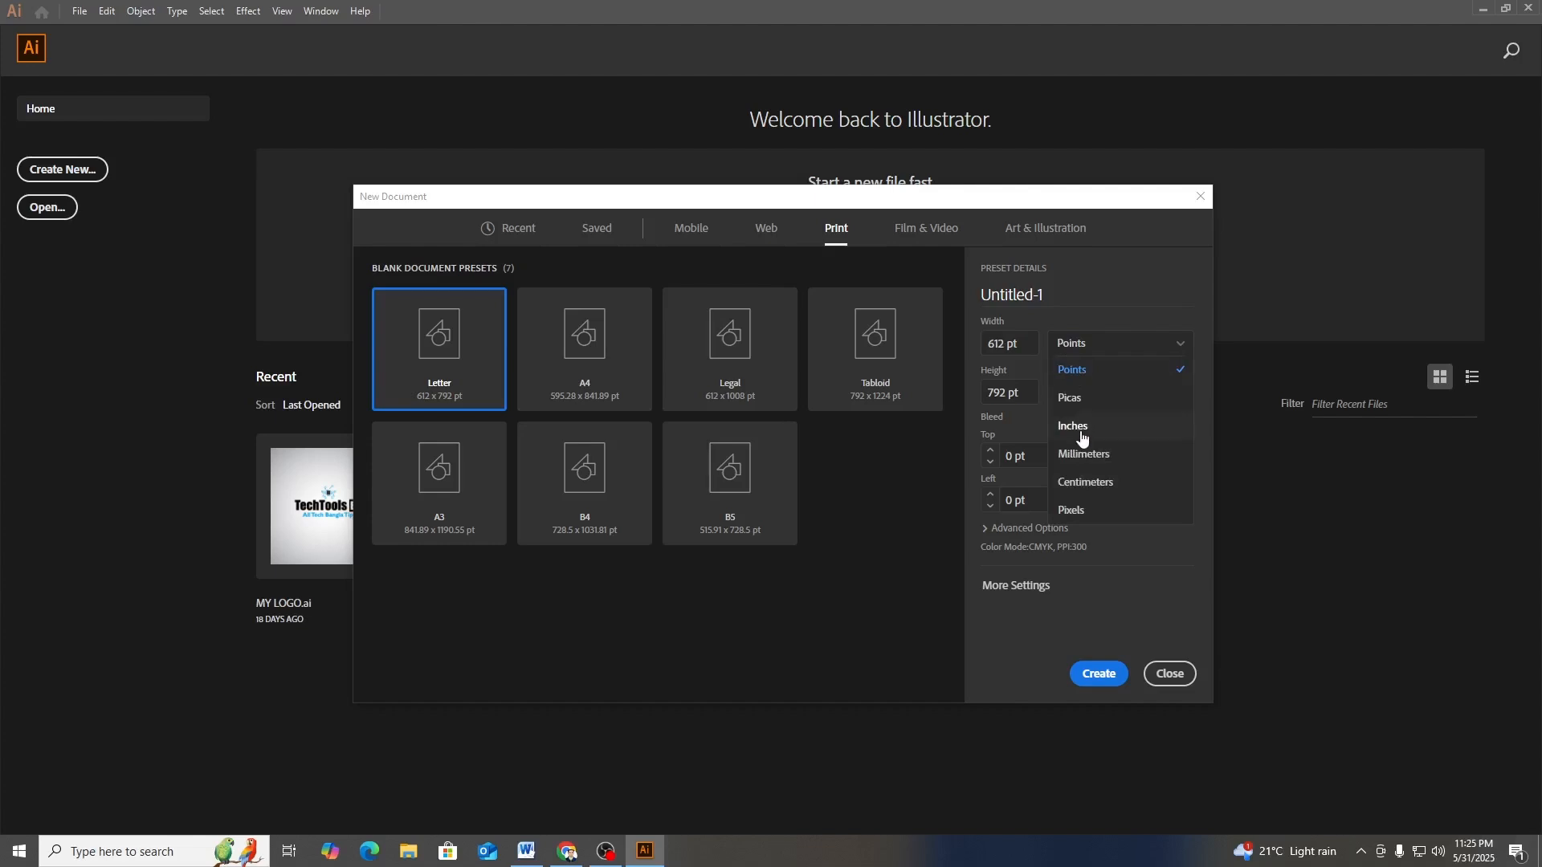
click(1086, 512)
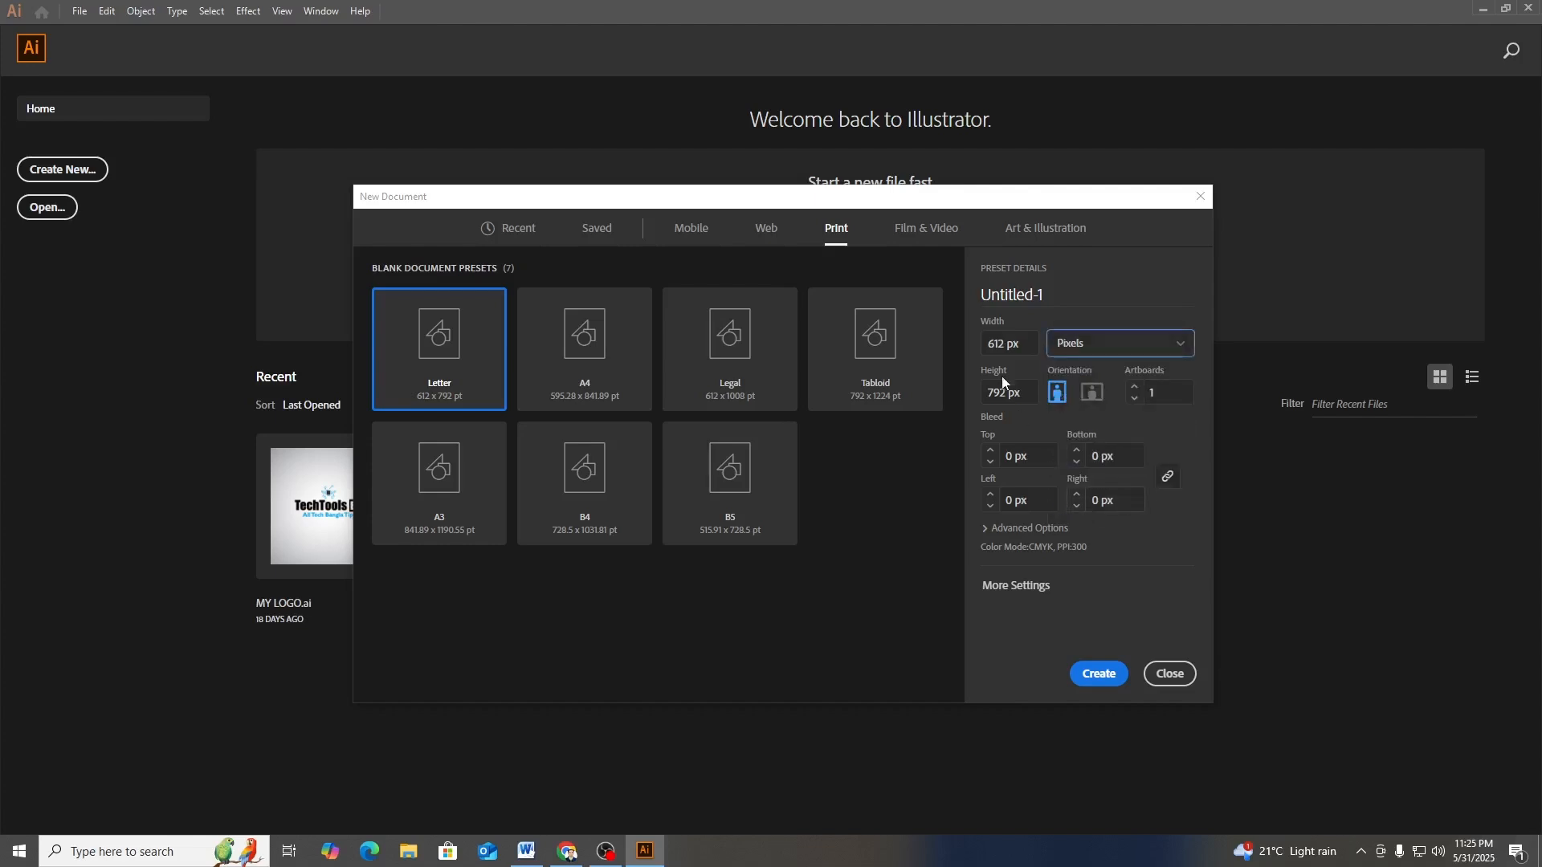
double_click(1002, 346)
text(108)
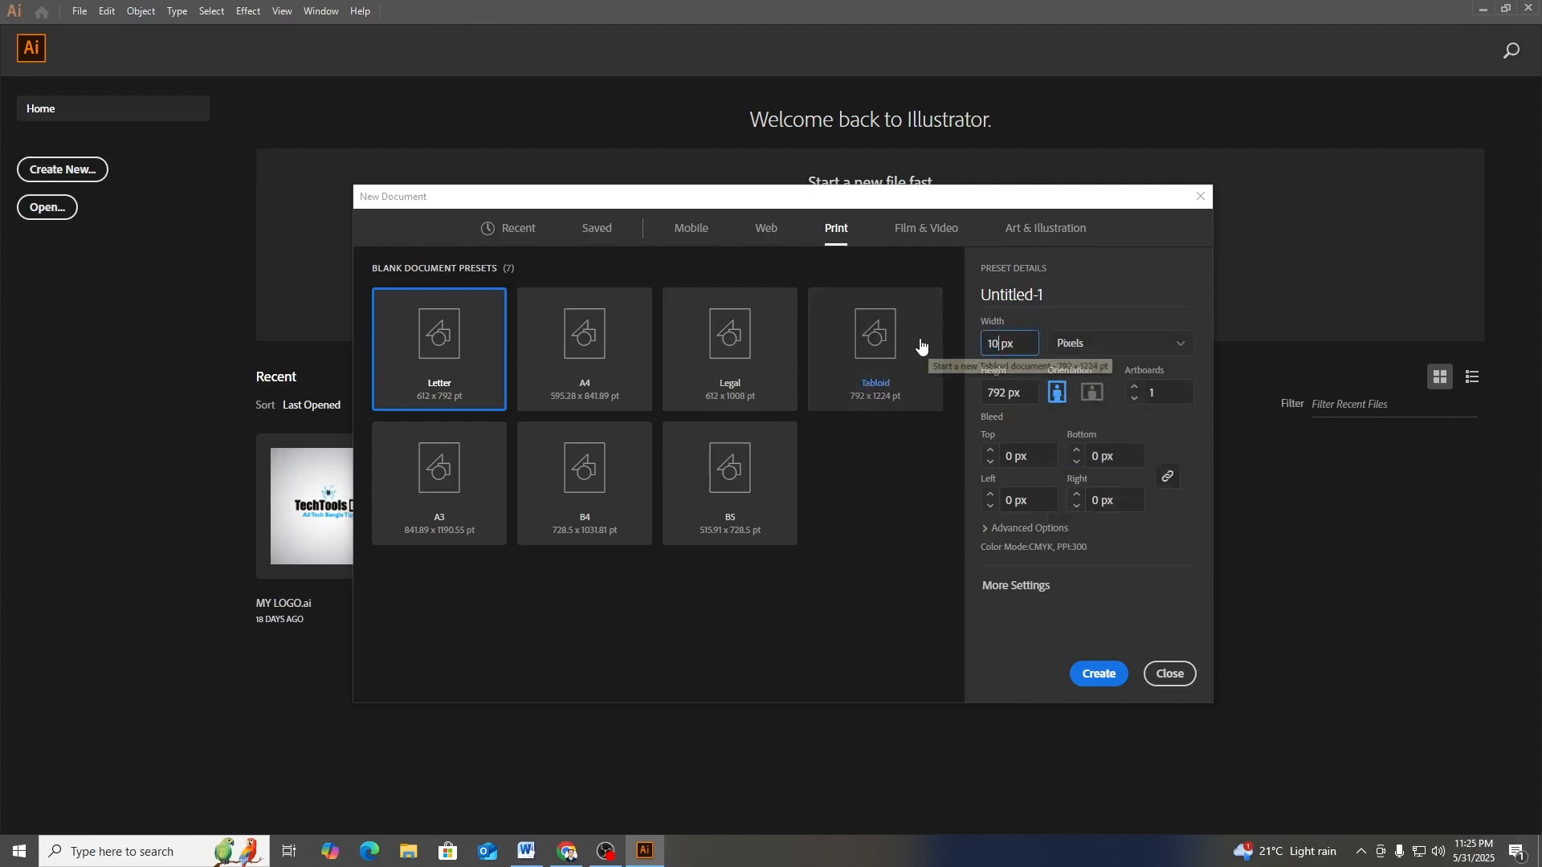
text(0)
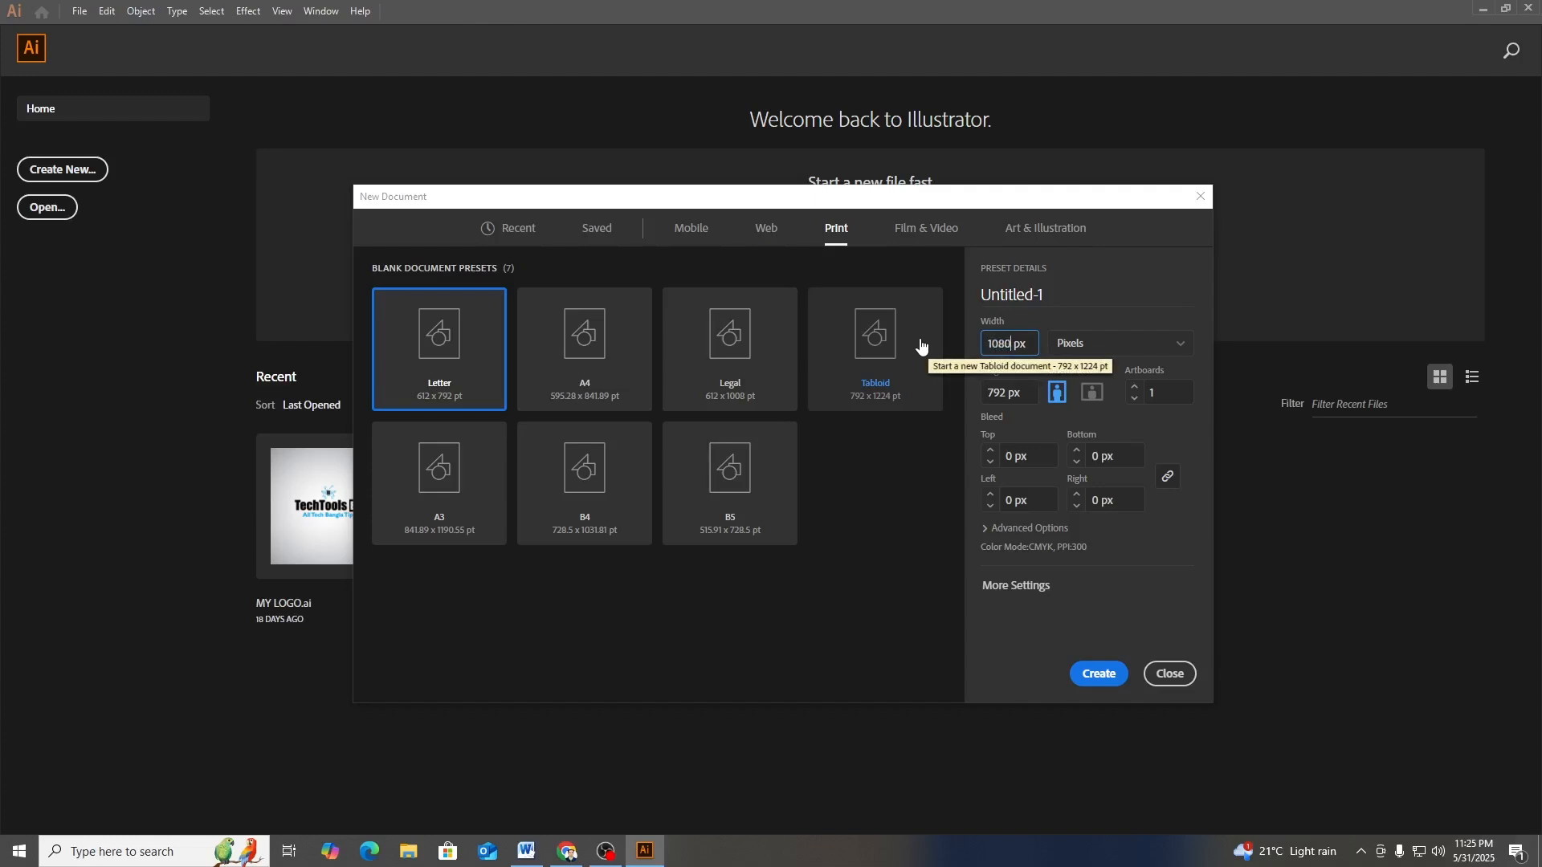
double_click(1008, 397)
text(180)
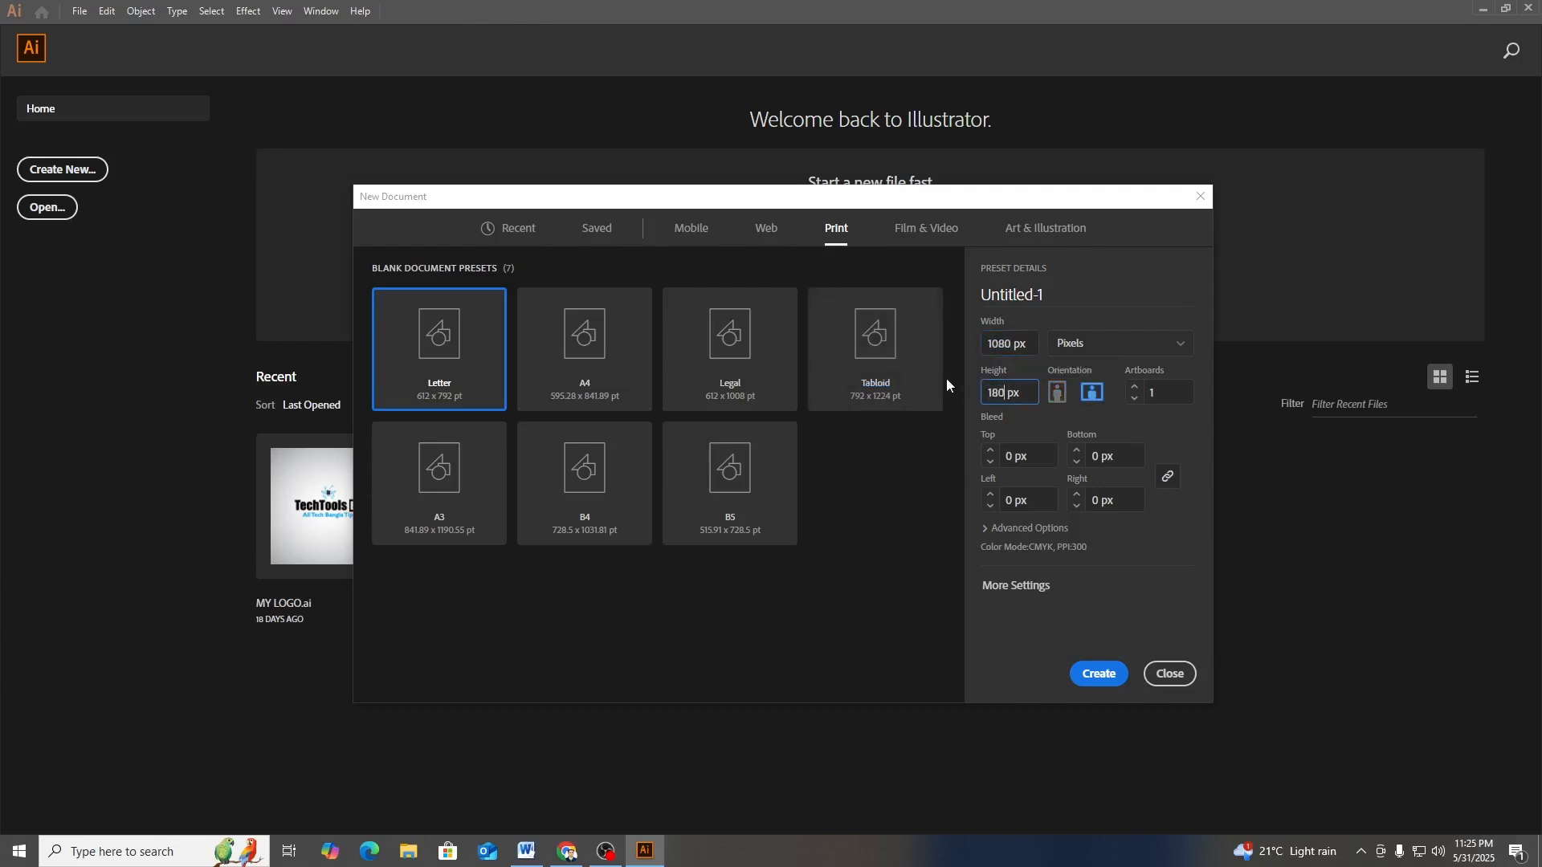
key(BackSpace)
key(BackSpace)
text(080)
- Set the new document's color mode to RGB and create the document
click(989, 528)
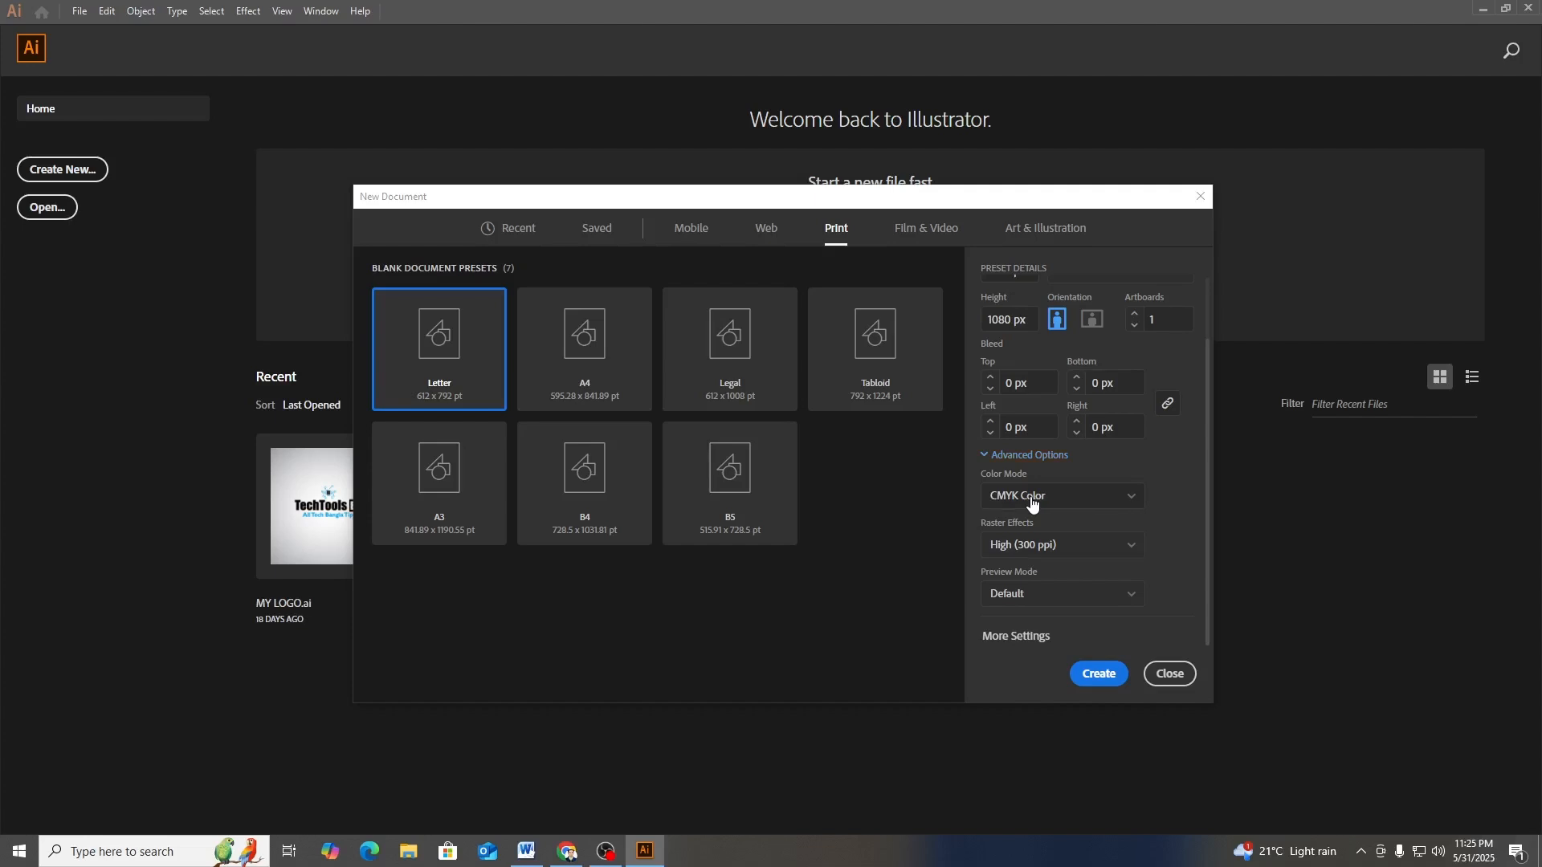
click(1031, 502)
click(1022, 522)
click(1016, 548)
click(1015, 545)
click(1096, 674)
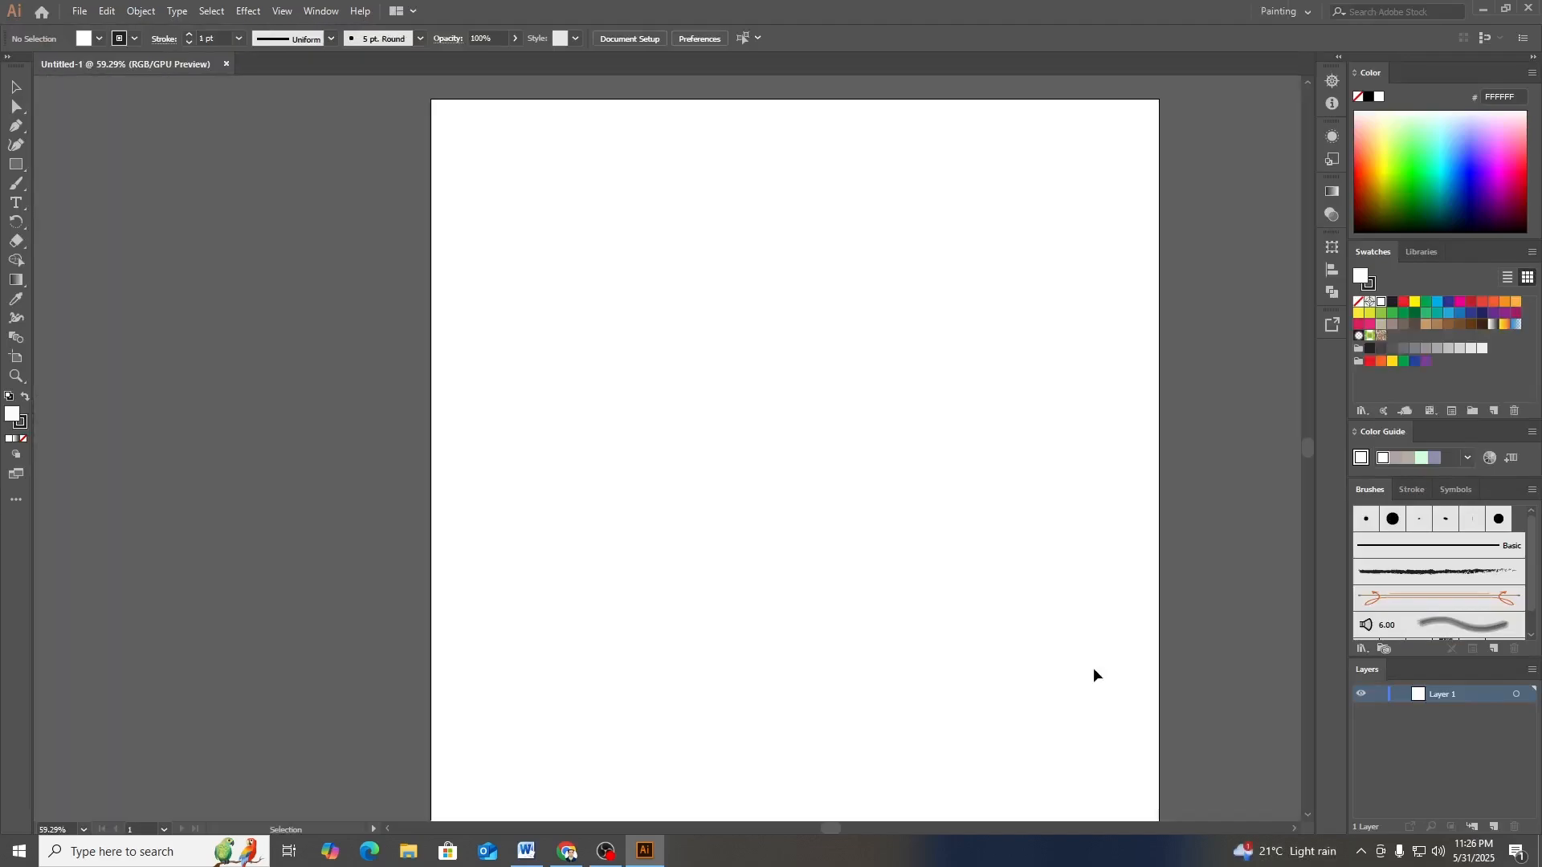
- Expand the toolbar to two columns and switch the fill to a gradient
key(ctrl+minus)
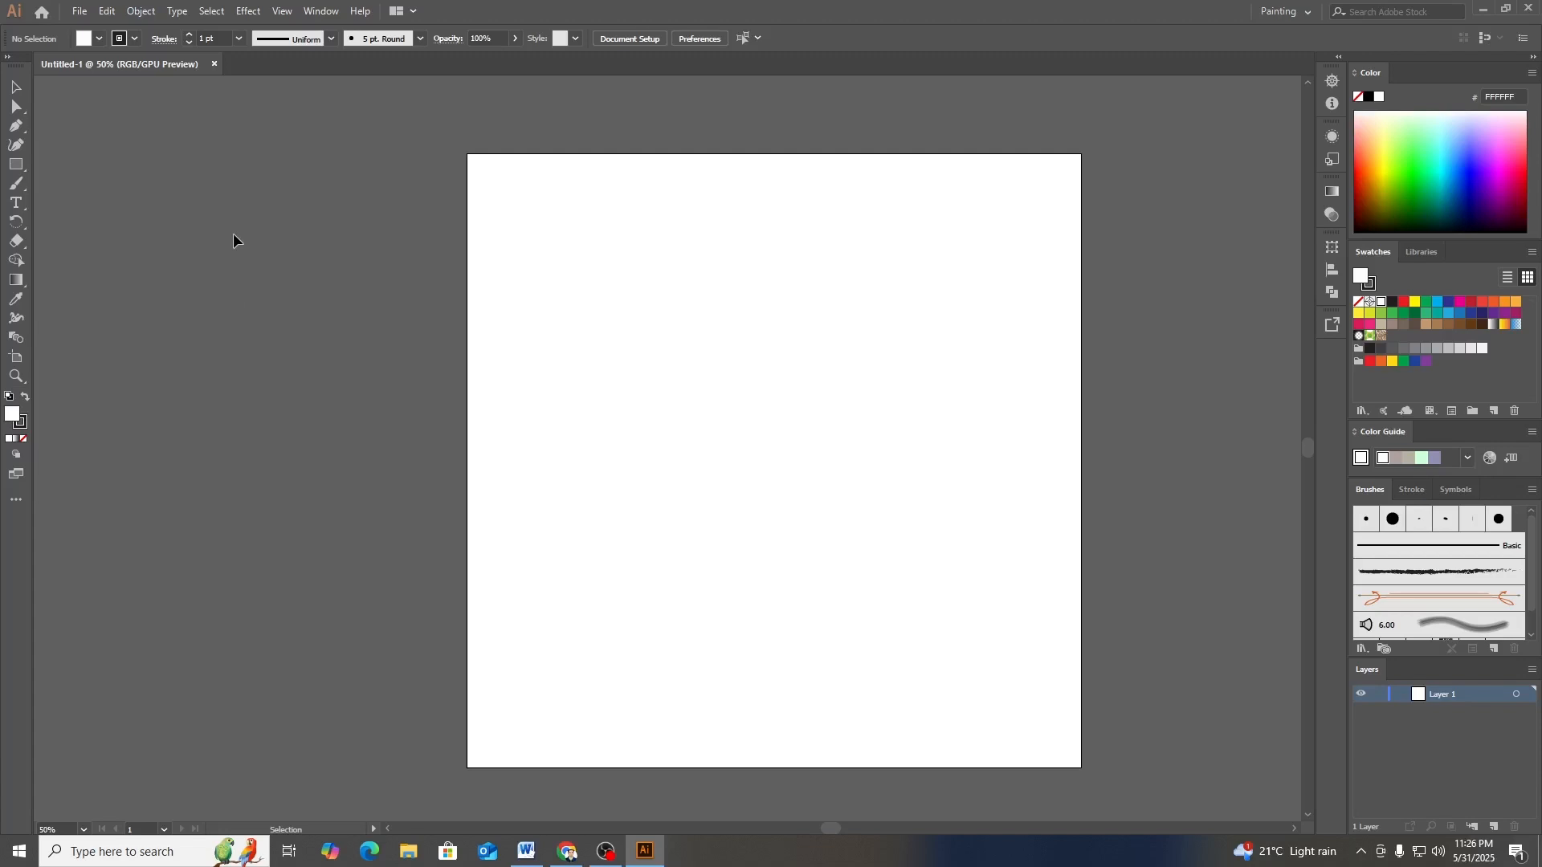
click(8, 56)
click(29, 294)
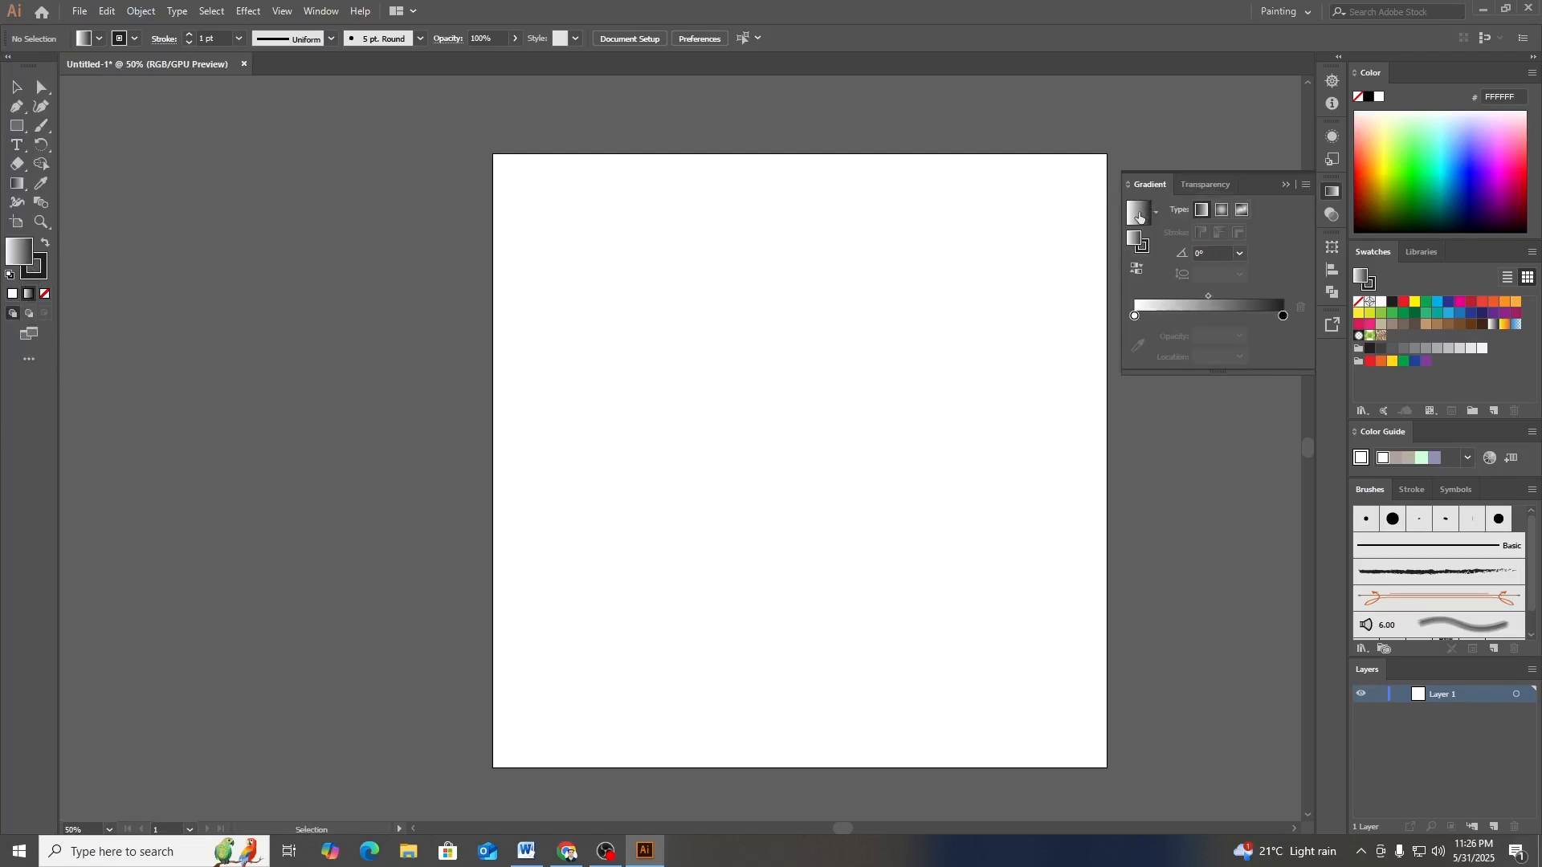
- Pick the green swatch 39B54A while editing the gradient's white stop, and swap the fill and stroke colors
click(1134, 316)
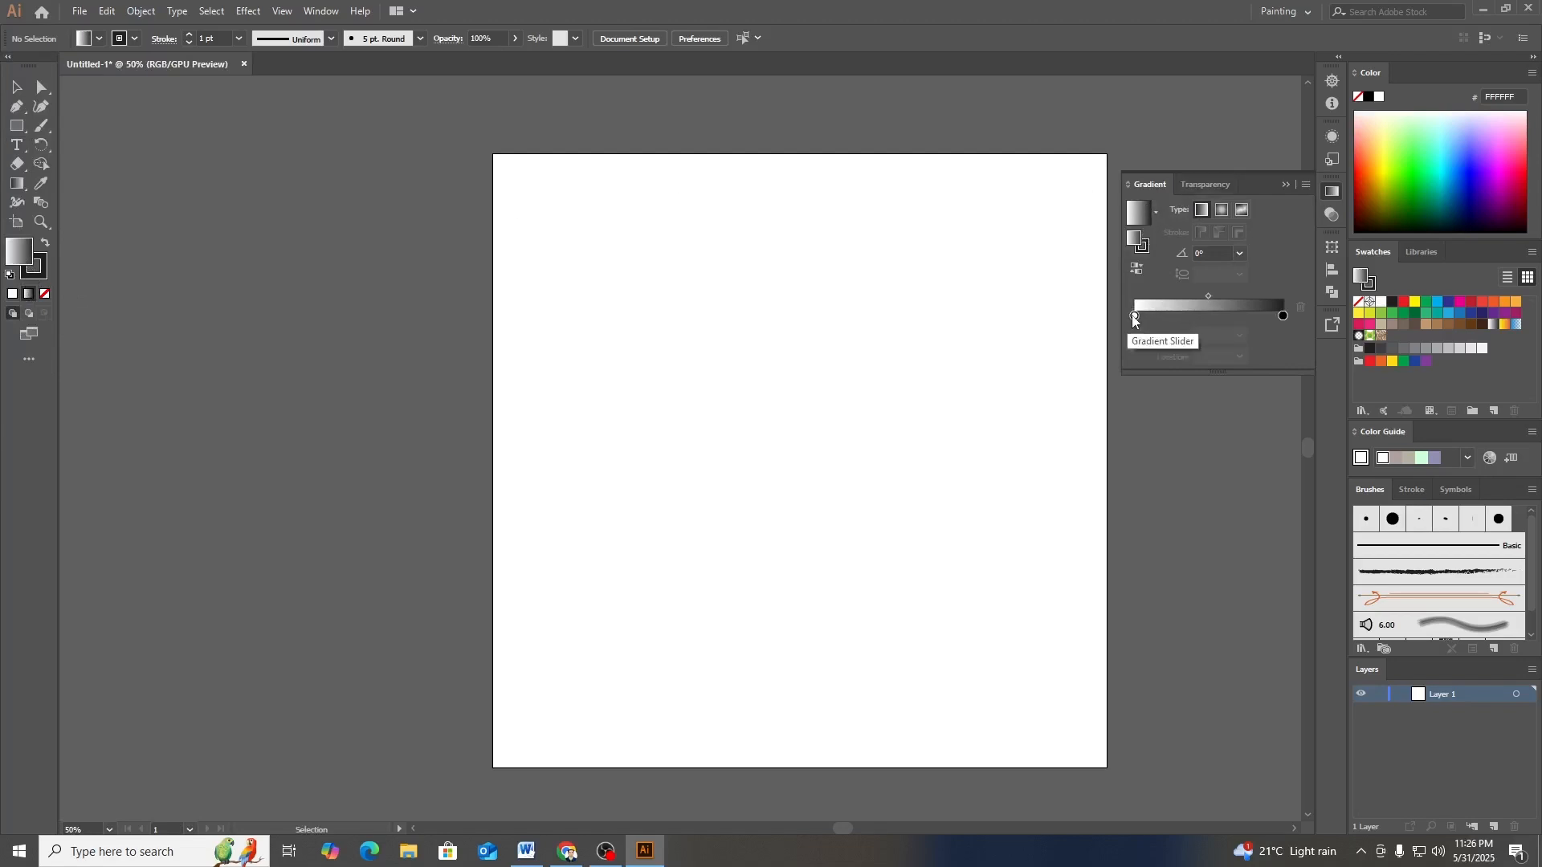
click(1138, 346)
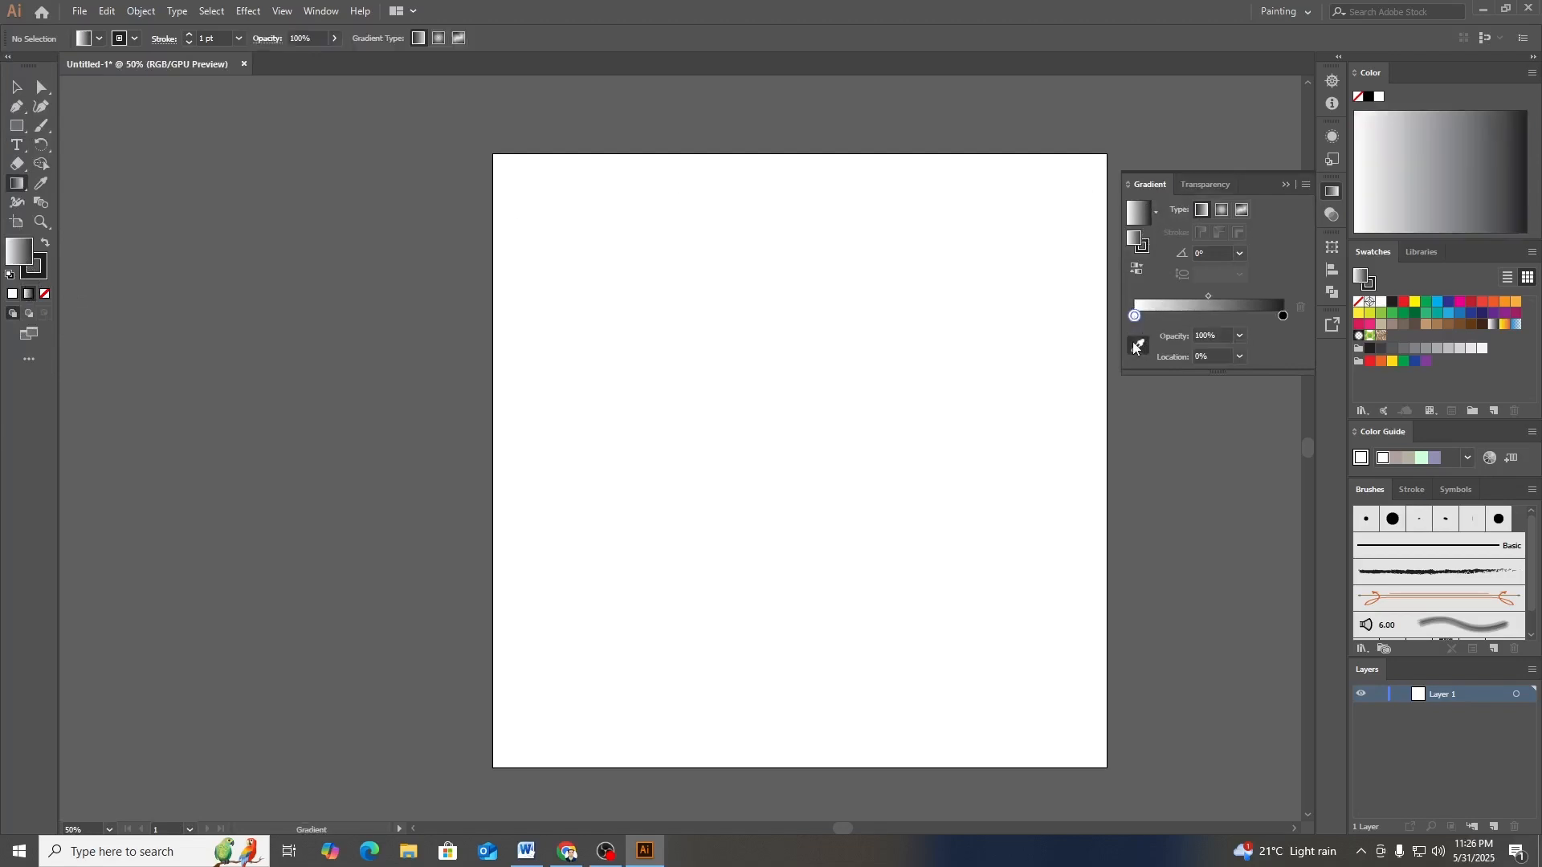
click(1392, 314)
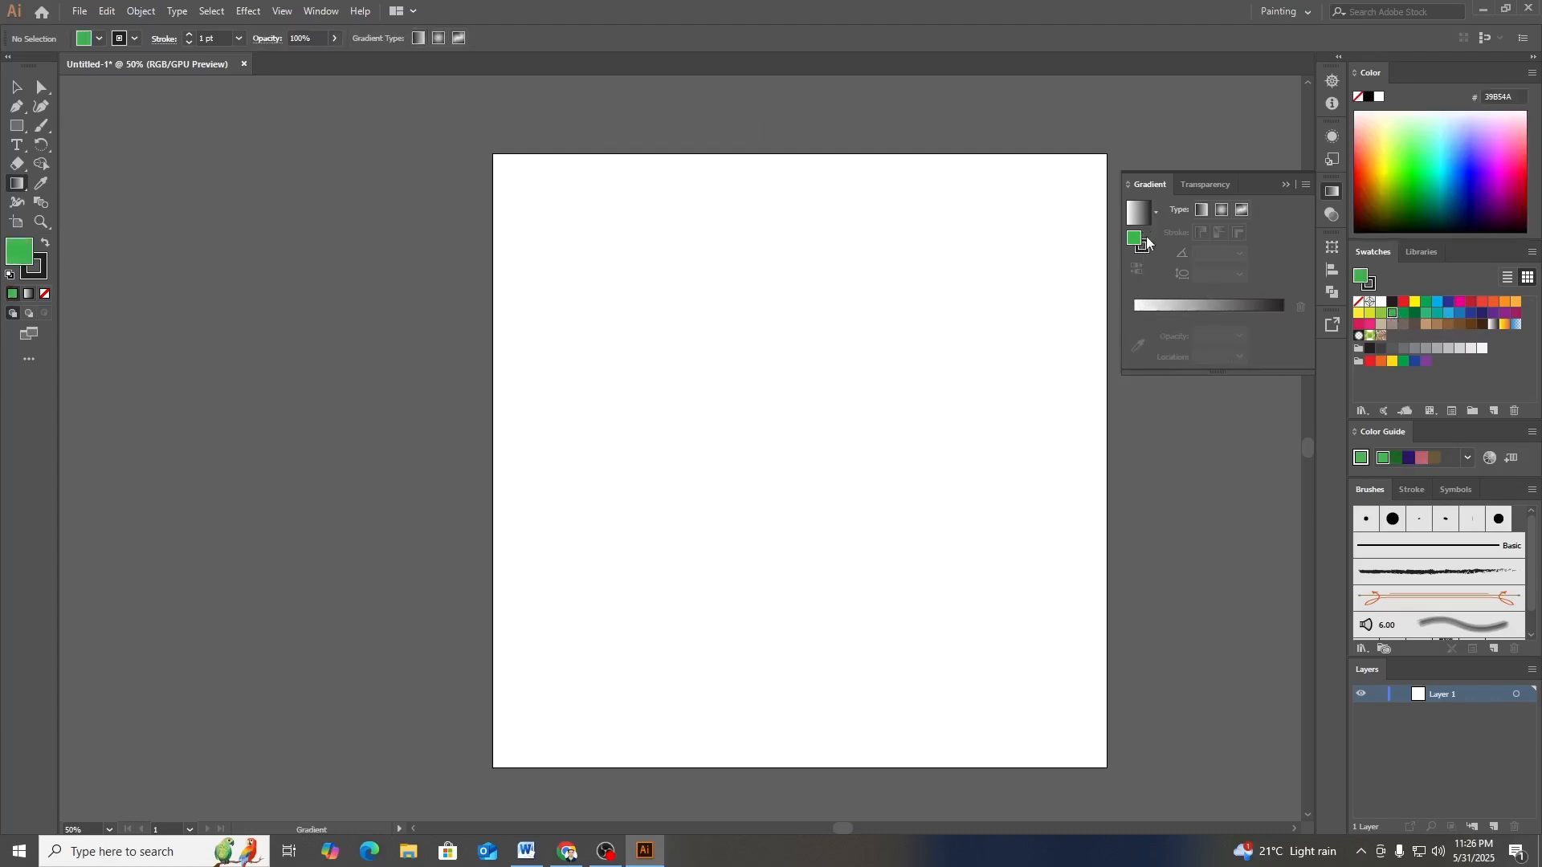
click(46, 242)
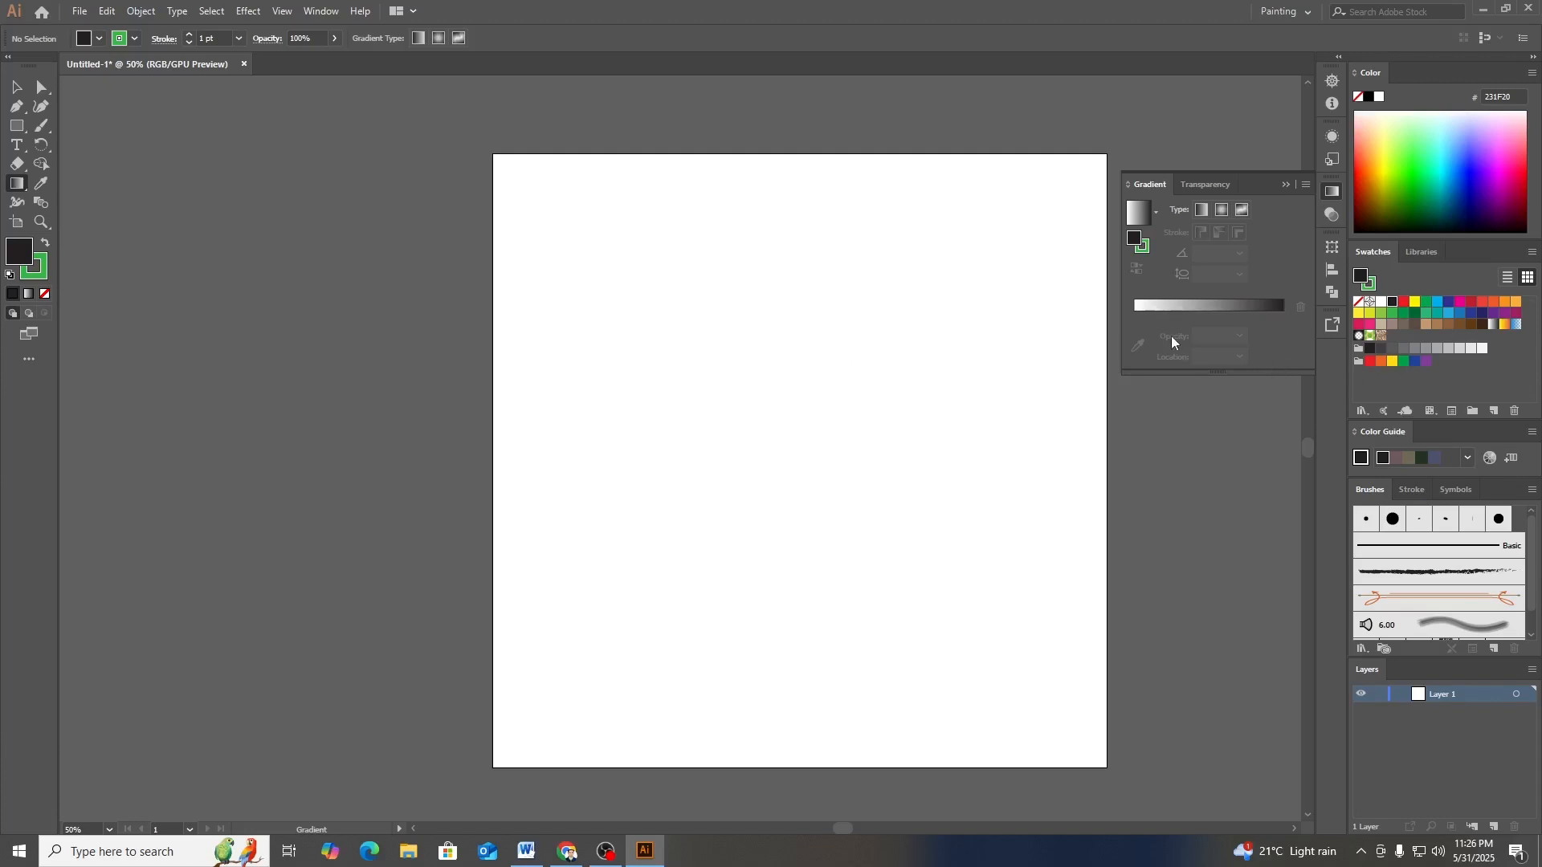
- Reapply the gradient fill and recolor its white stop by sampling the dark grey canvas
click(1139, 306)
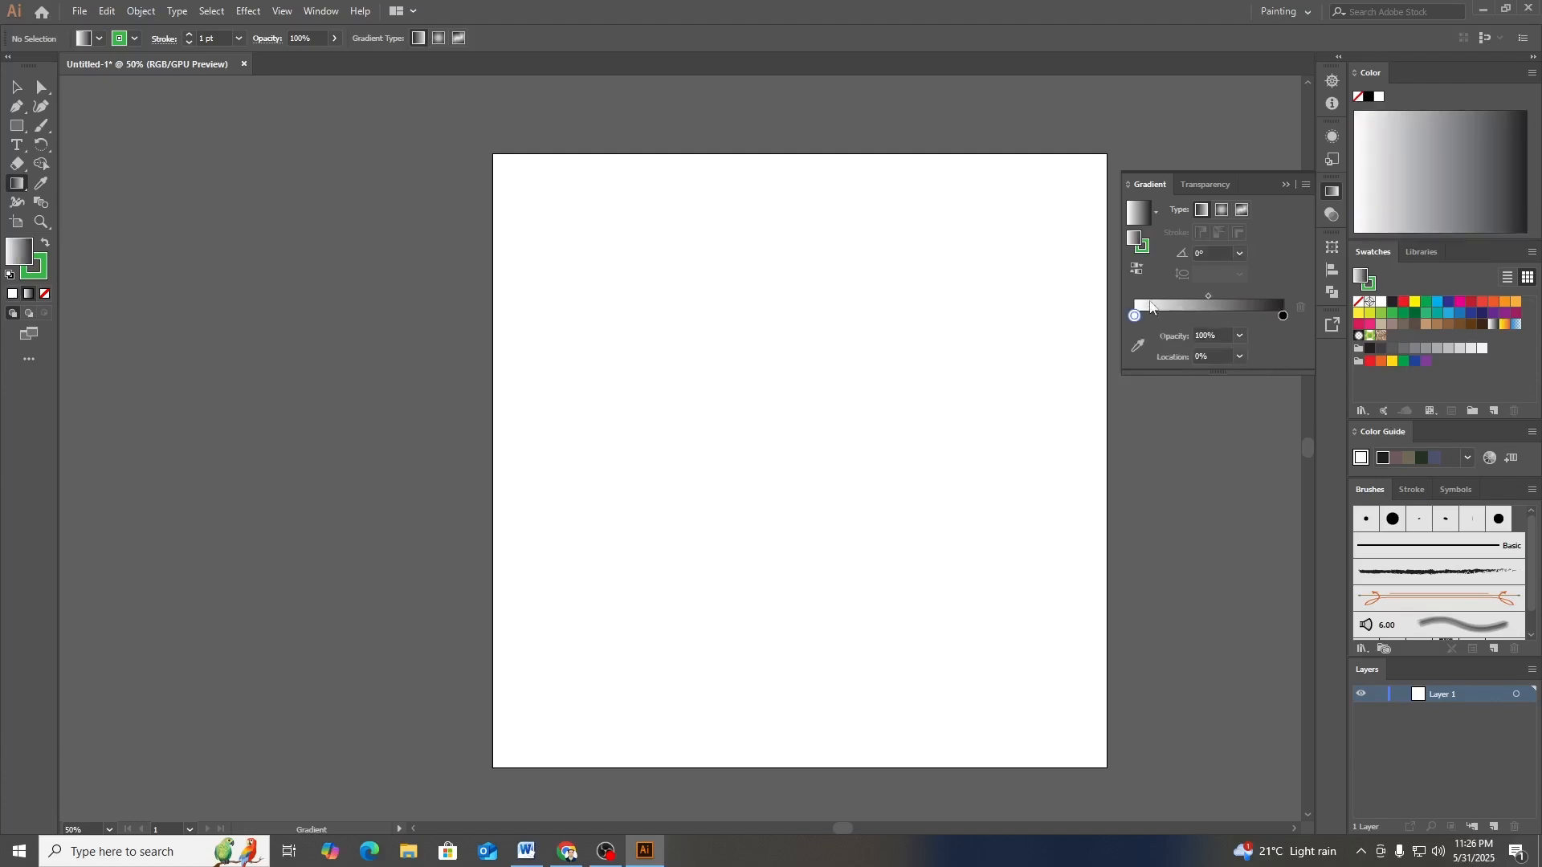
click(1131, 350)
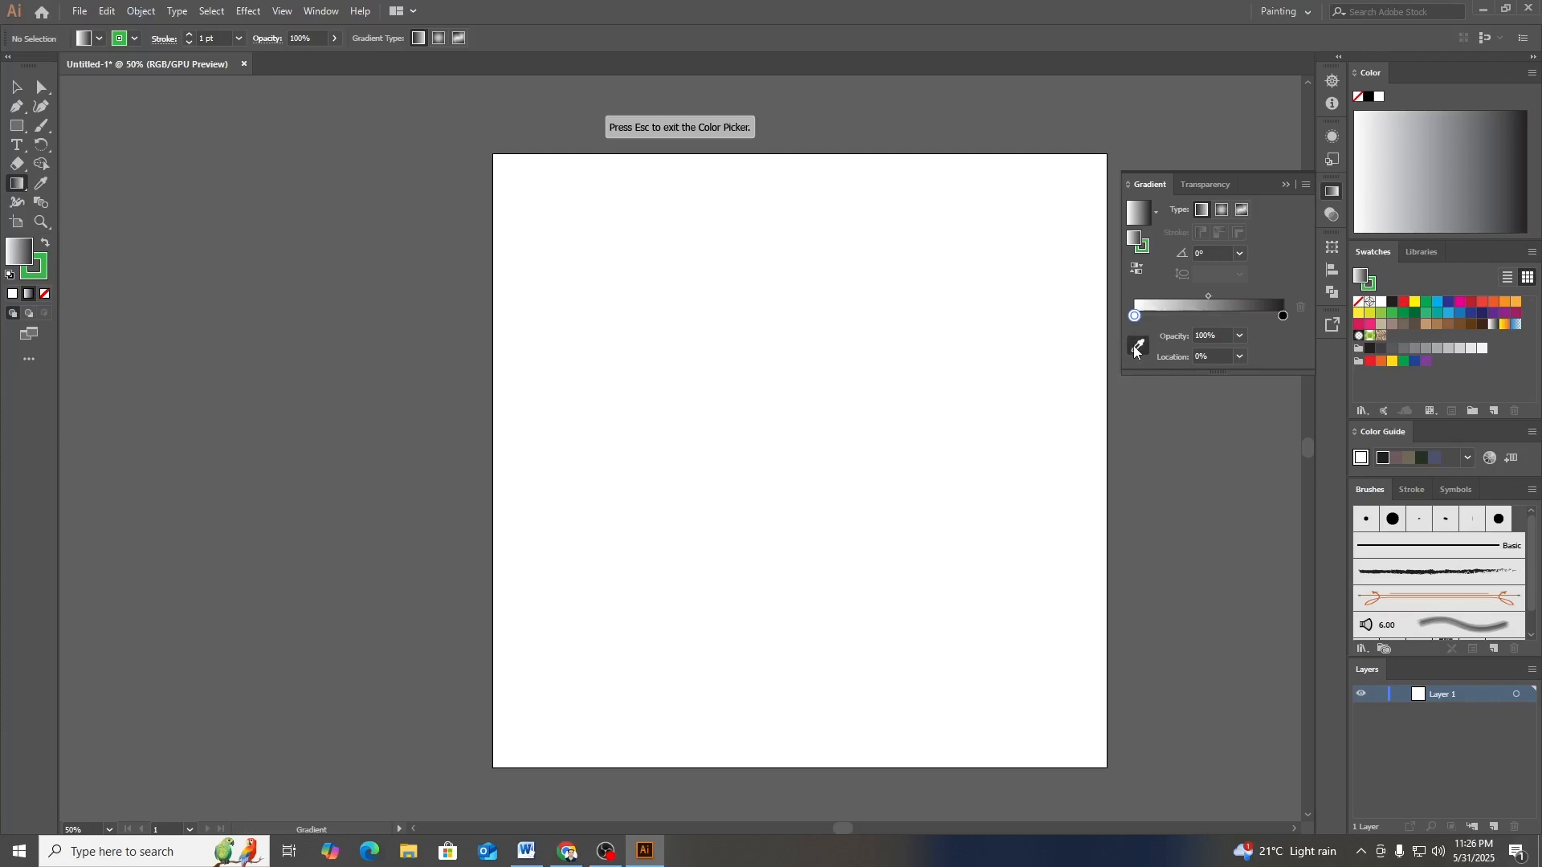
click(171, 295)
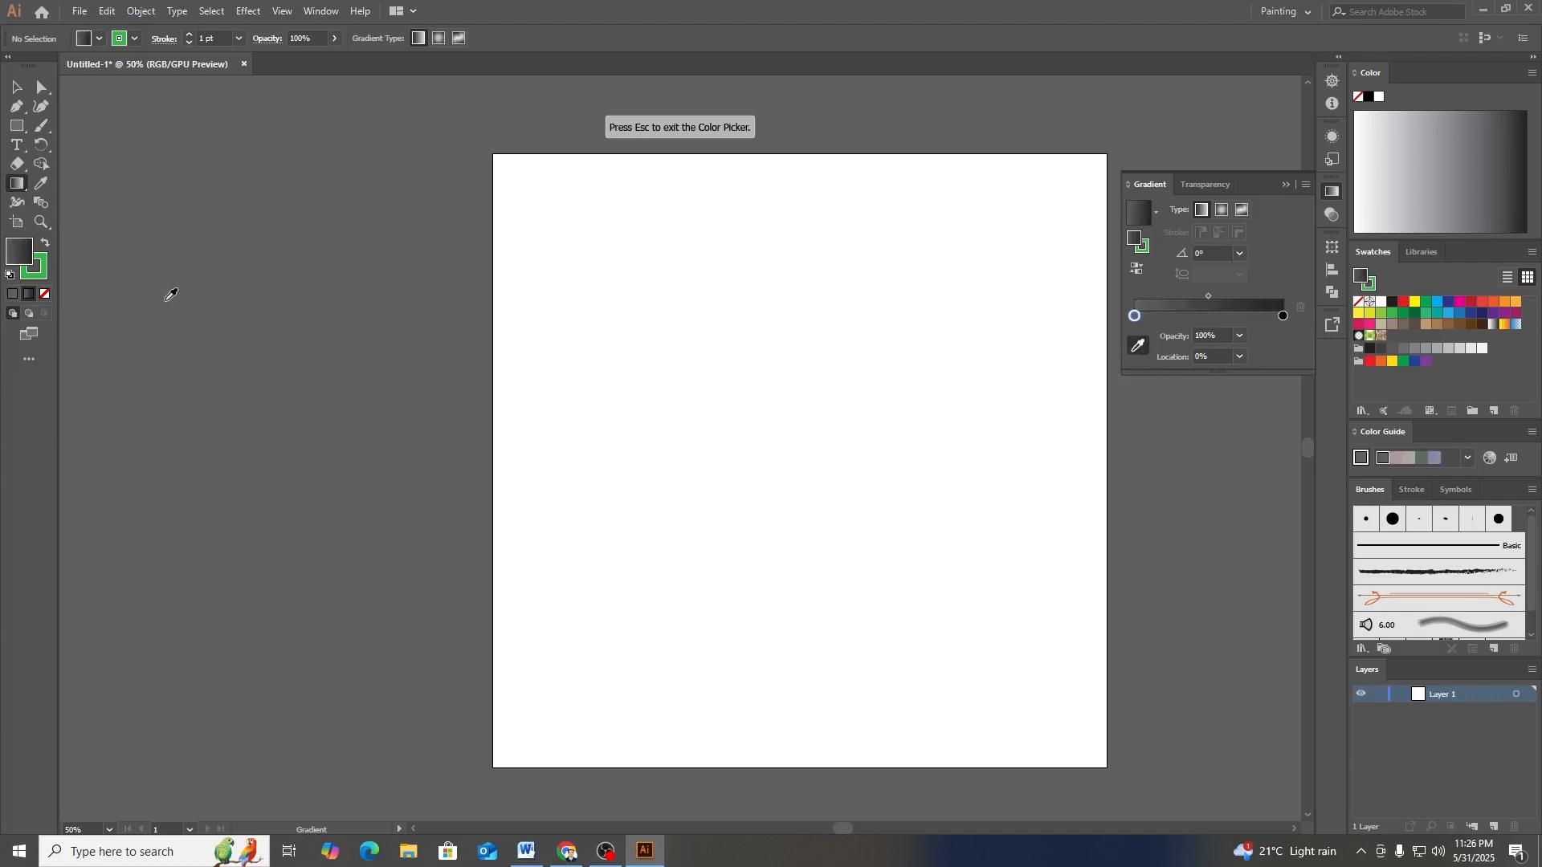
click(1285, 184)
- Draw a rectangle about 236 × 261 px beside the artboard and change its gradient fill to a solid color
click(17, 126)
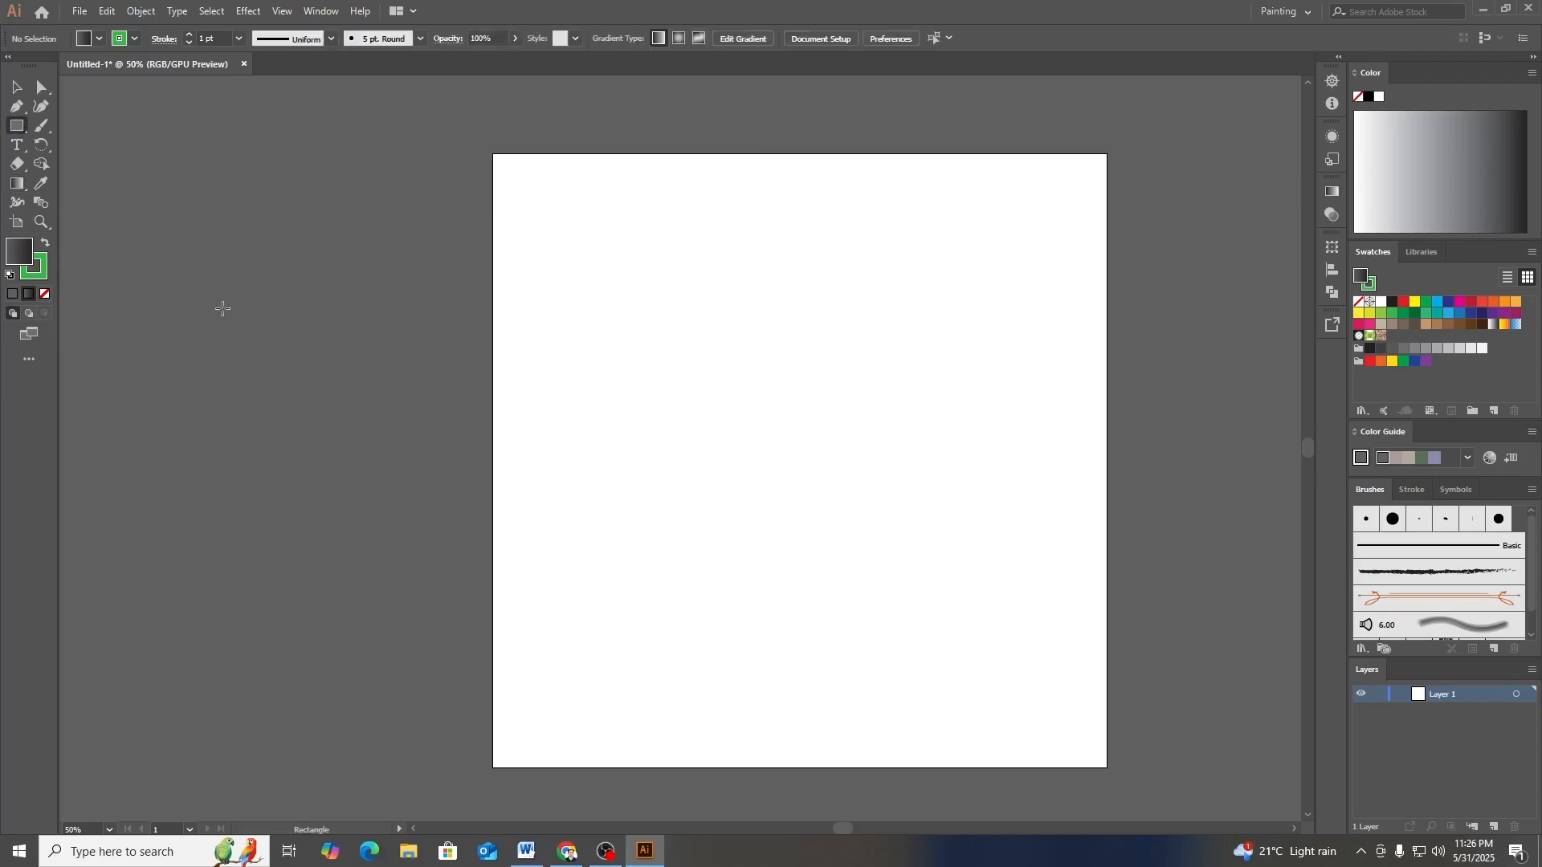
drag(203, 274, 338, 423)
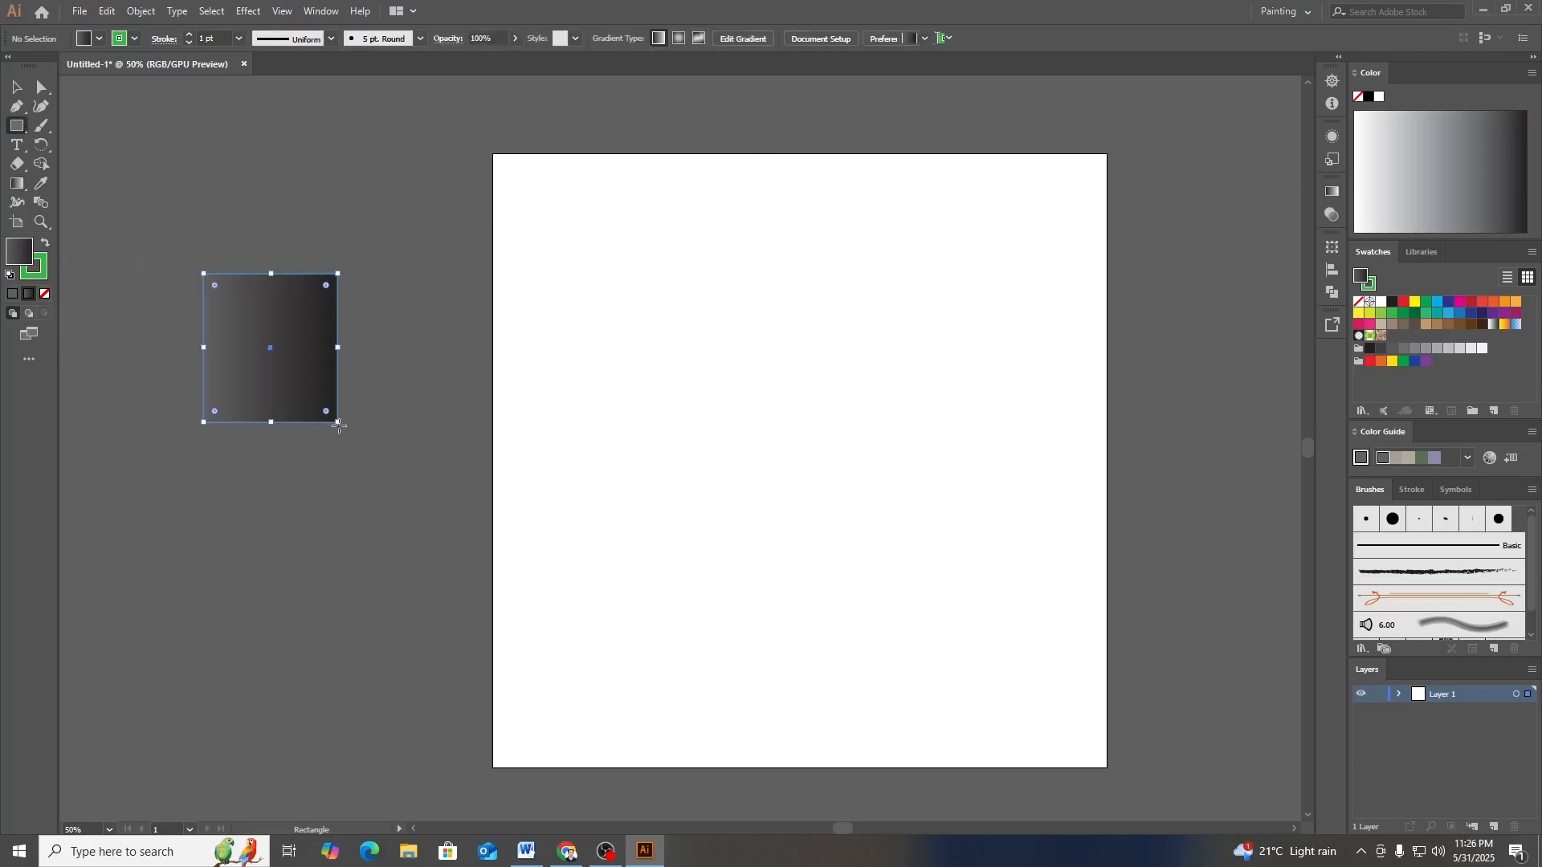
click(12, 294)
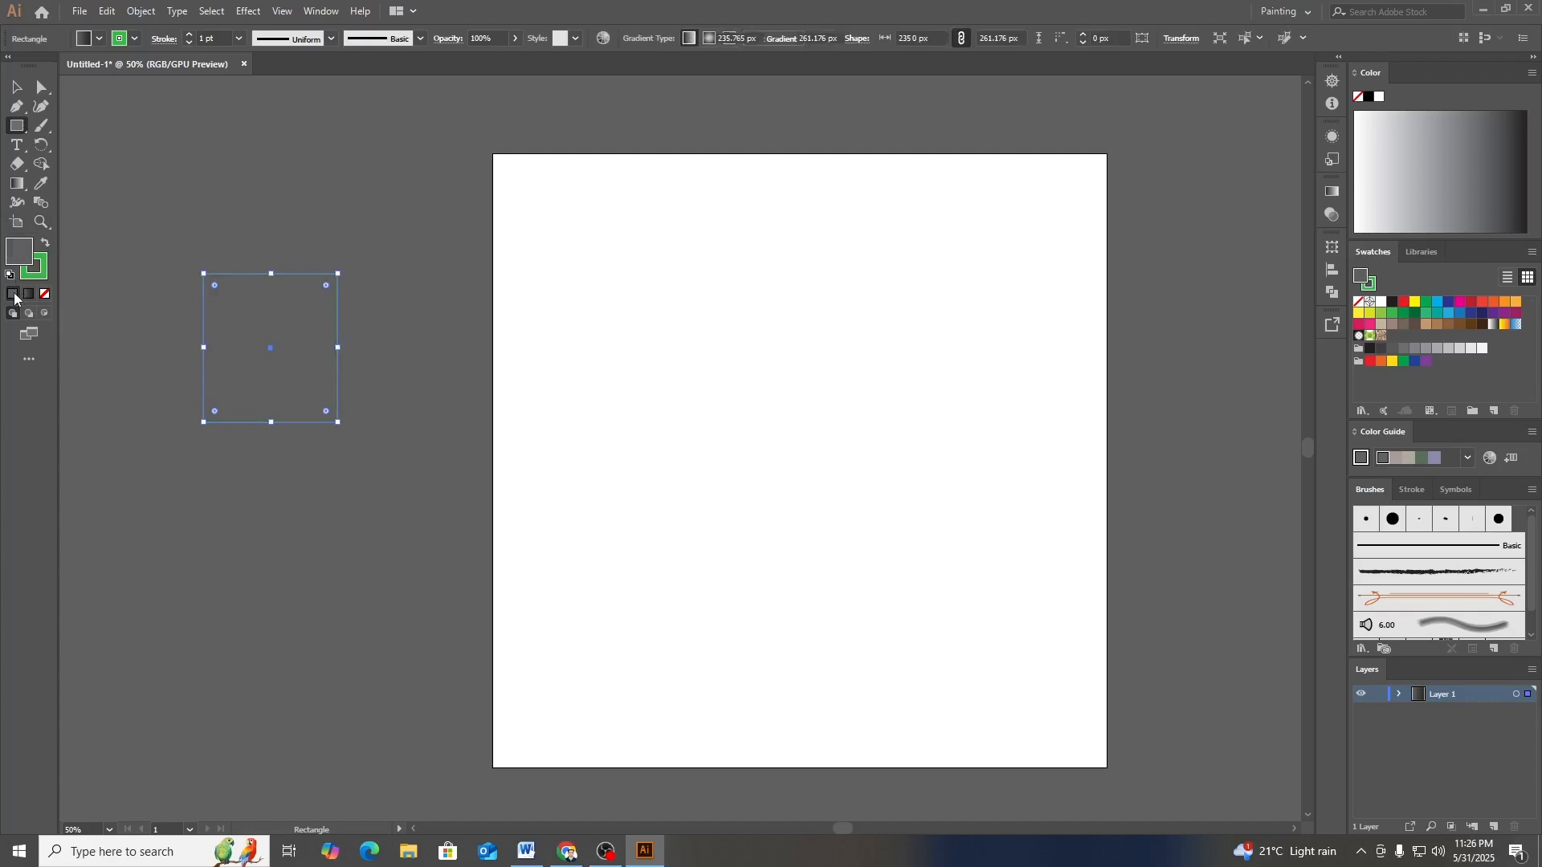
click(143, 331)
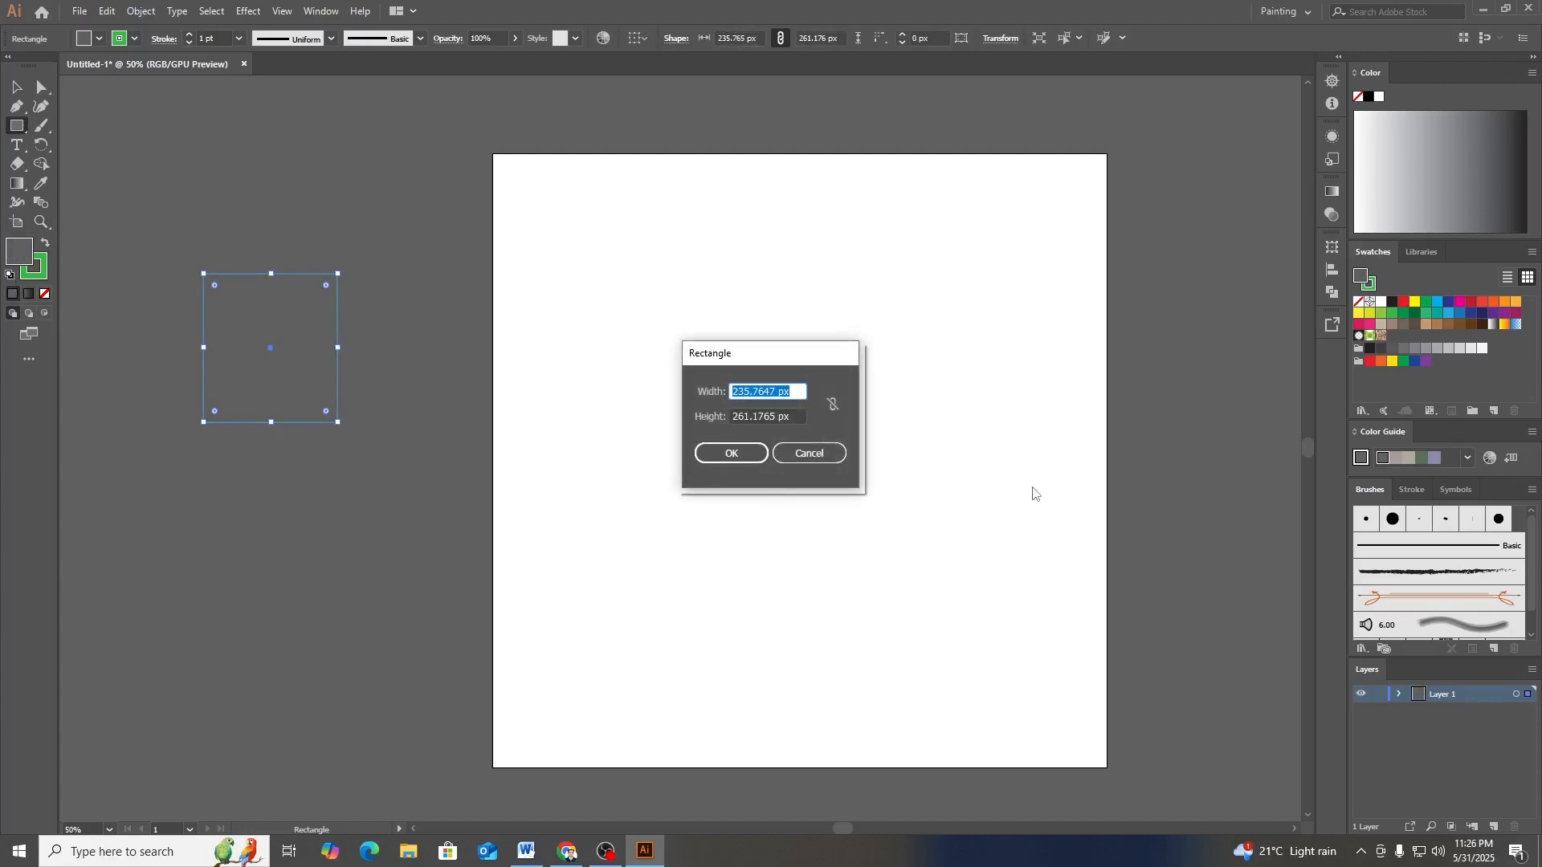
click(809, 454)
- Select the rectangle and swap its fill and stroke colors to give it a green fill
click(16, 86)
click(415, 321)
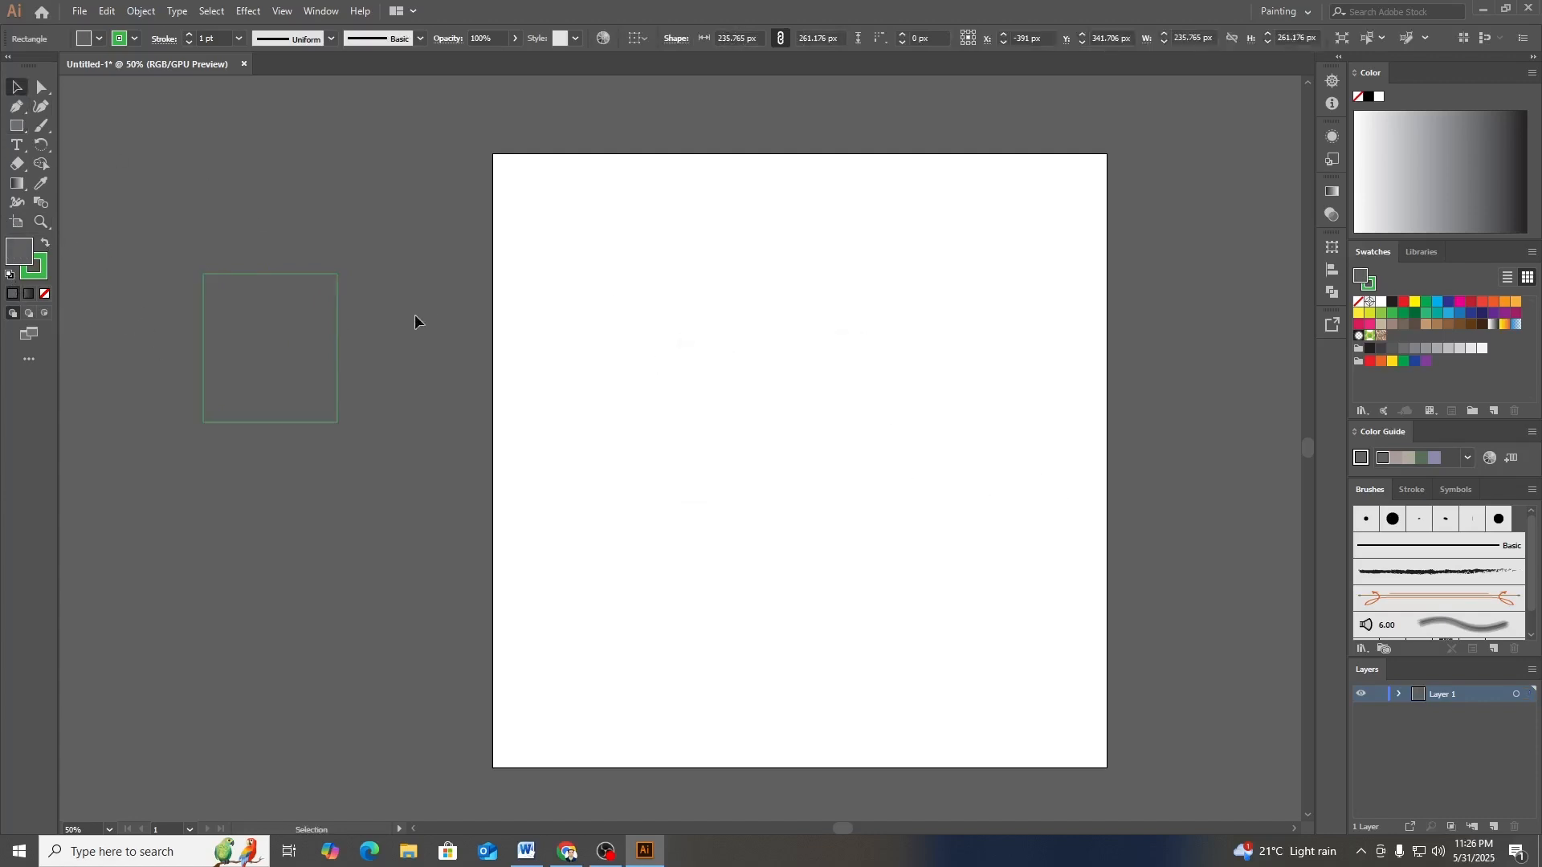
click(281, 347)
click(46, 243)
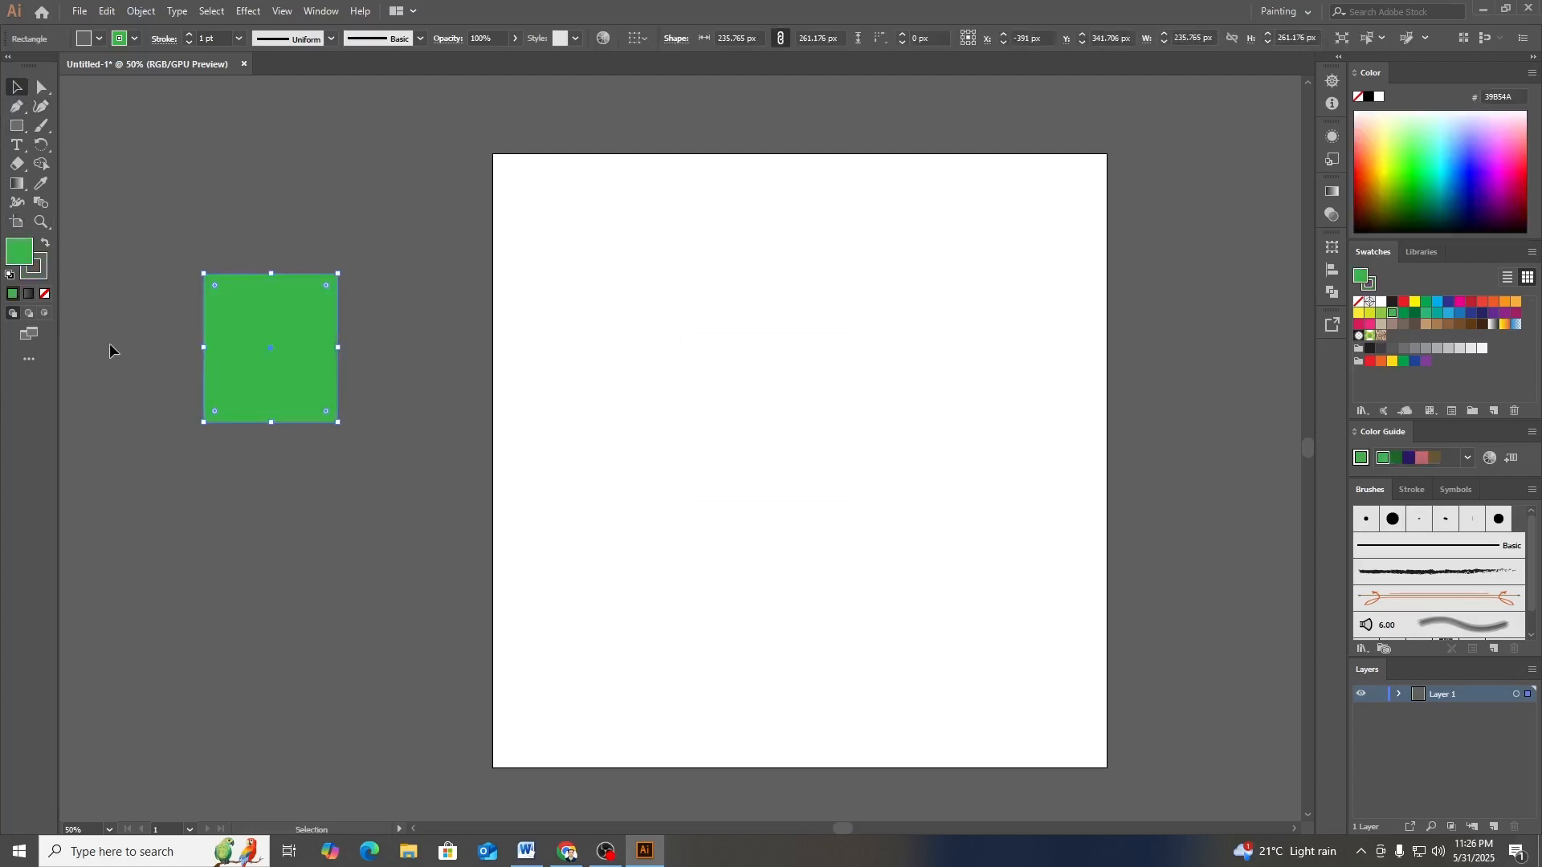
- Scale the green rectangle down to about 187 × 208 px and place a copy of it about 240 px below
click(303, 579)
click(287, 366)
shift+click(334, 419)
click(329, 415)
shift+click(333, 420)
click(332, 421)
drag(338, 423, 302, 483)
click(363, 417)
- Change the fill of the upper rectangle to the more saturated green 00AF10
click(273, 292)
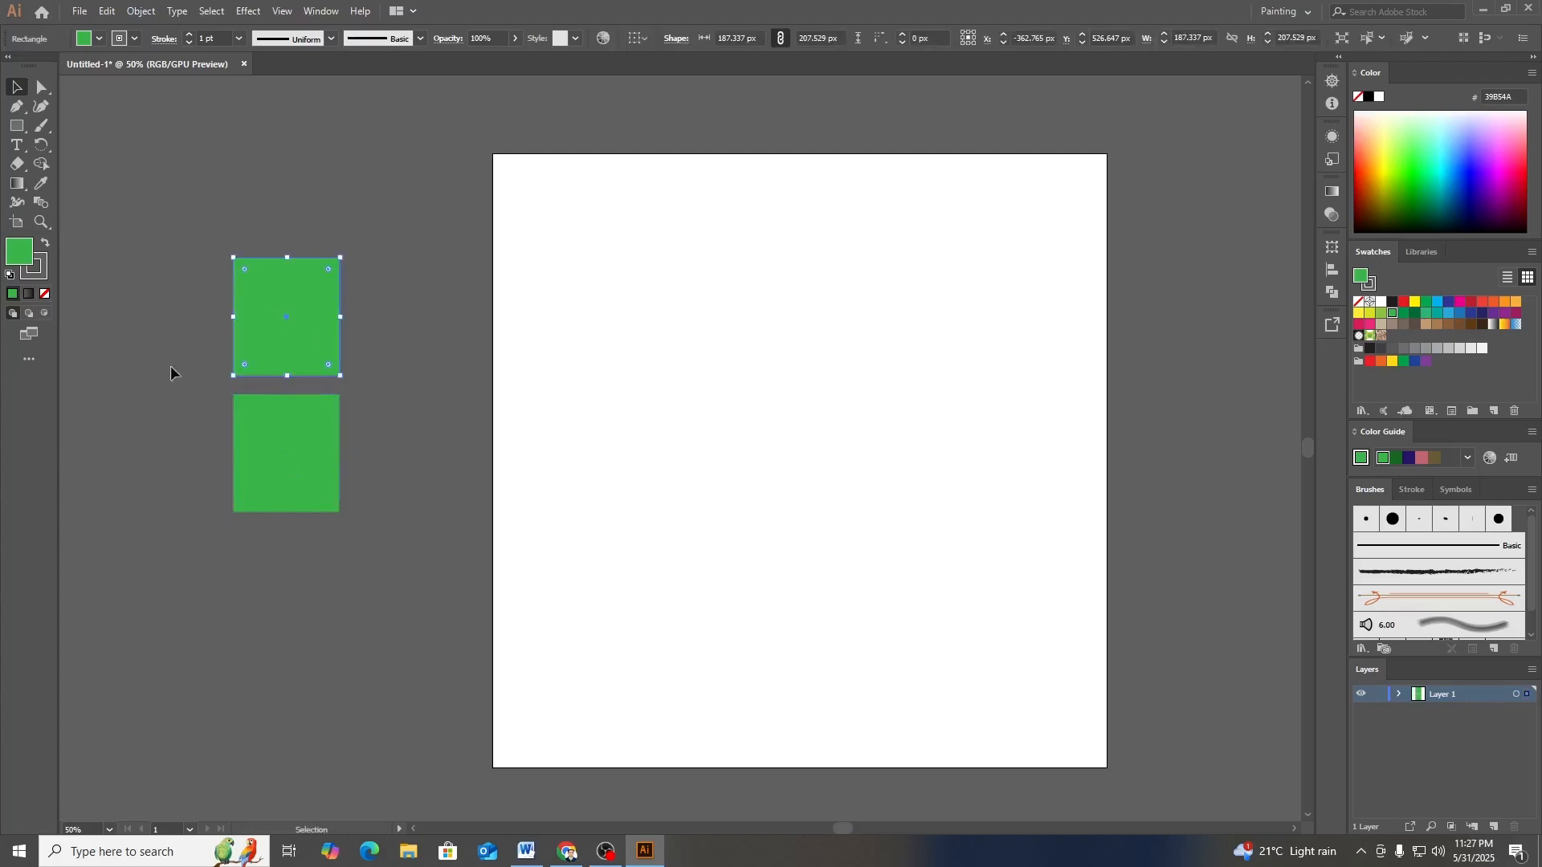
double_click(29, 251)
mouse_move(725, 439)
mouse_down()
mouse_move(735, 402)
mouse_move(771, 404)
mouse_move(767, 380)
mouse_up()
click(936, 326)
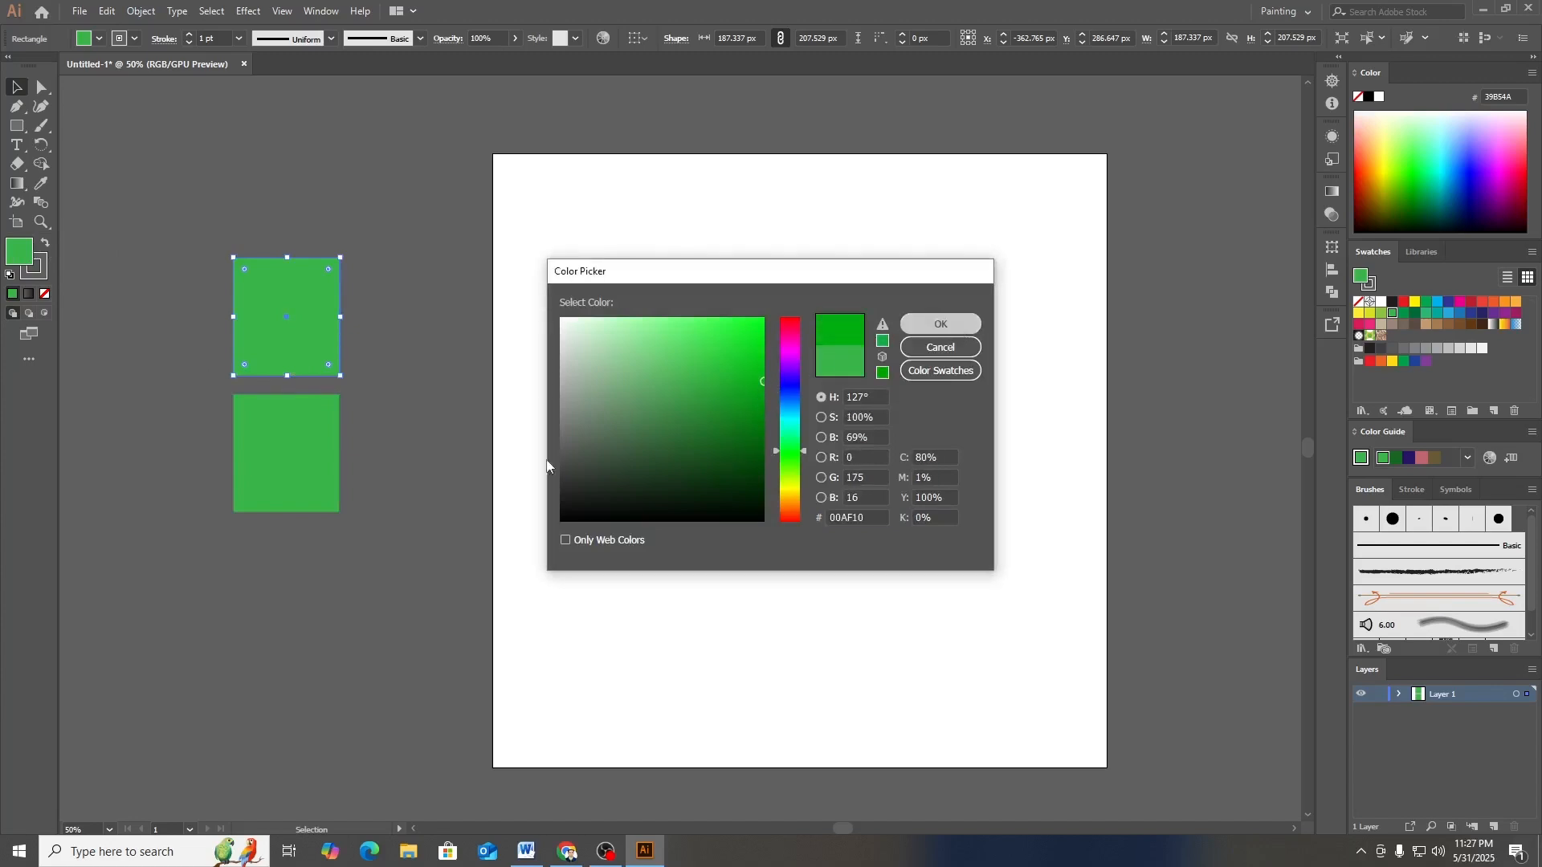
- Change the fill of the lower rectangle to light grey BCC1BC and deselect the shapes
click(328, 523)
click(319, 491)
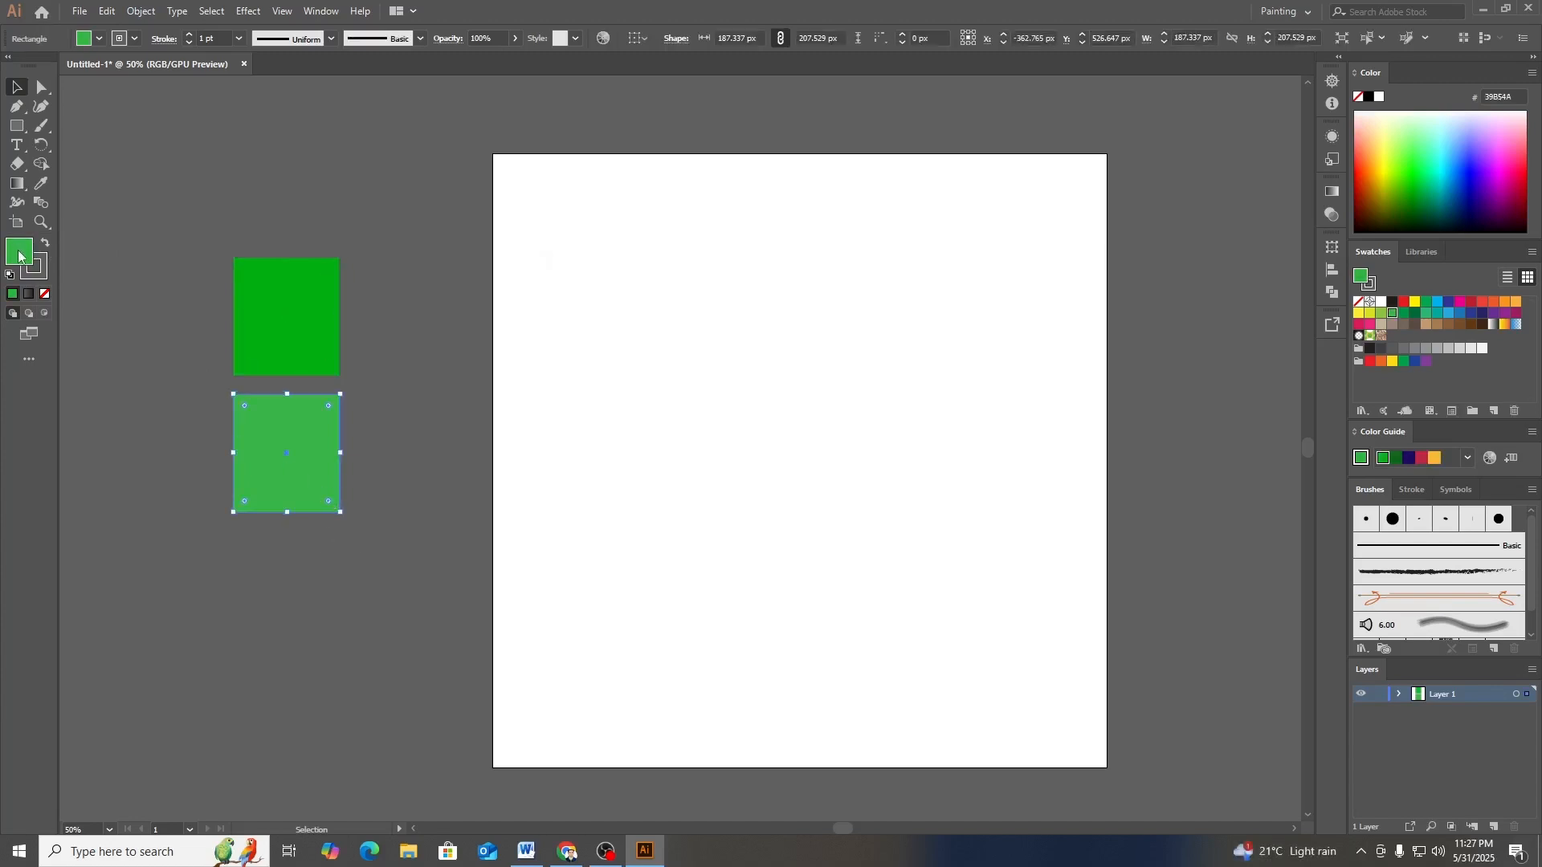
double_click(20, 255)
drag(733, 459, 569, 366)
click(941, 327)
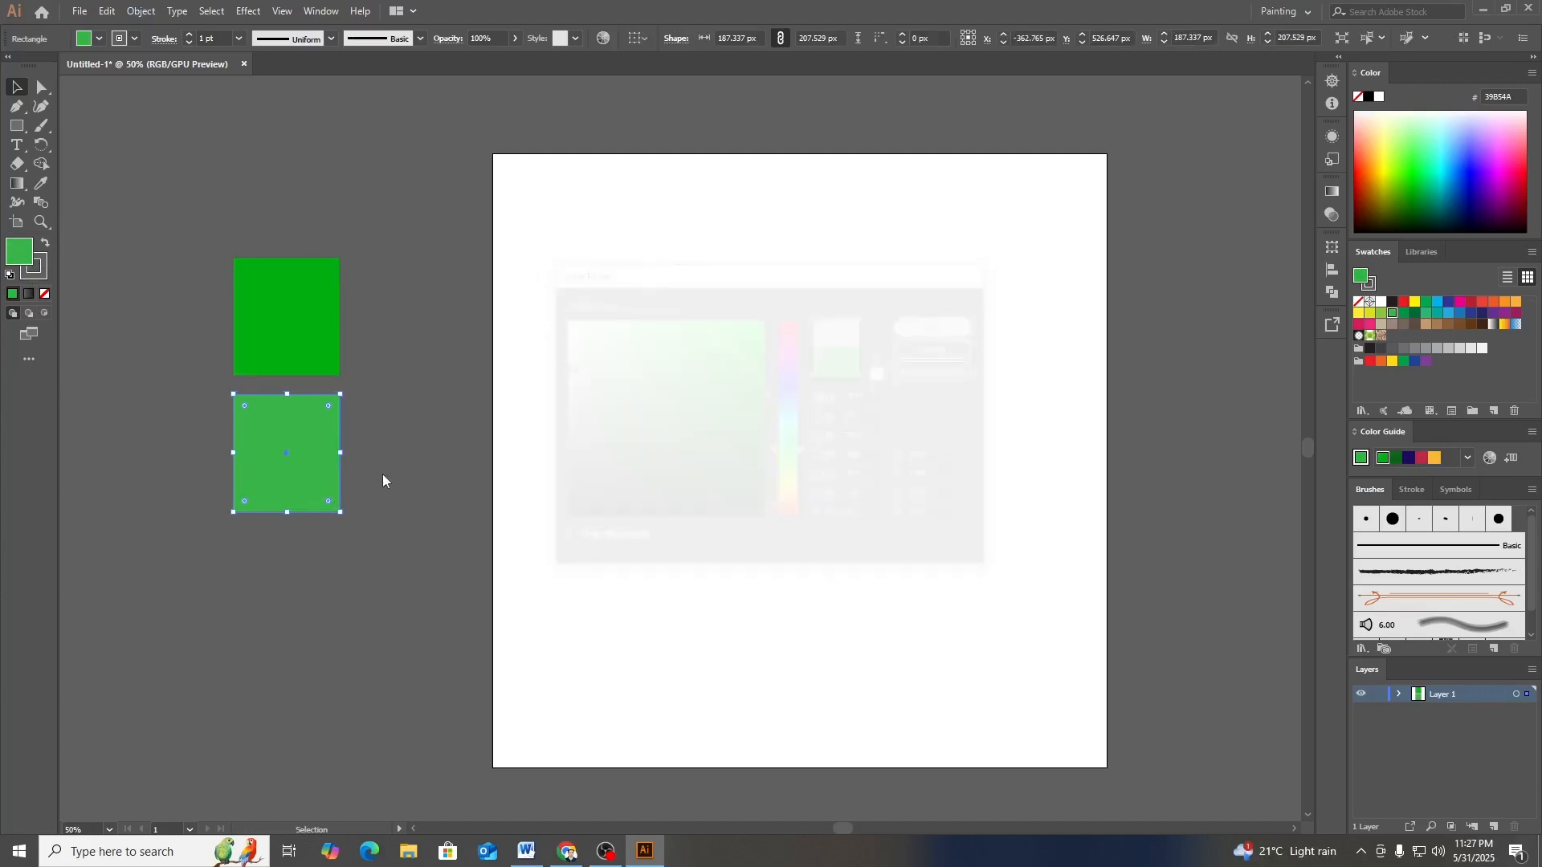
click(334, 297)
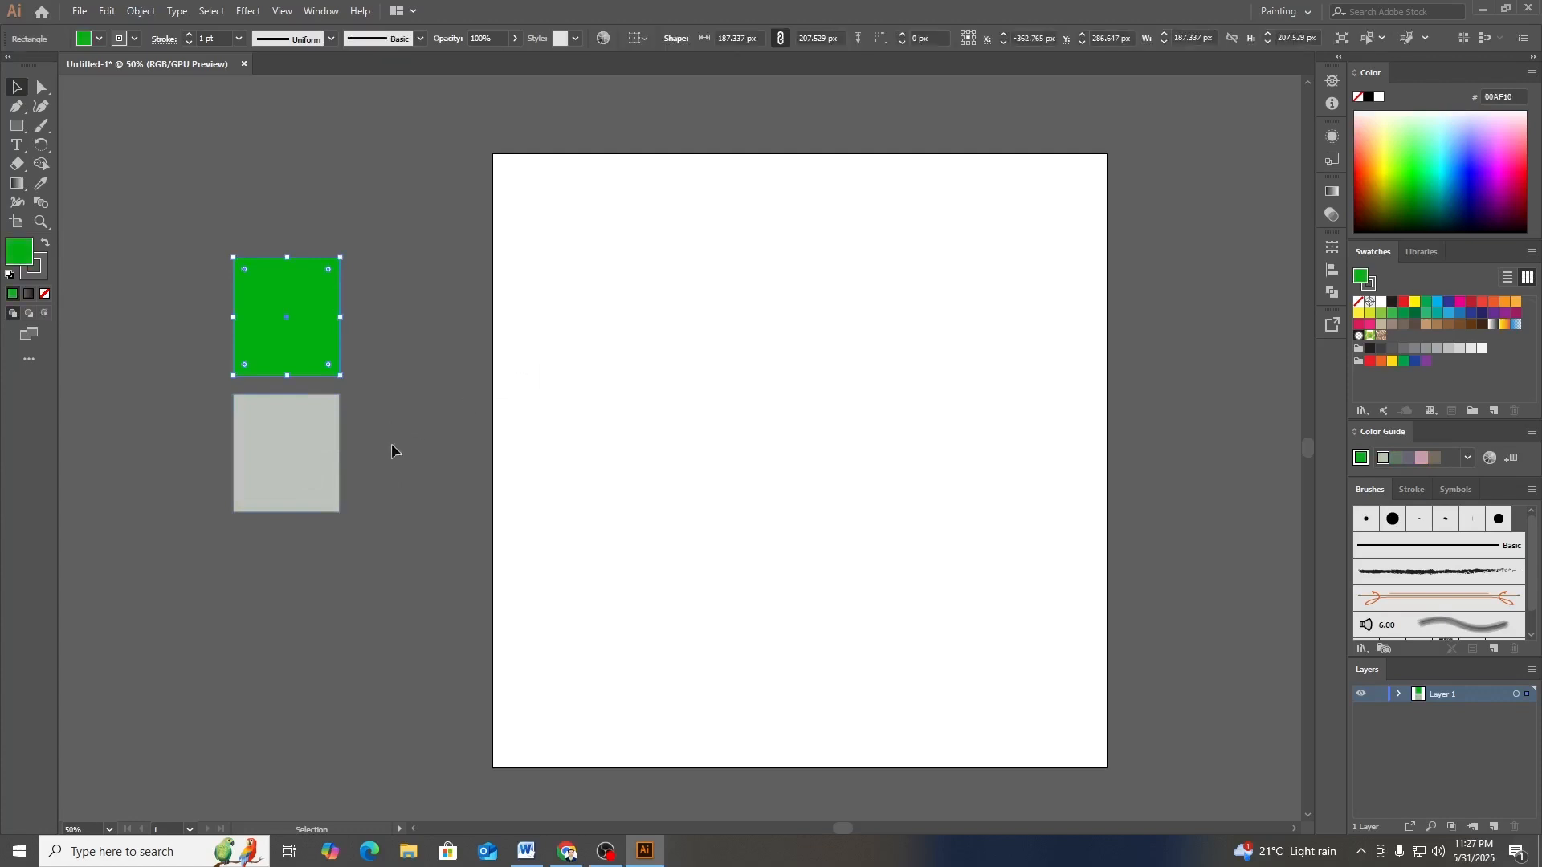
click(343, 567)
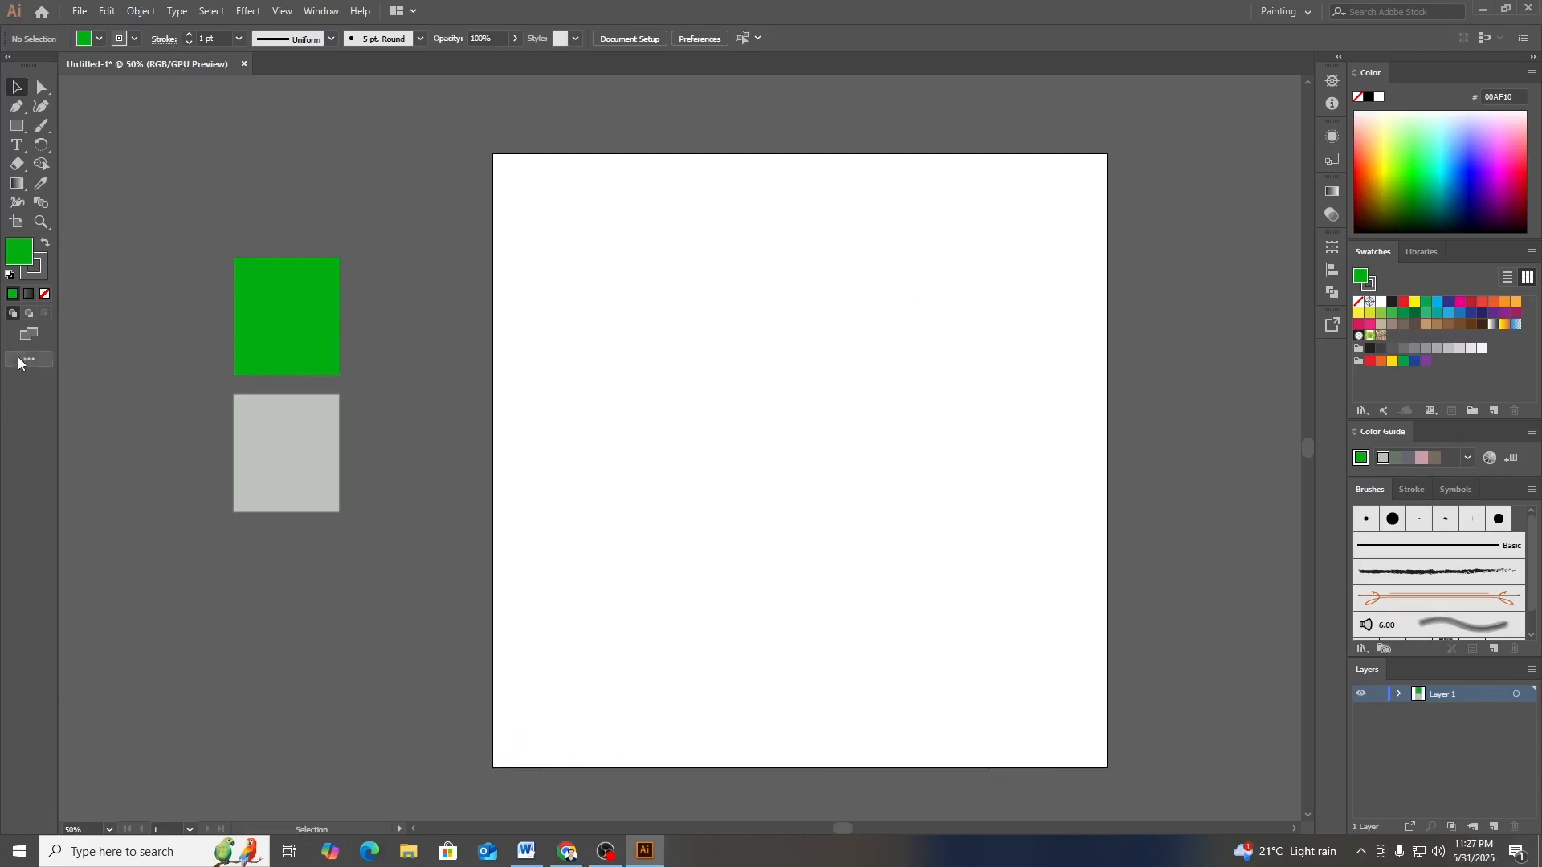
- Make the gradient the active fill with neither of the two color sample rectangles selected
click(29, 295)
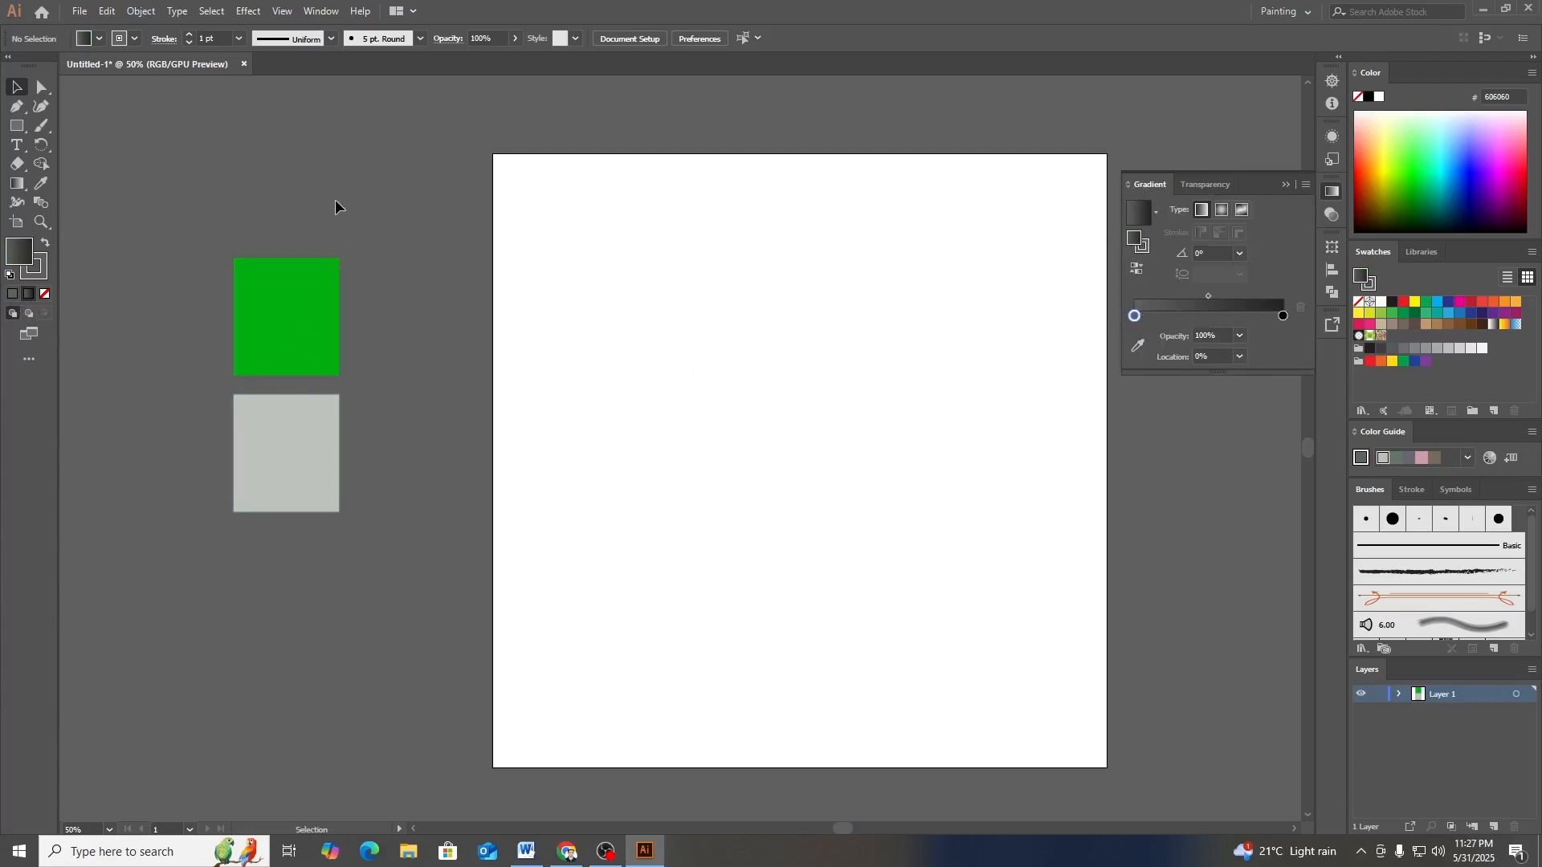
click(289, 345)
click(322, 508)
click(354, 588)
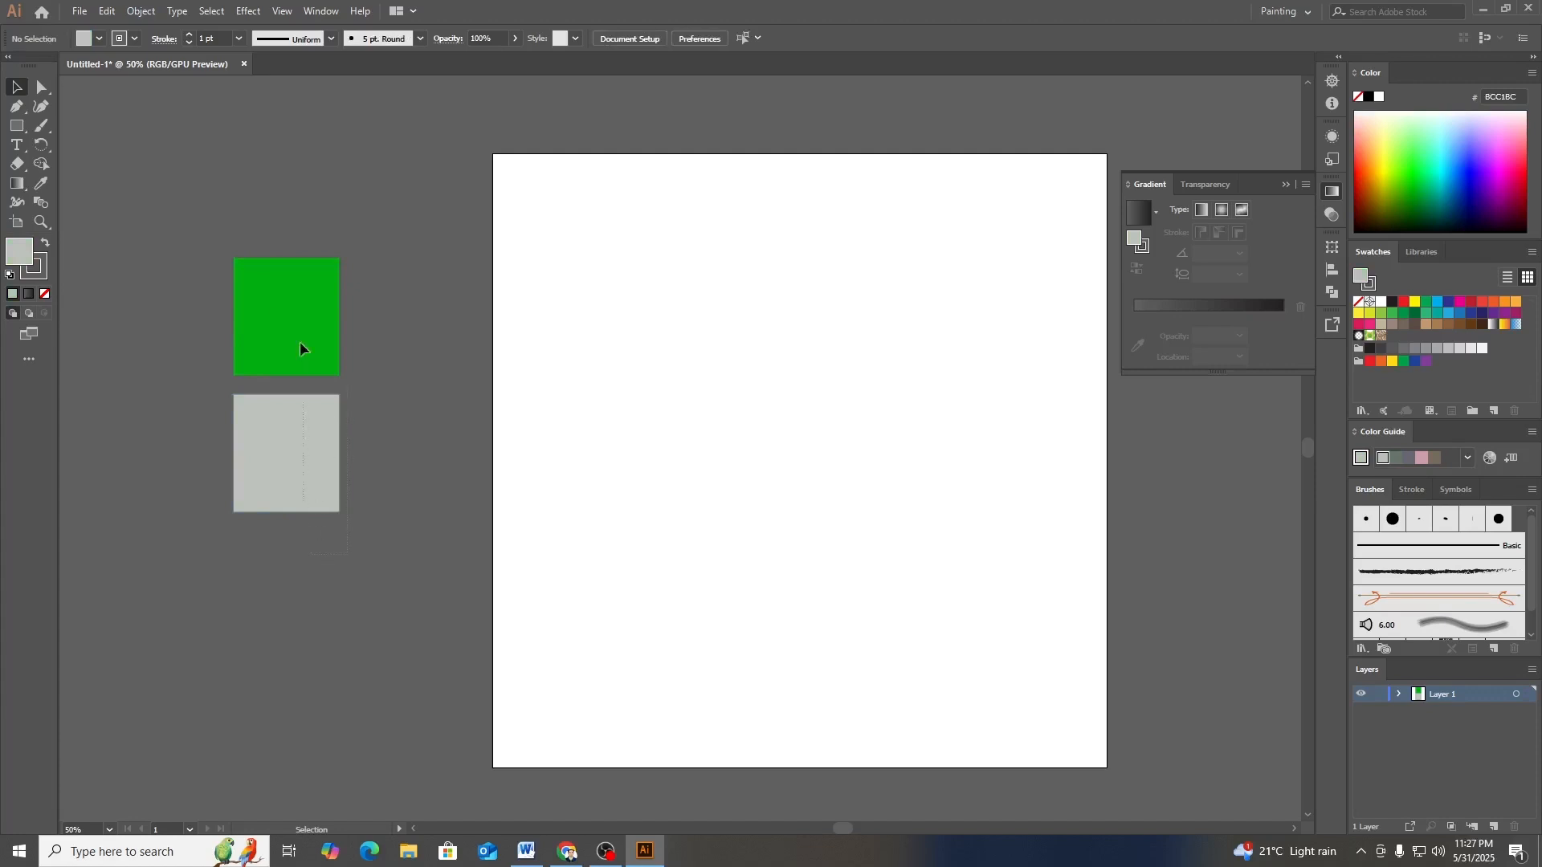
drag(281, 268, 282, 270)
click(417, 662)
click(29, 295)
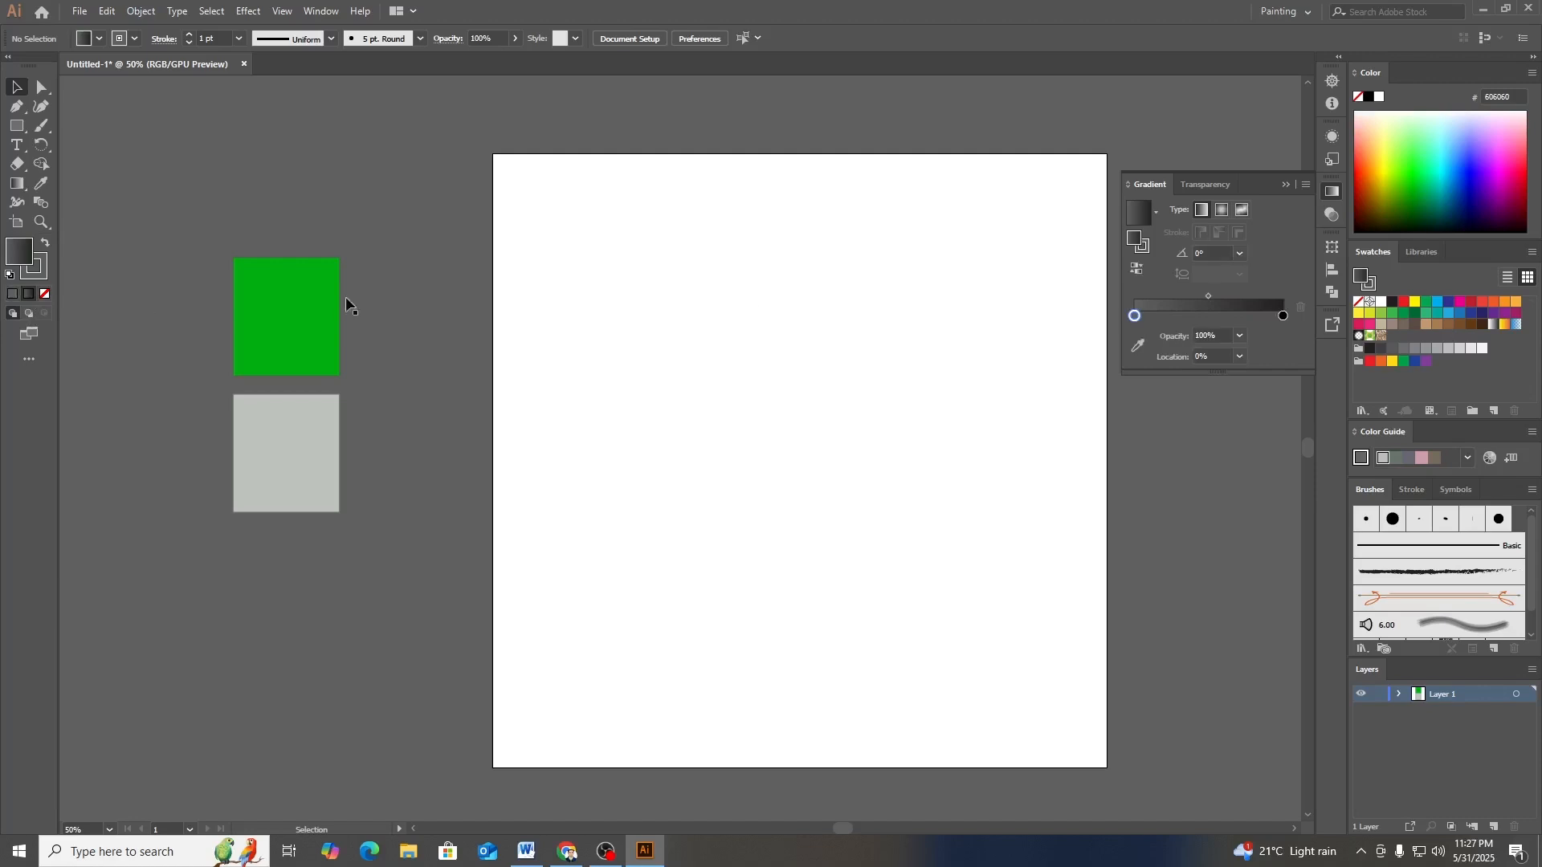
- Set the gradient's starting color stop to the green swatch C=85 M=10 Y=100 K=10
double_click(1135, 318)
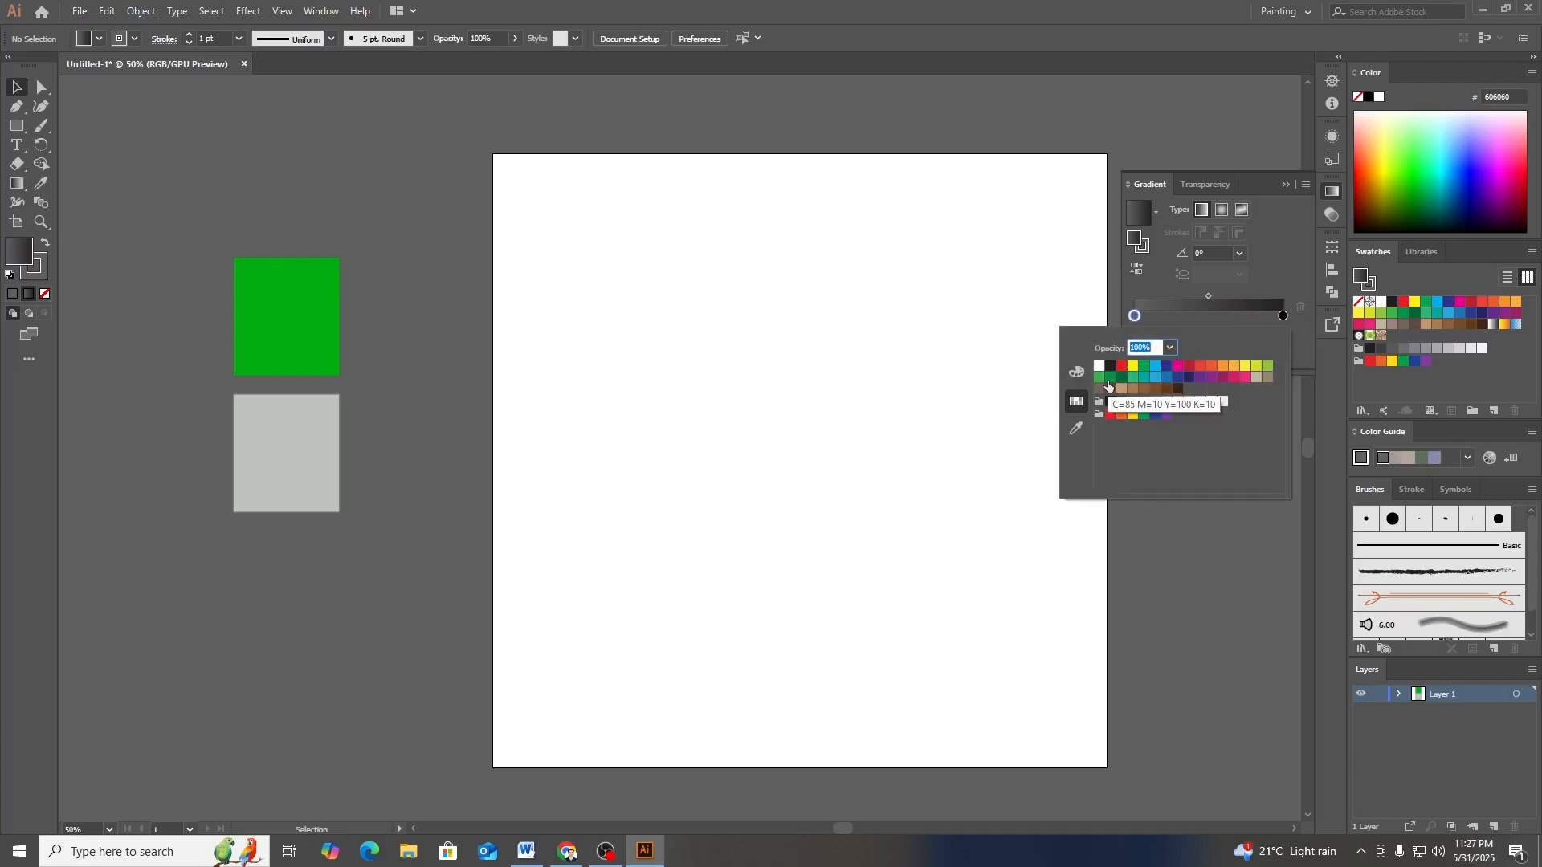
click(1111, 376)
click(1284, 318)
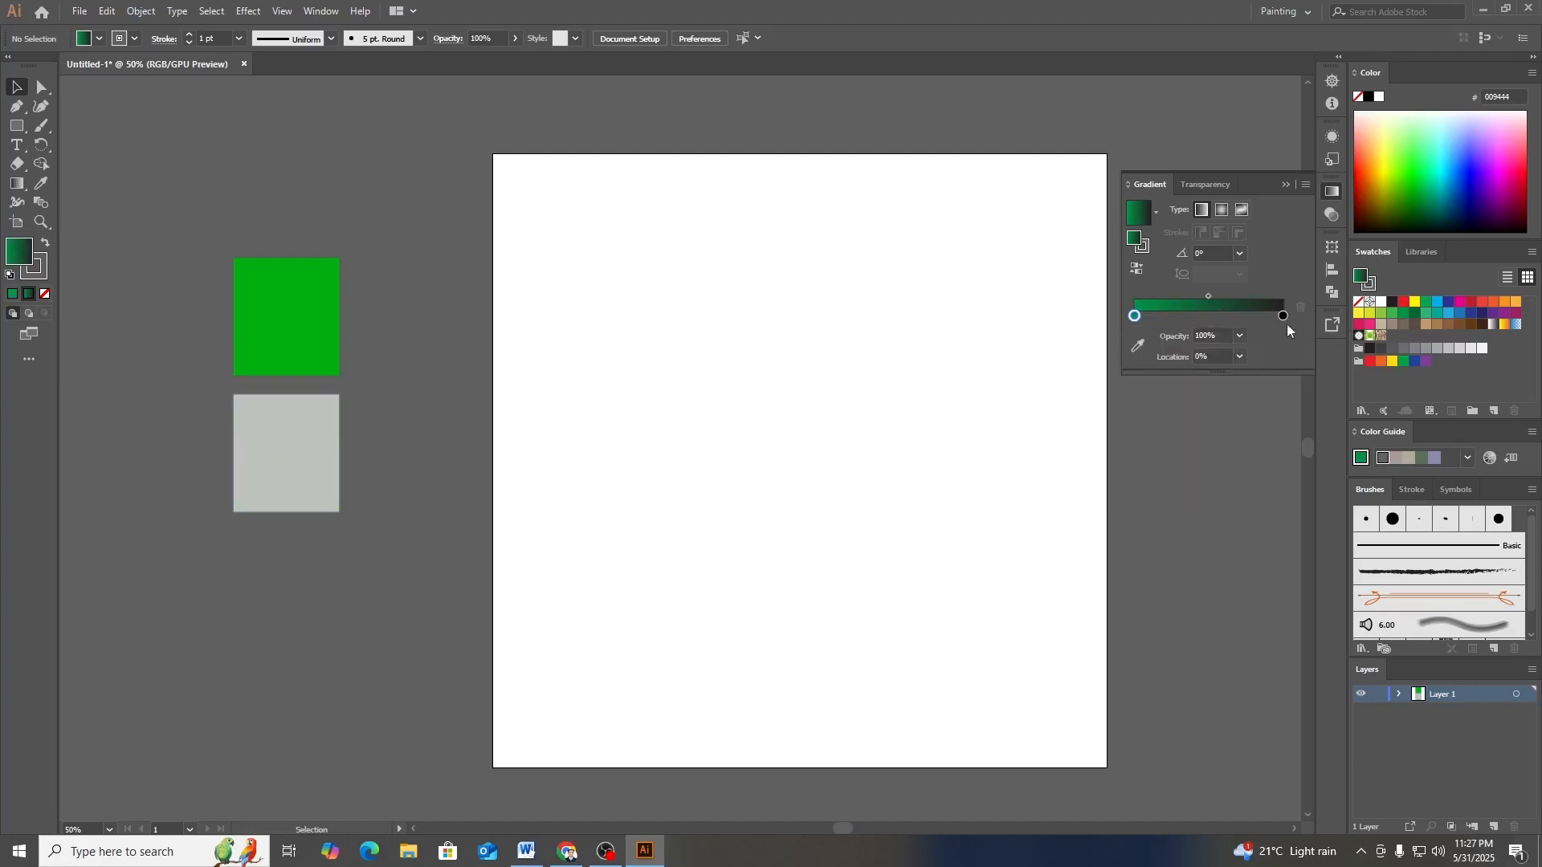
- Undo the accidental shift of the green stop and sample the light grey BCC1BC rectangle as the gradient's end stop color
click(1280, 315)
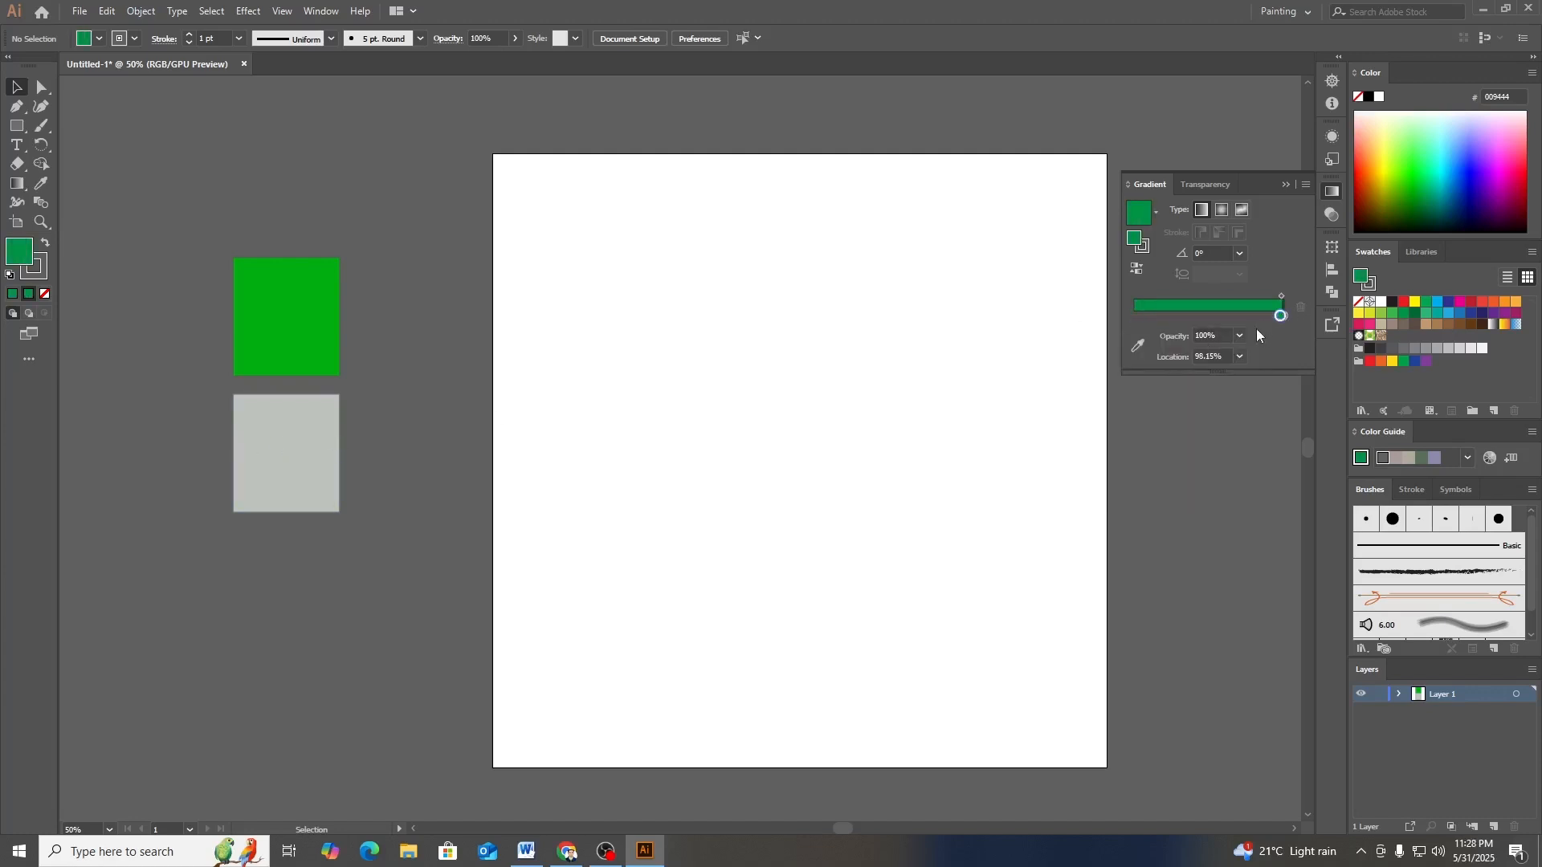
key(ctrl+z)
click(1282, 316)
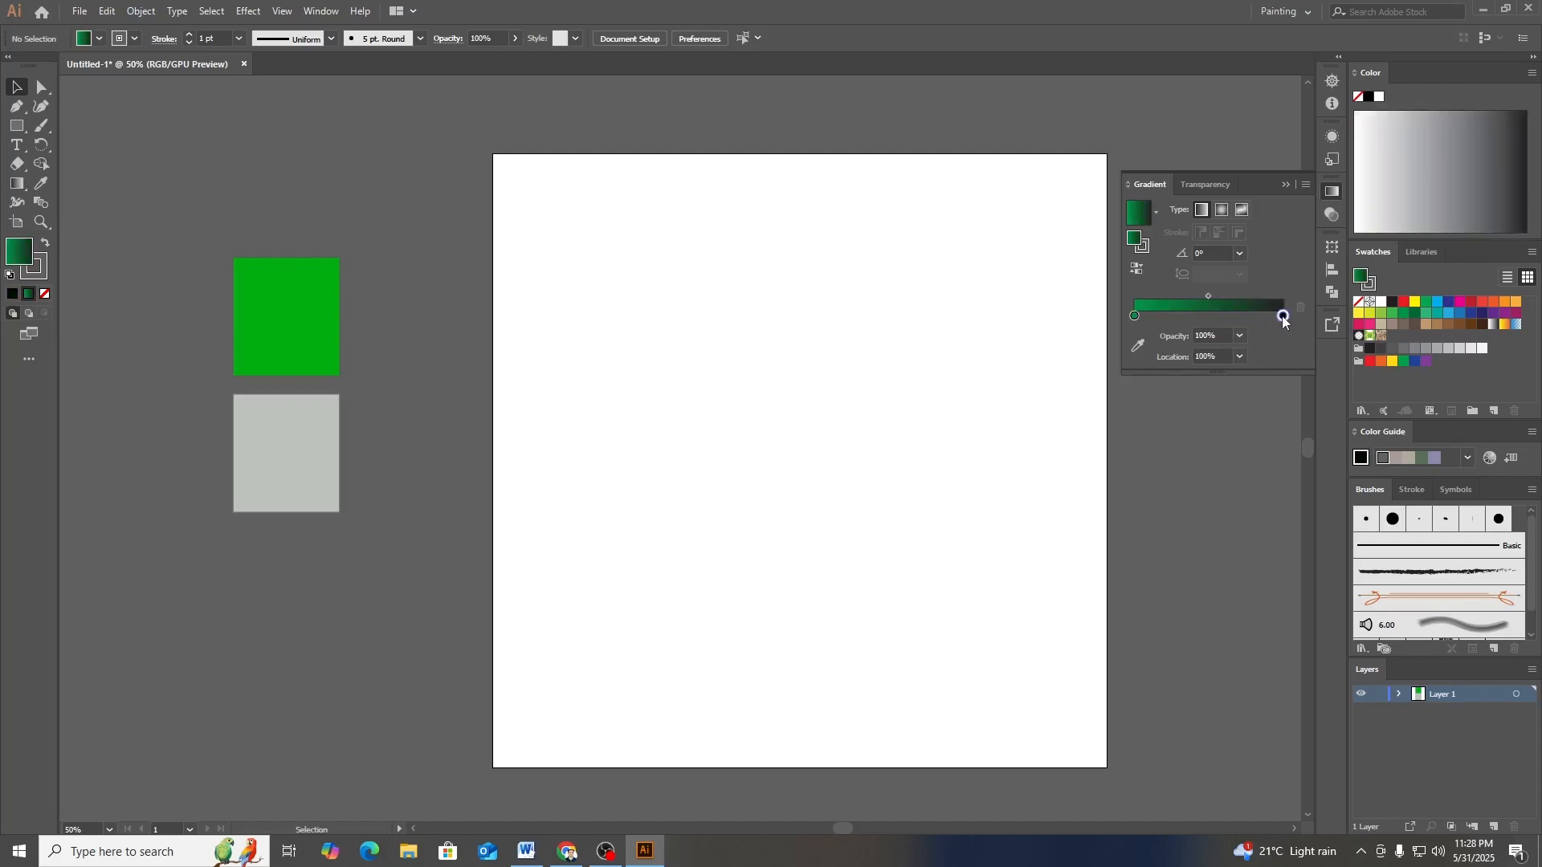
click(1137, 346)
click(303, 466)
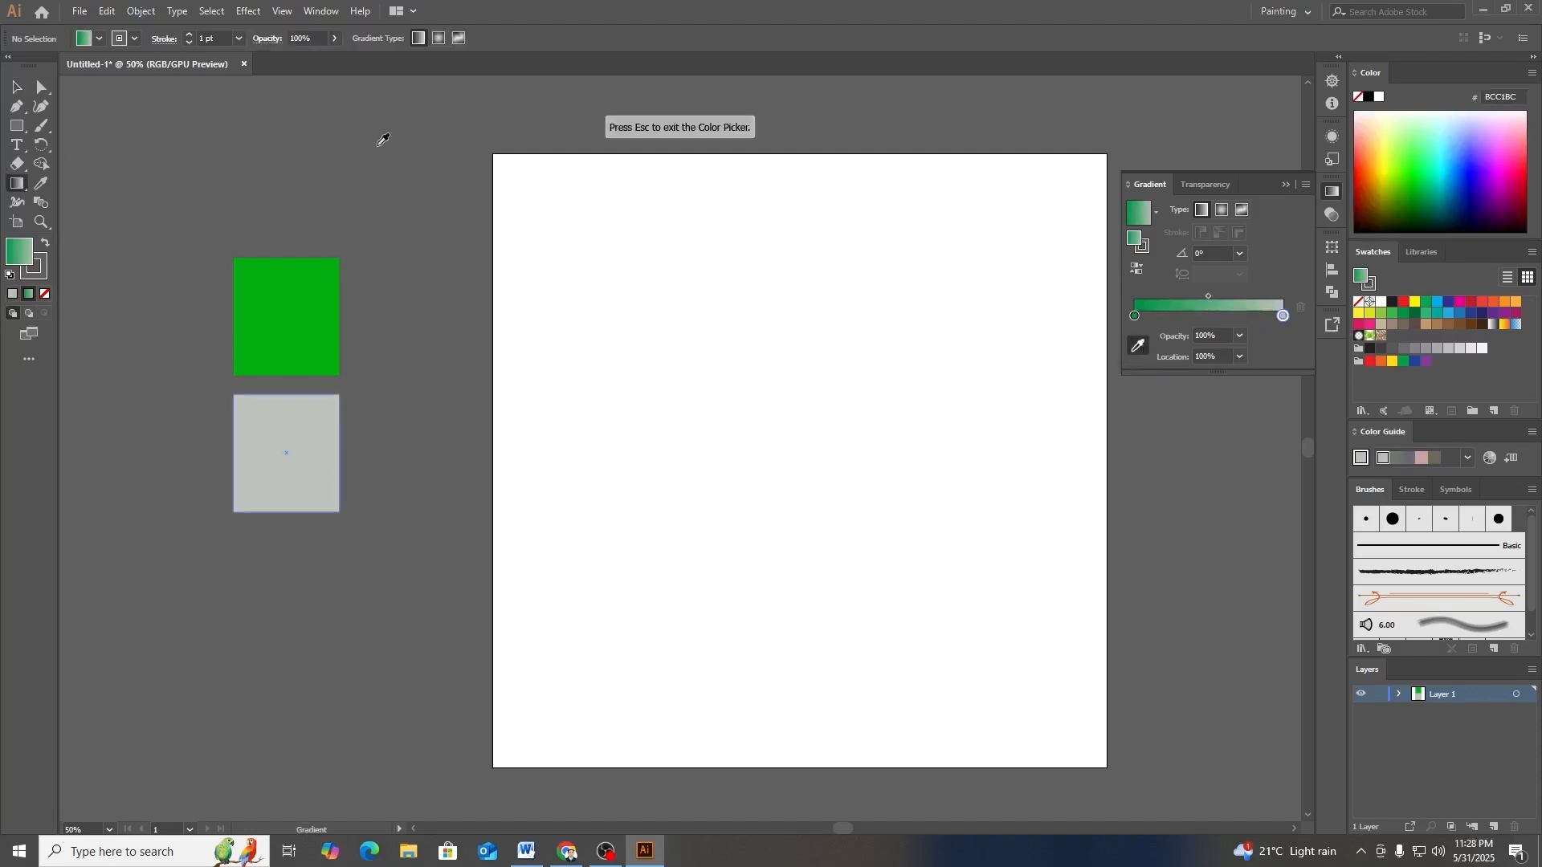
key(Escape)
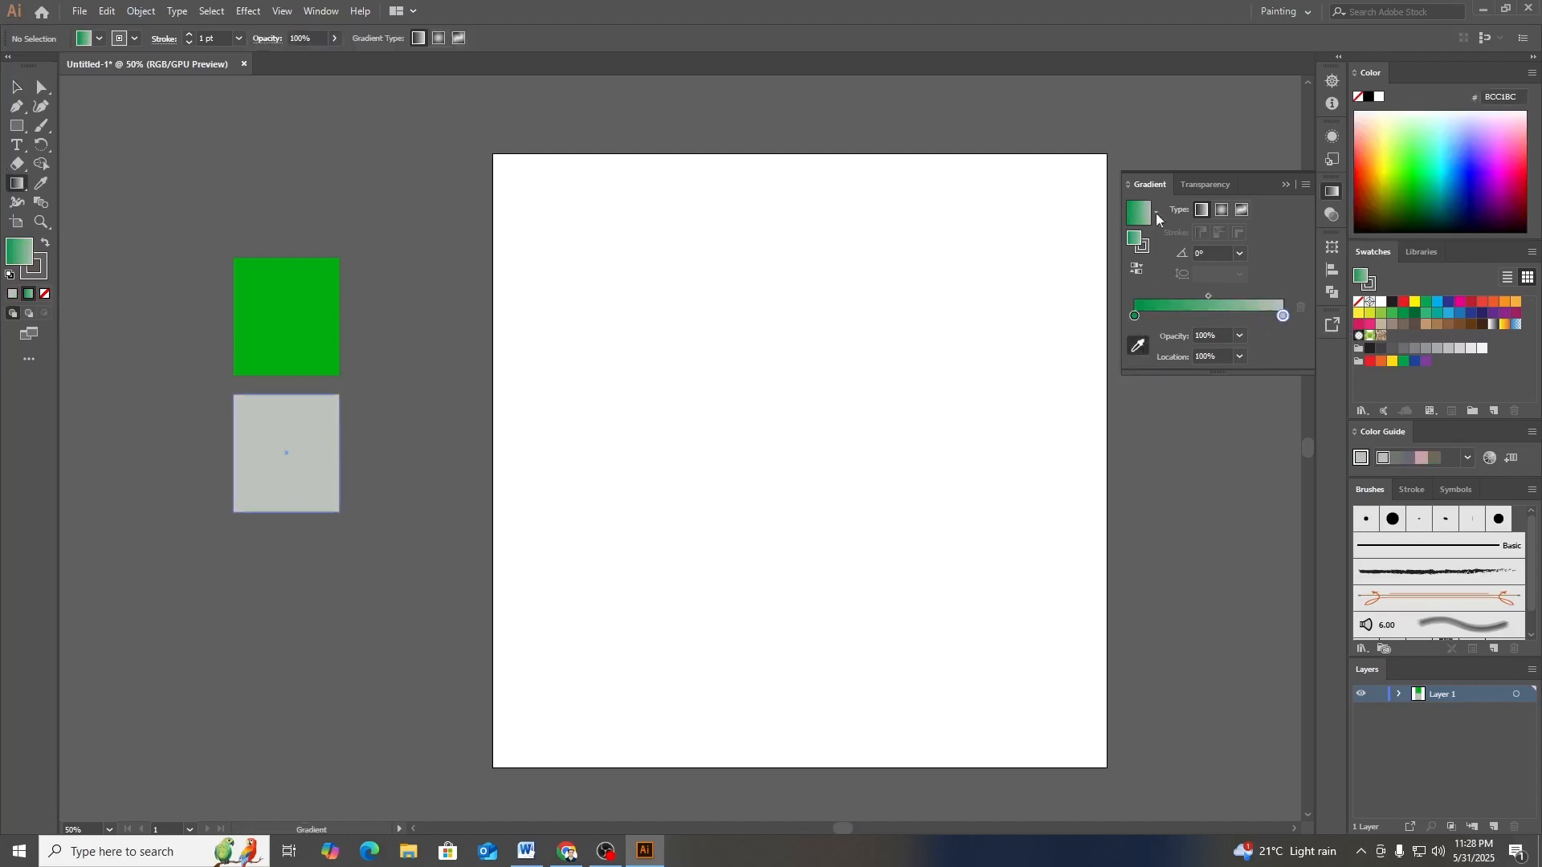
- Switch the gradient to radial and draw a 1080 × 1080 px rectangle covering the whole artboard
click(1221, 212)
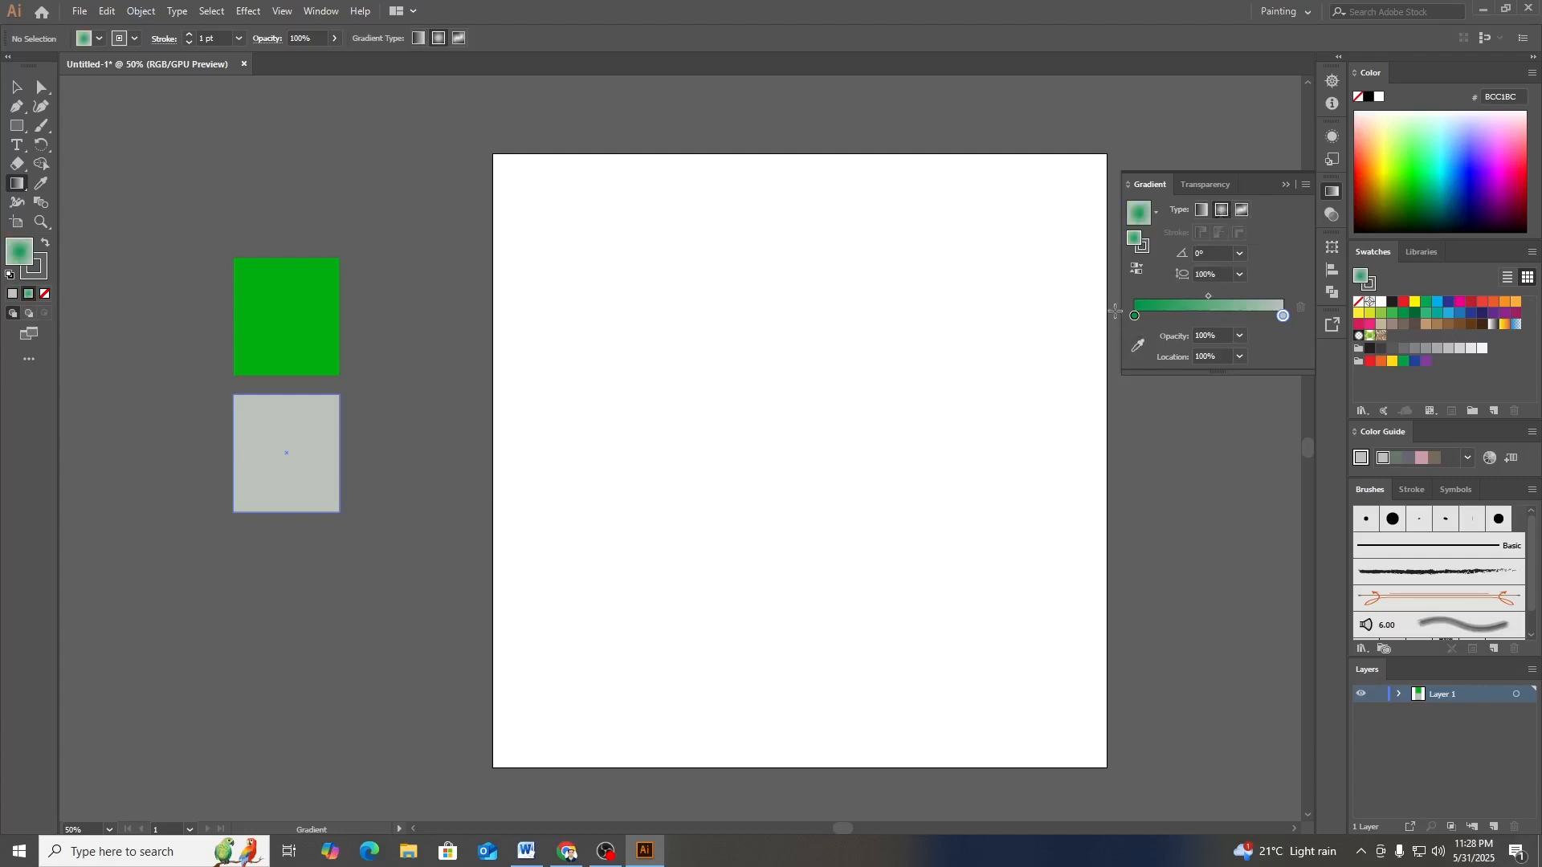
key(m)
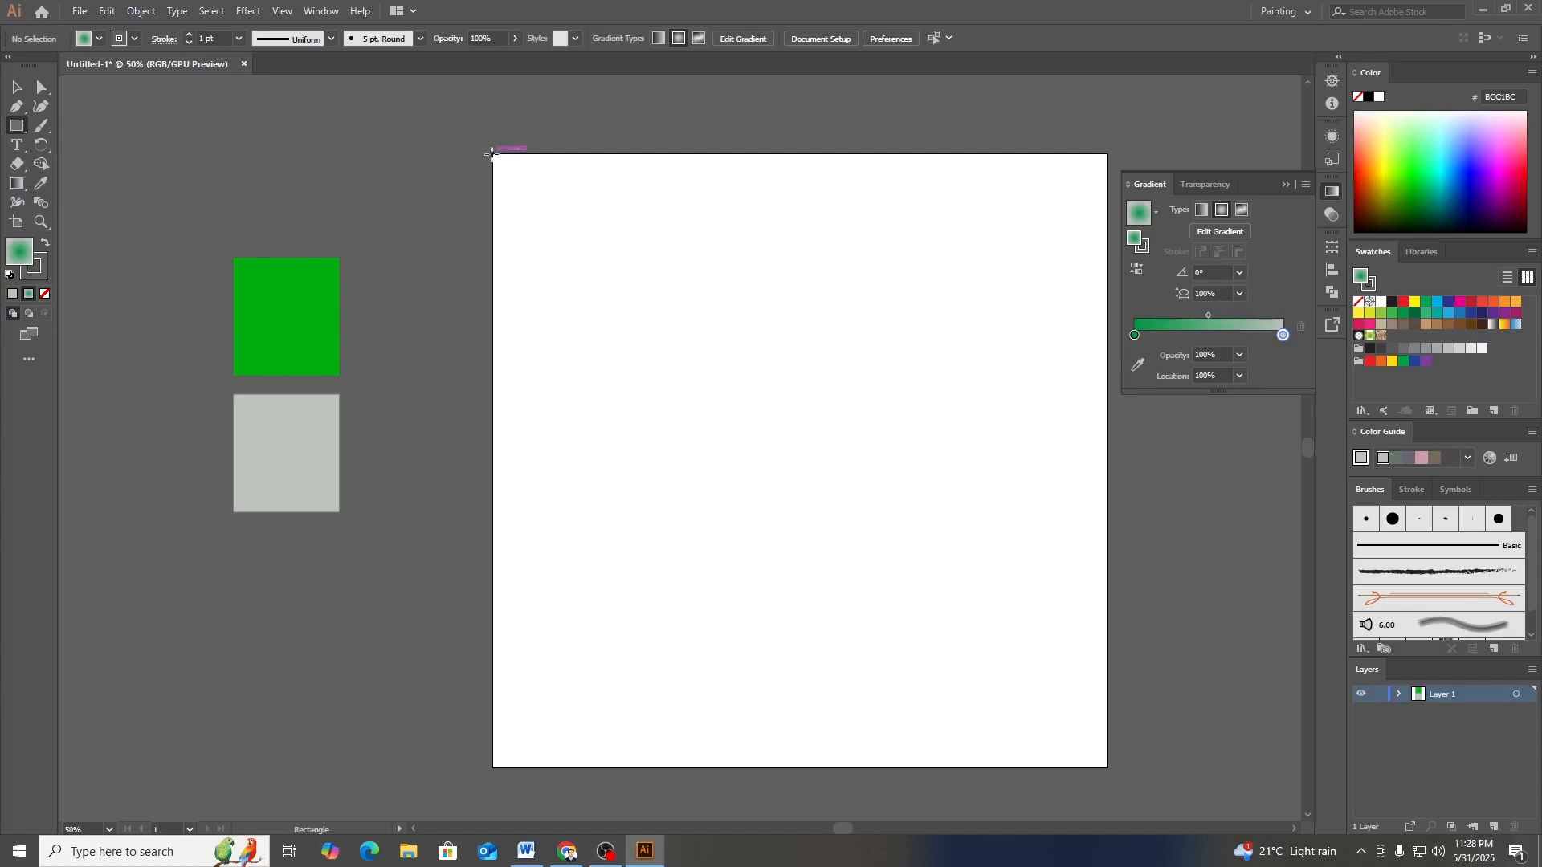
drag(492, 154, 1109, 767)
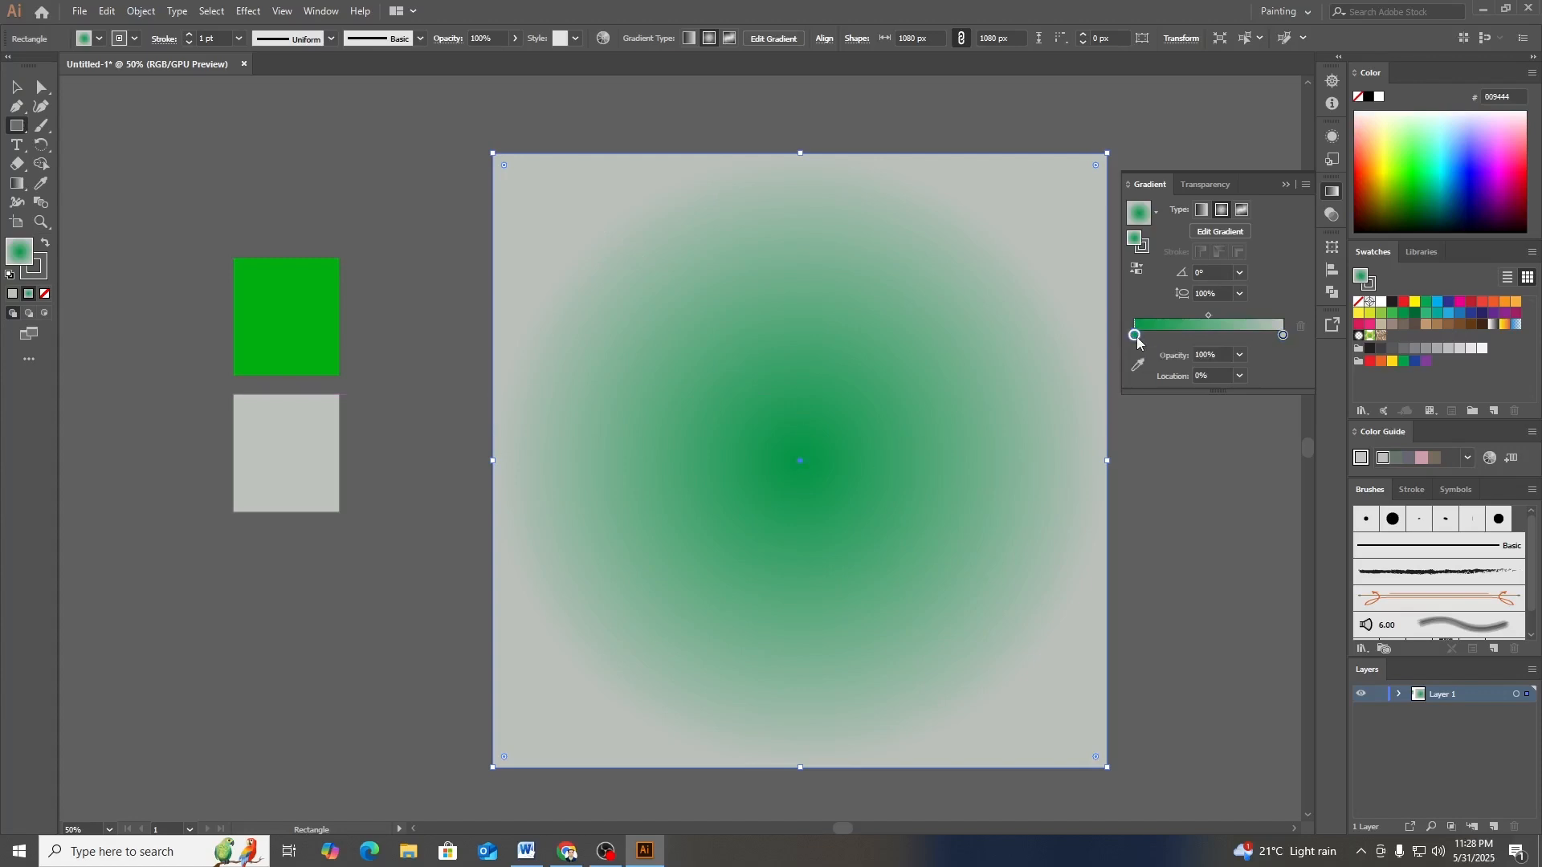
- Swap the gradient stops so grey is at the centre and green outside, and move the midpoint to about 58%
drag(1136, 335, 1178, 335)
mouse_move(1284, 336)
mouse_down()
mouse_move(1141, 335)
mouse_move(1124, 320)
mouse_move(1302, 353)
mouse_up()
mouse_move(1209, 315)
mouse_down()
mouse_move(1252, 317)
mouse_move(1216, 313)
mouse_up()
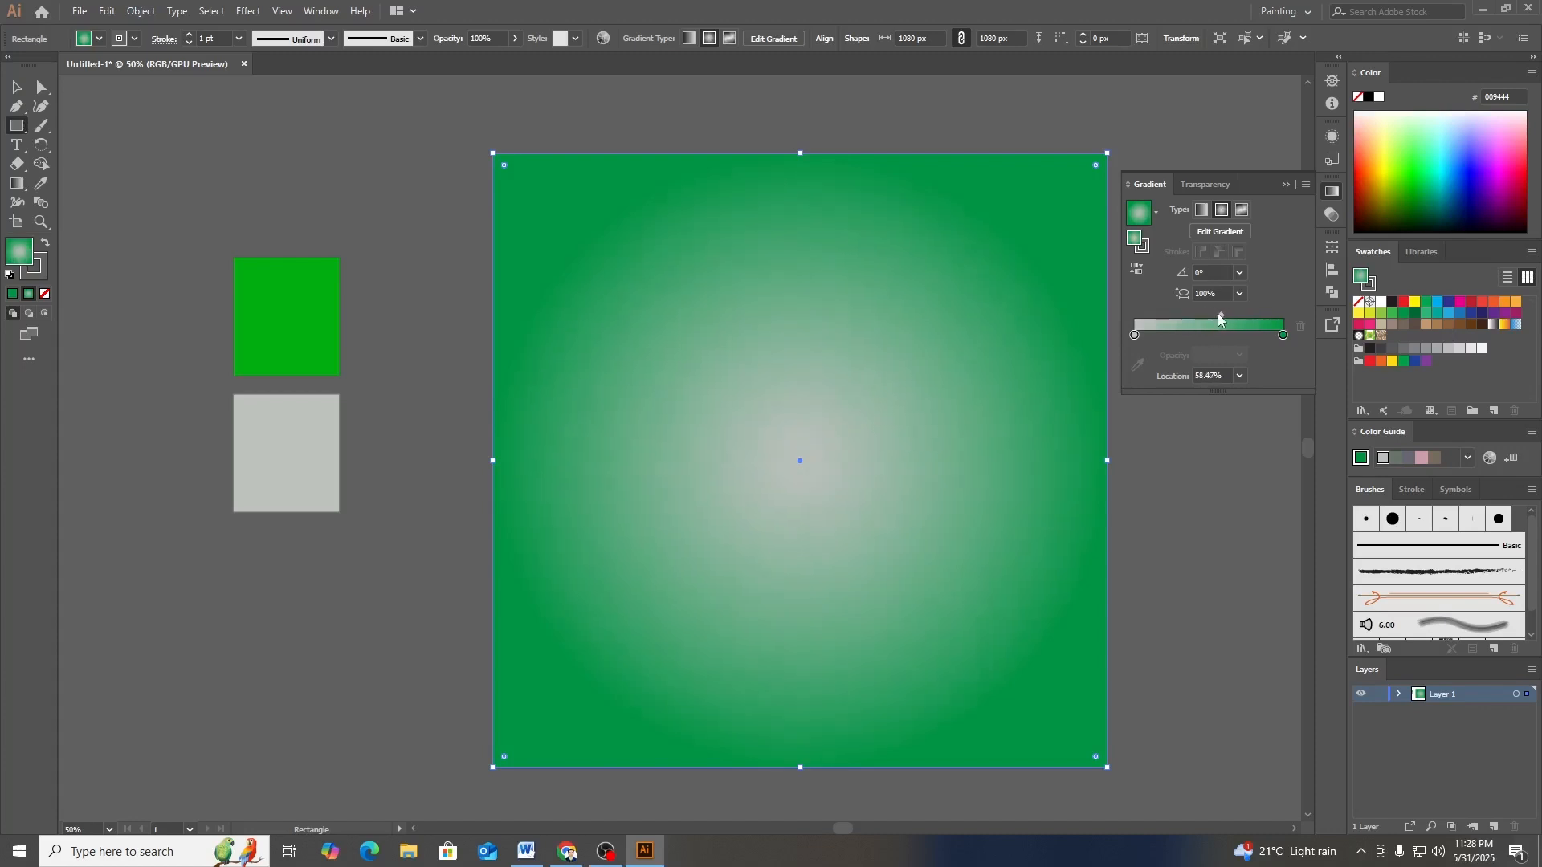
drag(1109, 769, 1172, 798)
key(ctrl+z)
click(388, 225)
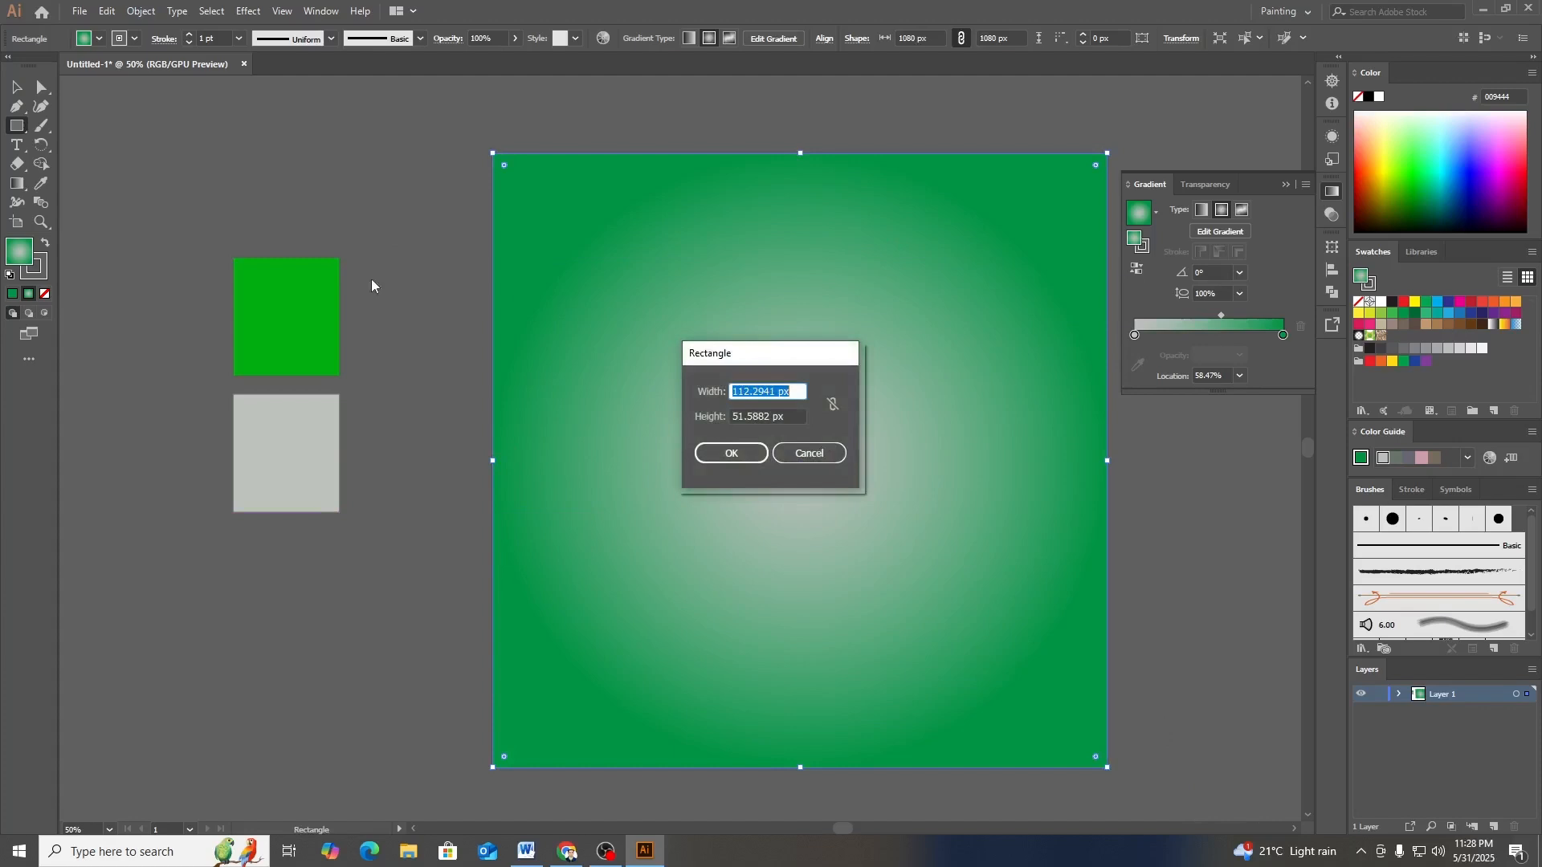
click(808, 459)
- Change the background gradient to linear and angle it diagonally, with grey at the lower-left corner and green at the upper-right corner
click(1203, 210)
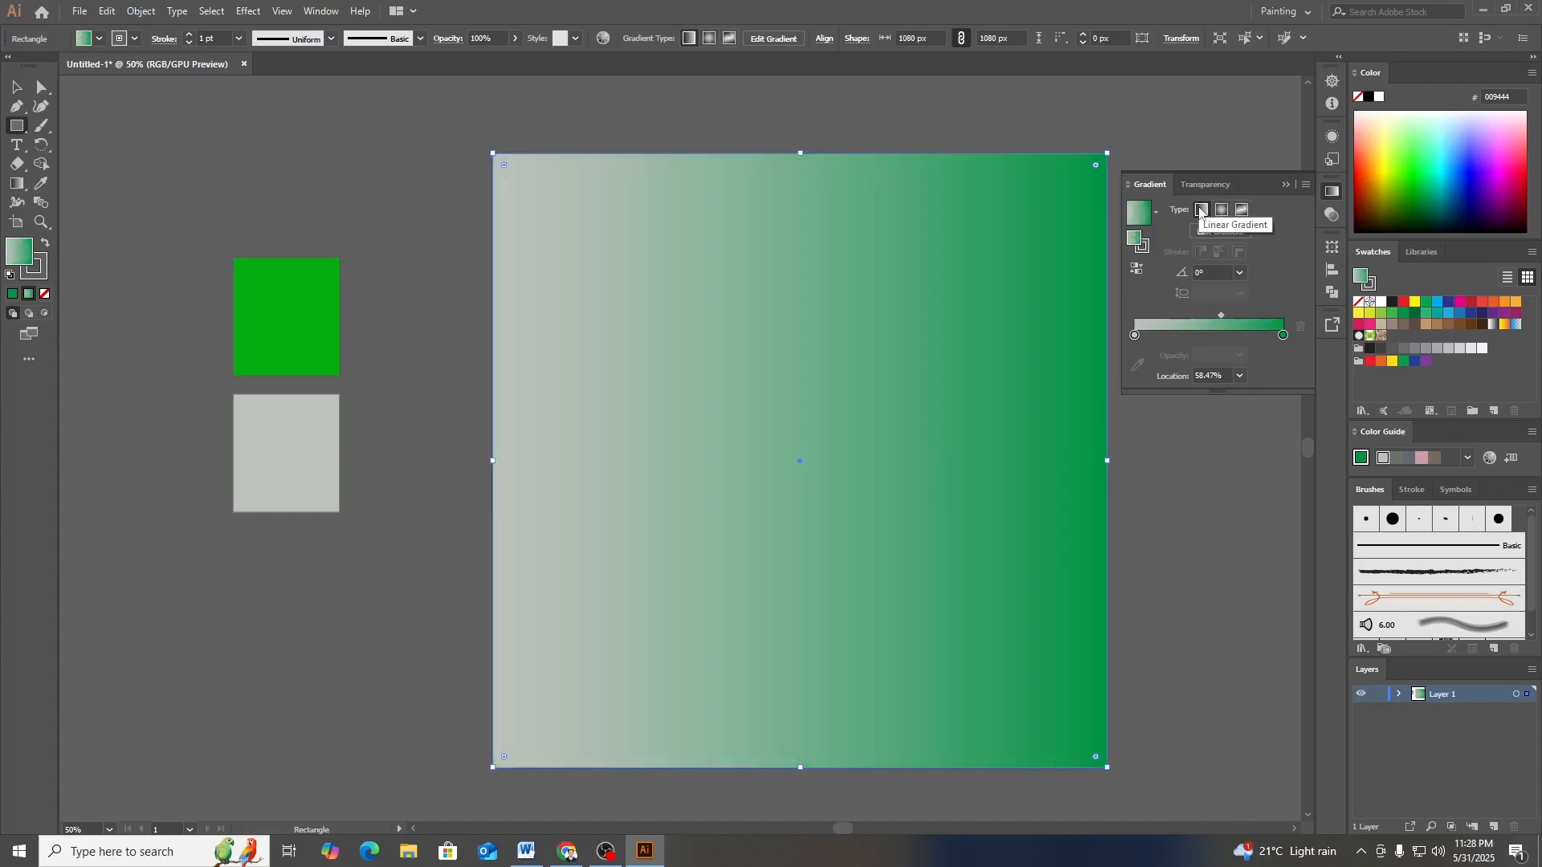
click(1207, 273)
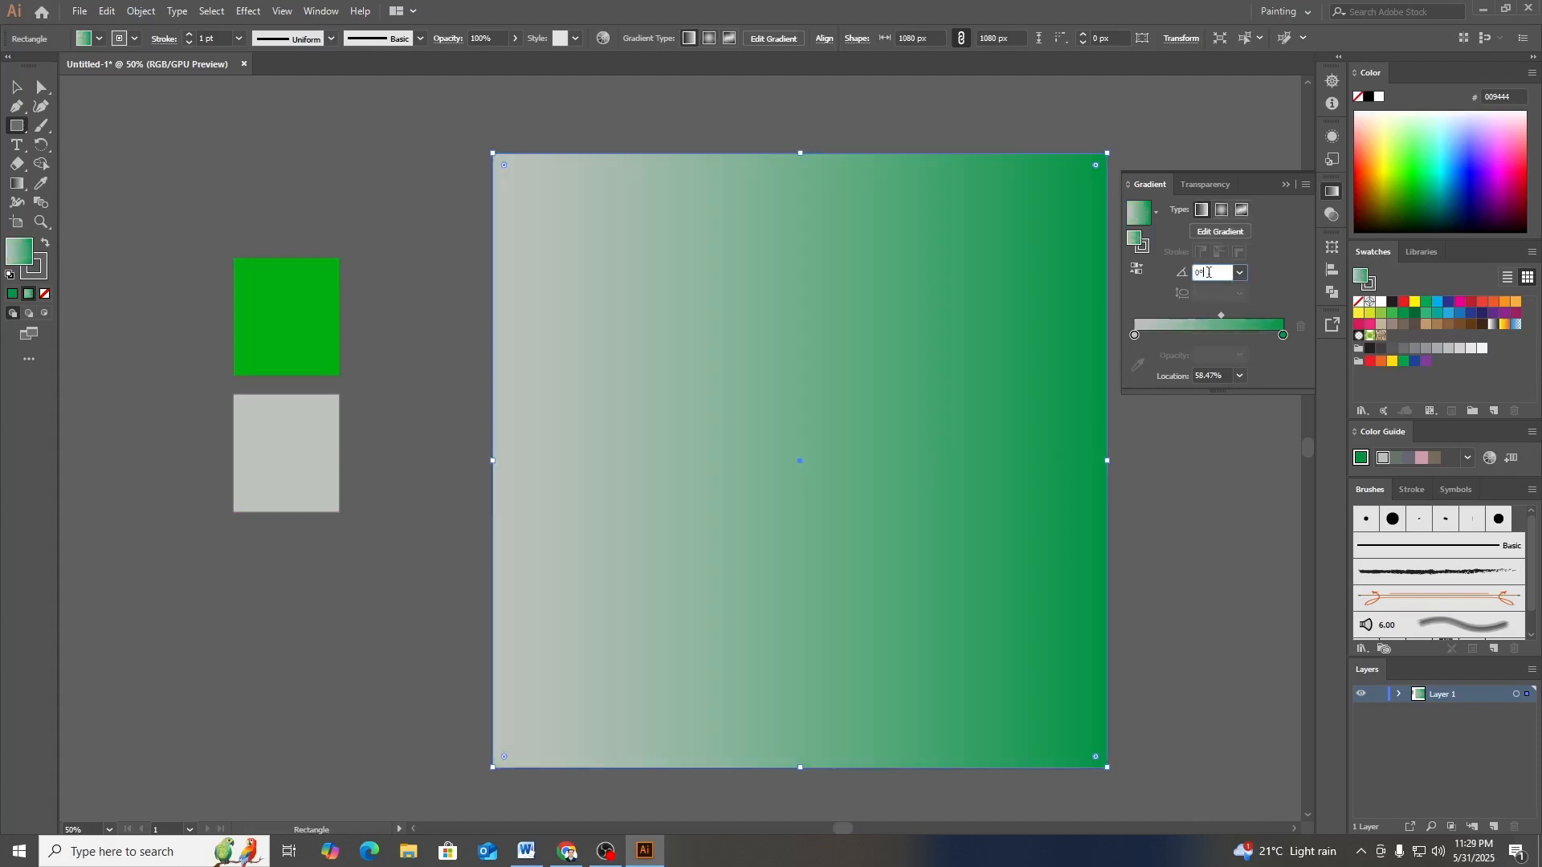
text(11)
key(Return)
scroll(1215, 273, up, 9)
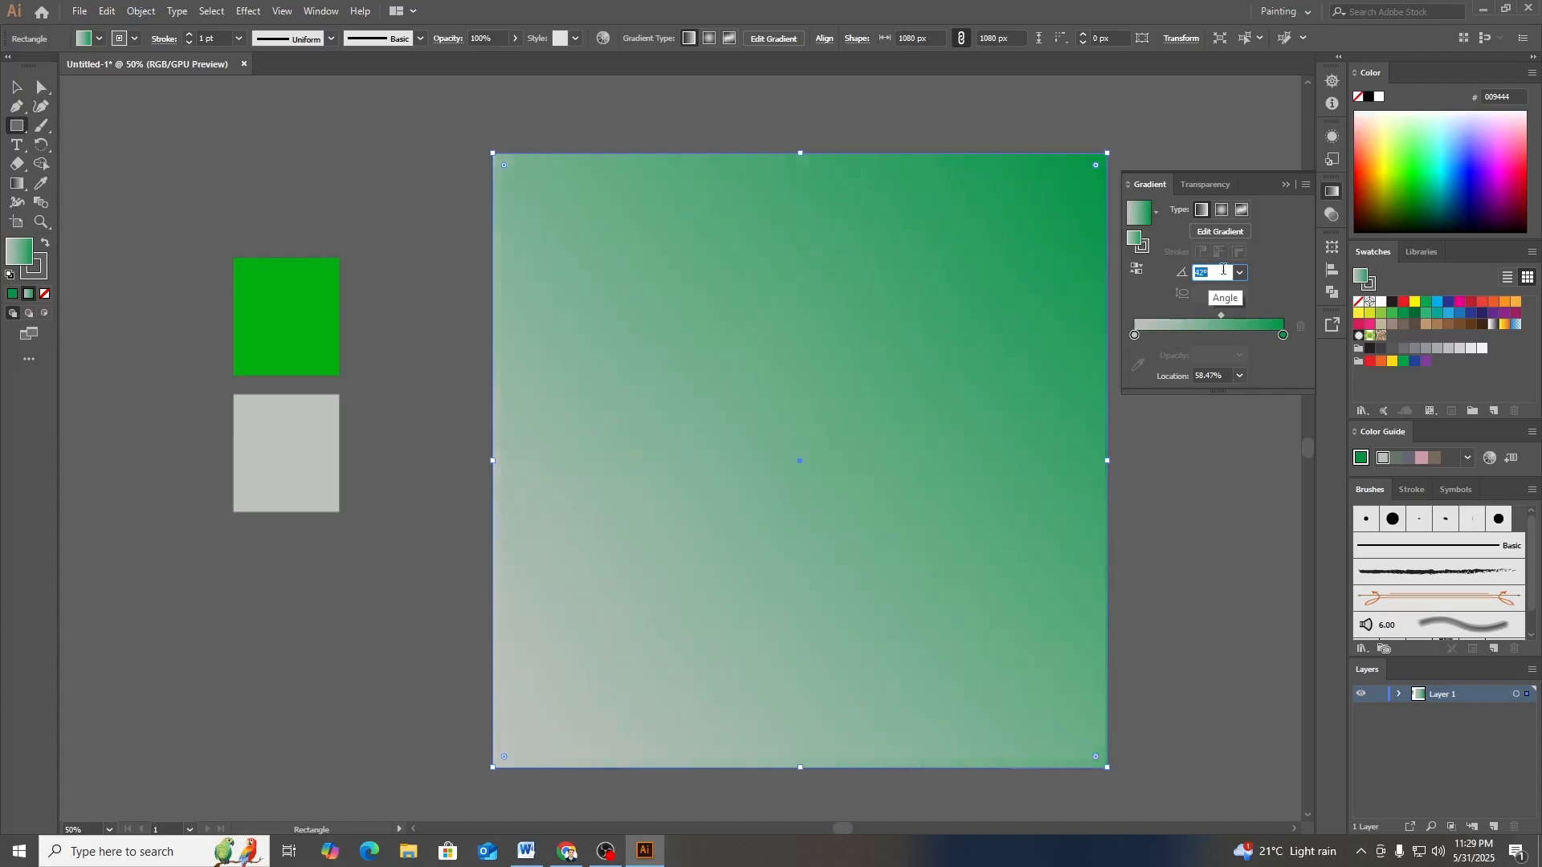
scroll(1223, 272, up, 20)
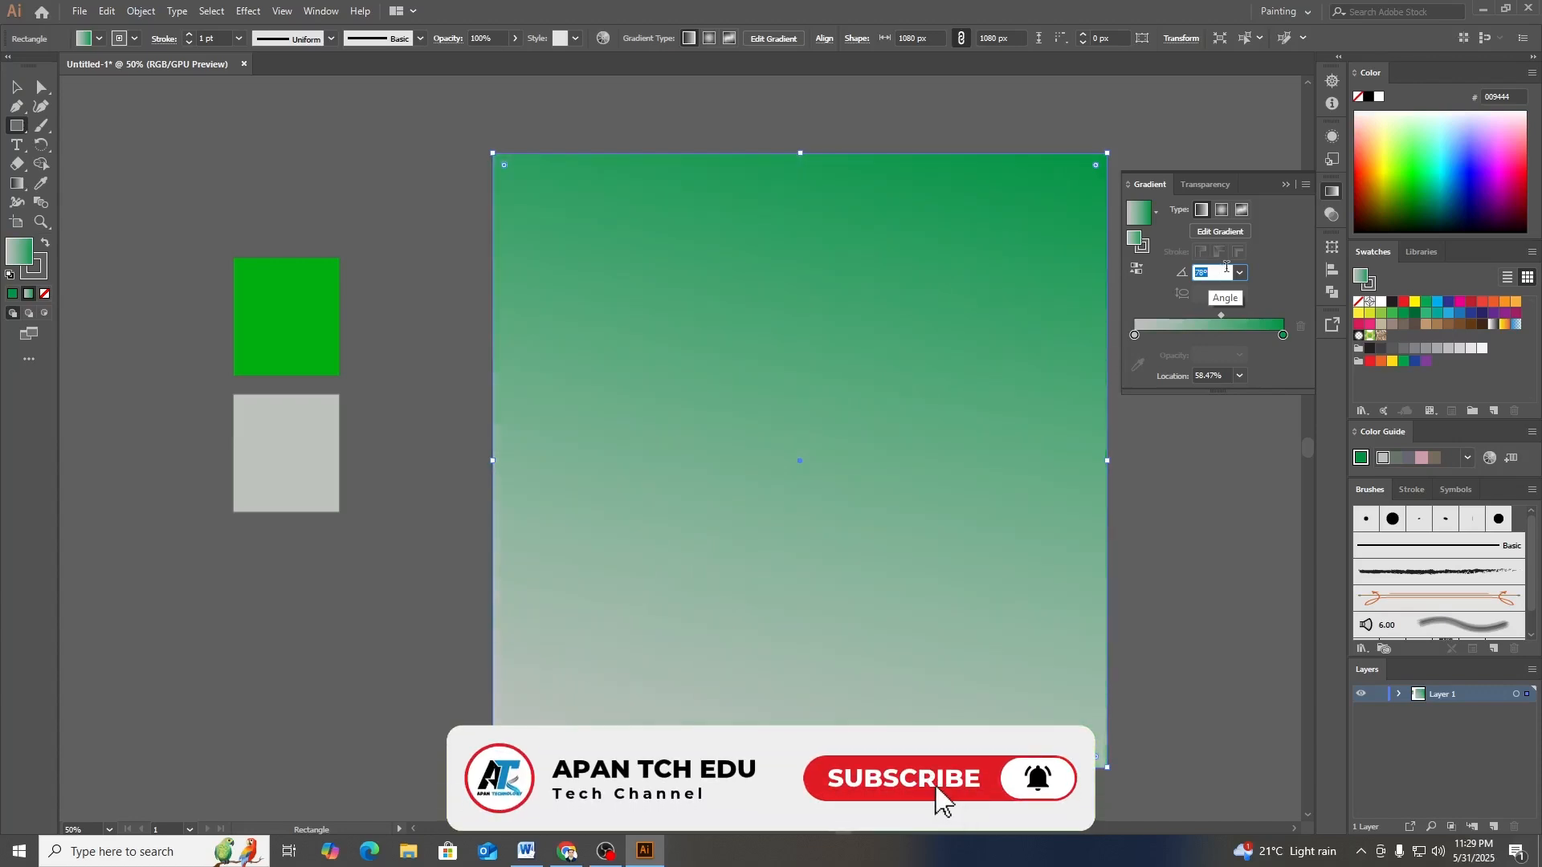
scroll(1226, 268, down, 13)
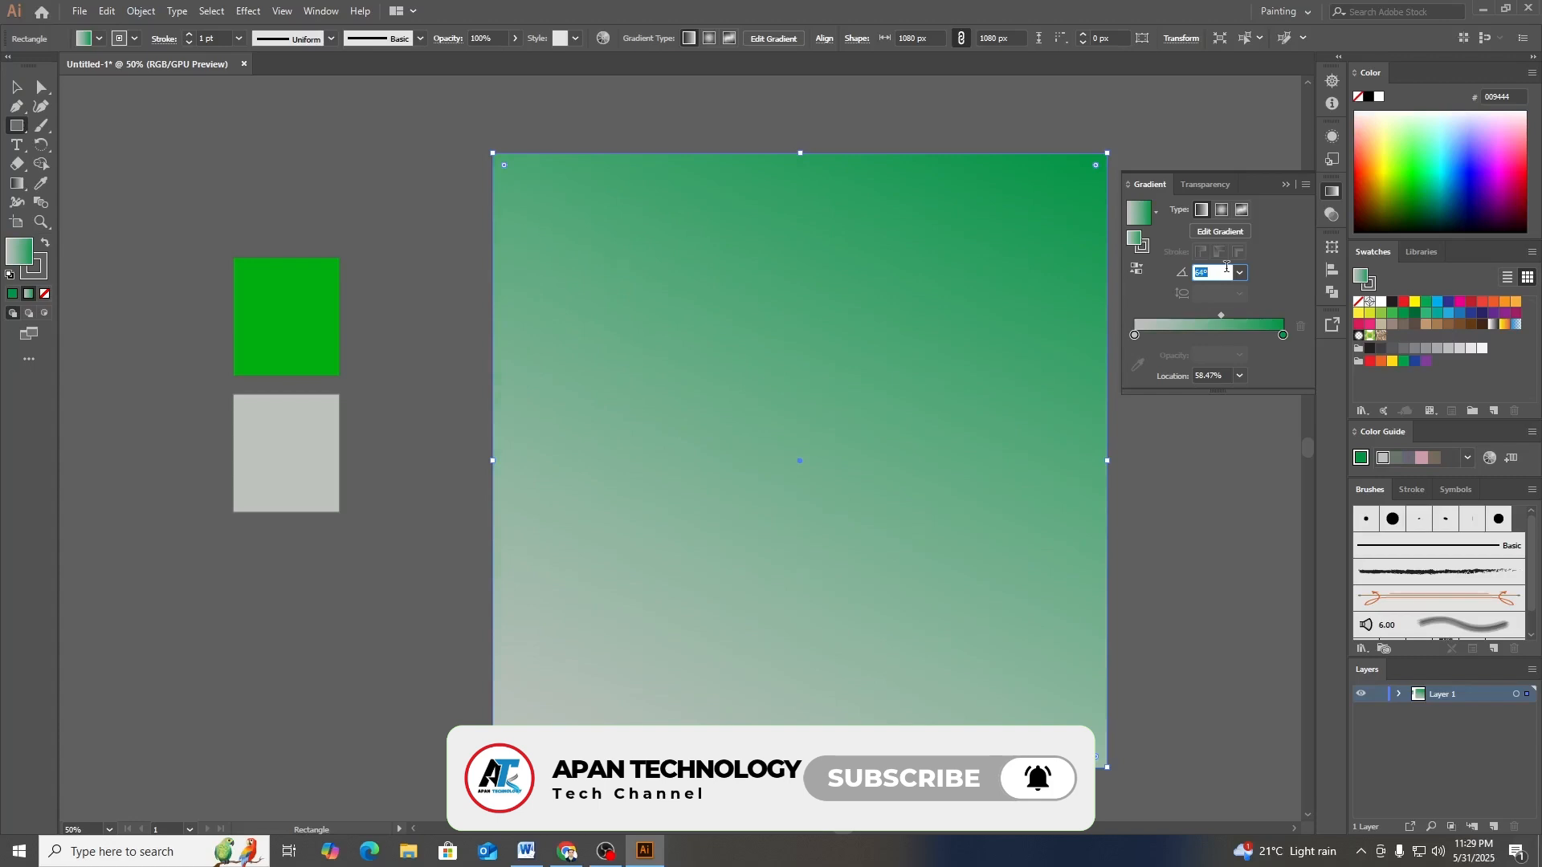
- Collapse the gradient settings and deselect the background rectangle
click(1288, 185)
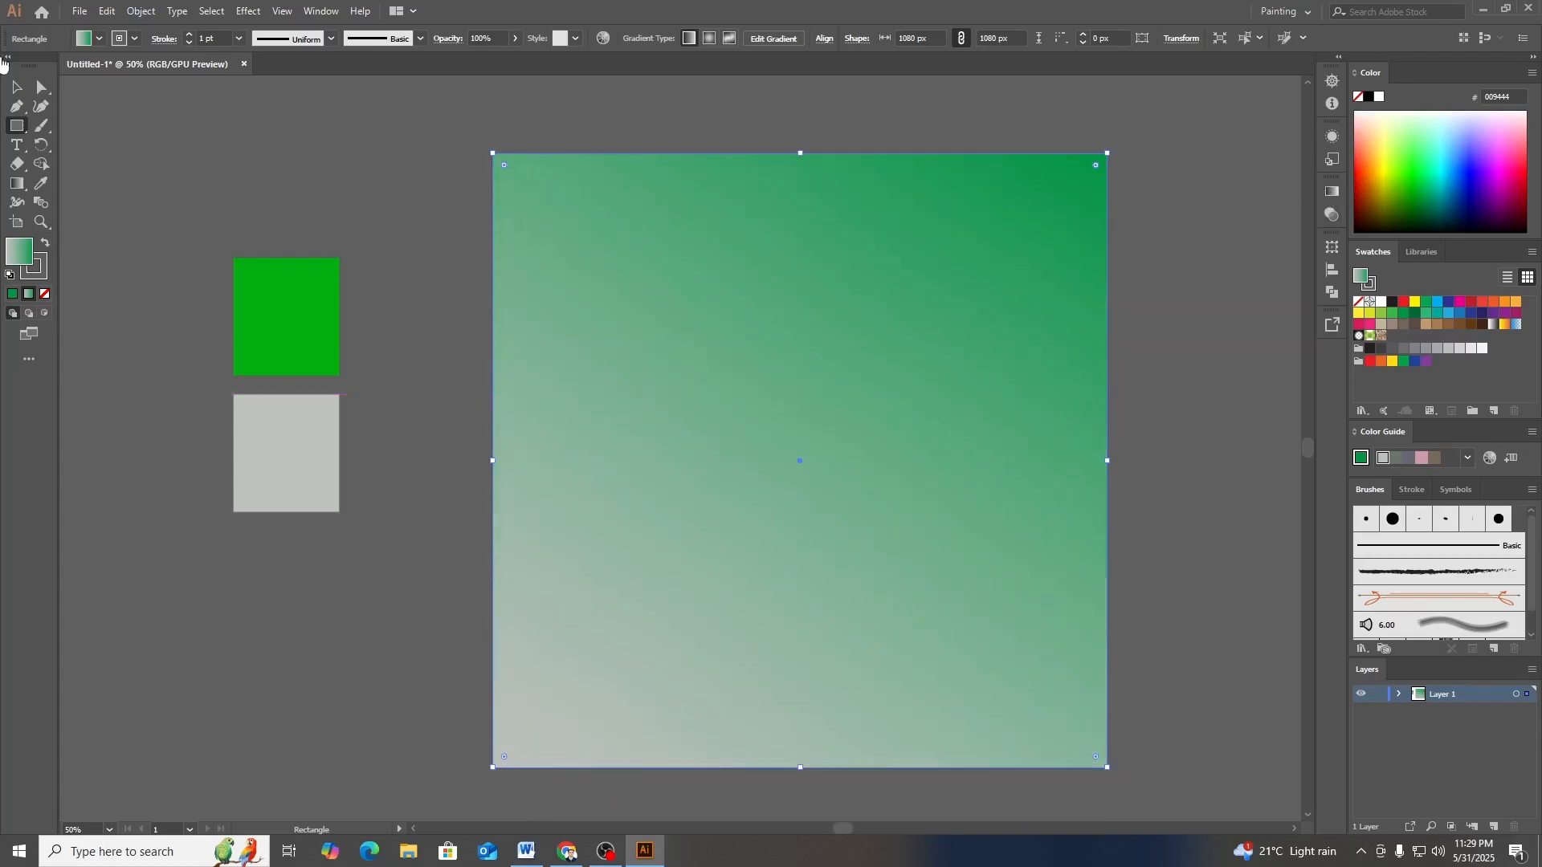
click(16, 86)
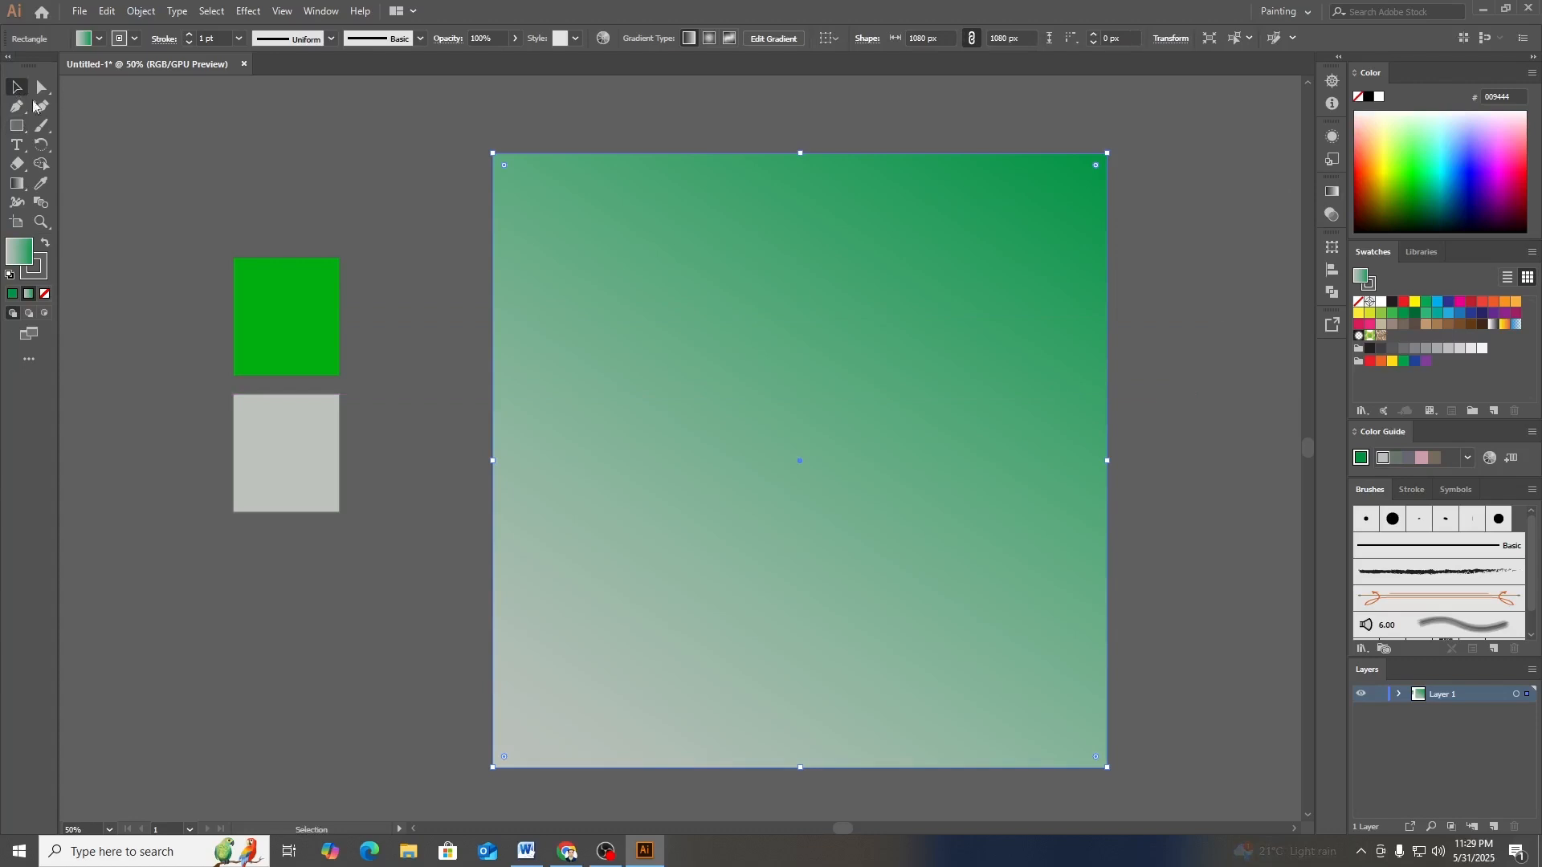
click(472, 227)
scroll(1132, 518, down, 1)
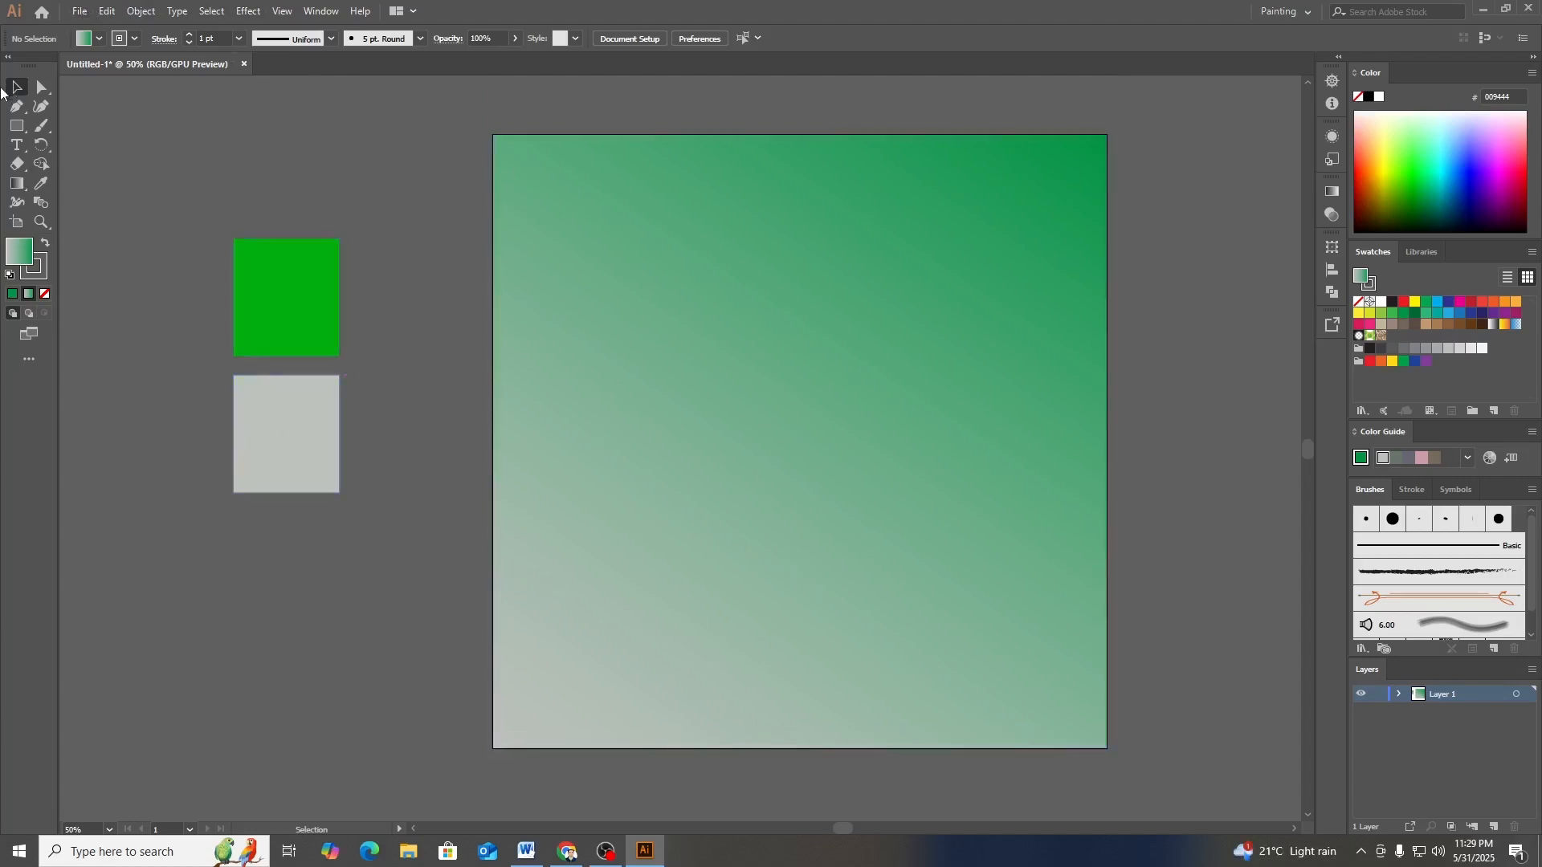
- Switch to Chrome, replace the ChatGPT page with Google and search for "Tbael png"
click(578, 857)
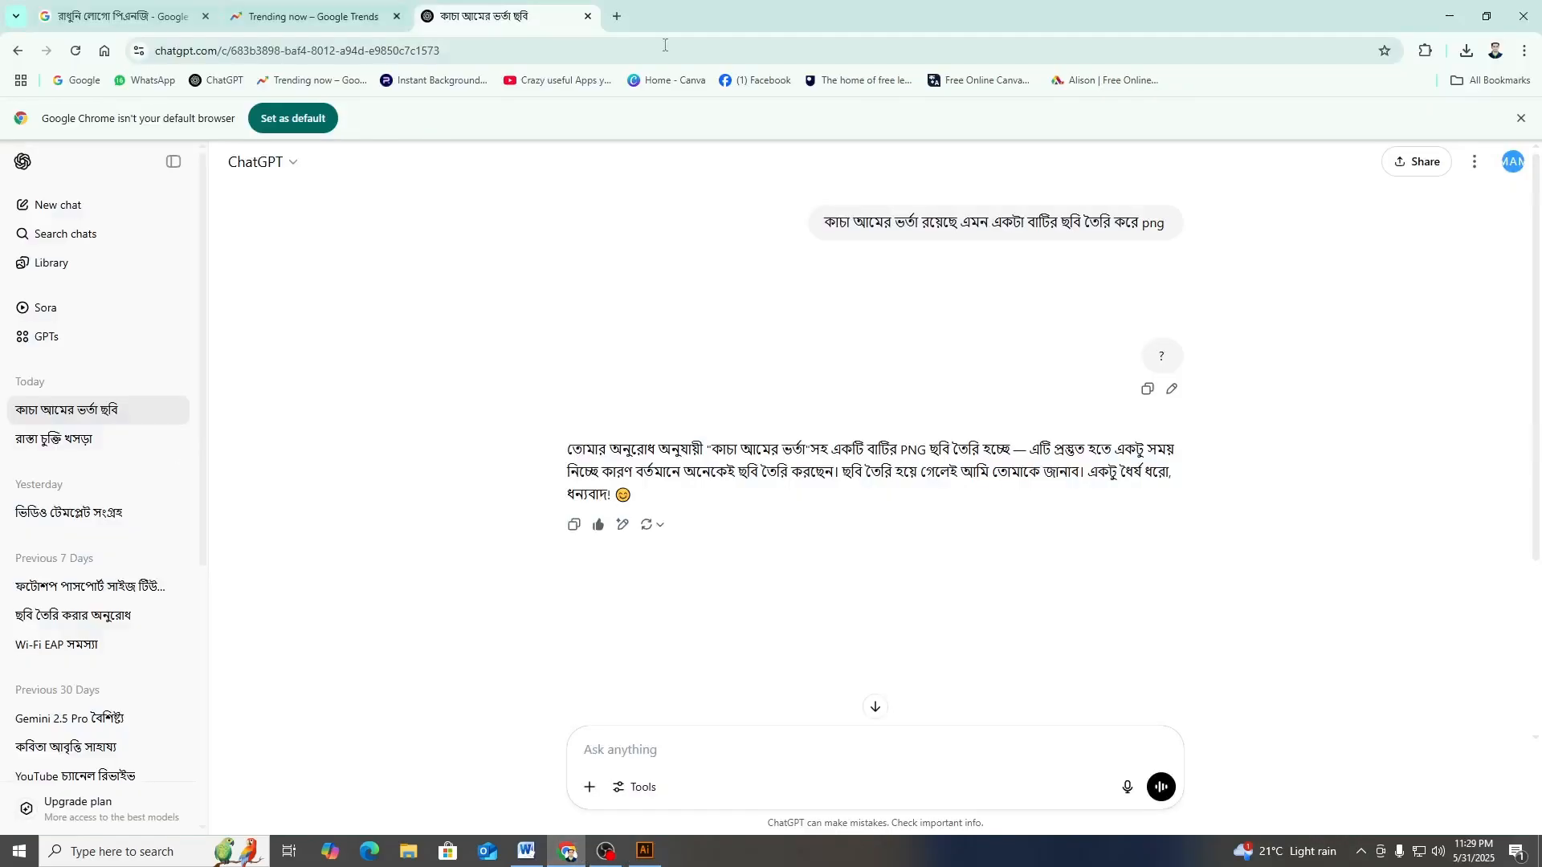
click(598, 17)
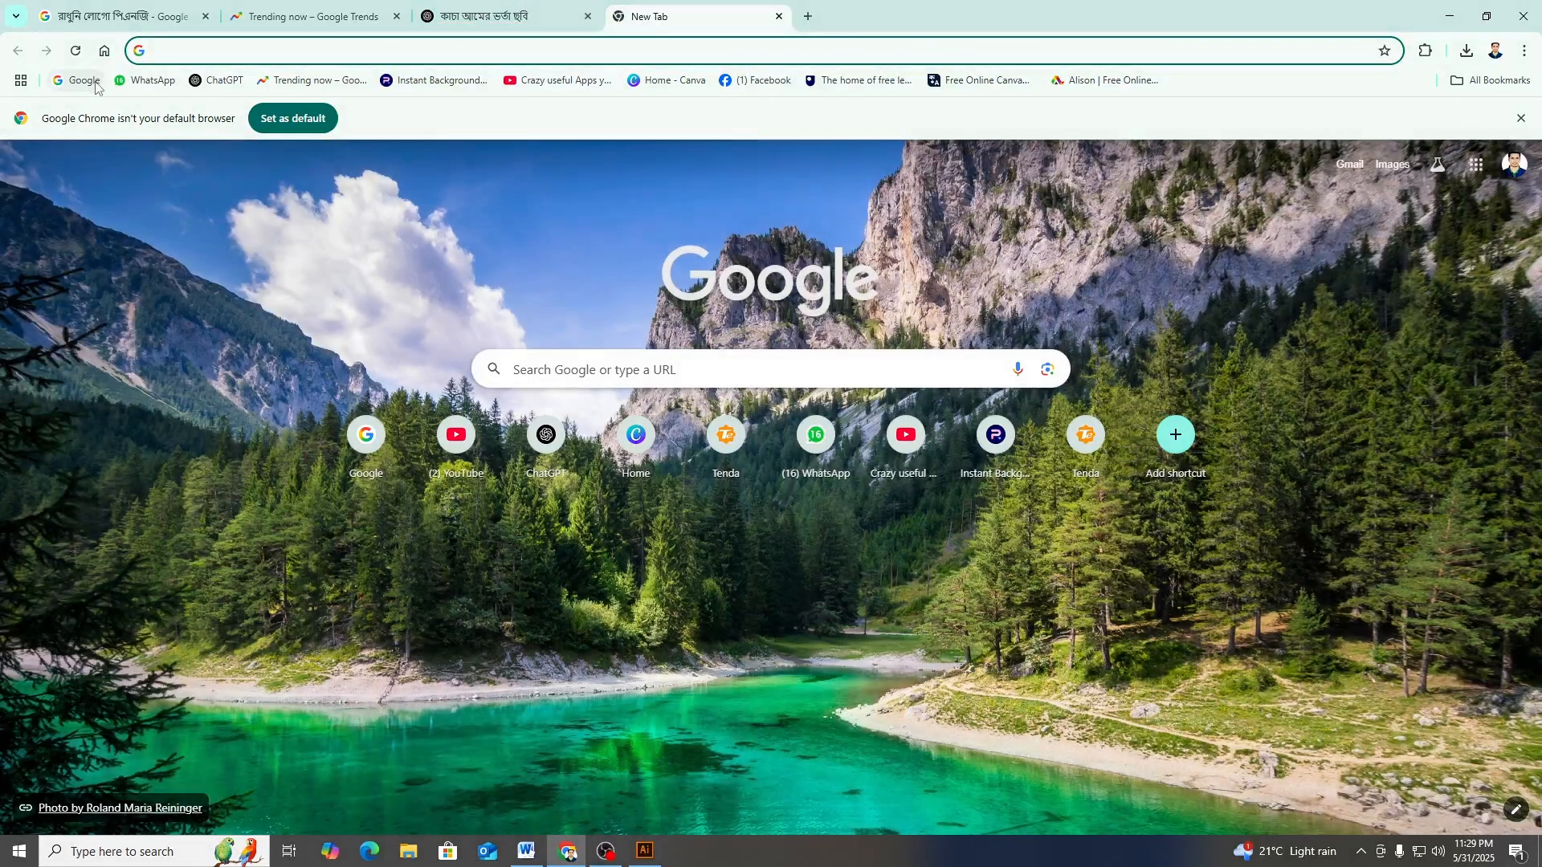
click(83, 80)
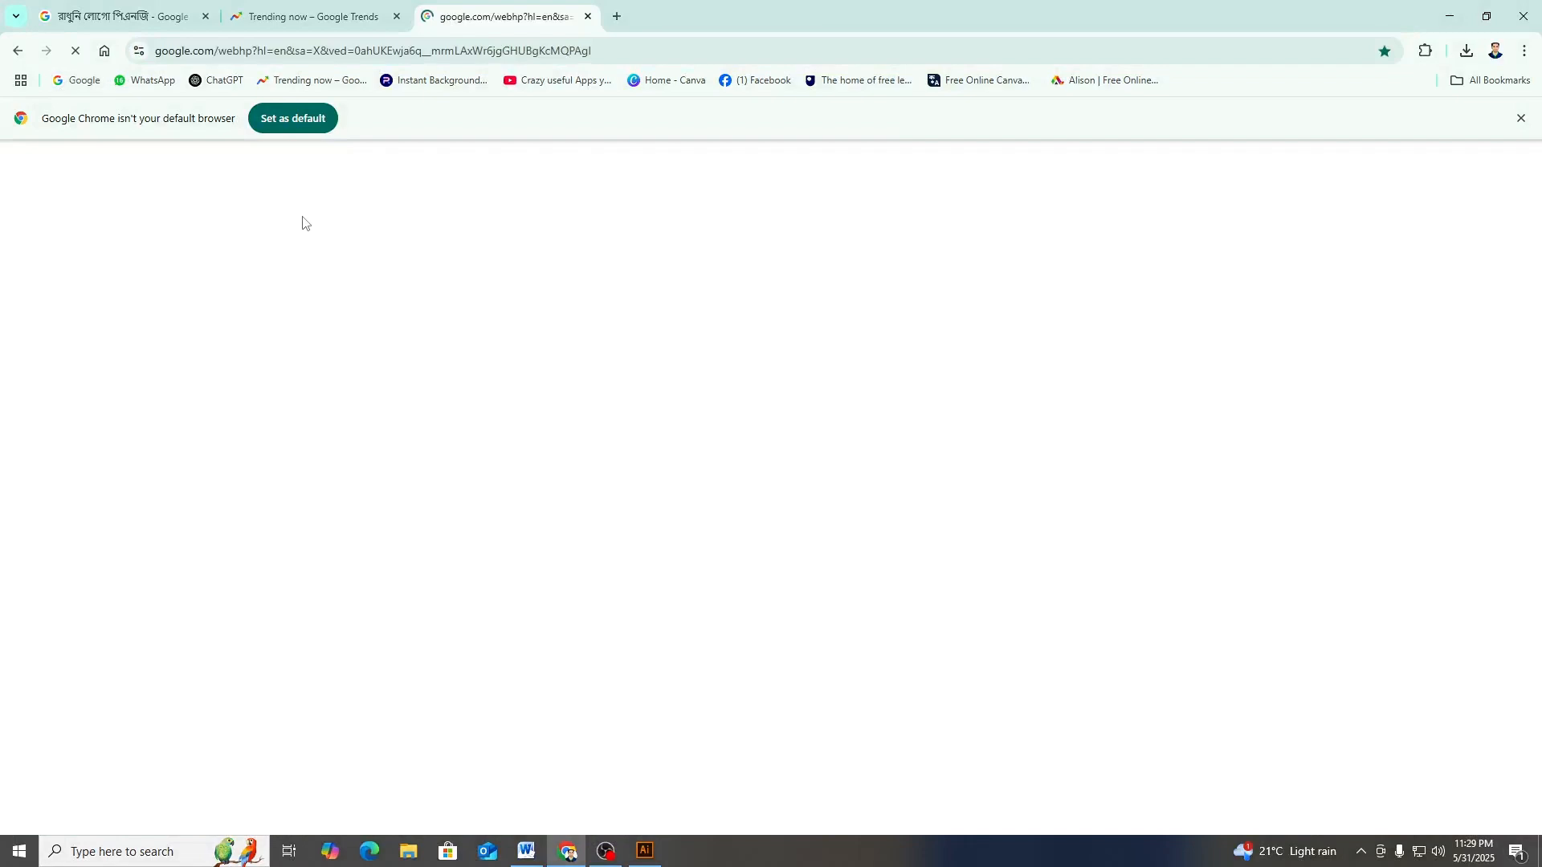
click(634, 459)
text(T)
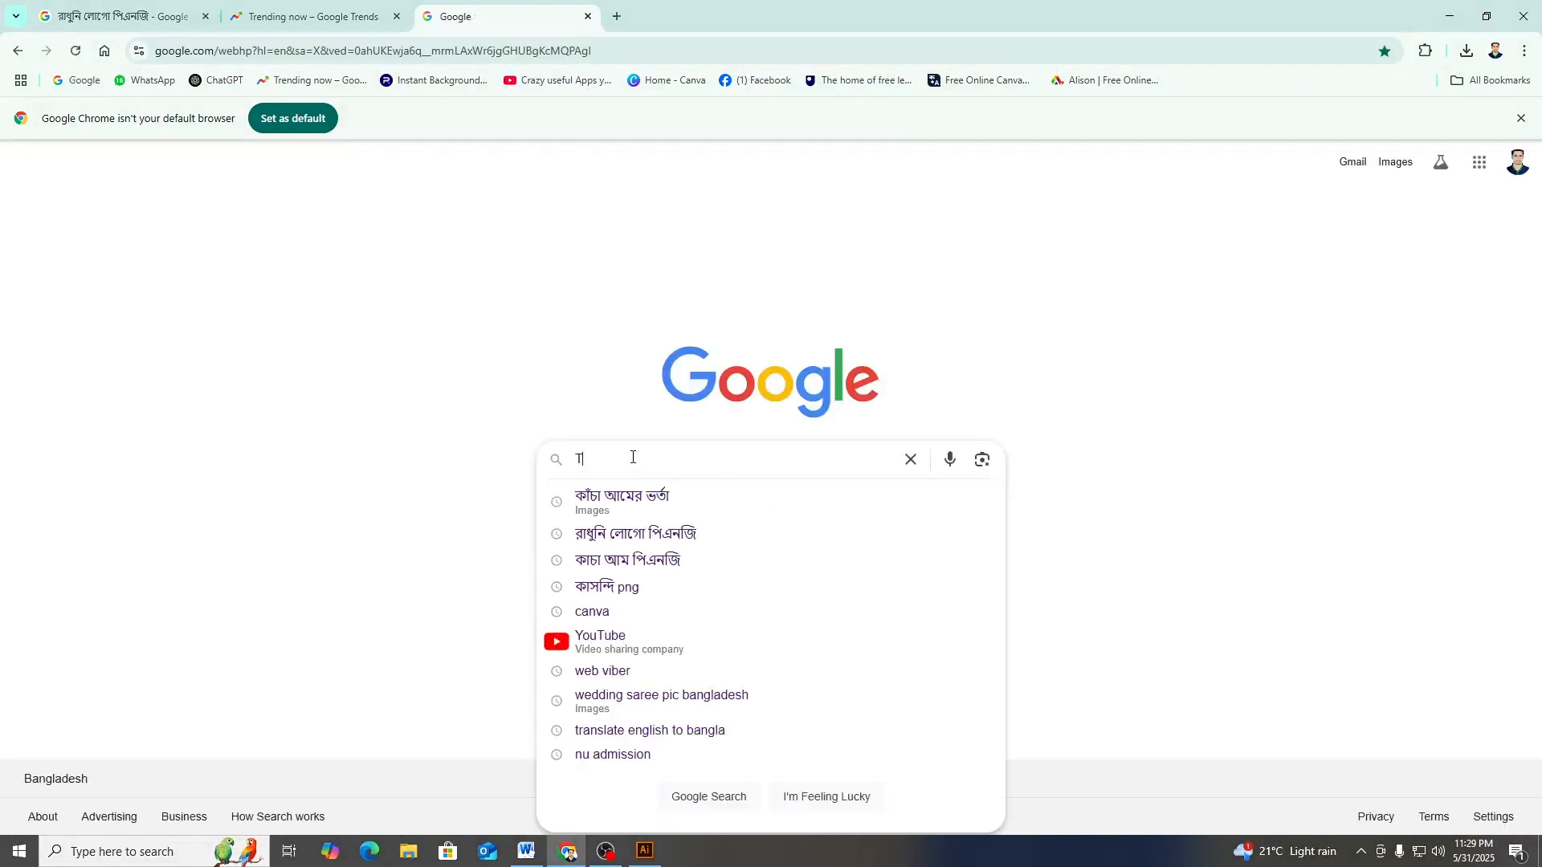
text(bael)
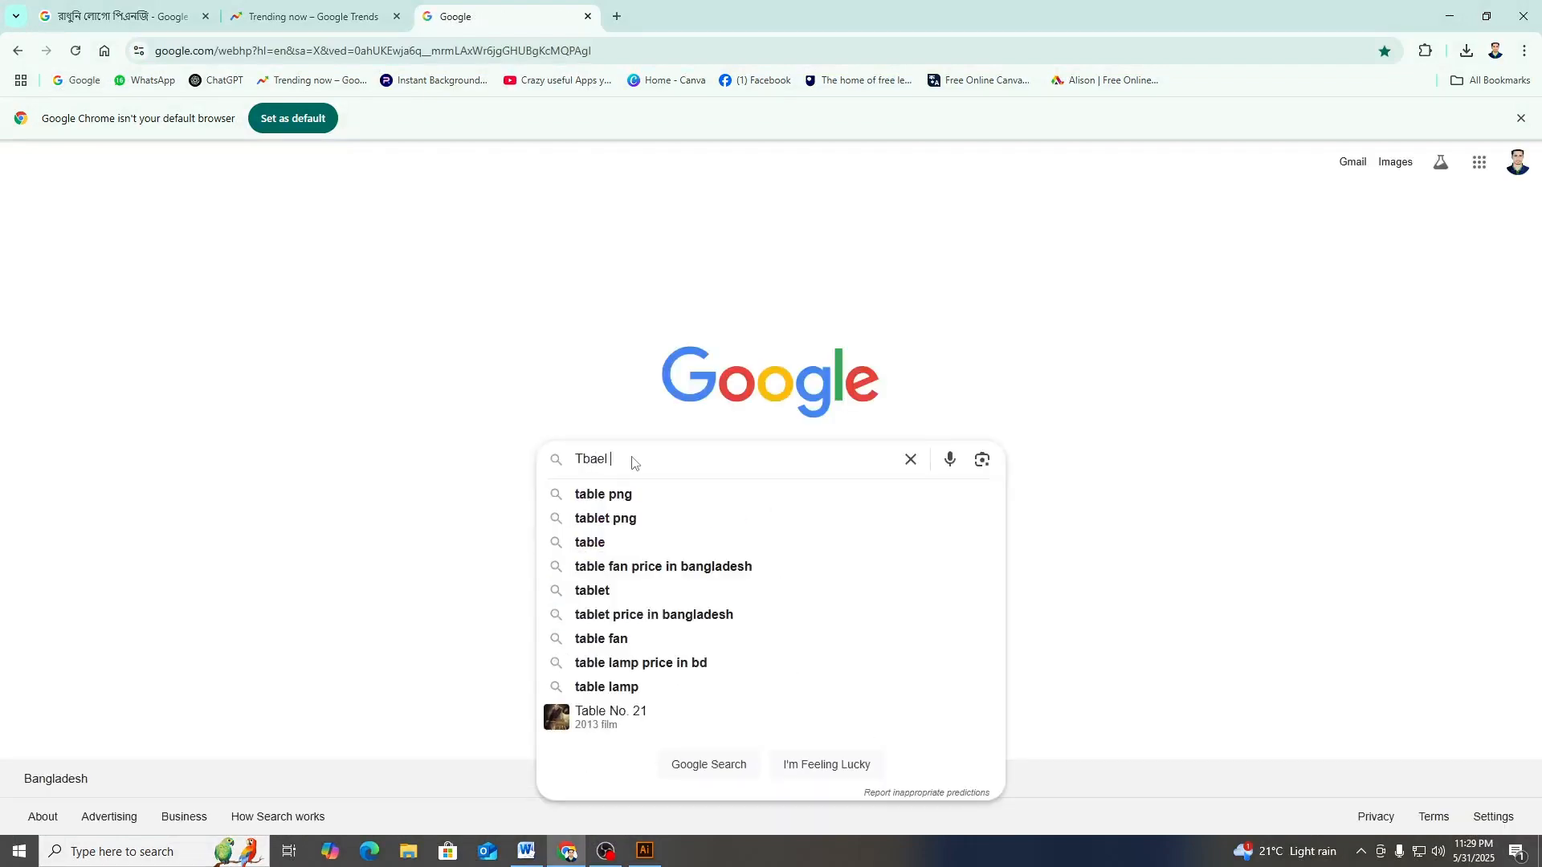
text( png)
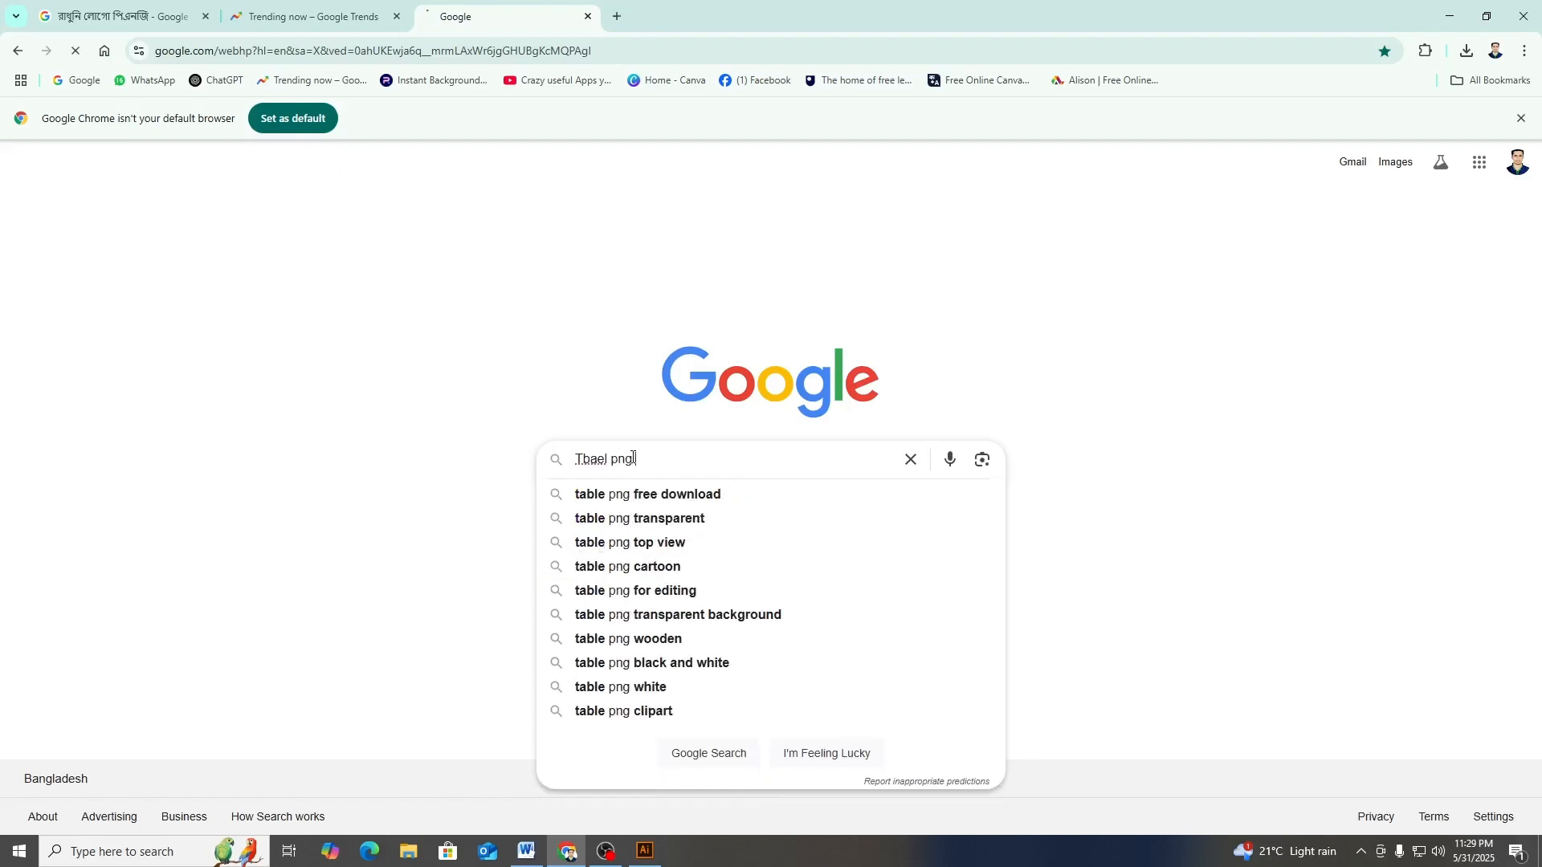
key(Return)
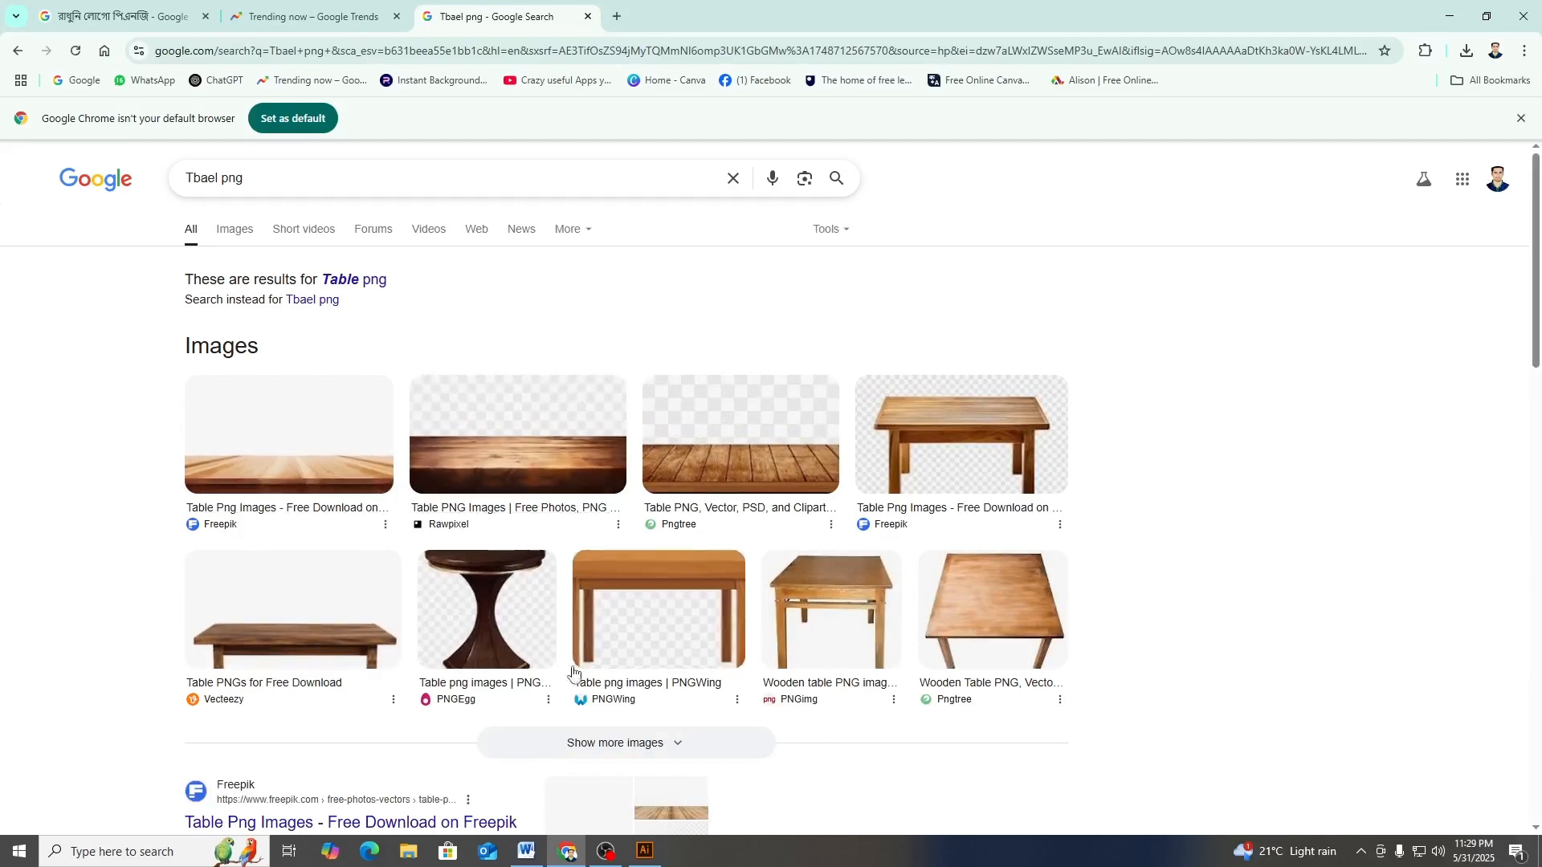
- Open the PNGEgg table images result and the light wooden table picture with the plank surface
click(488, 684)
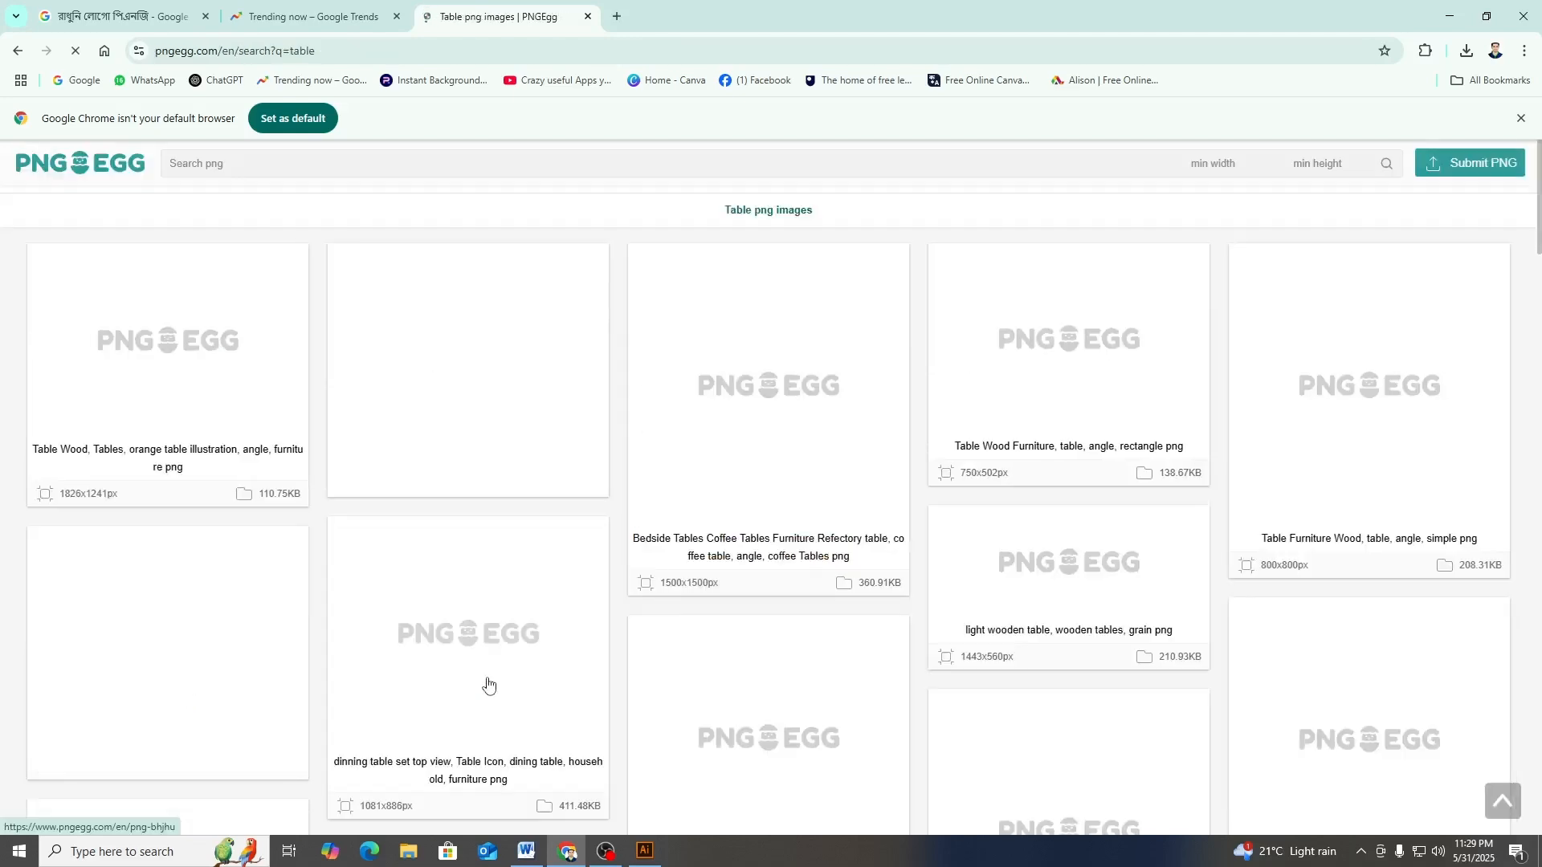
scroll(169, 523, down, 5)
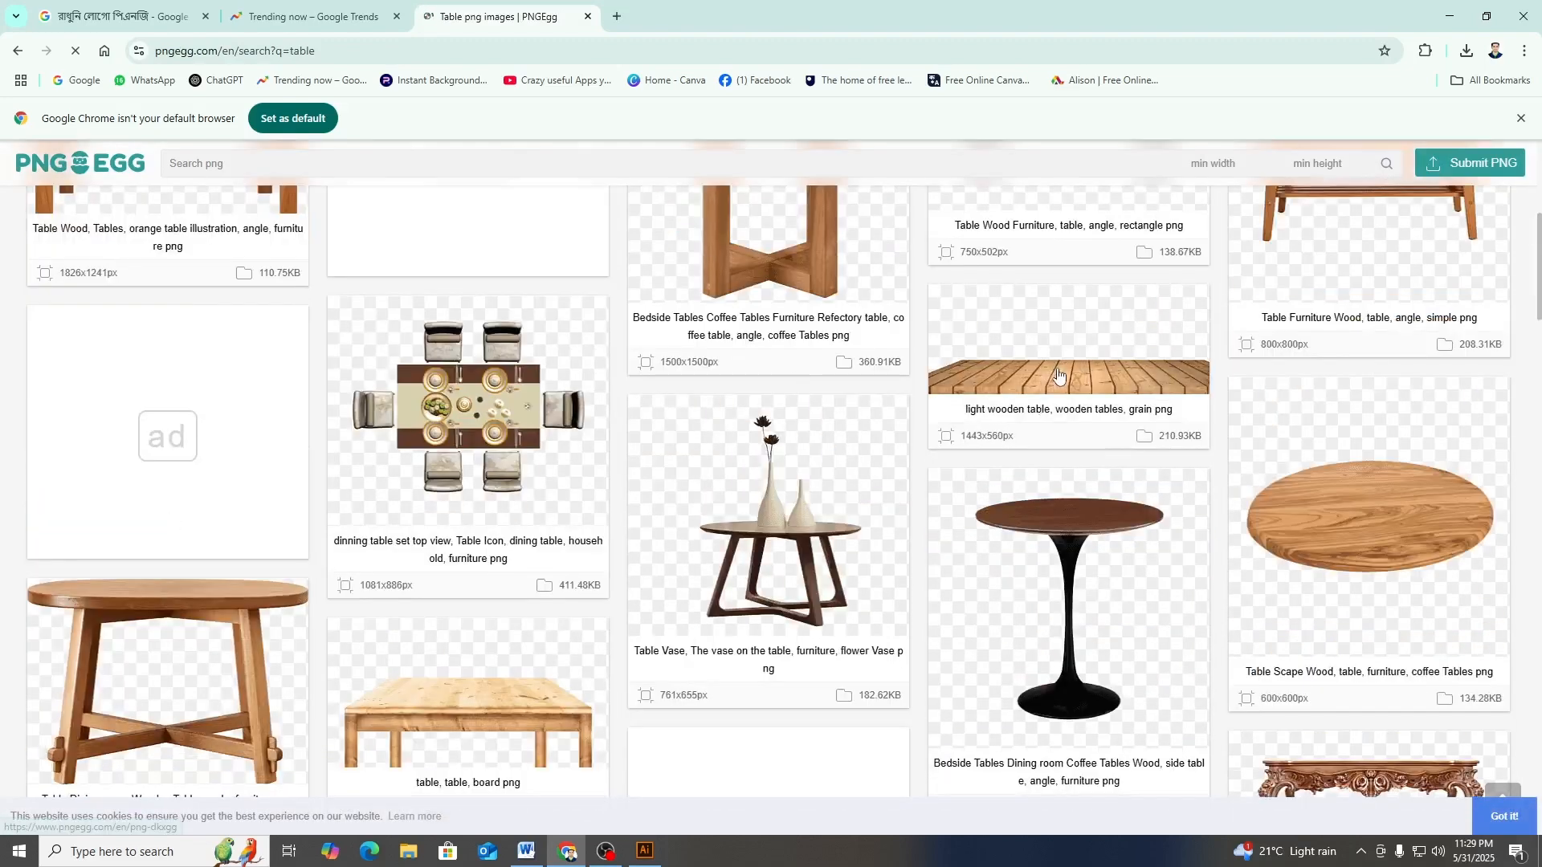
click(994, 380)
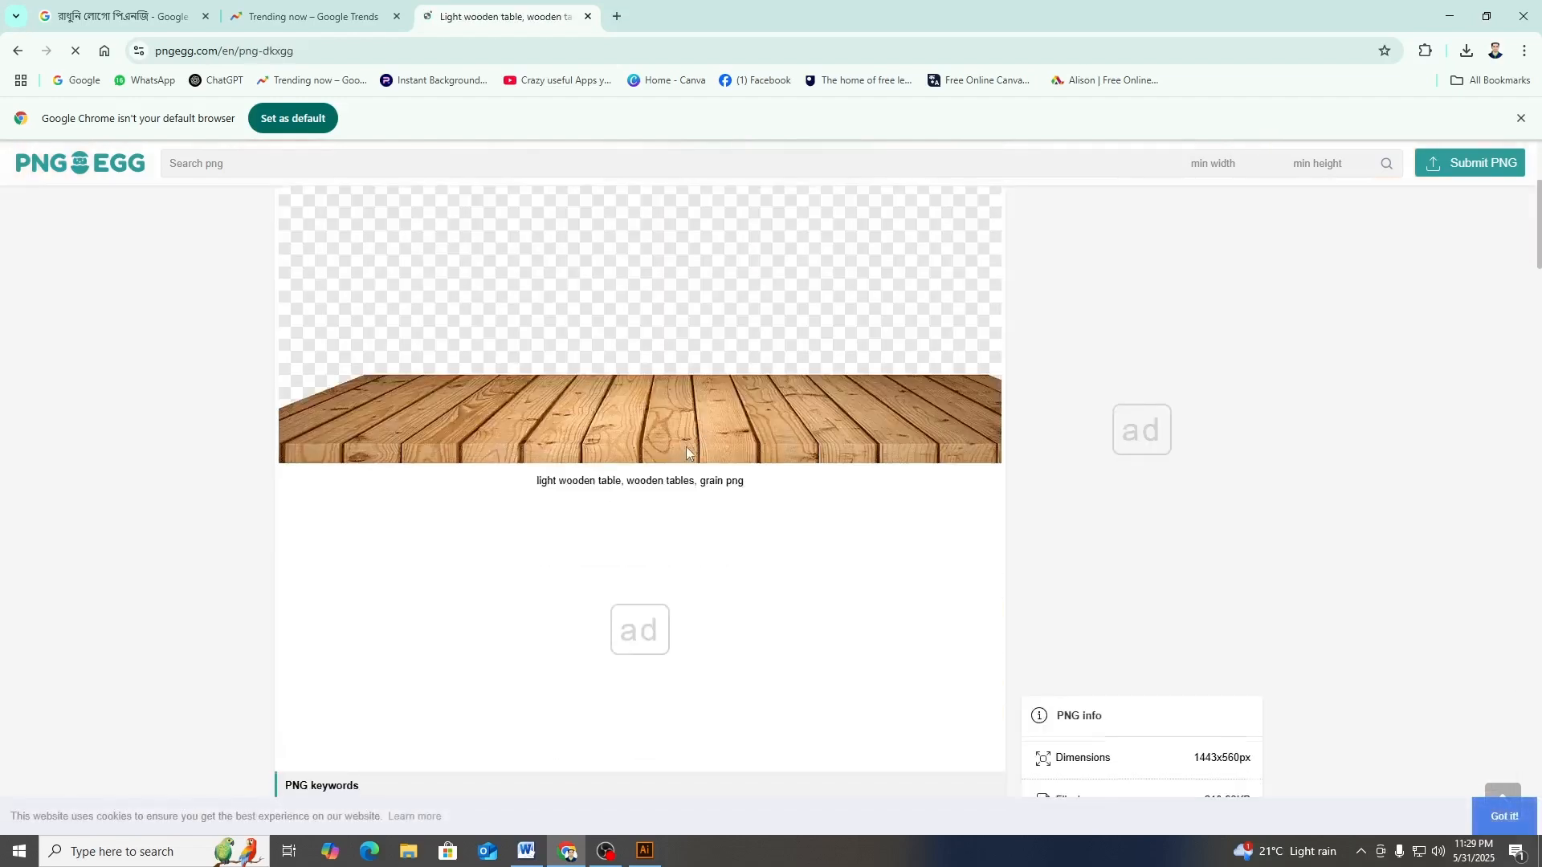
- Browse the related PNGEgg images and open the "Wood flooring Hardwood, wood, building, textile png" picture
scroll(309, 458, down, 10)
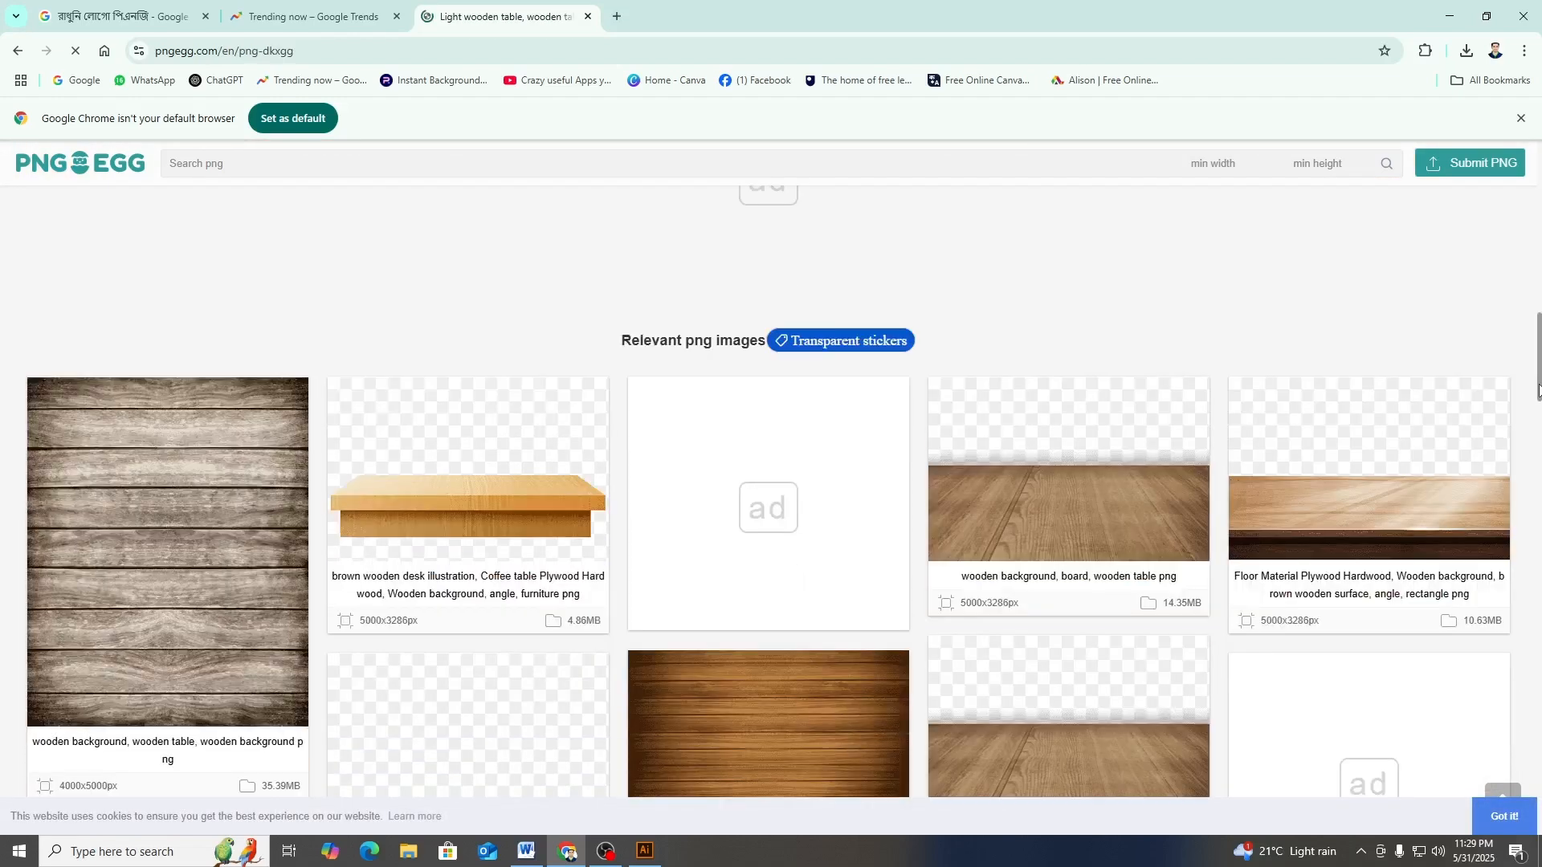
scroll(18, 490, down, 6)
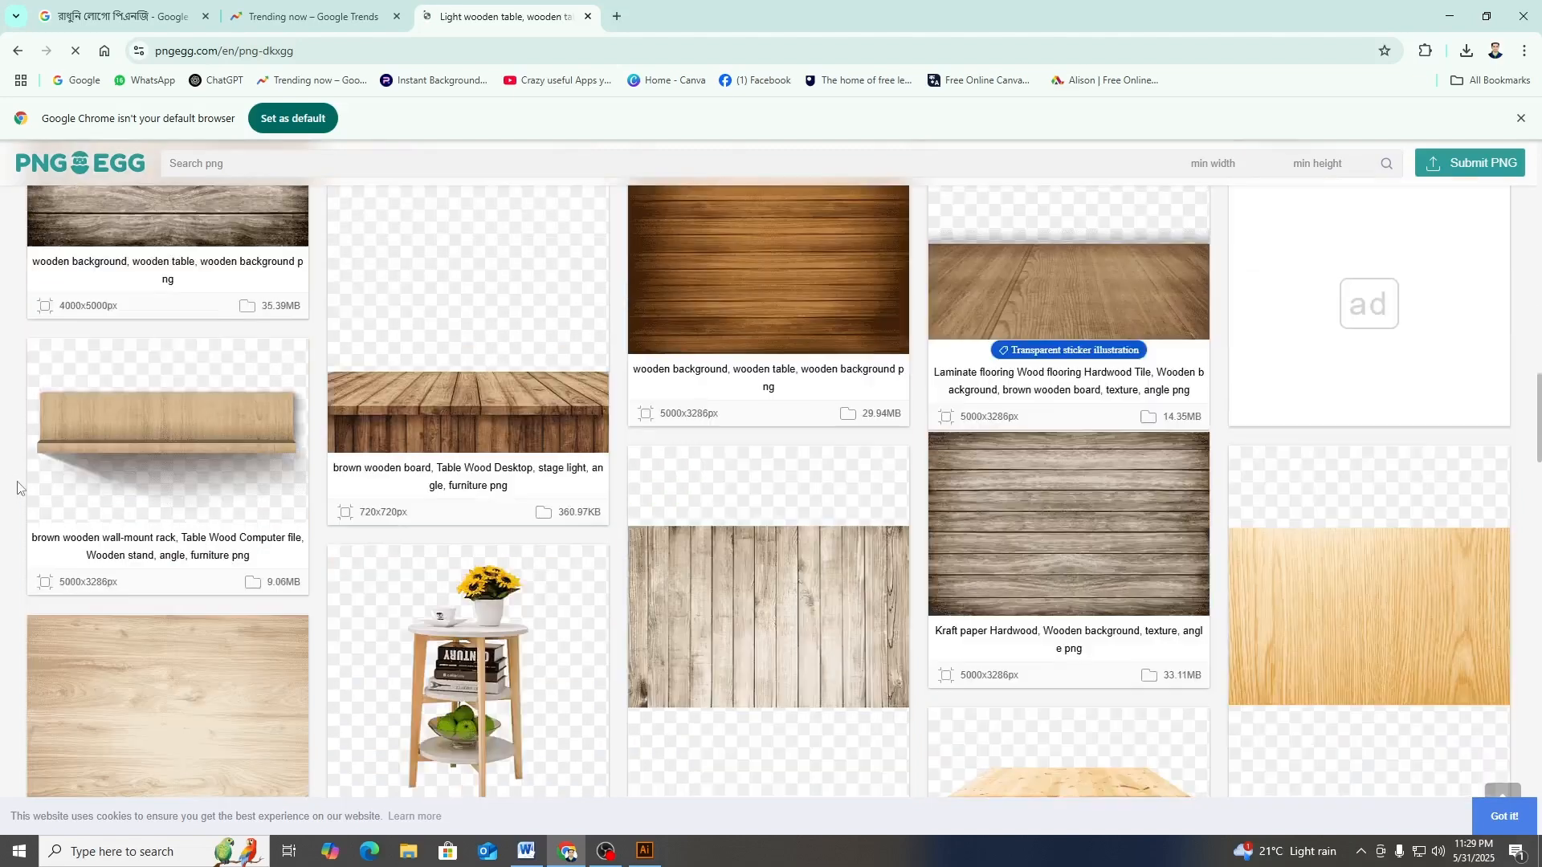
scroll(701, 500, down, 7)
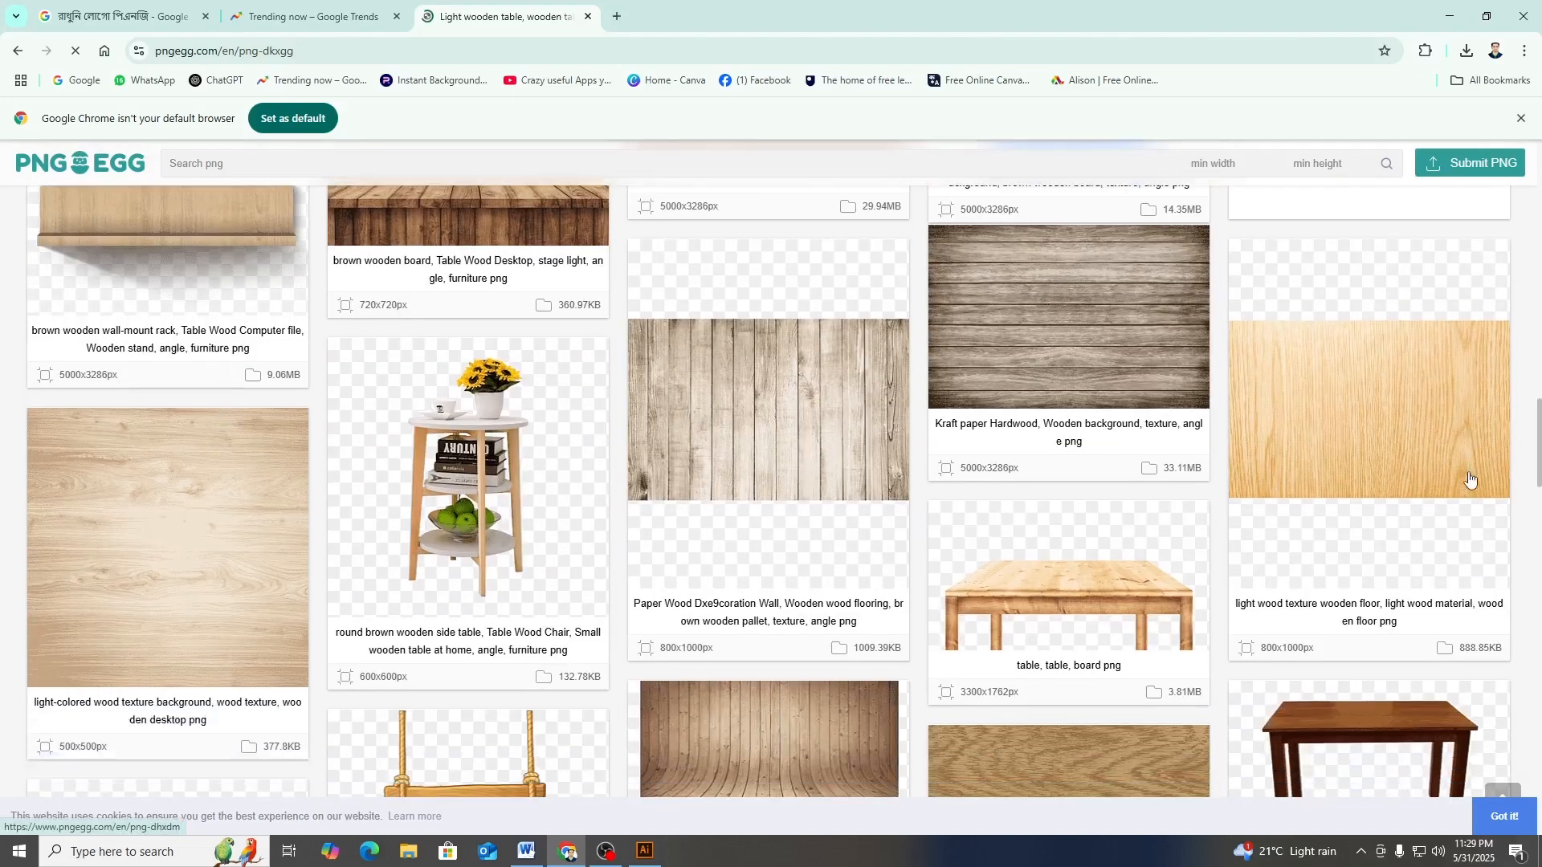
scroll(701, 499, down, 5)
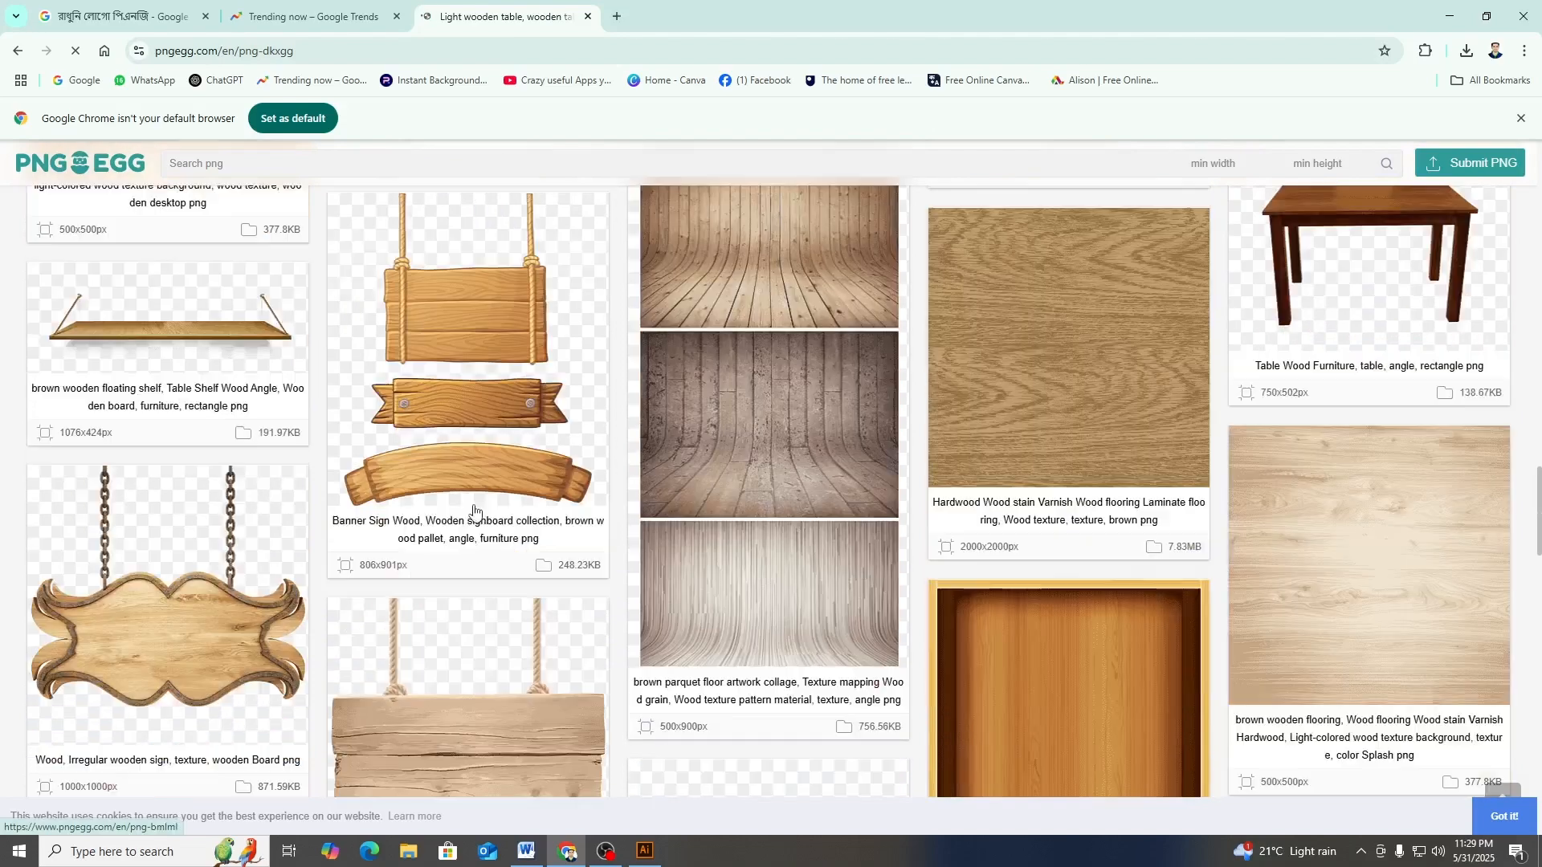
scroll(473, 511, down, 5)
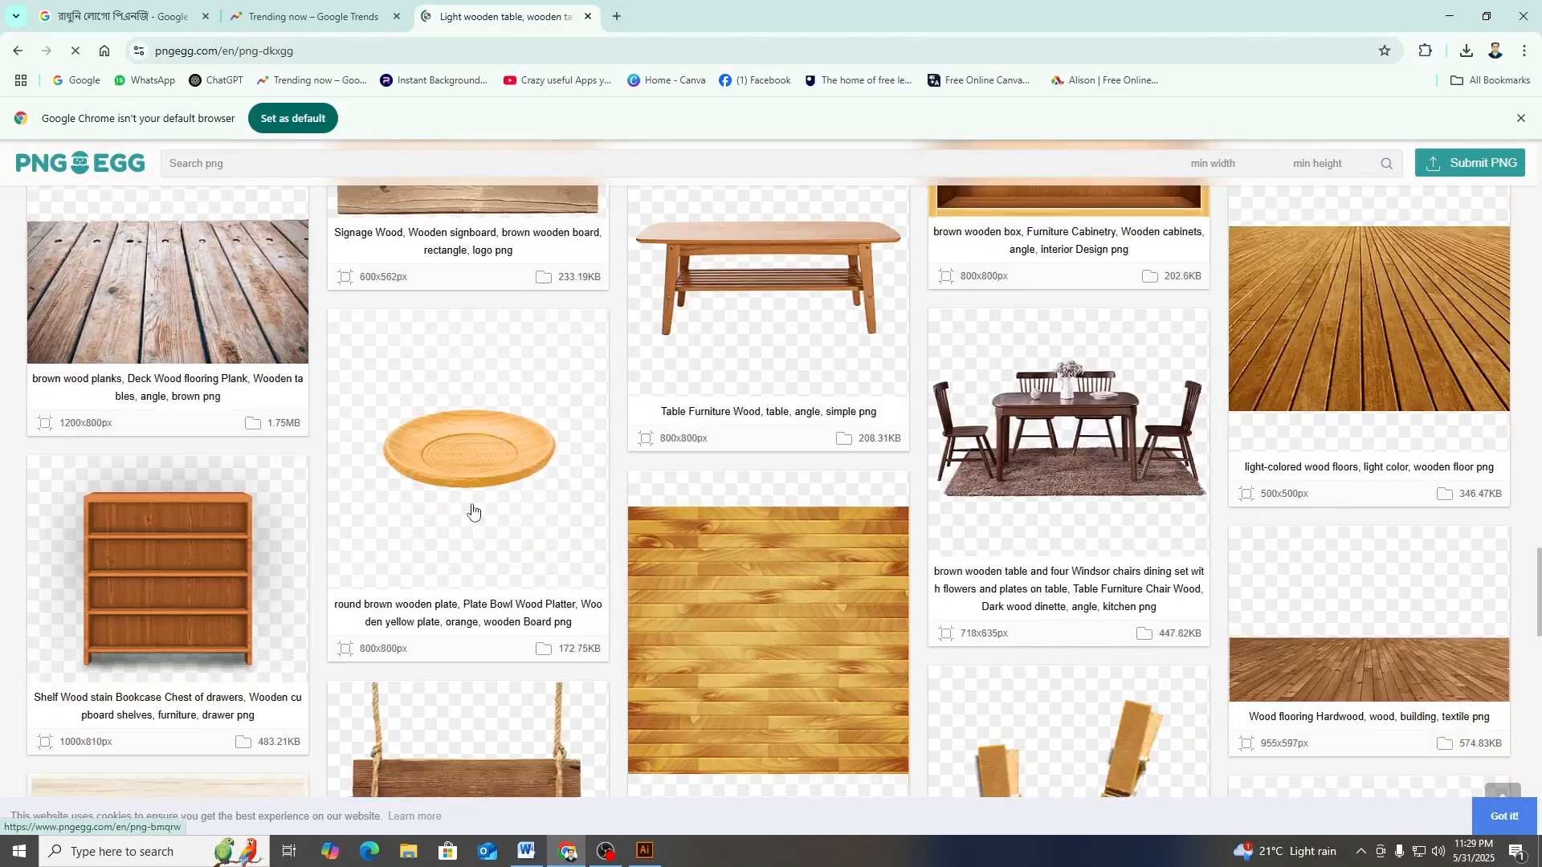
scroll(472, 512, down, 4)
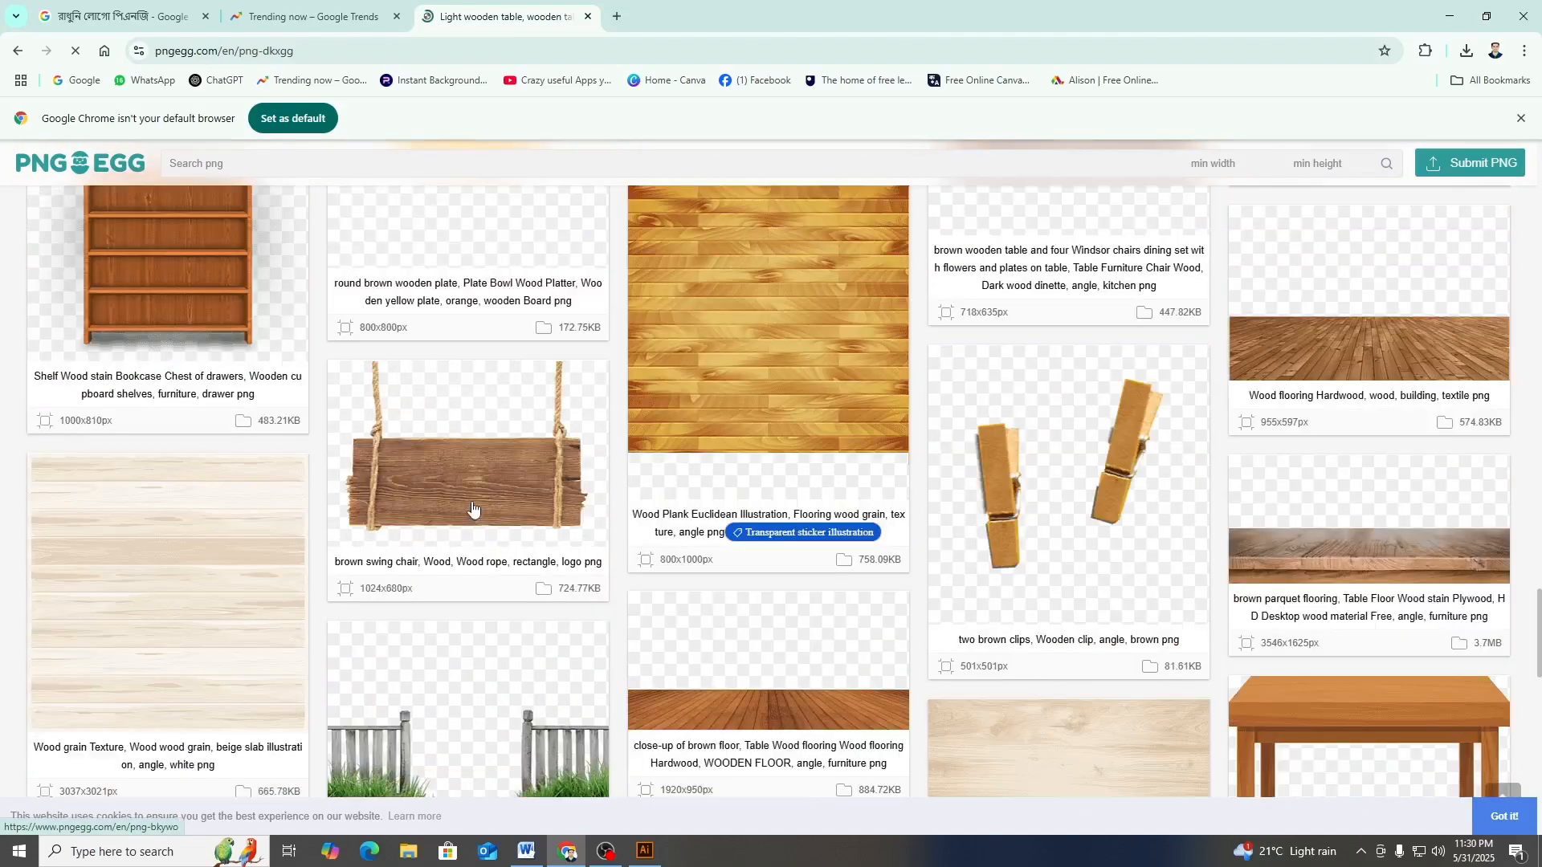
click(1369, 366)
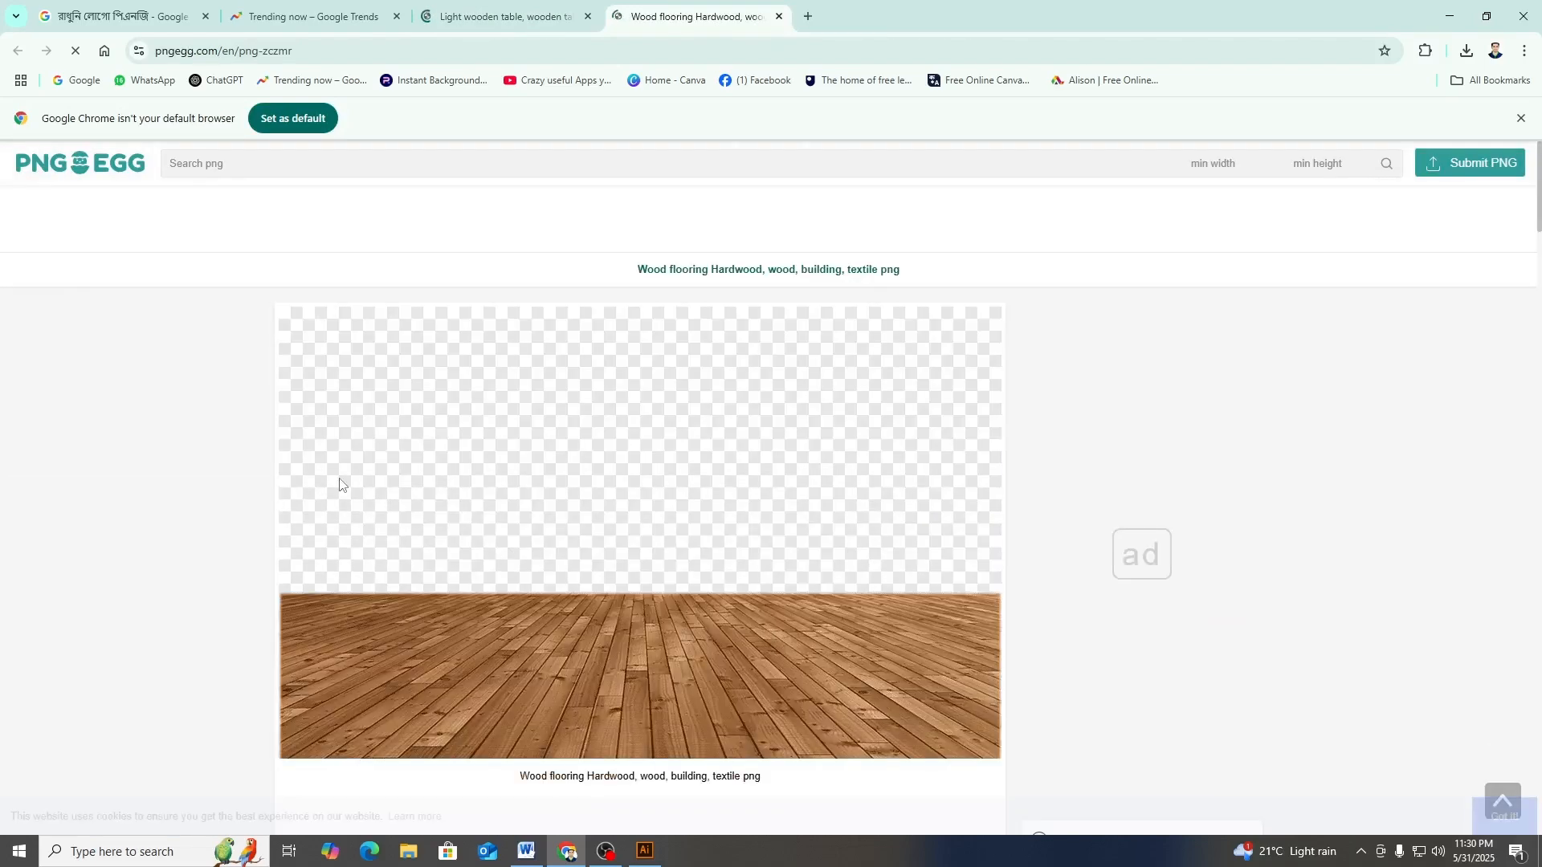
- Download the brown wood flooring picture as a free PNG
scroll(489, 599, down, 7)
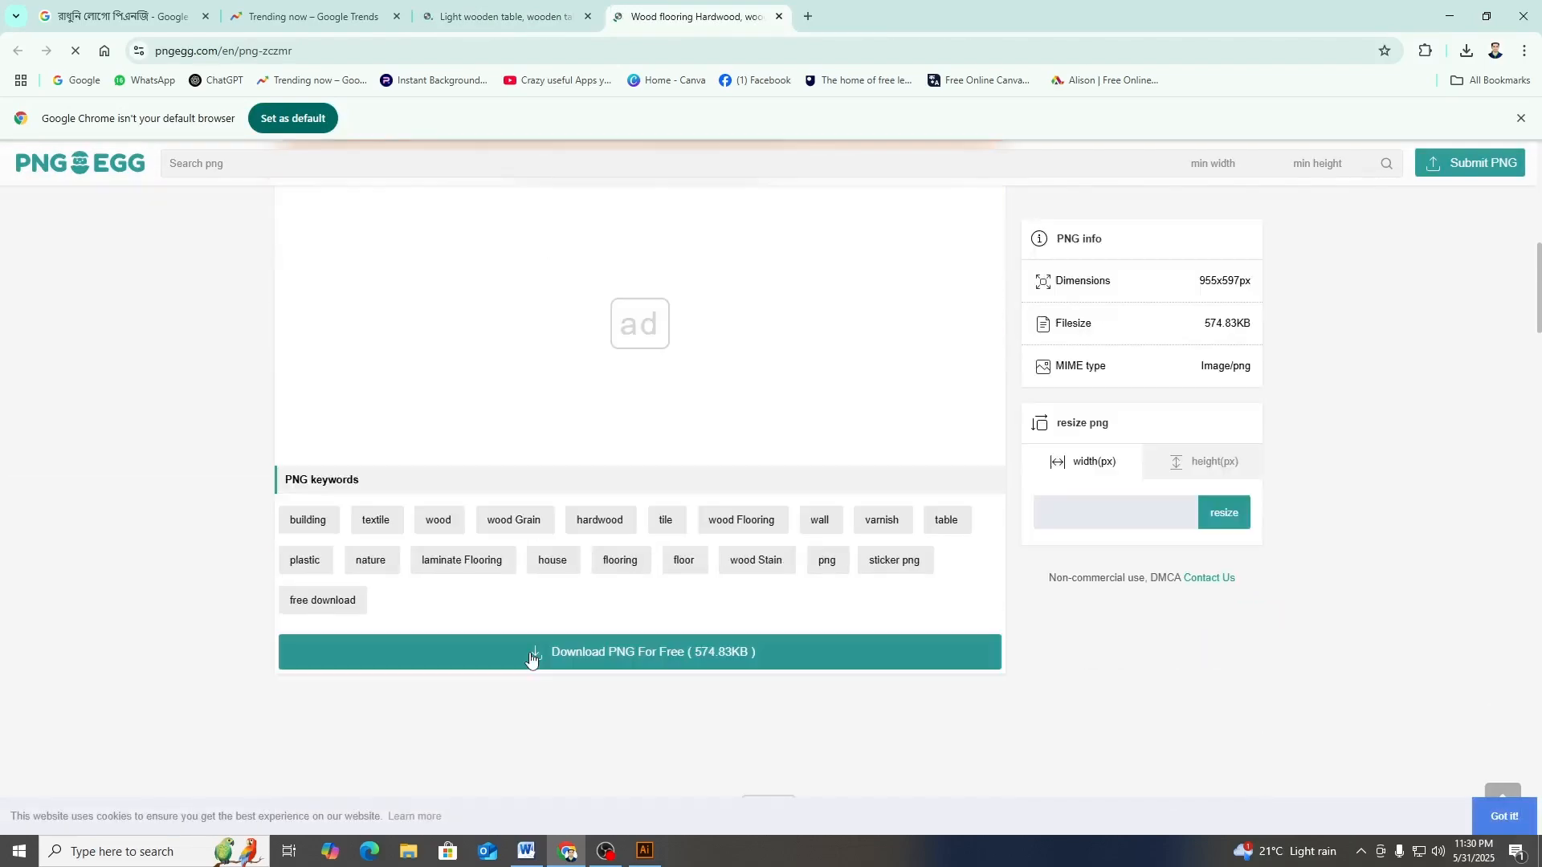
click(530, 654)
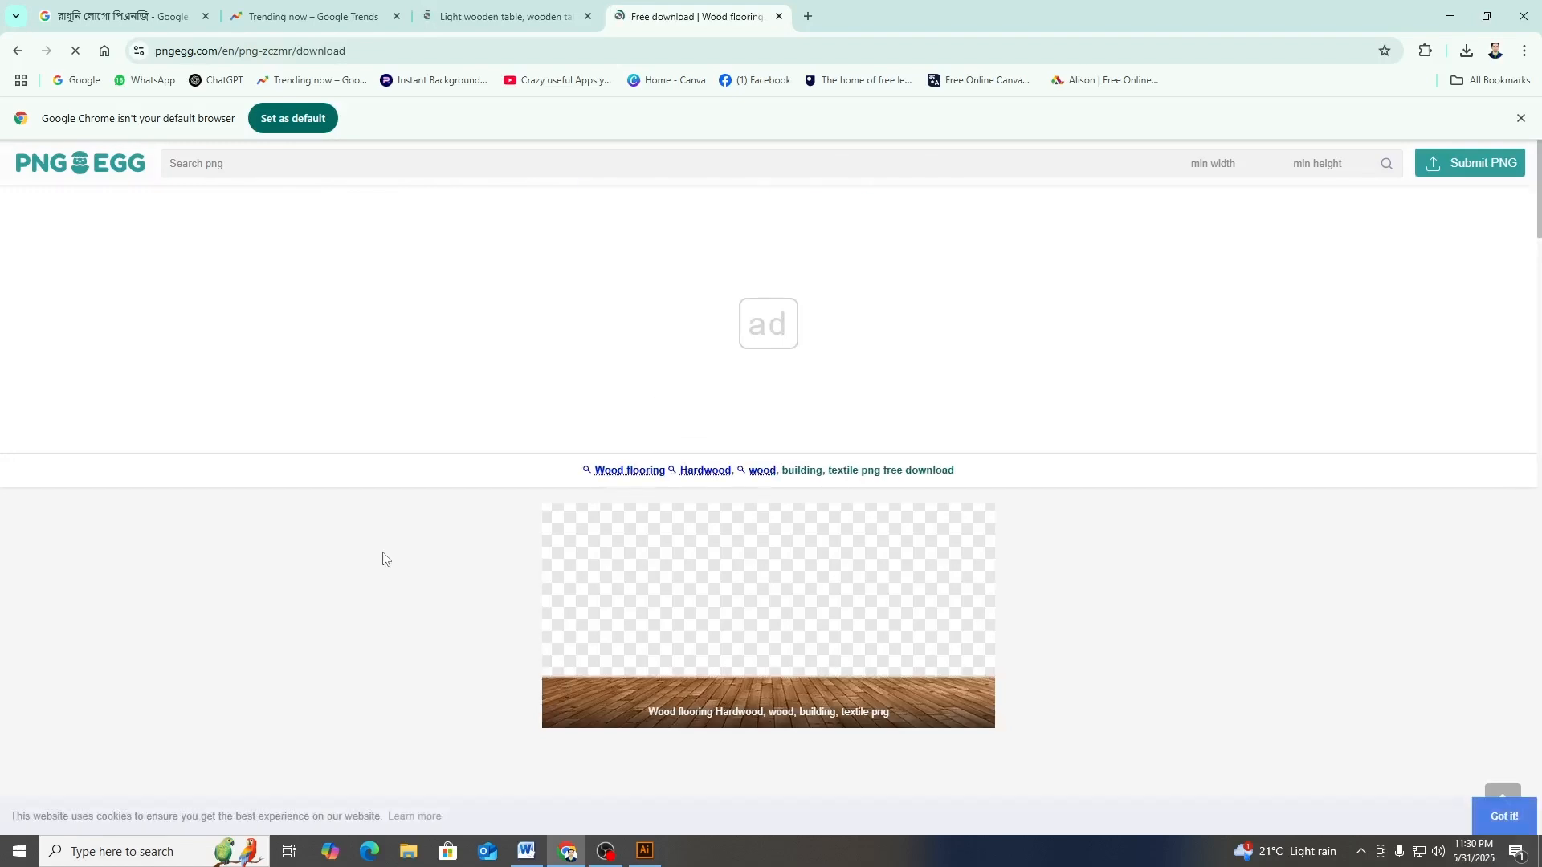
scroll(382, 558, down, 4)
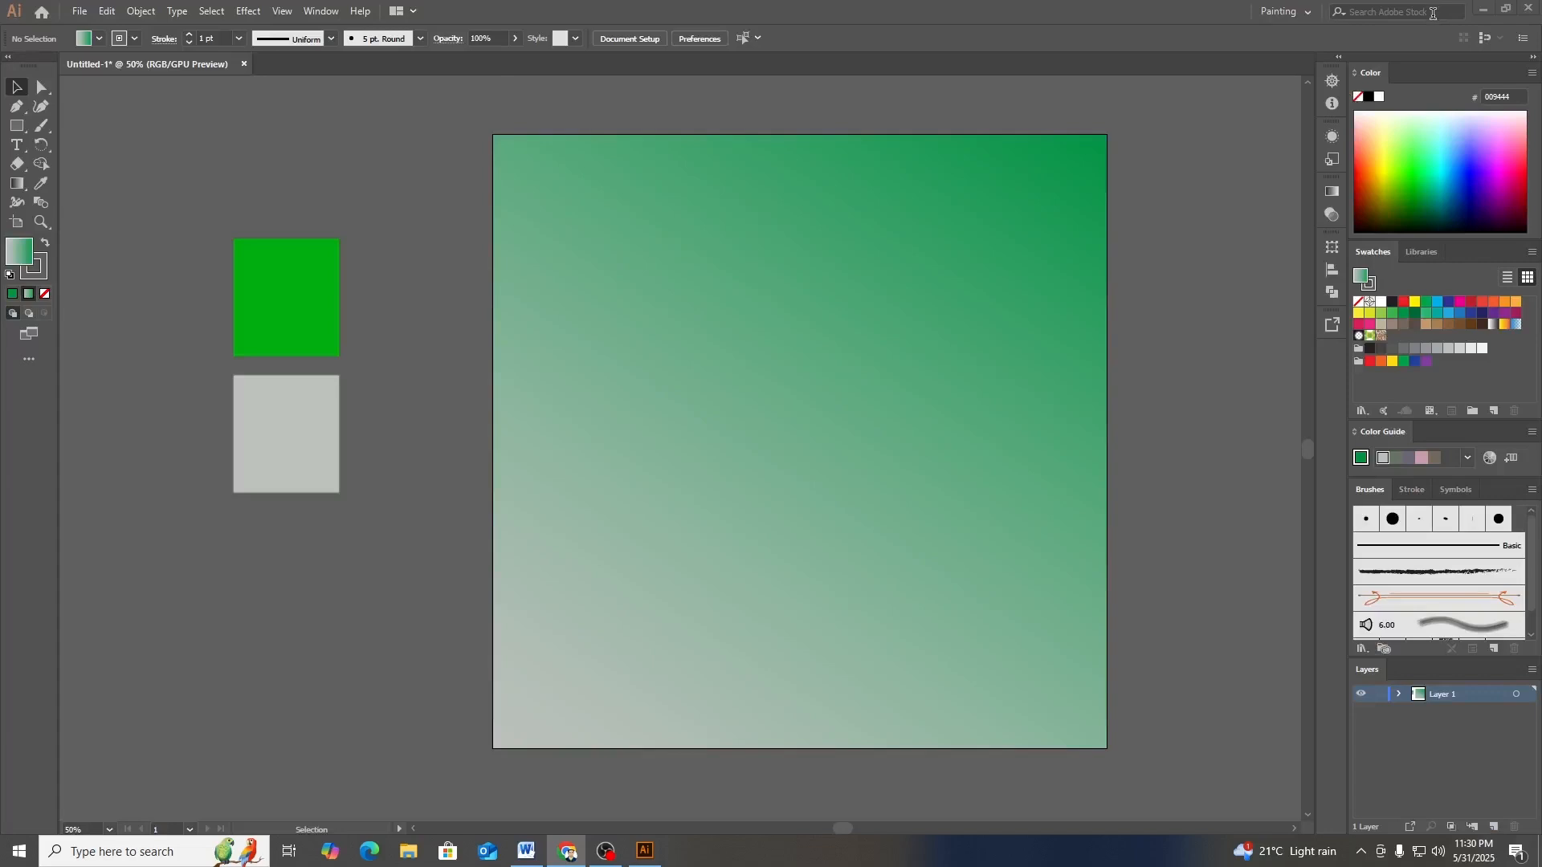
- Switch to Illustrator and open the downloaded image pngegg (7) from the Downloads folder
click(1449, 16)
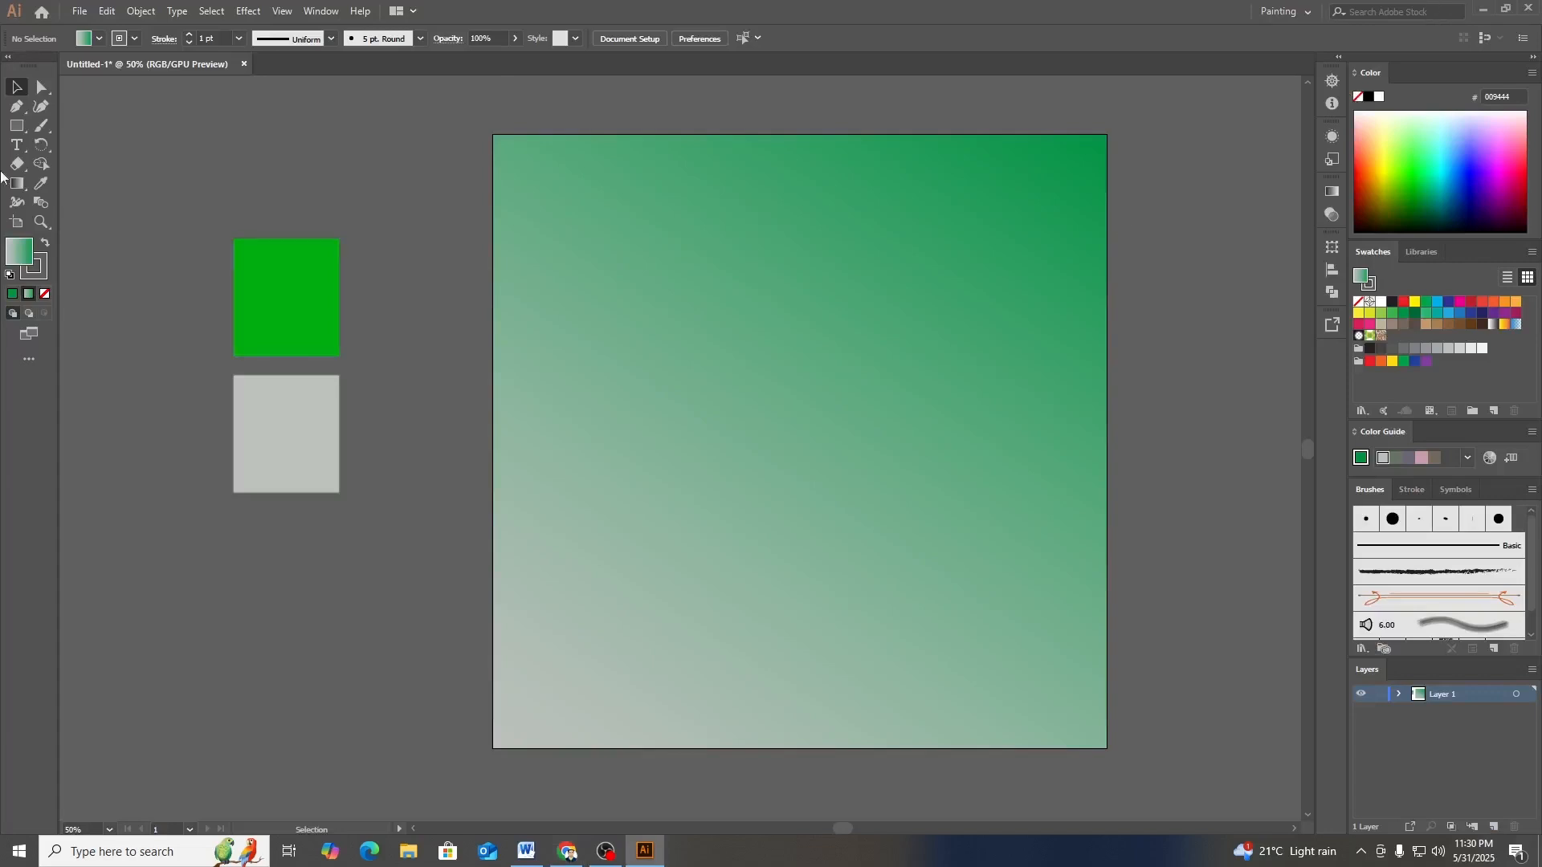
click(82, 17)
click(121, 62)
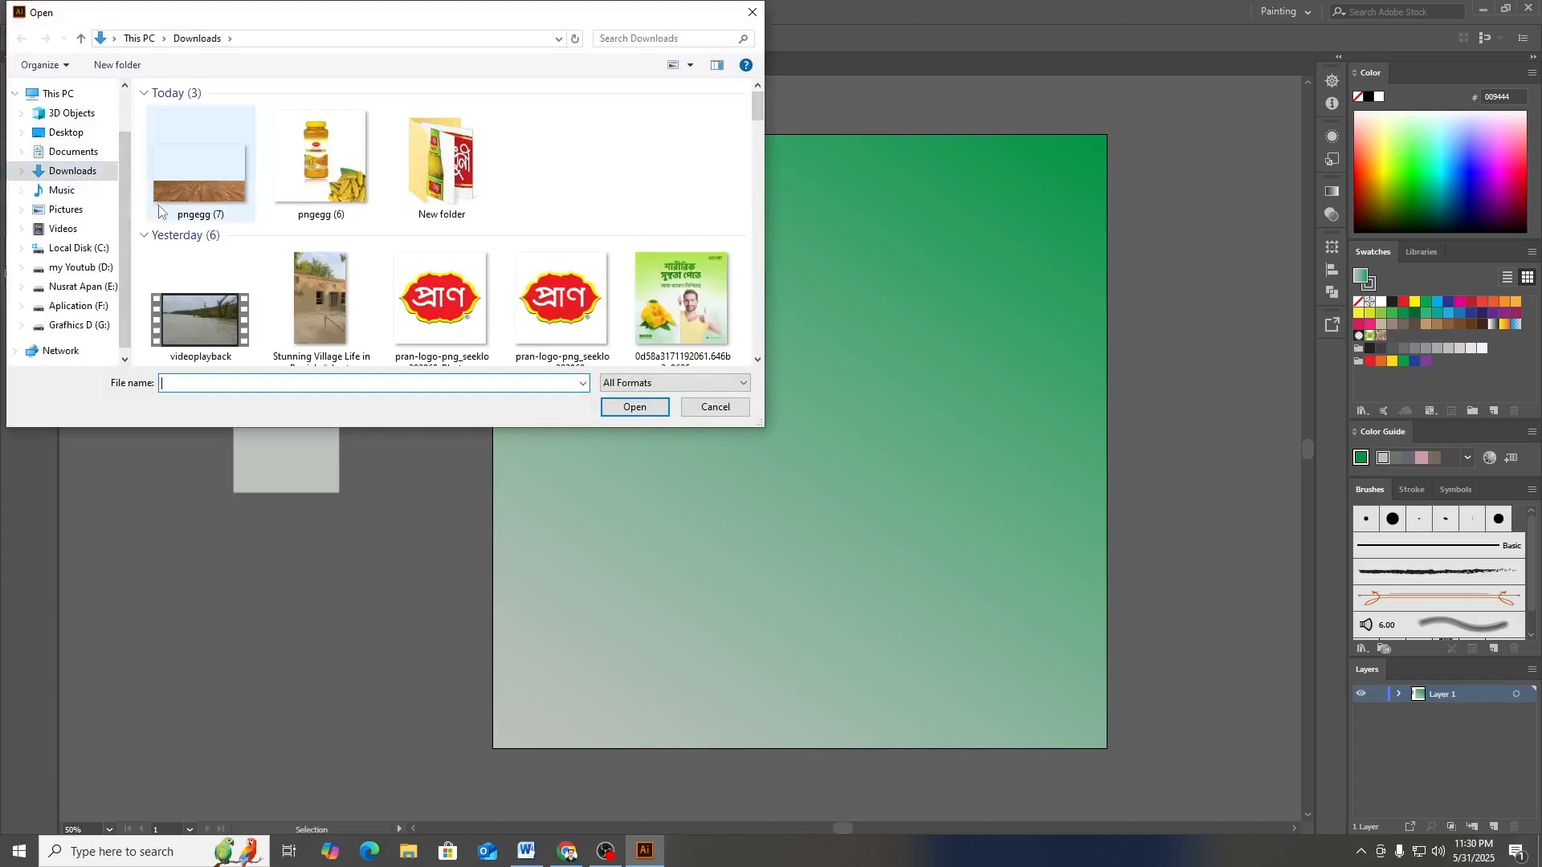
click(180, 207)
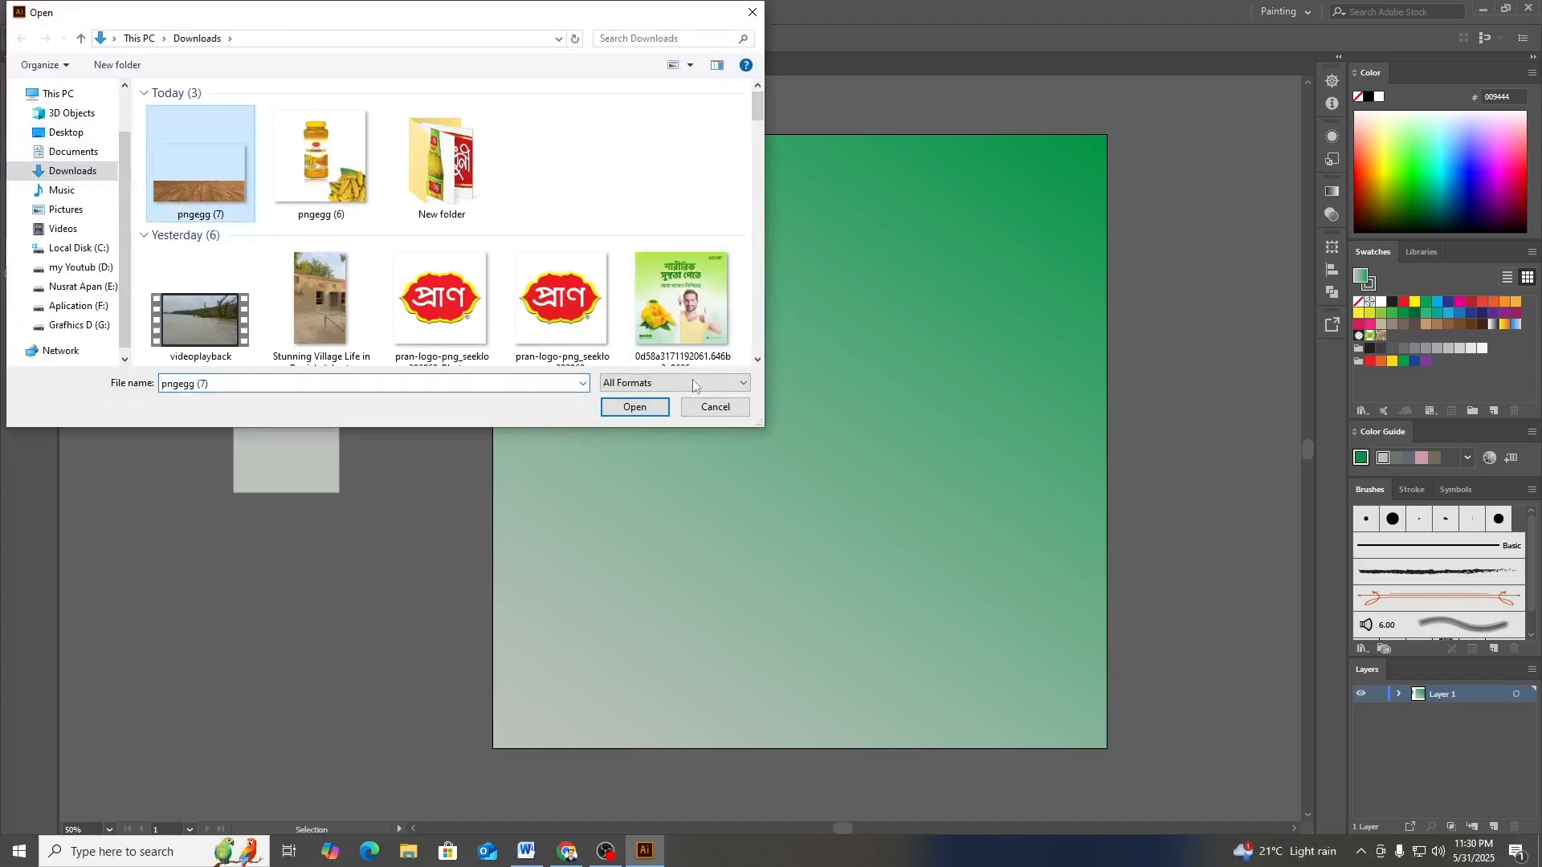
click(635, 407)
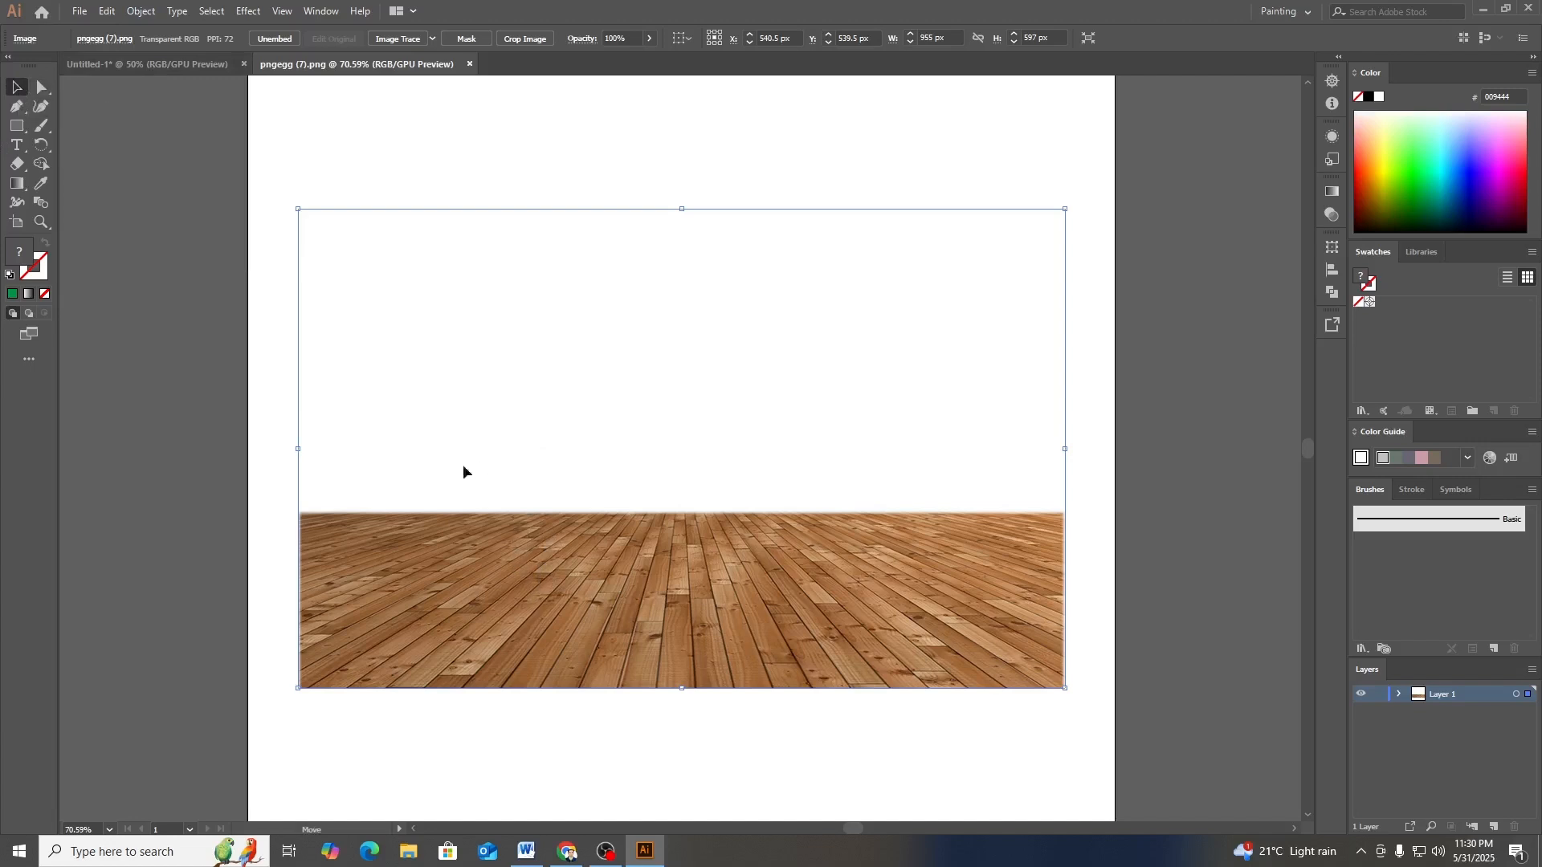
- Bring the wood floor image into the Untitled-1 document and align it with the artboard's lower-left corner
click(153, 66)
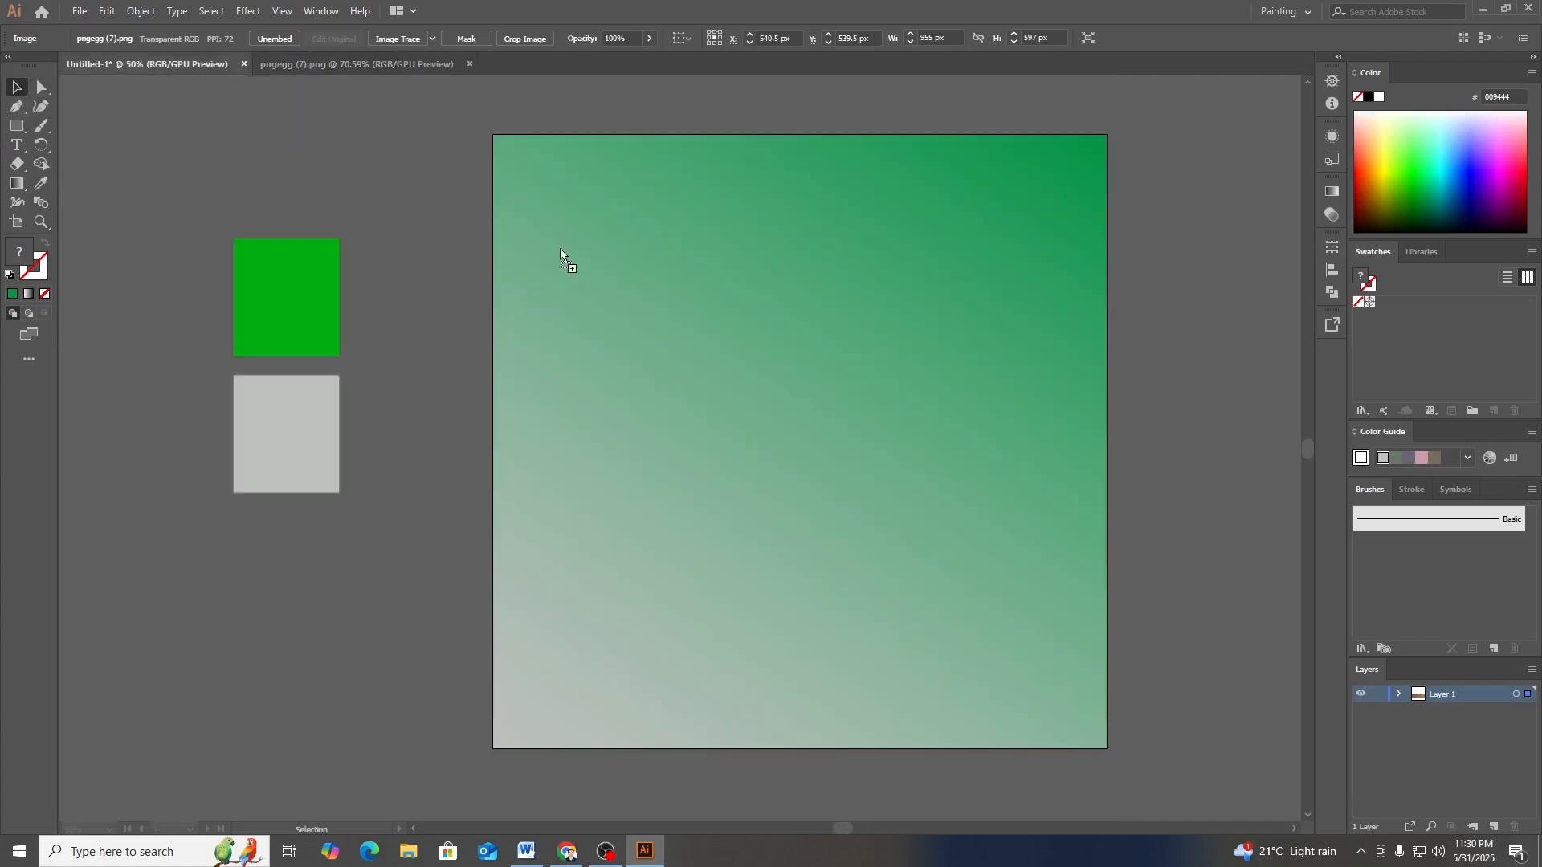
key(ctrl+v)
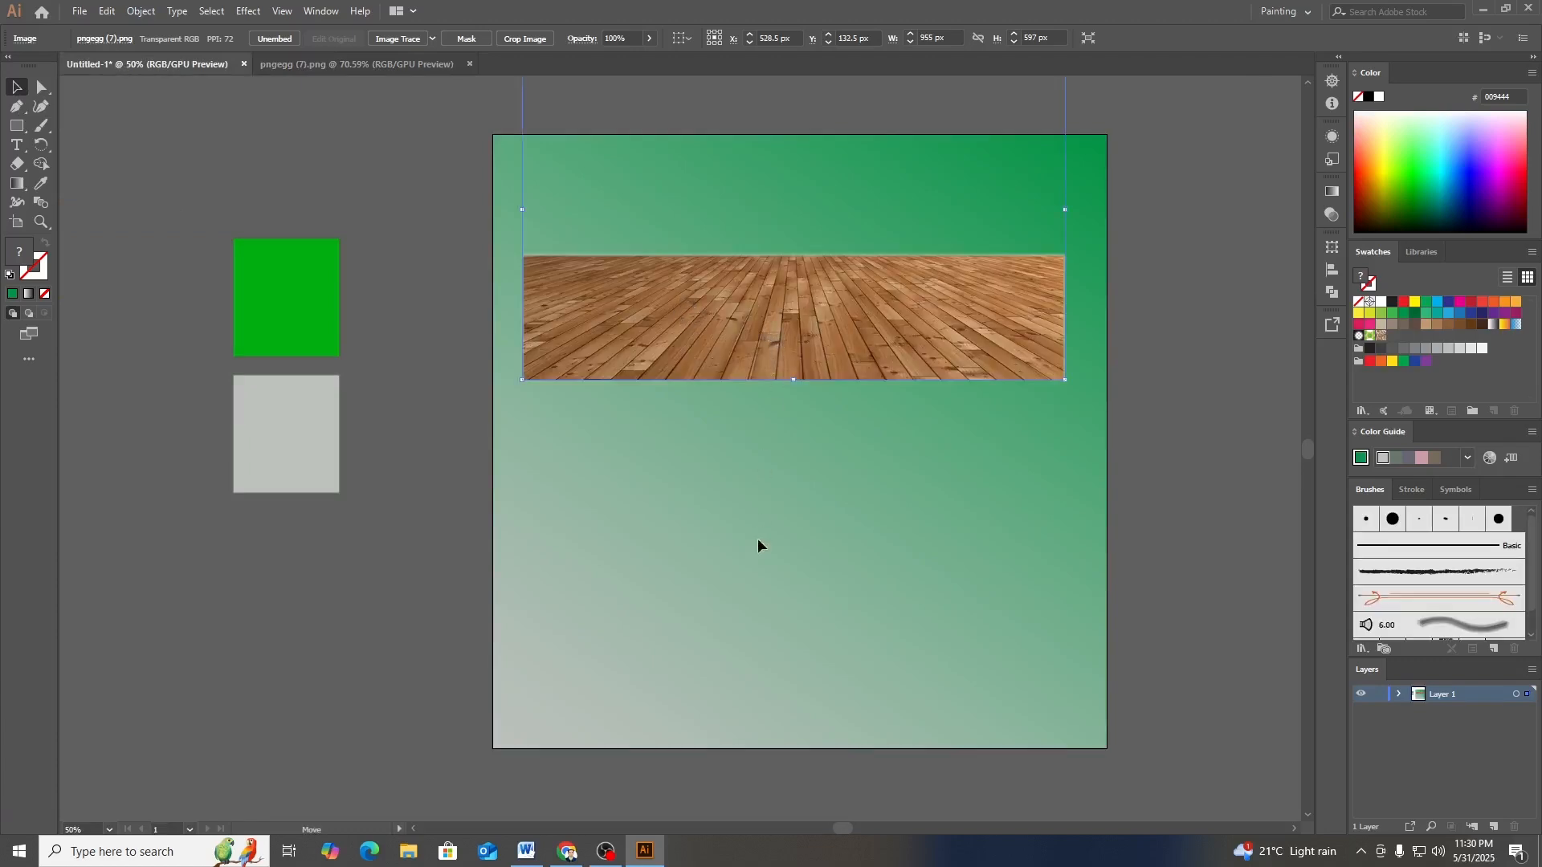
drag(758, 539, 760, 596)
click(1238, 393)
drag(902, 563, 890, 648)
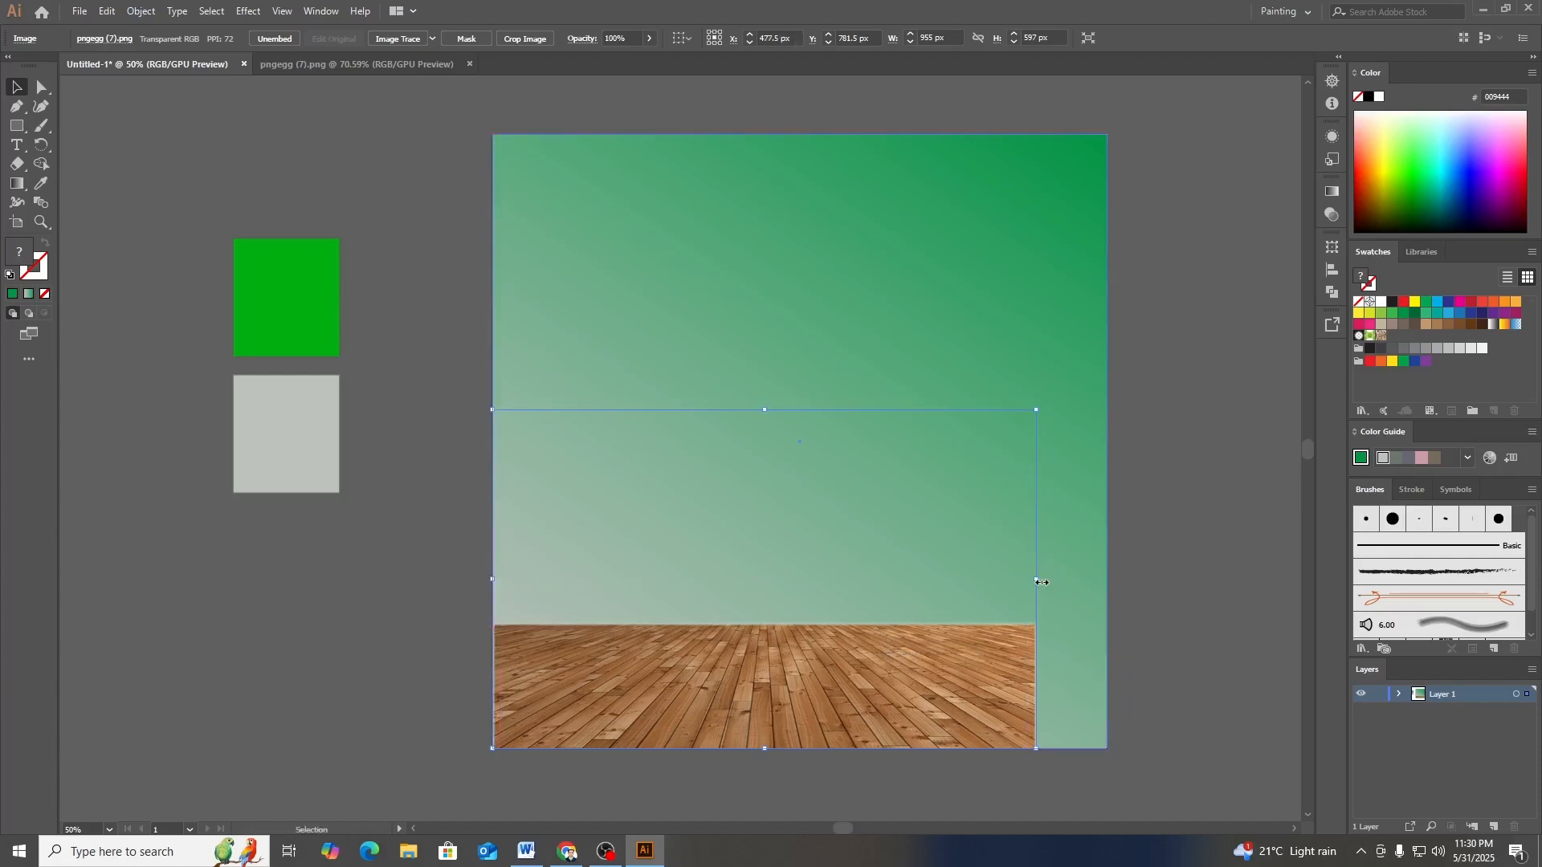
- Stretch the wood floor image horizontally to the artboard's full 1080 px width and deselect it
drag(1042, 581, 1113, 578)
key(ctrl+z)
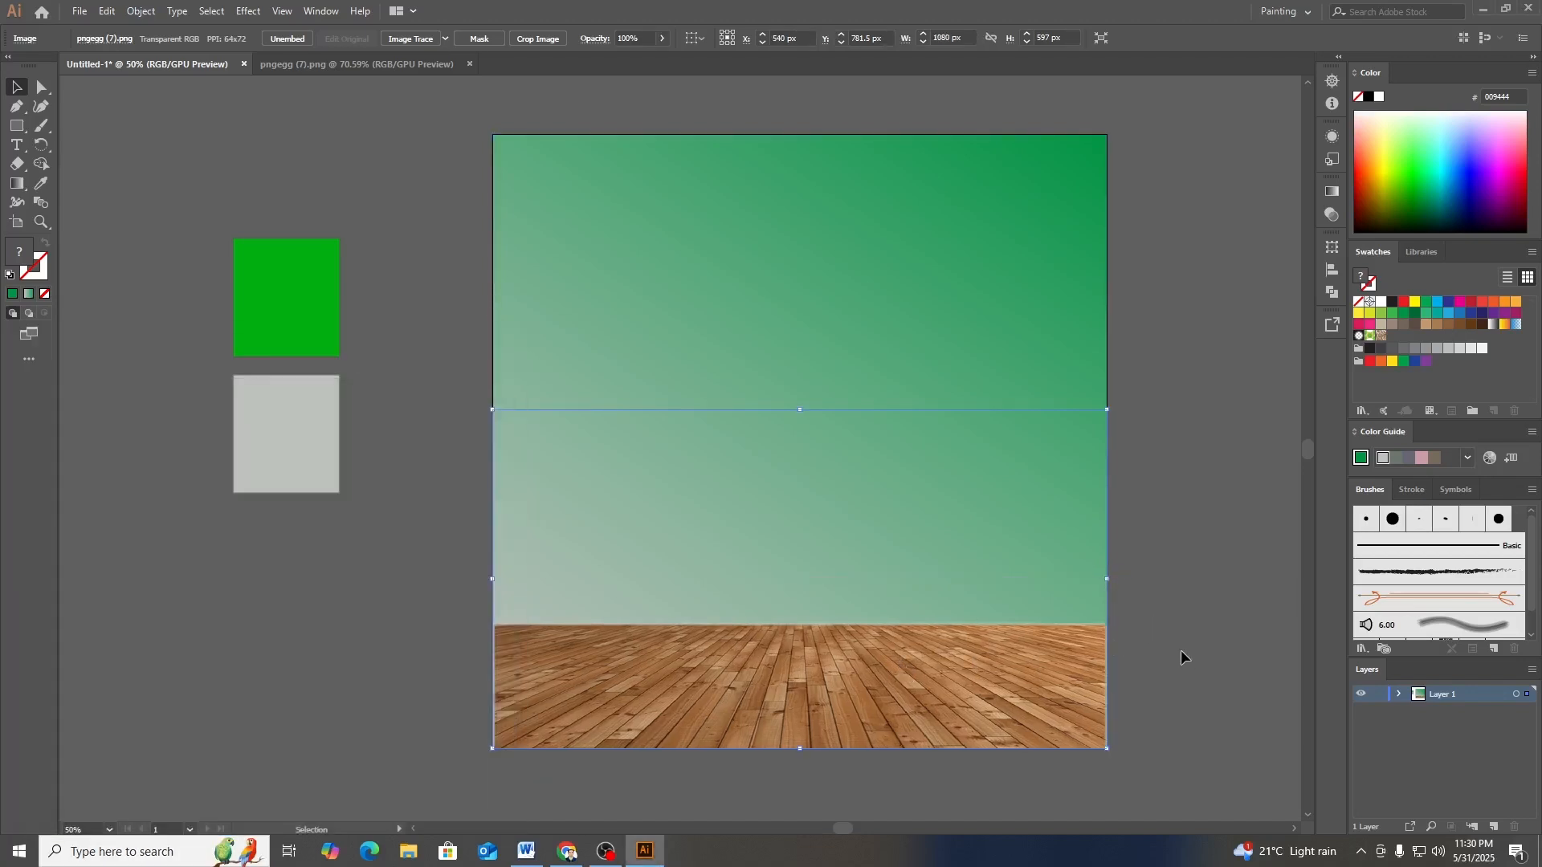
click(1181, 652)
click(1072, 683)
click(1167, 678)
scroll(1124, 679, up, 3)
scroll(1004, 676, down, 2)
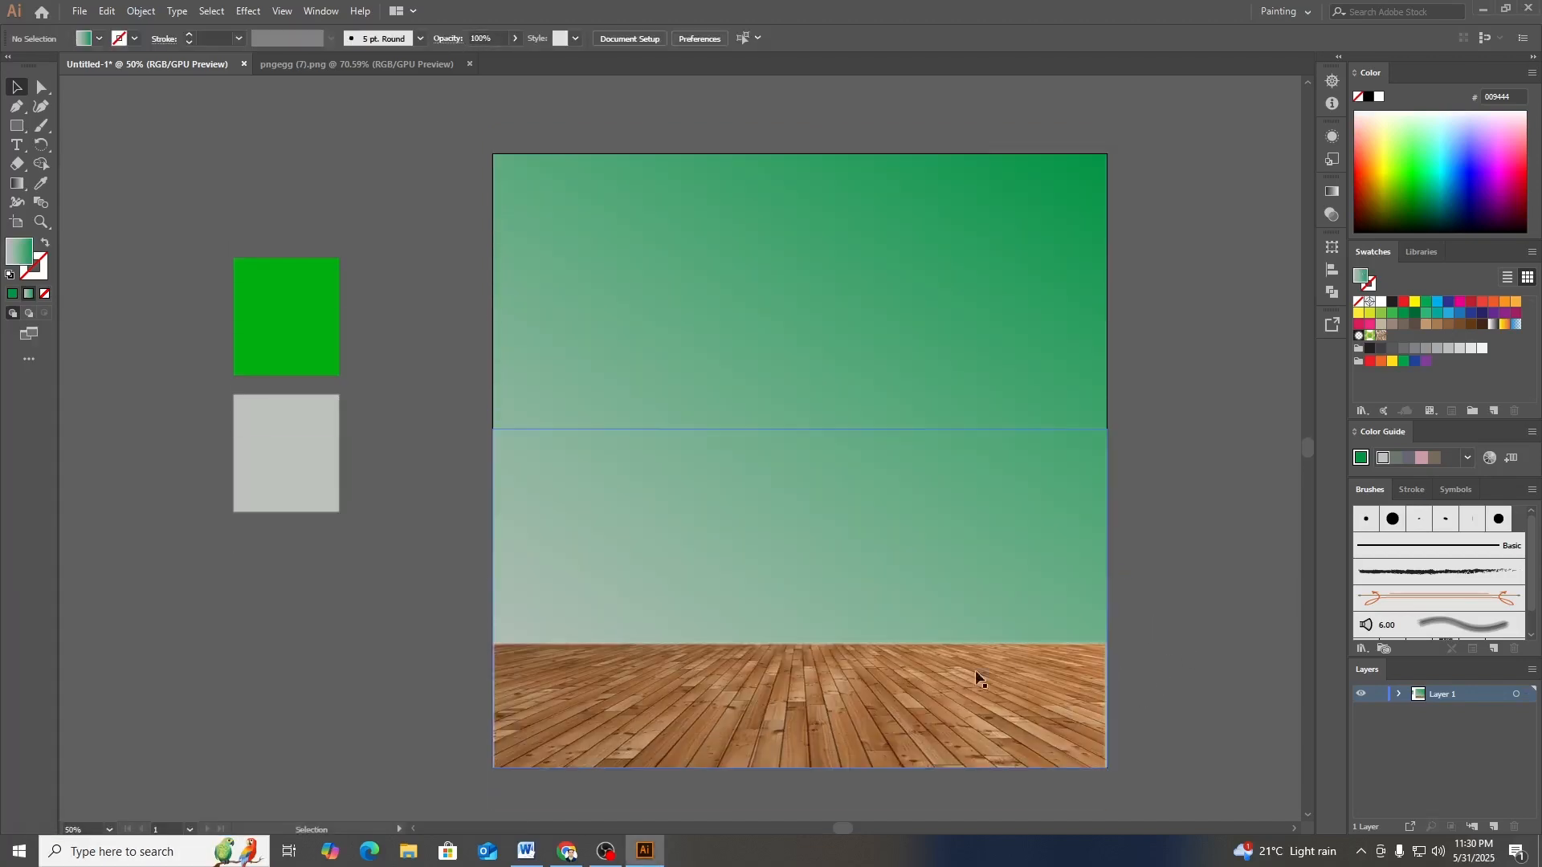
click(976, 675)
click(1209, 582)
scroll(1205, 574, down, 3)
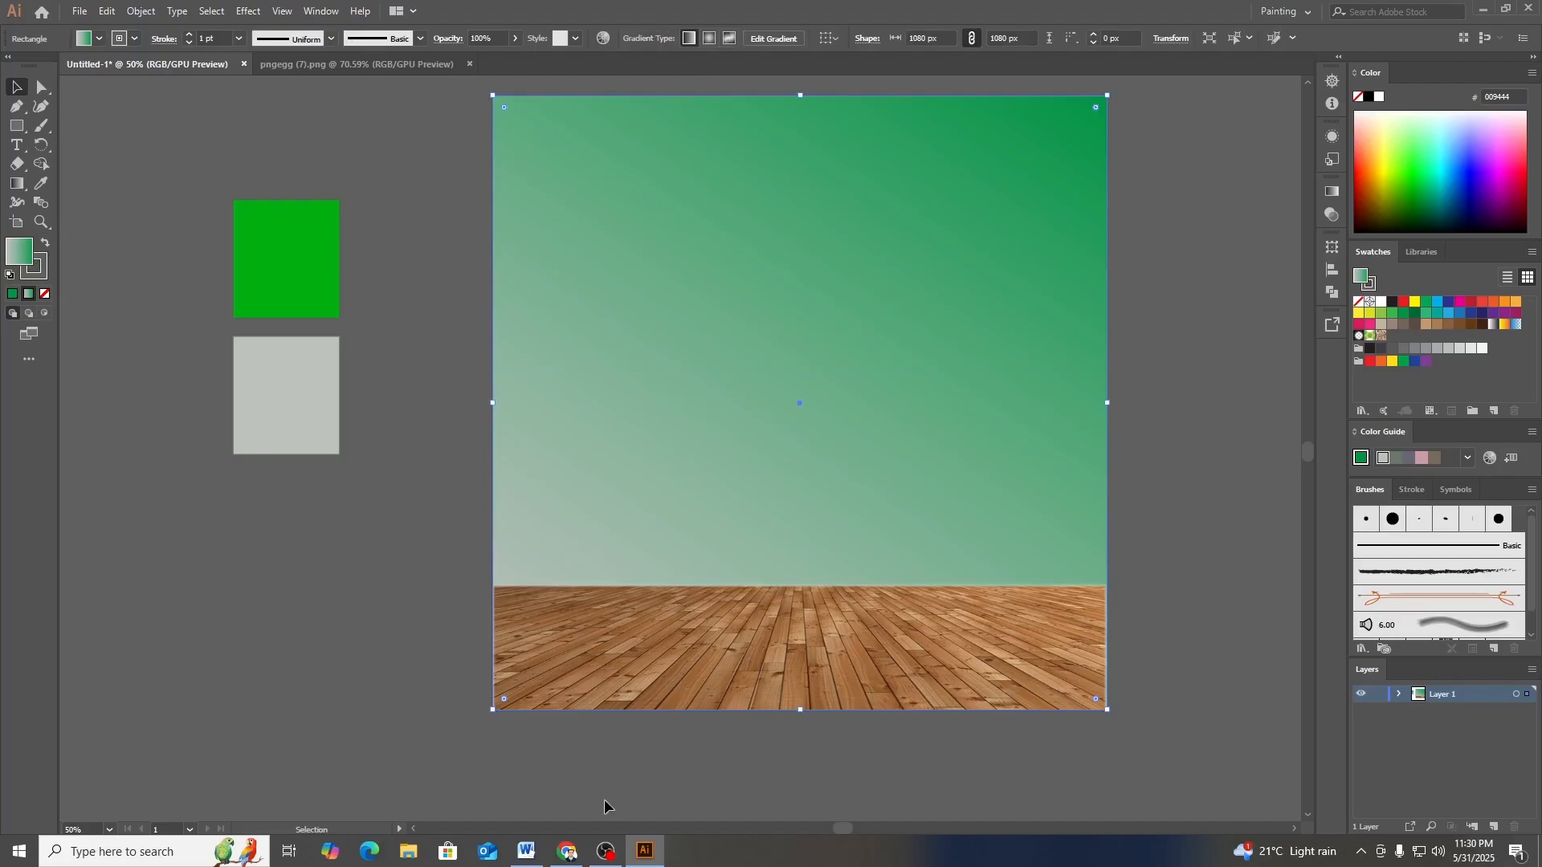
- Switch to Chrome, open Google in a new tab and search for "green nature background" images
click(567, 853)
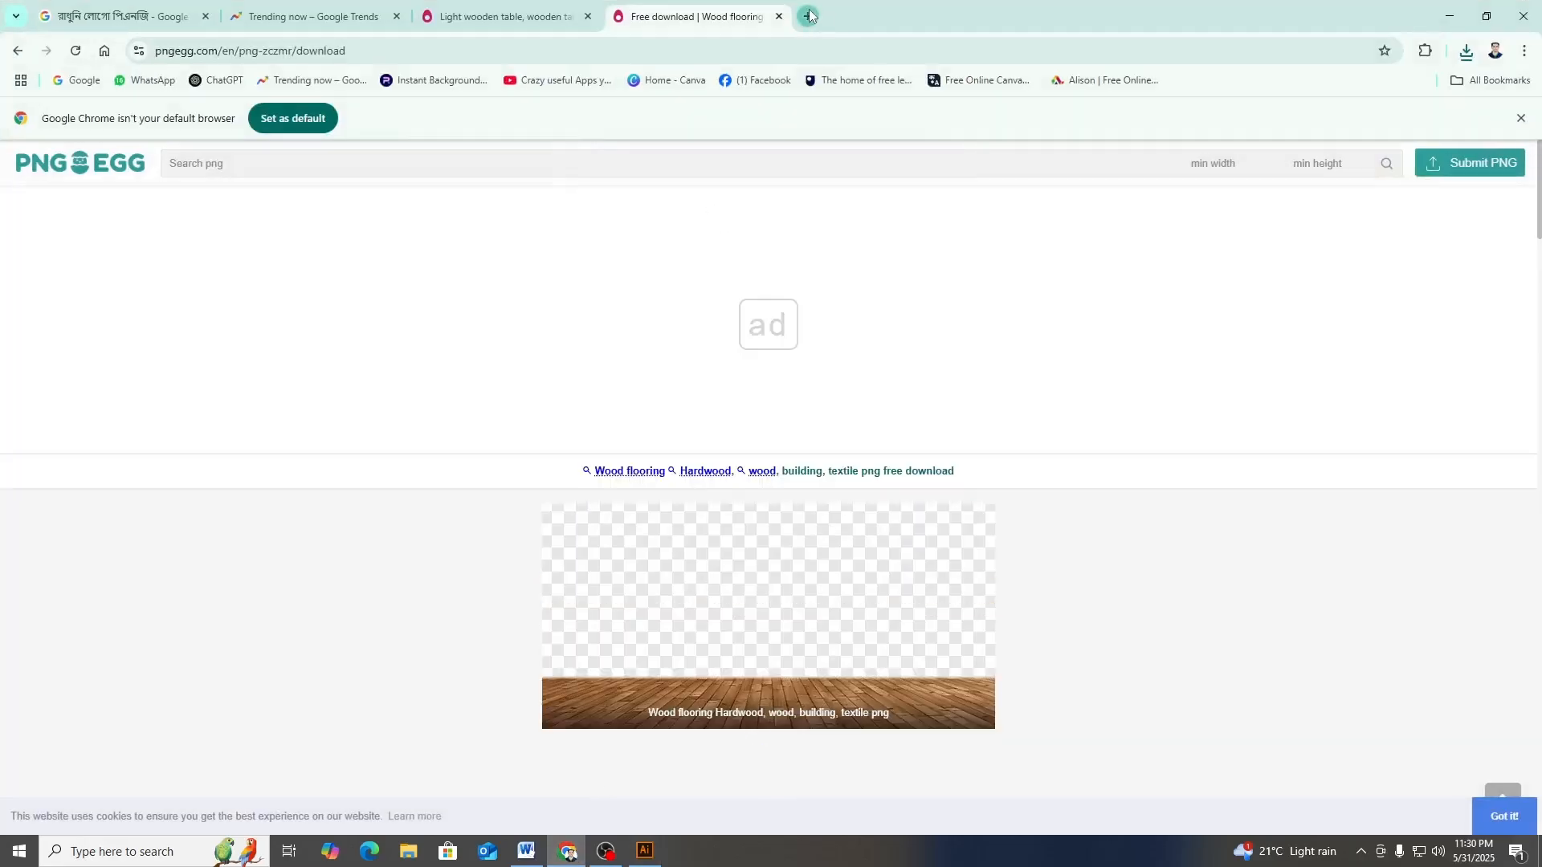
click(808, 16)
click(65, 83)
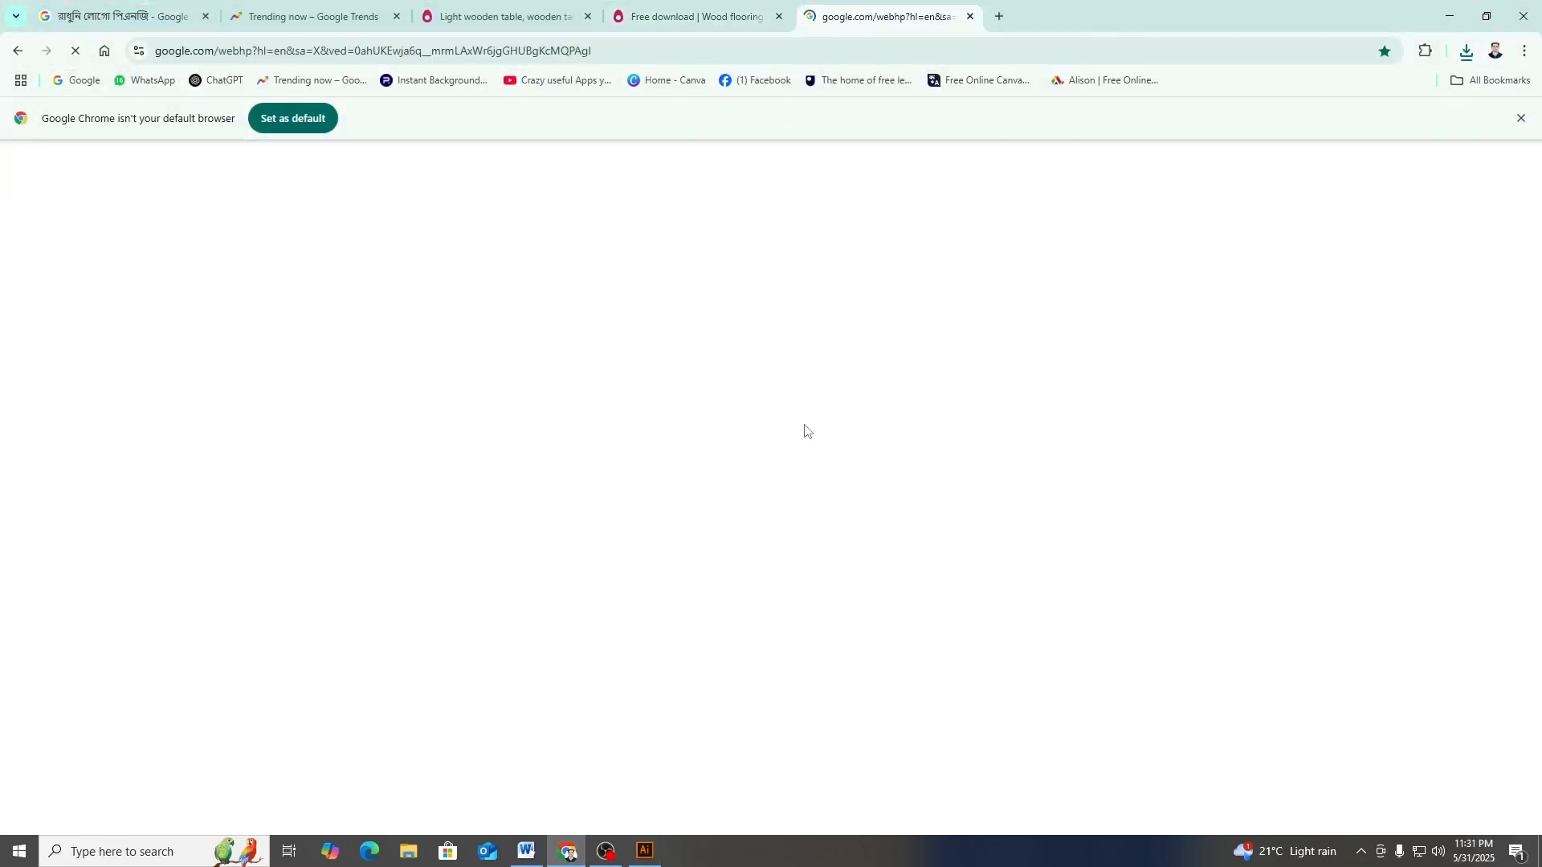
click(657, 455)
text(g)
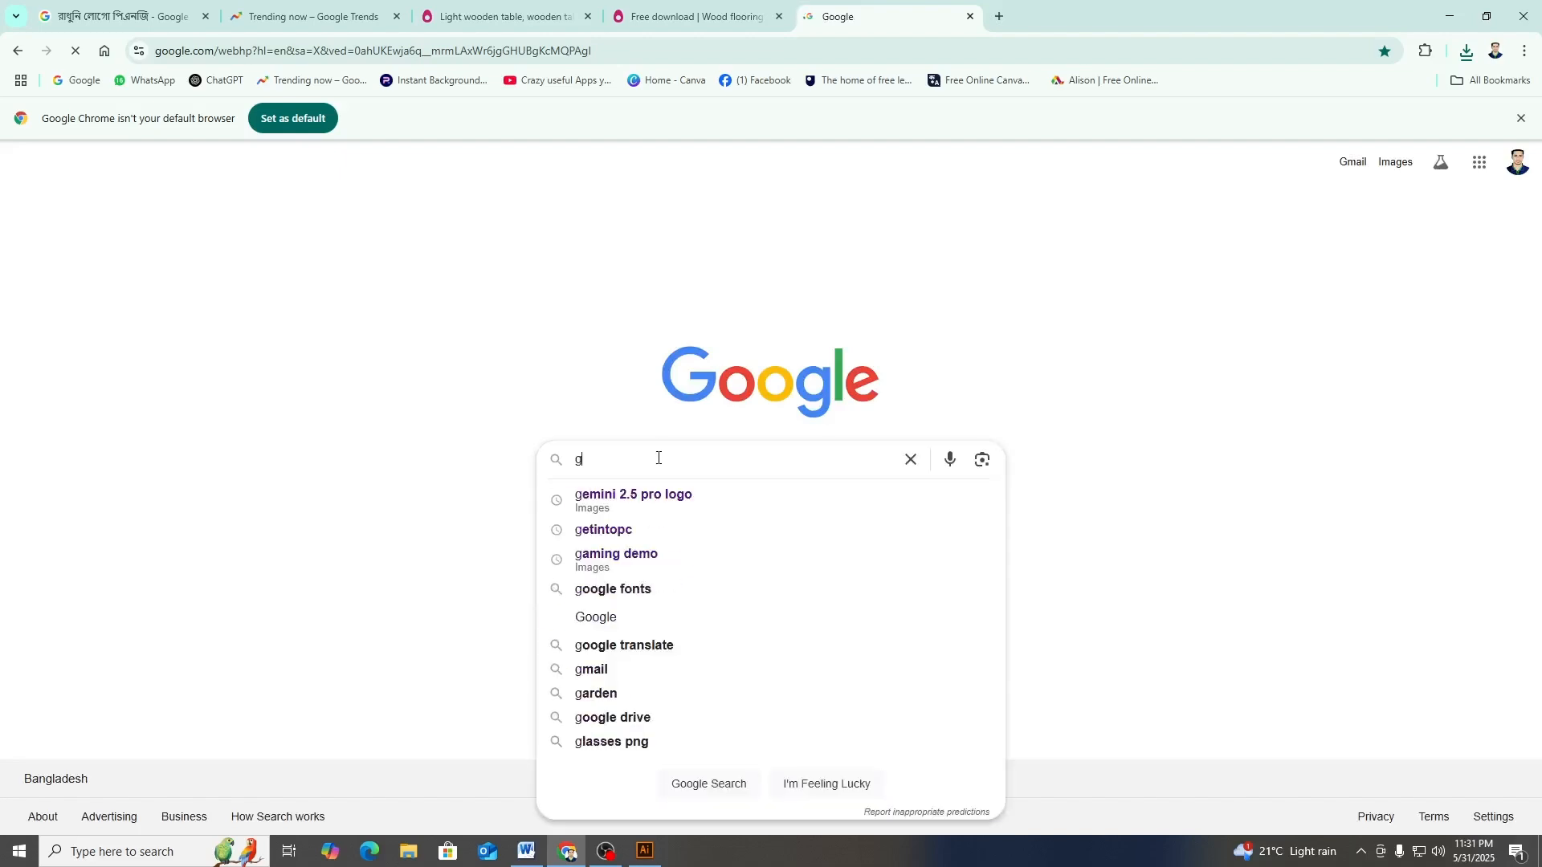
text(reen na)
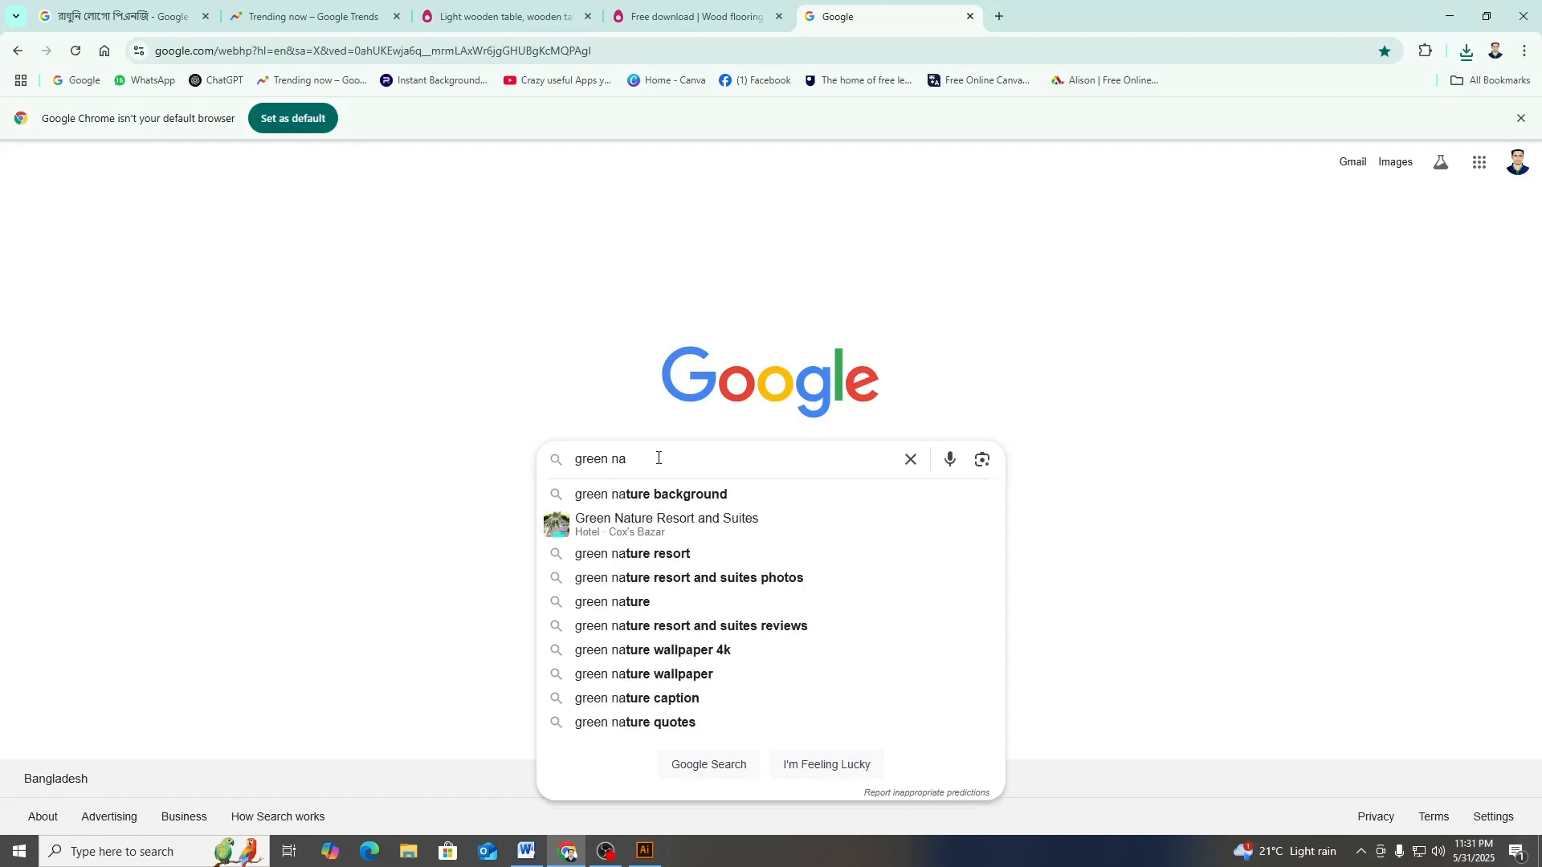
key(Down)
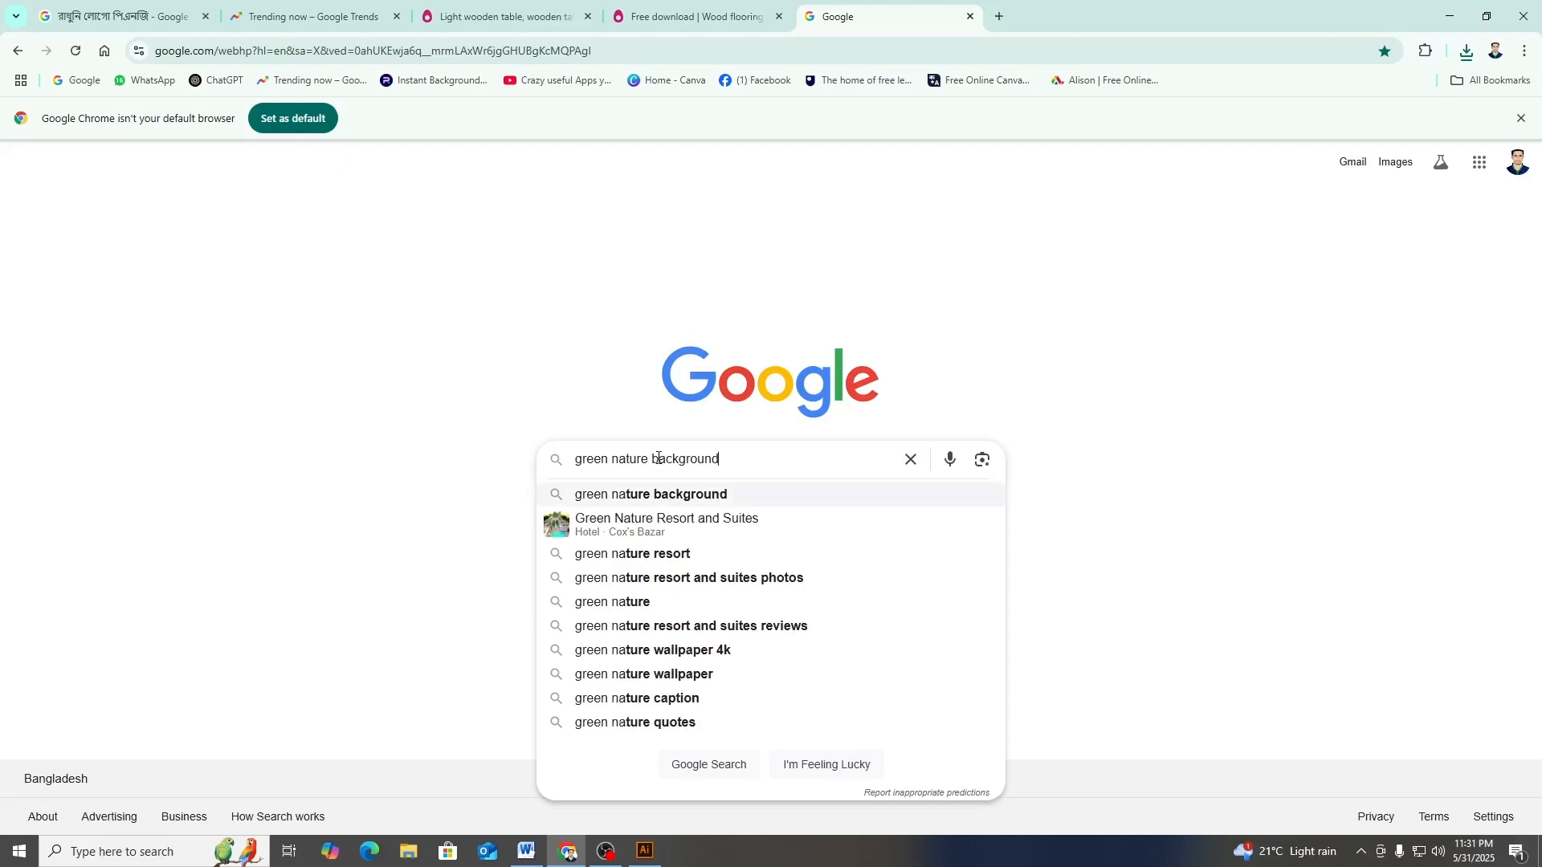
key(Return)
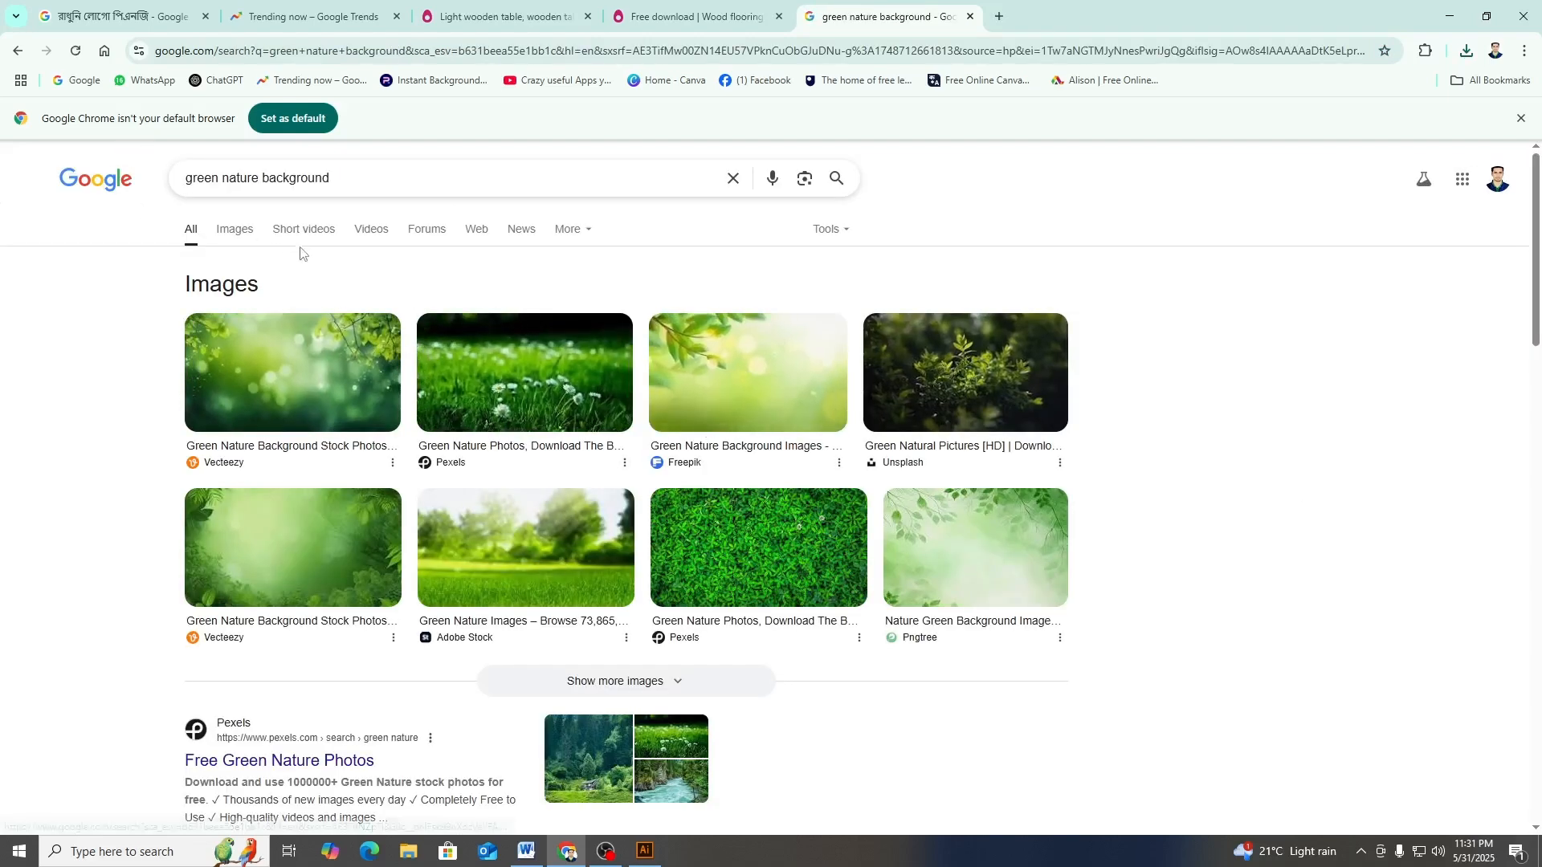
click(238, 232)
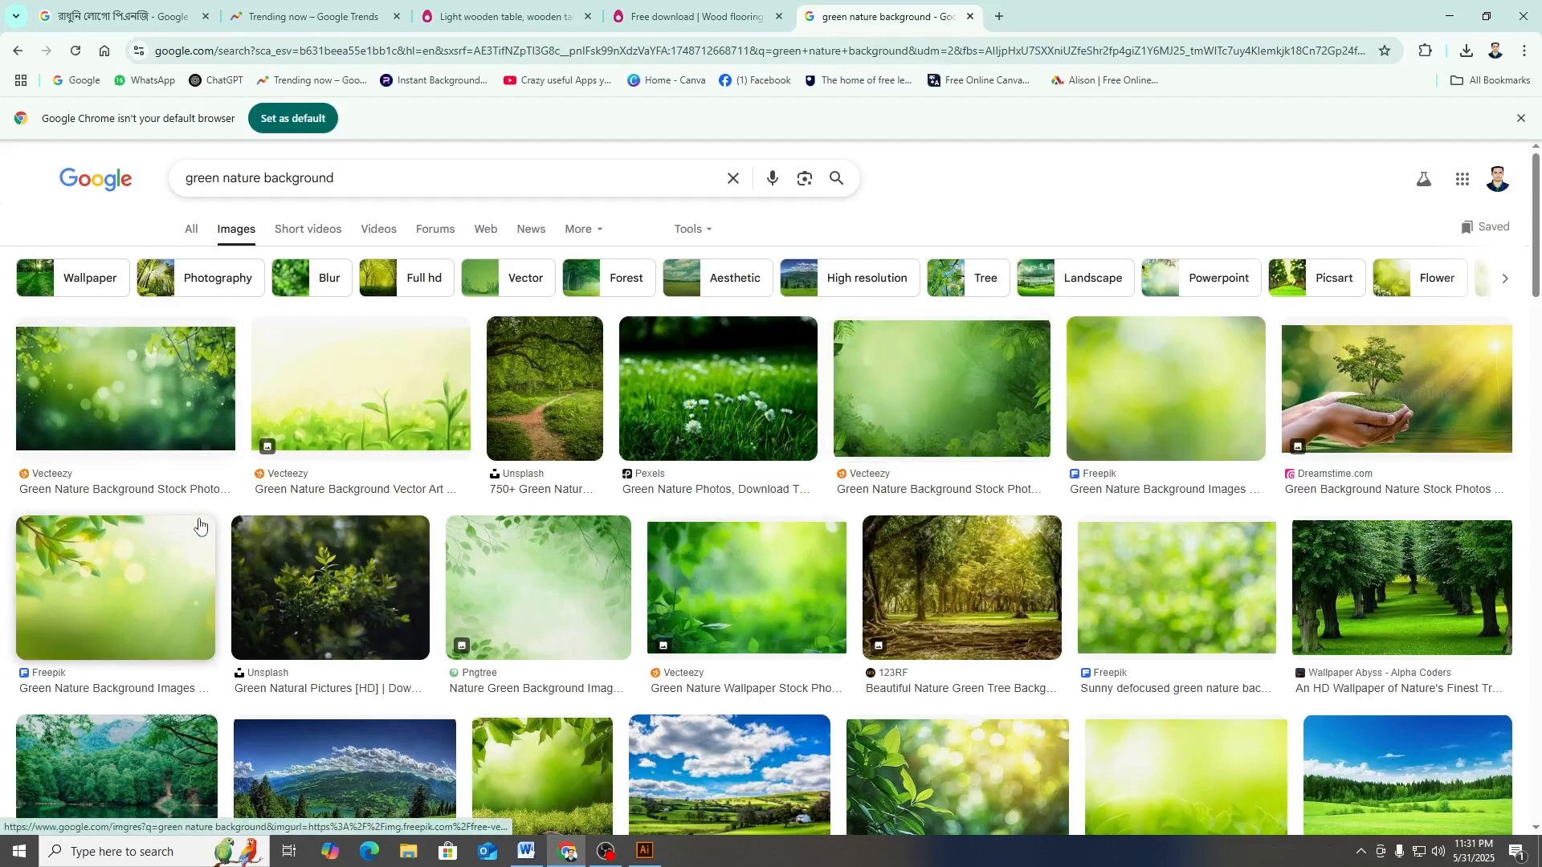
click(145, 608)
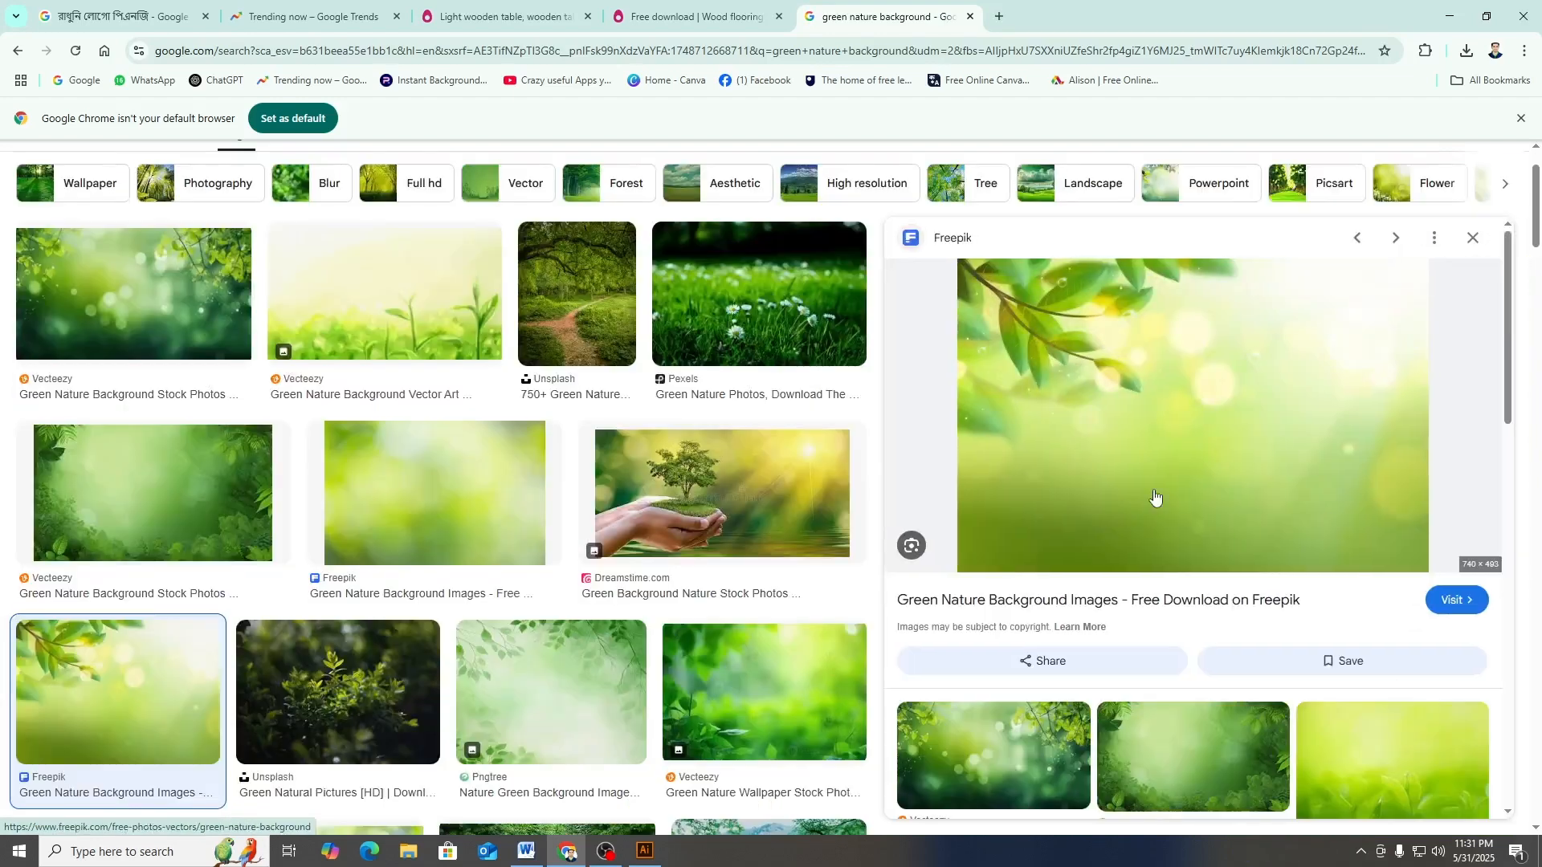
scroll(1178, 522, down, 4)
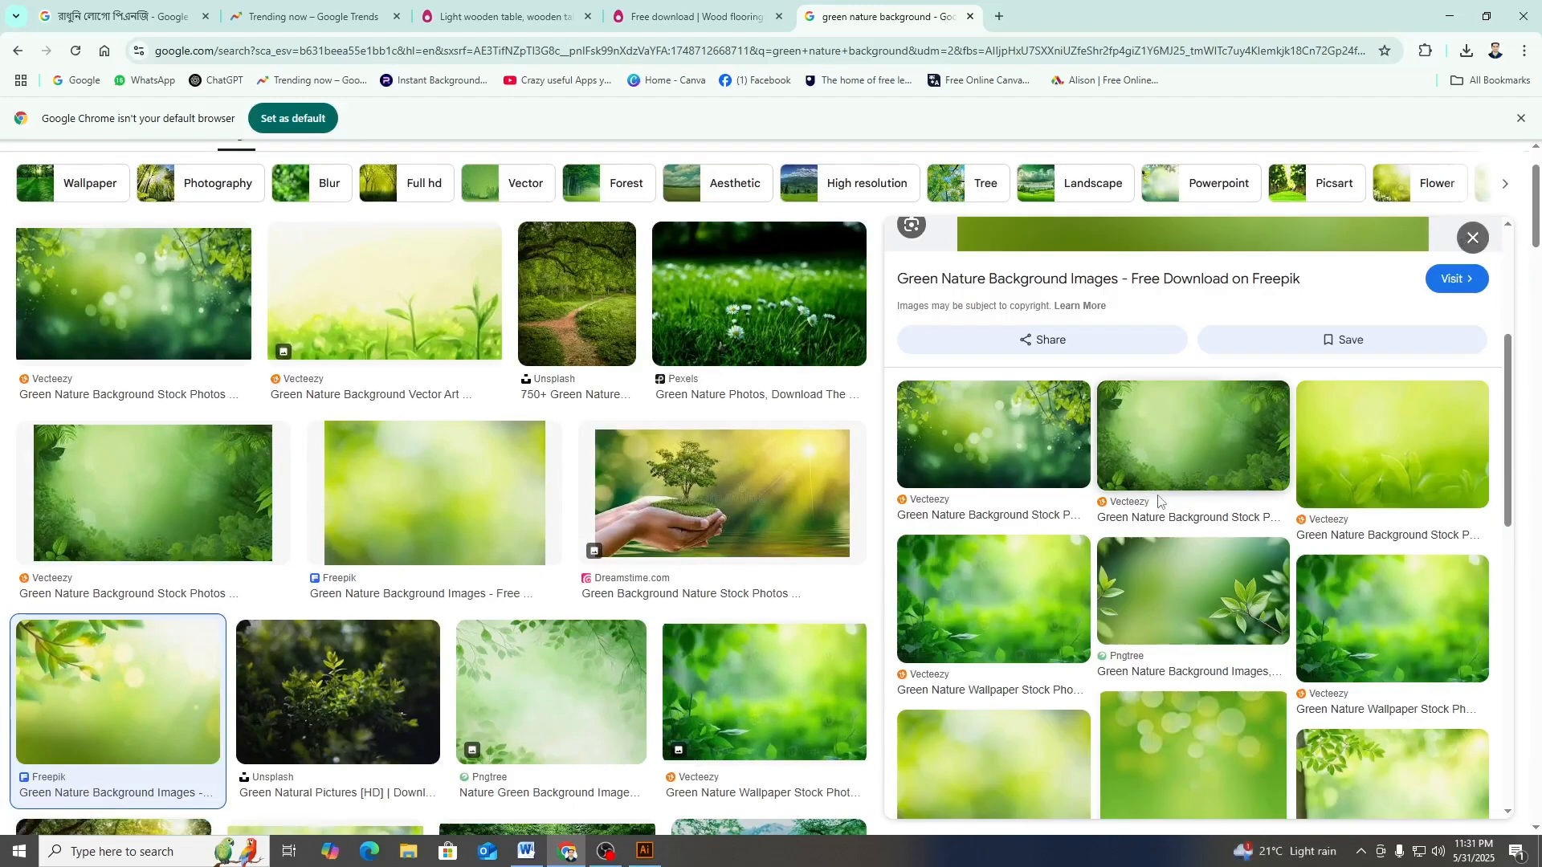
key(Escape)
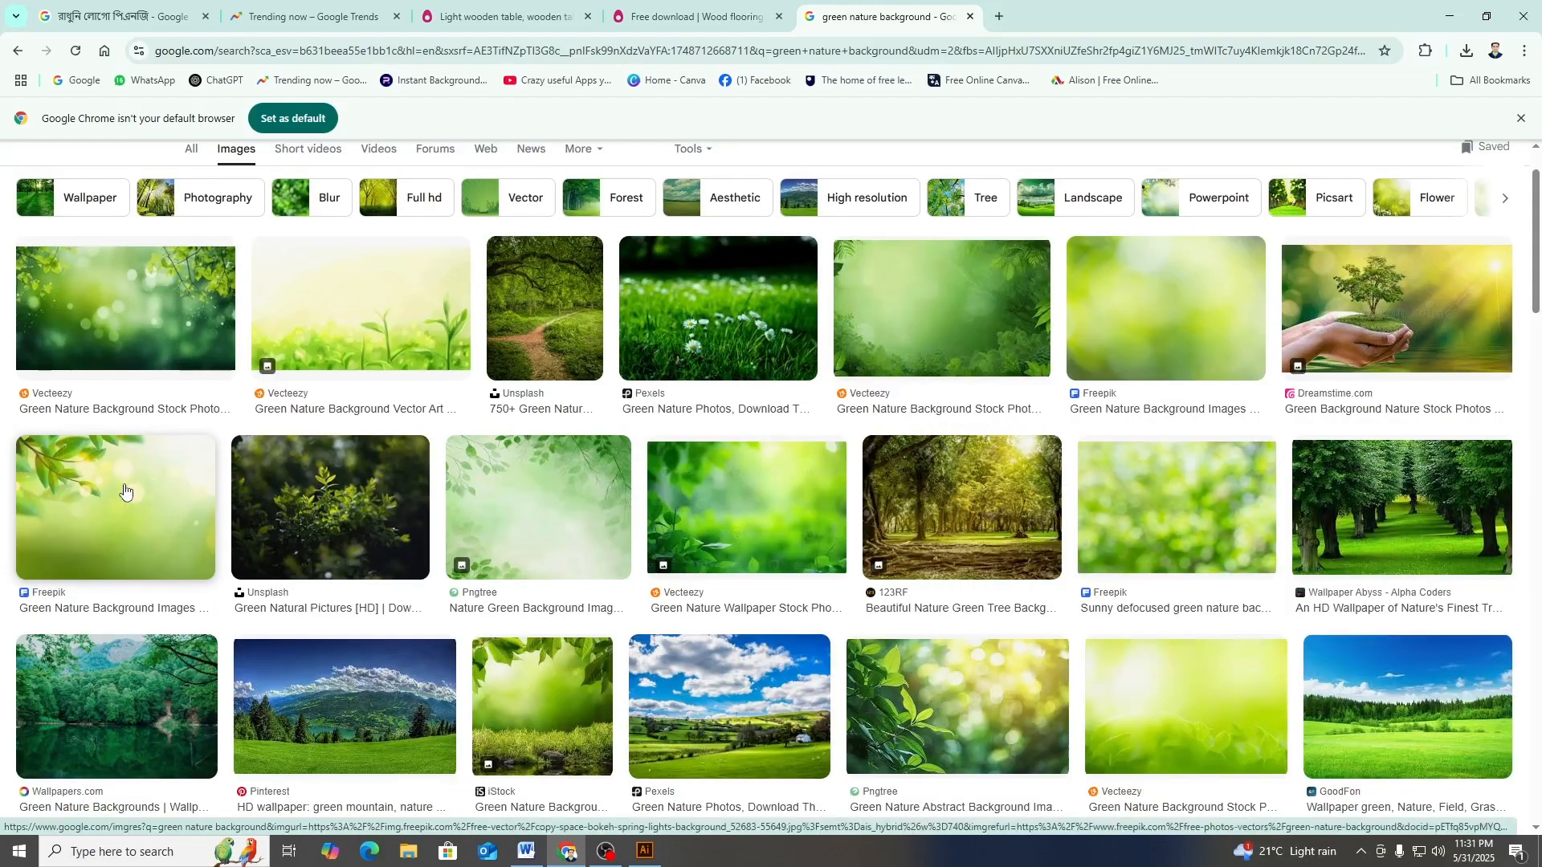
- Open the Freepik green nature background with leaves and bokeh lights in the preview and copy the image
click(124, 490)
scroll(1124, 472, down, 5)
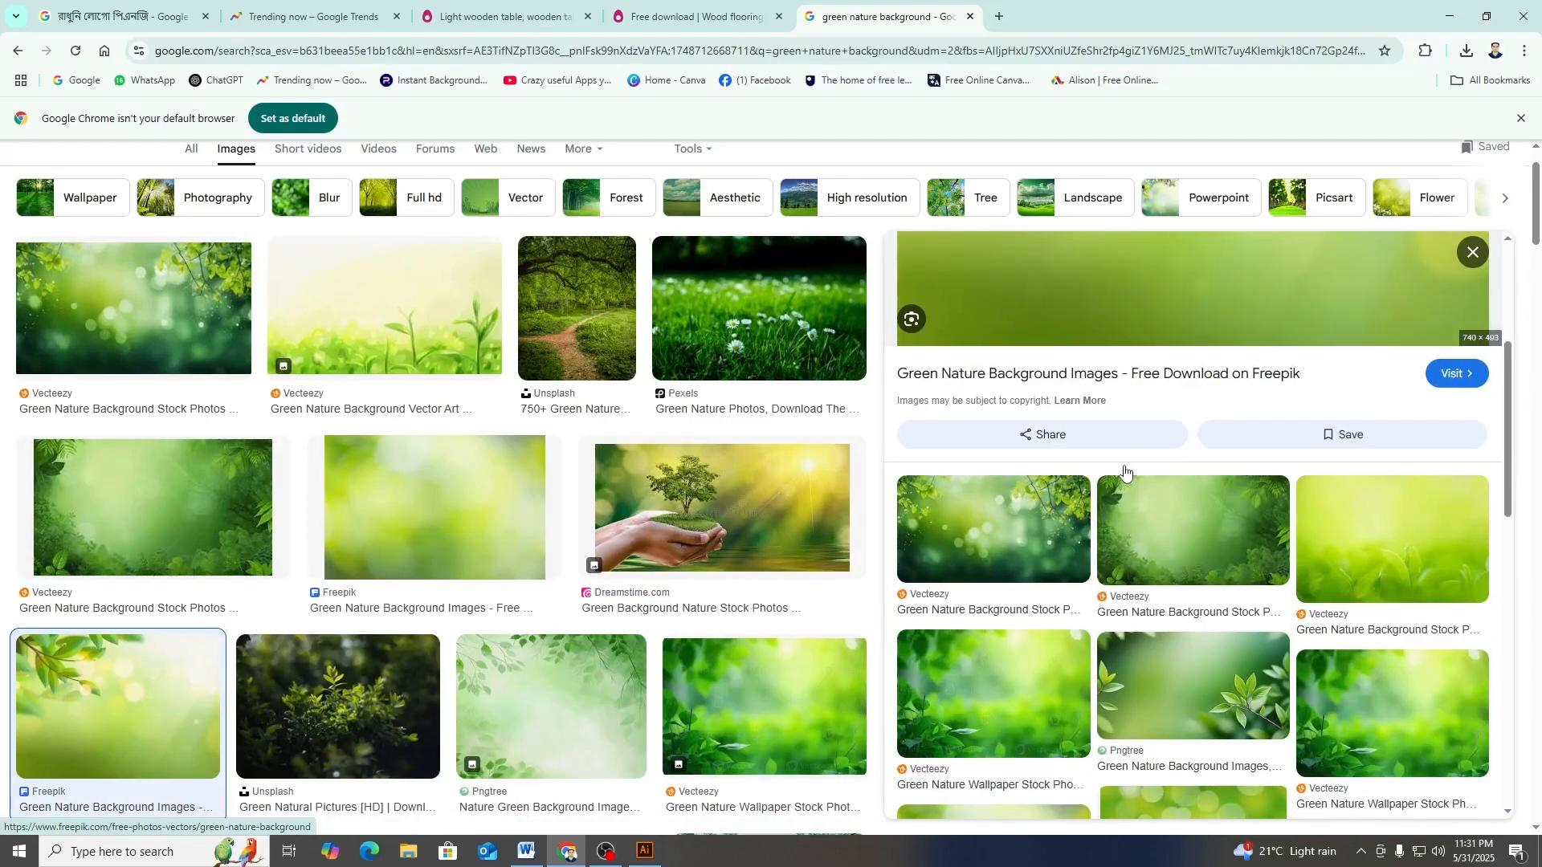
scroll(1131, 462, up, 5)
scroll(1131, 461, down, 5)
scroll(1100, 322, up, 5)
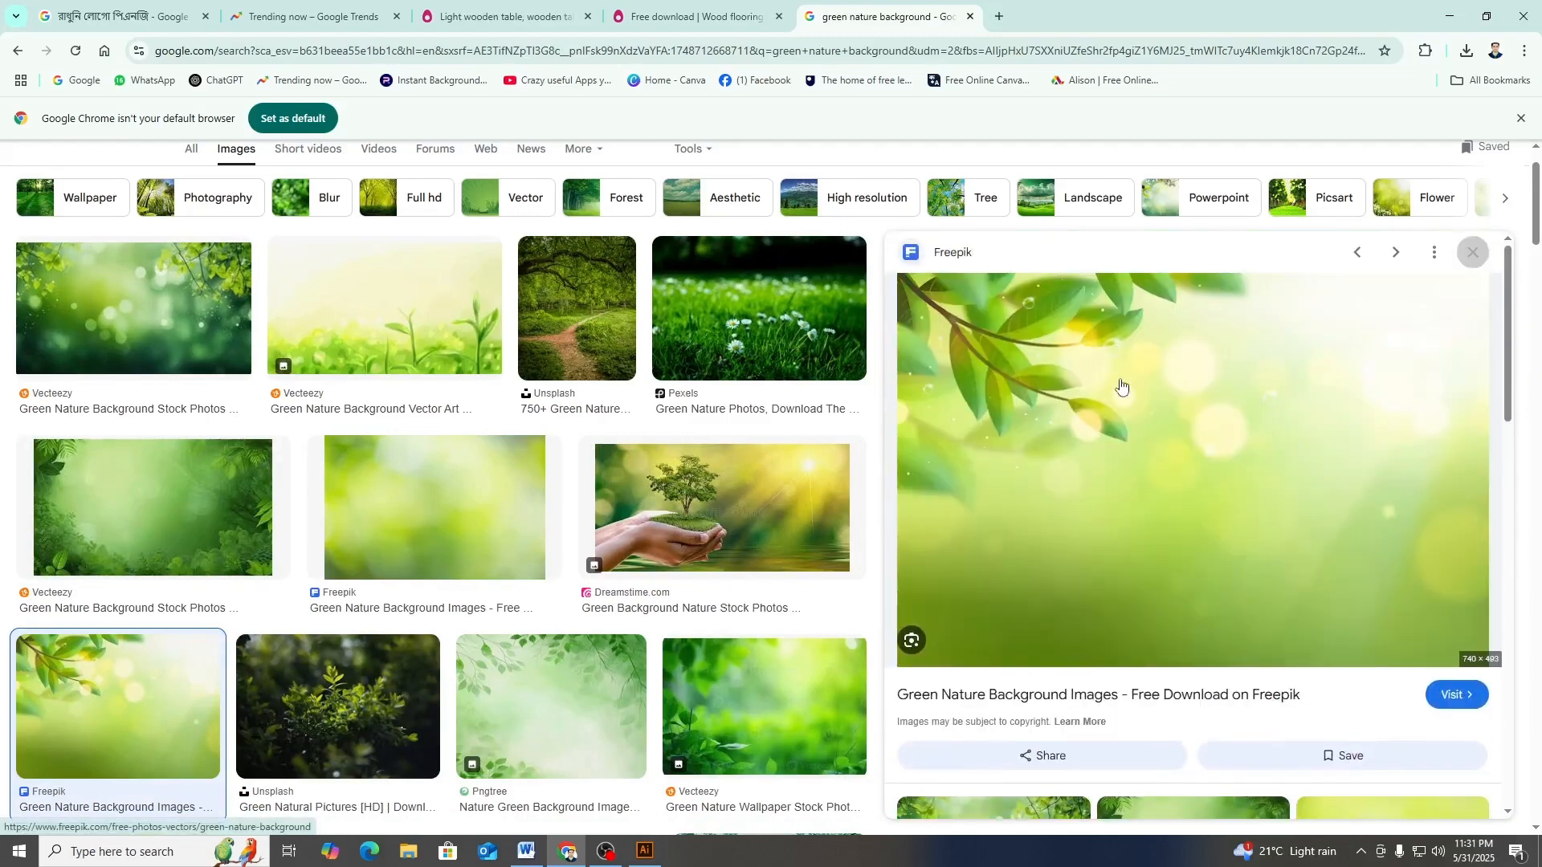
right_click(1104, 385)
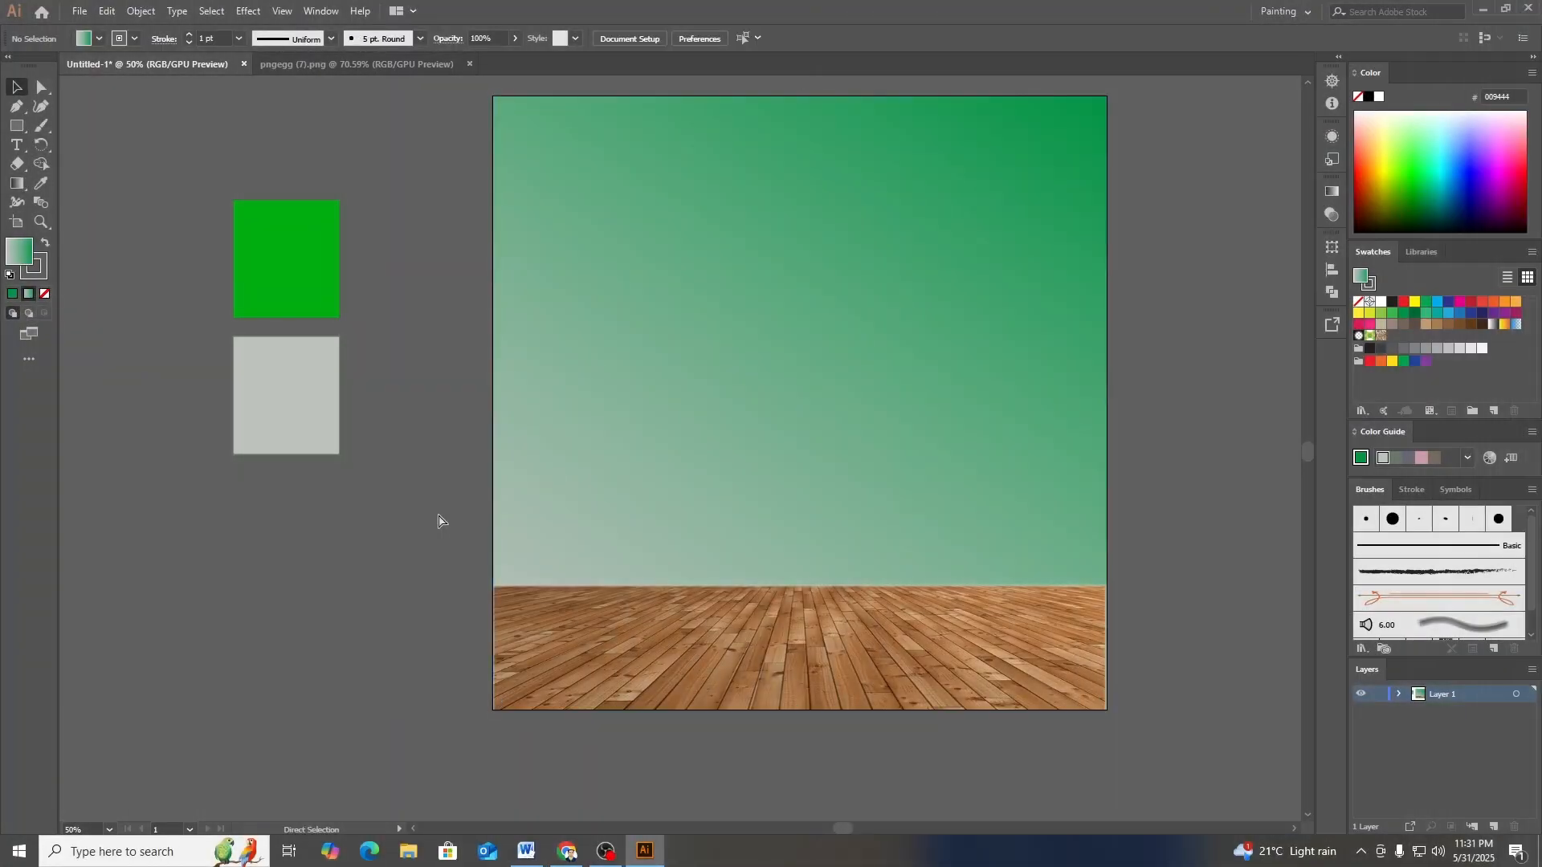
- Paste the nature image into the Illustrator design and enlarge it to cover the artboard area above the wood floor
key(ctrl+v)
drag(722, 451, 738, 247)
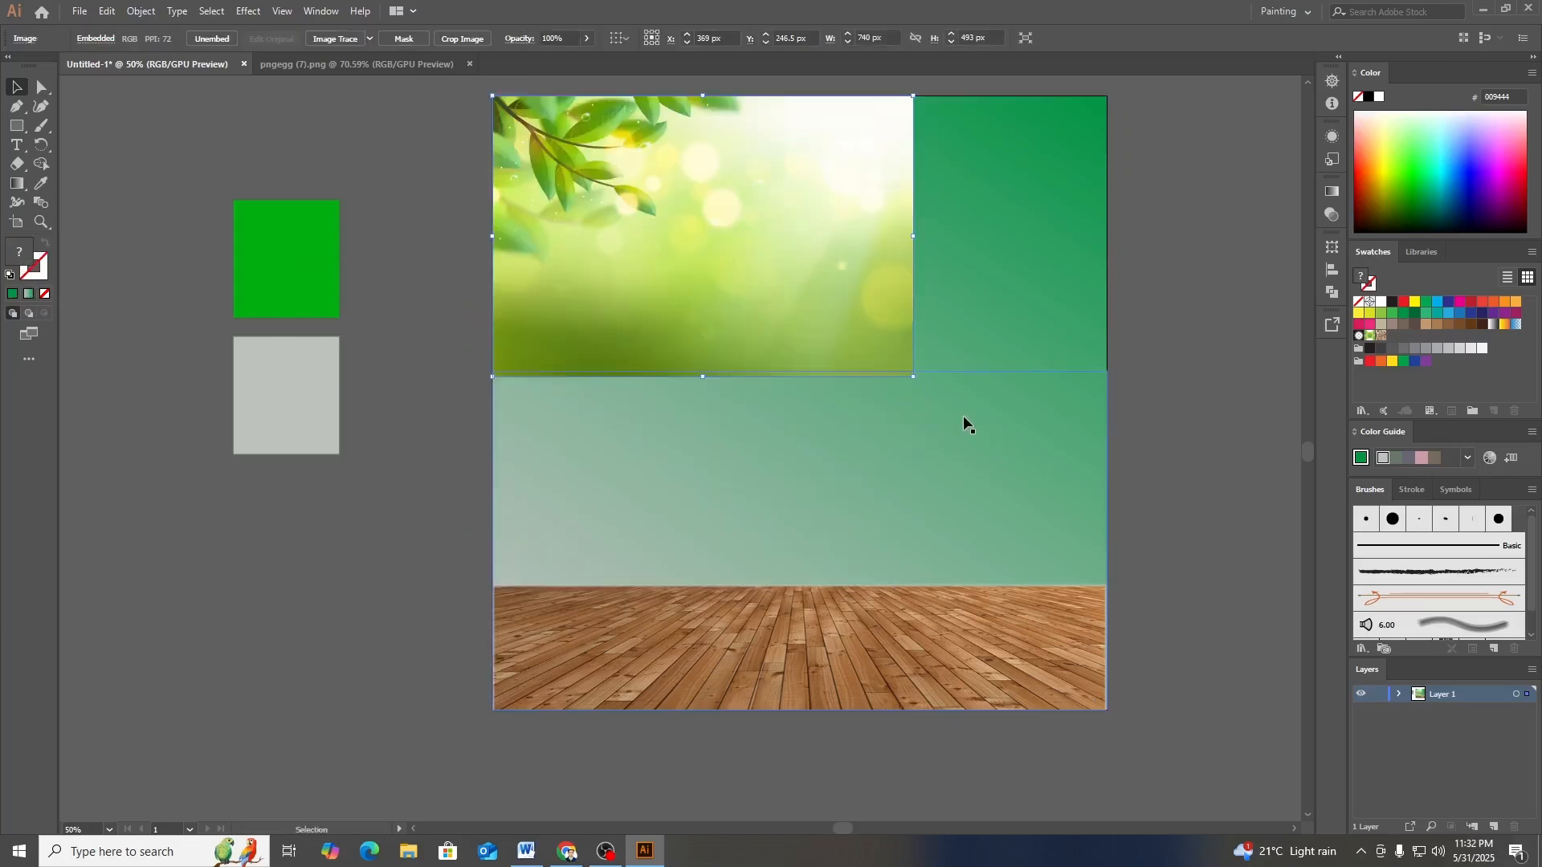
drag(913, 378, 1107, 588)
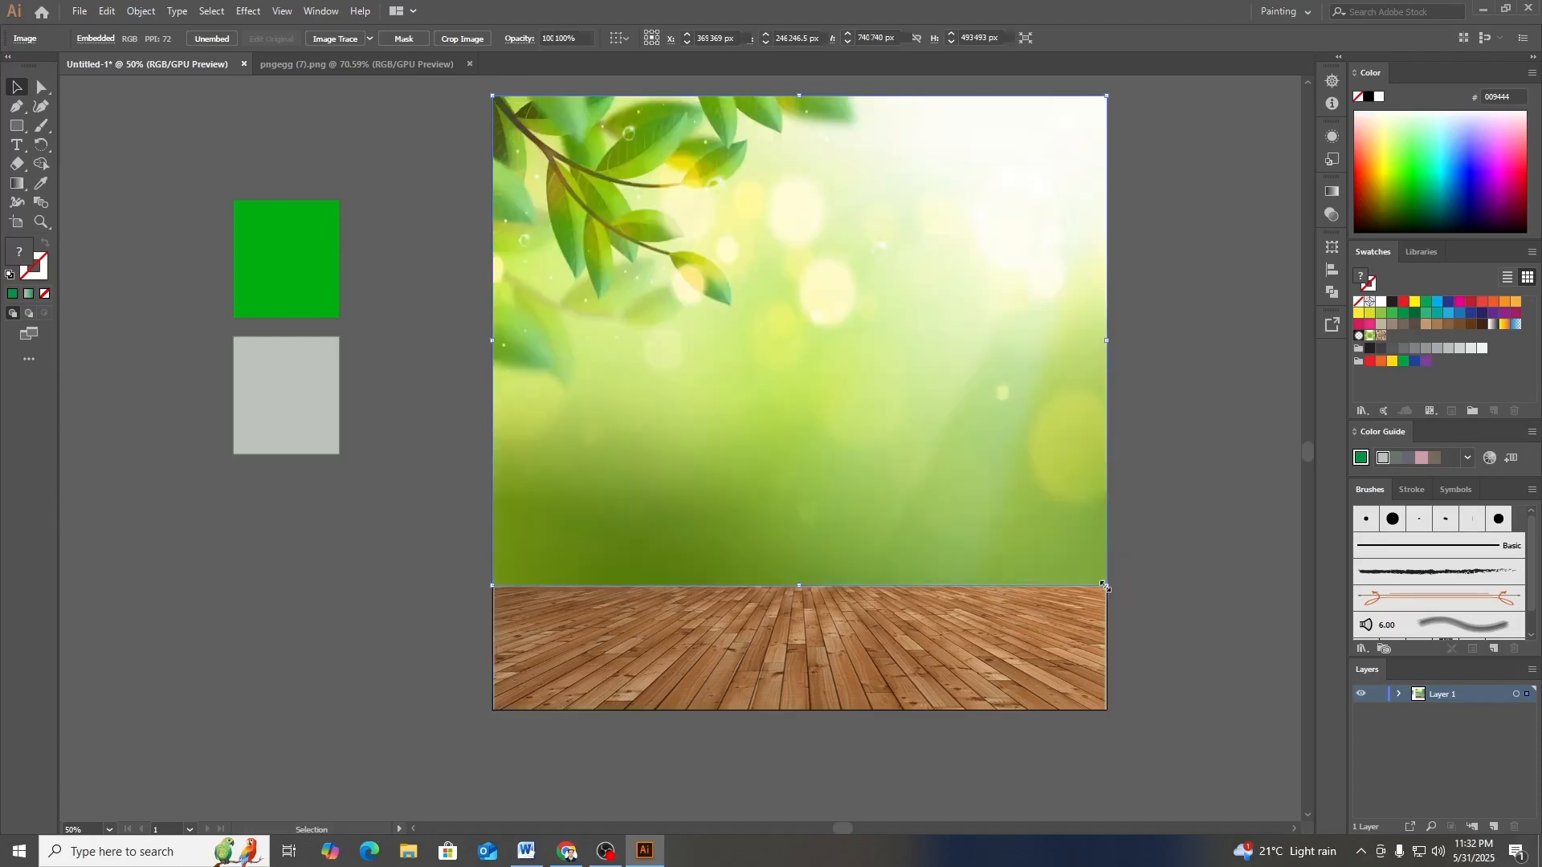
- Bring the wood floor image to the front, above the green nature image
click(1201, 526)
click(971, 637)
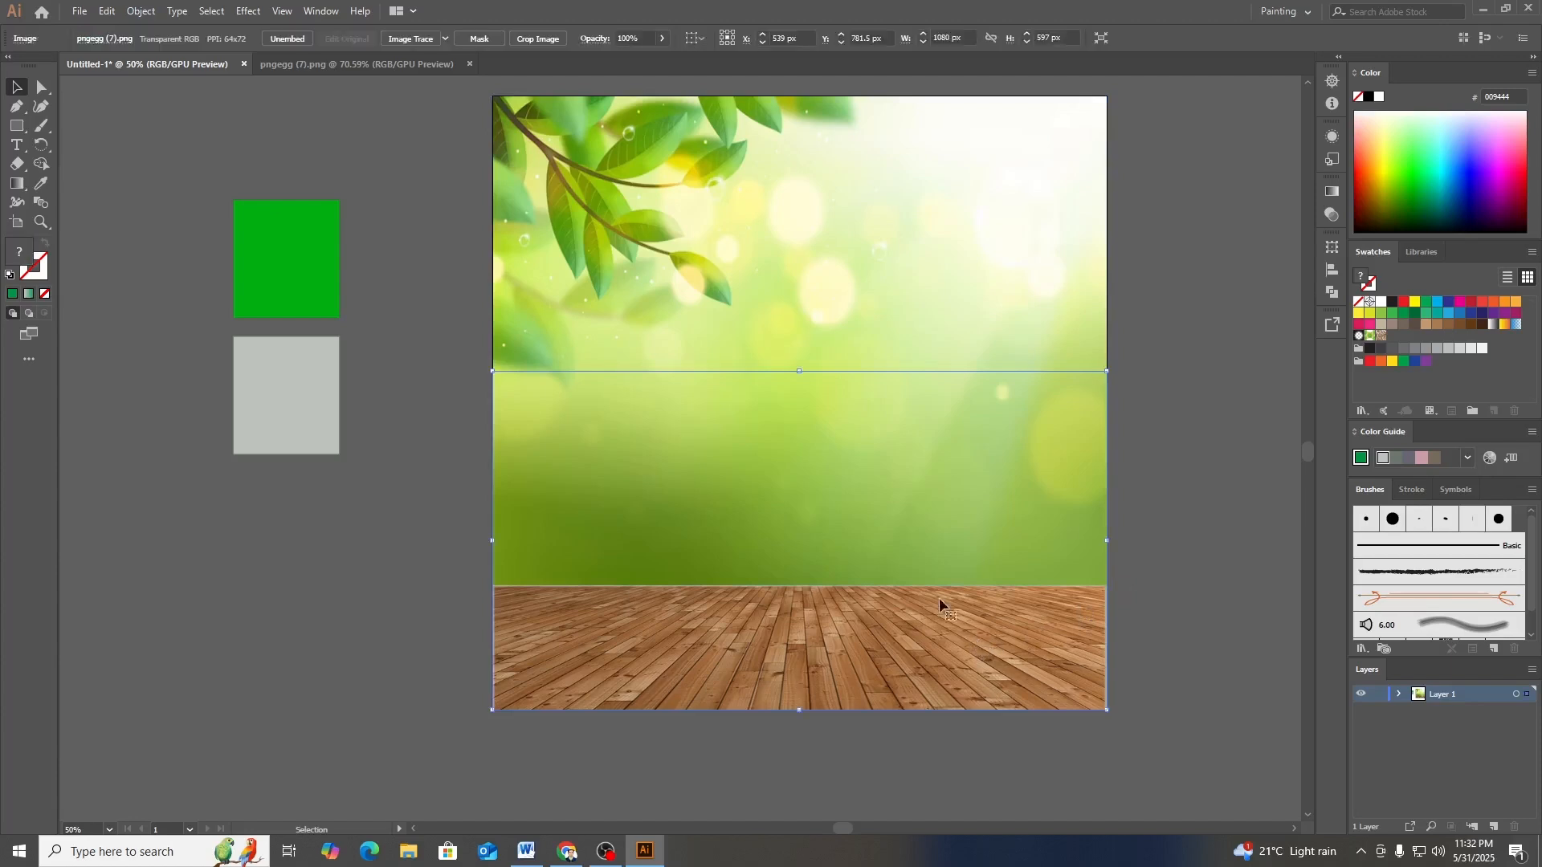
click(141, 11)
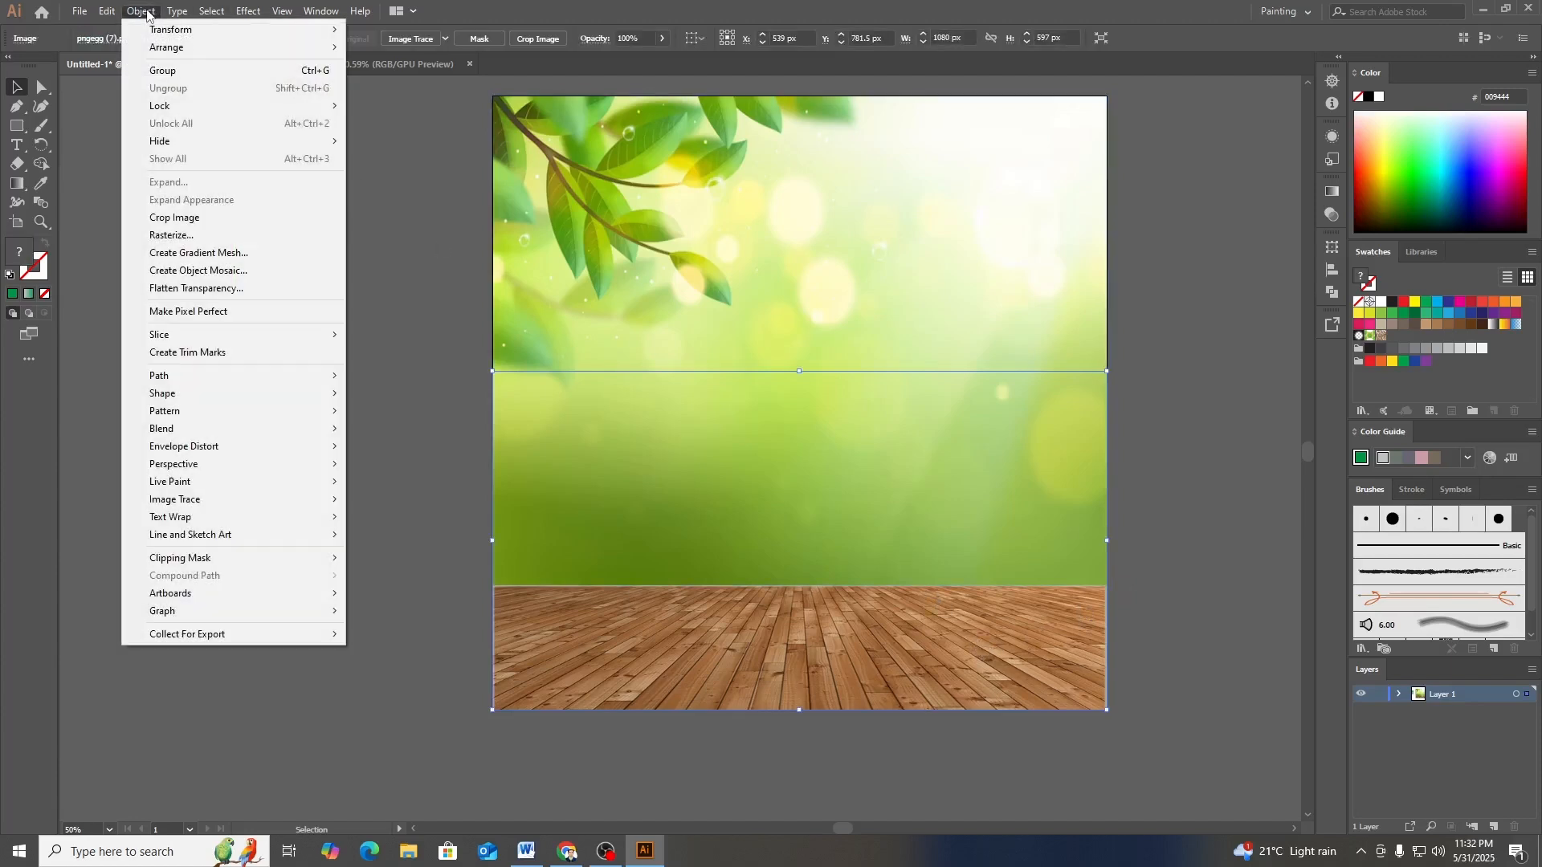
mouse_move(179, 54)
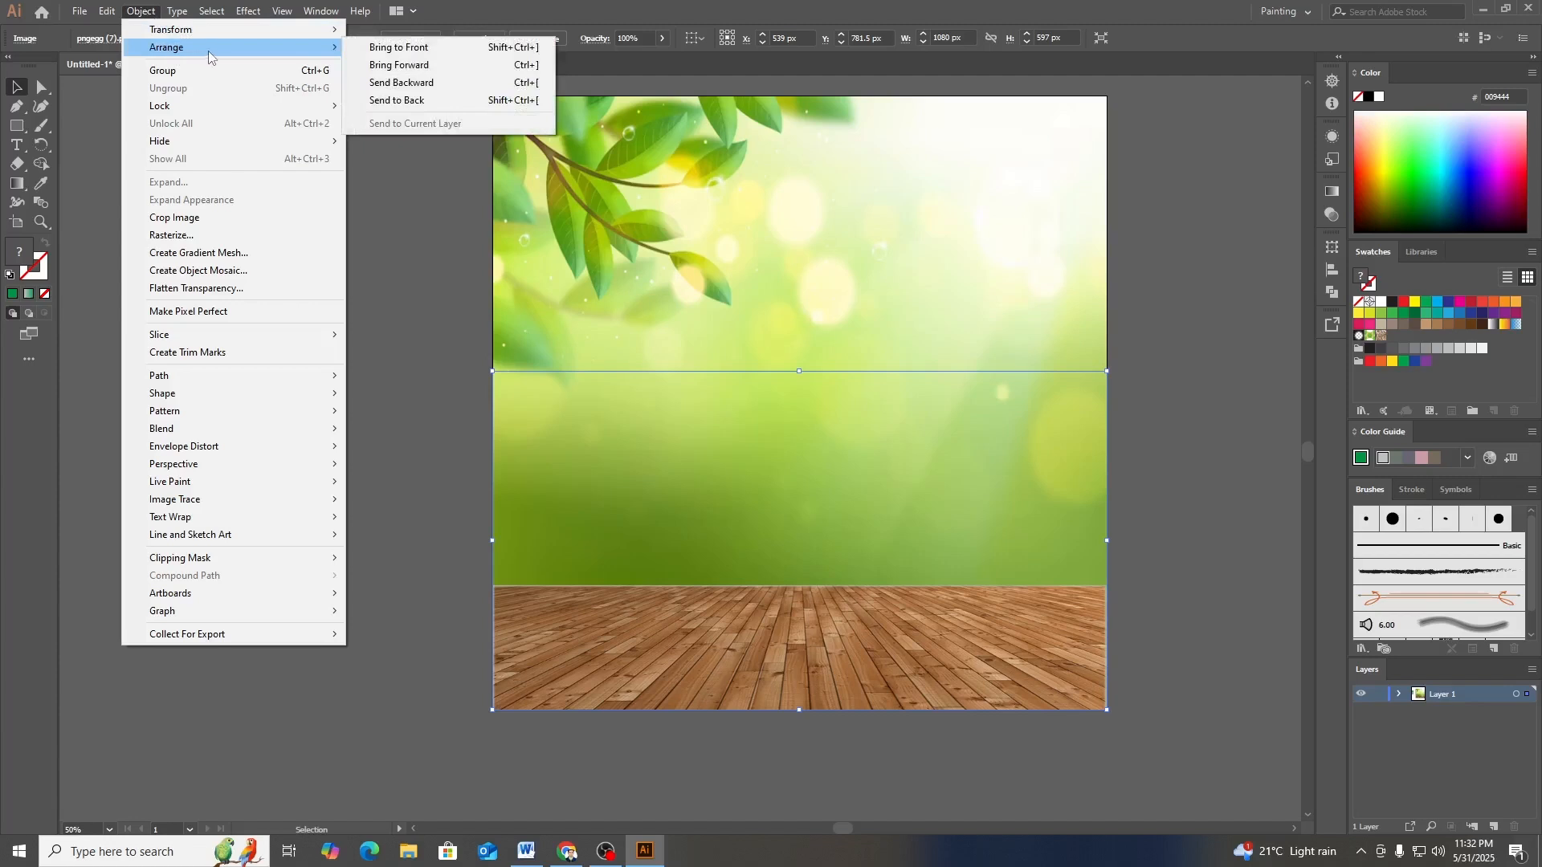
click(403, 48)
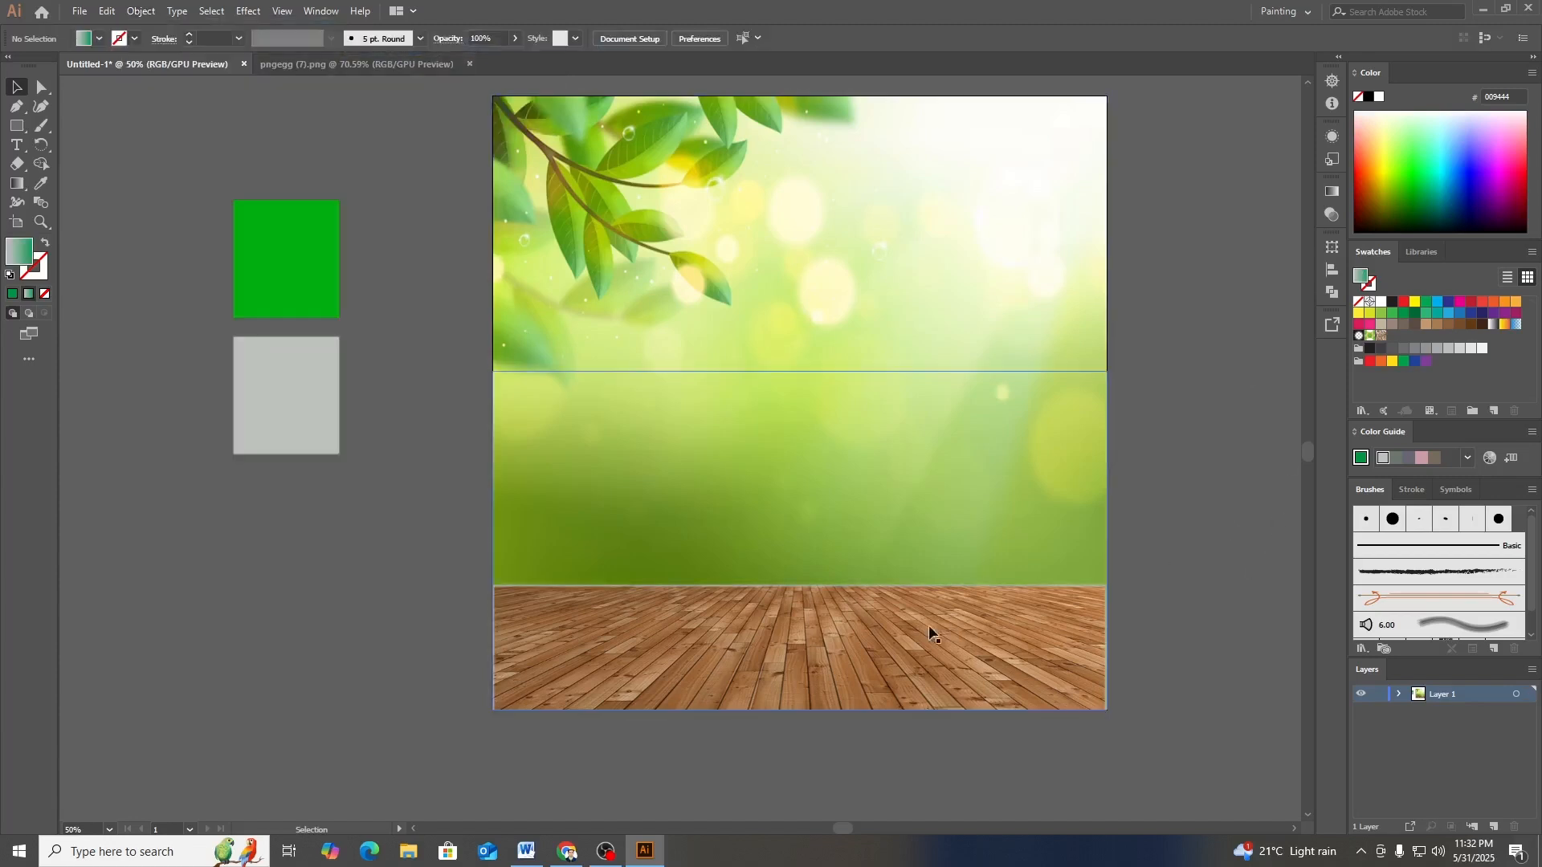
- Stretch the wood floor image upward to a height of about 755 px and deselect it
drag(798, 372, 795, 337)
click(1153, 577)
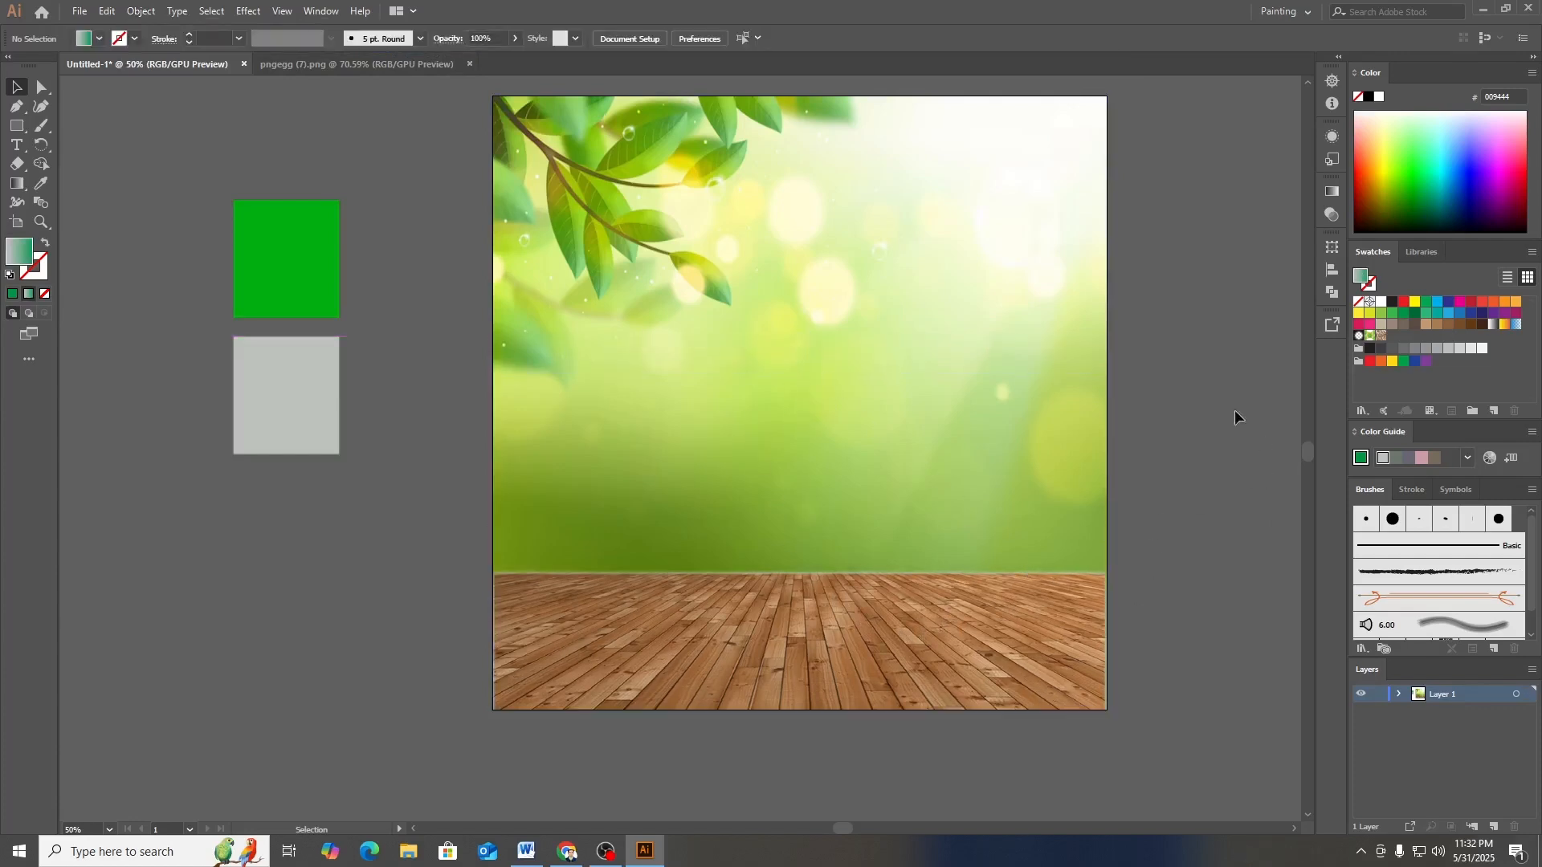
click(769, 378)
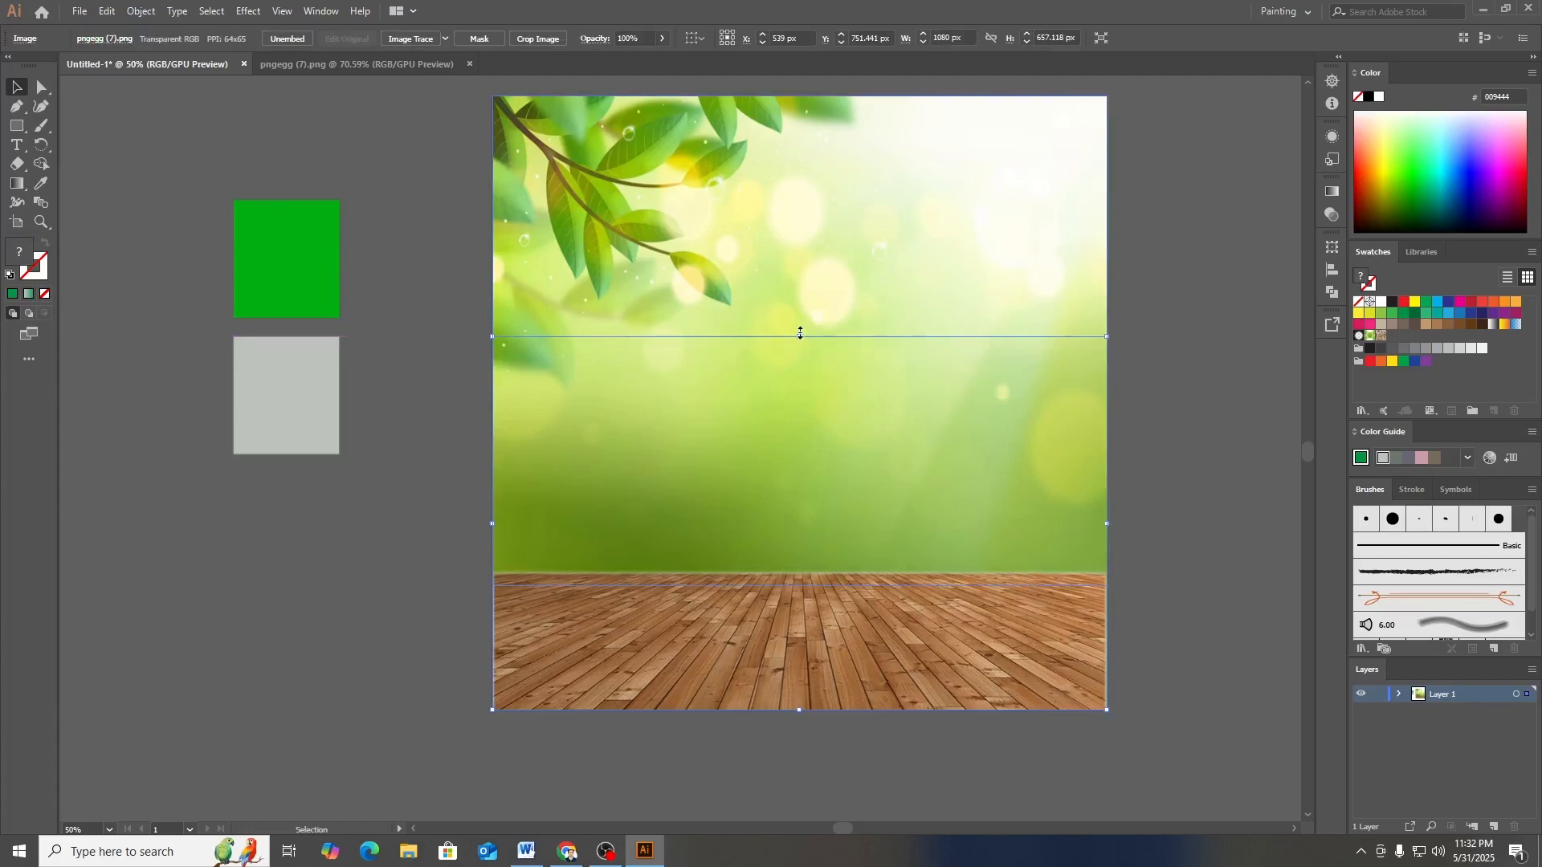
drag(800, 334, 798, 281)
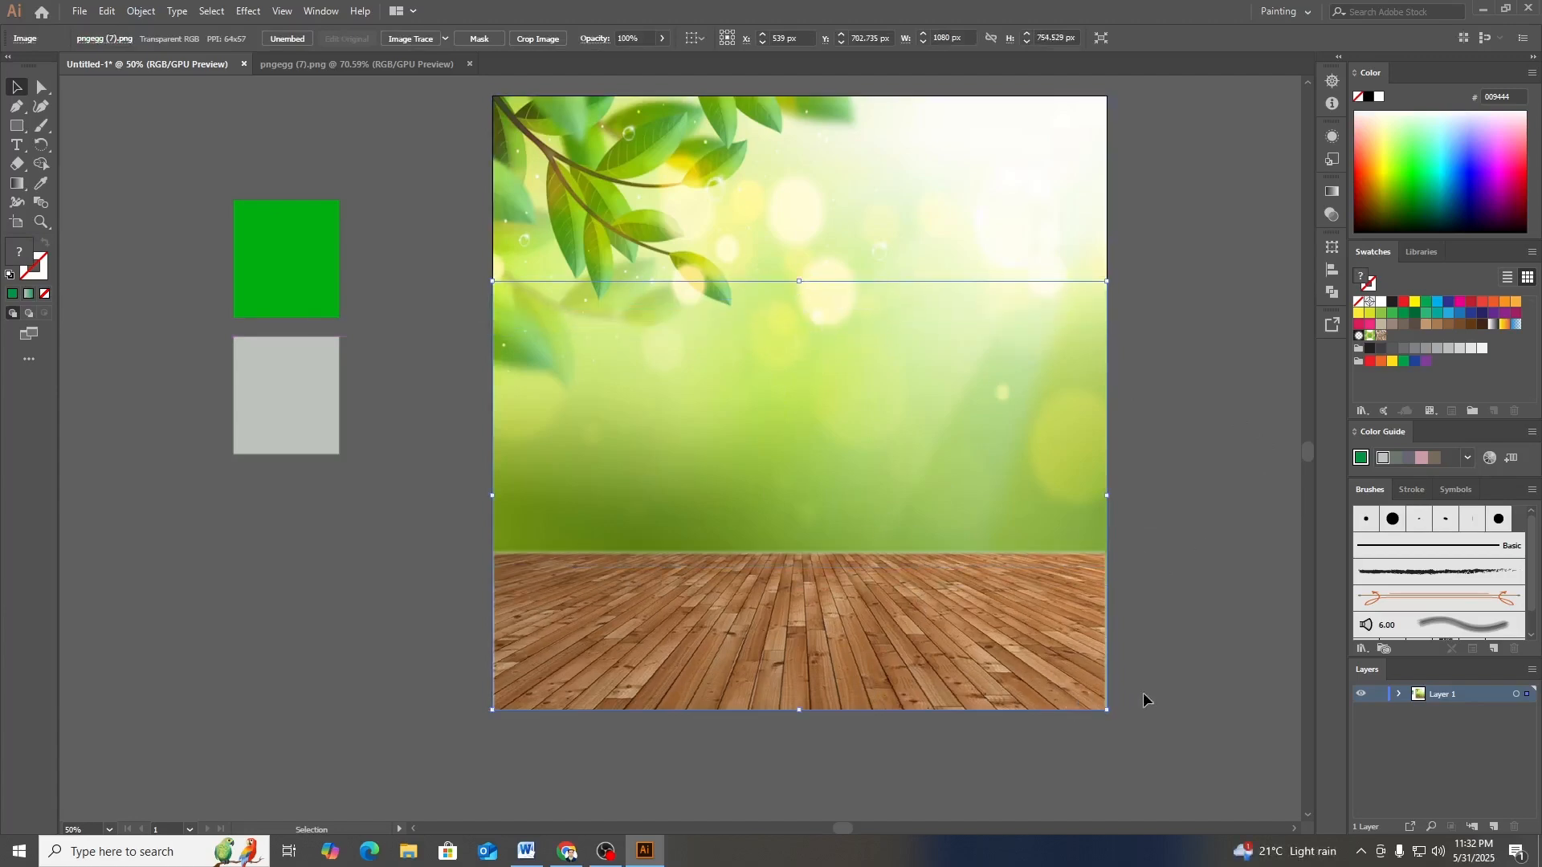
click(1129, 669)
scroll(1191, 629, up, 2)
scroll(362, 321, down, 1)
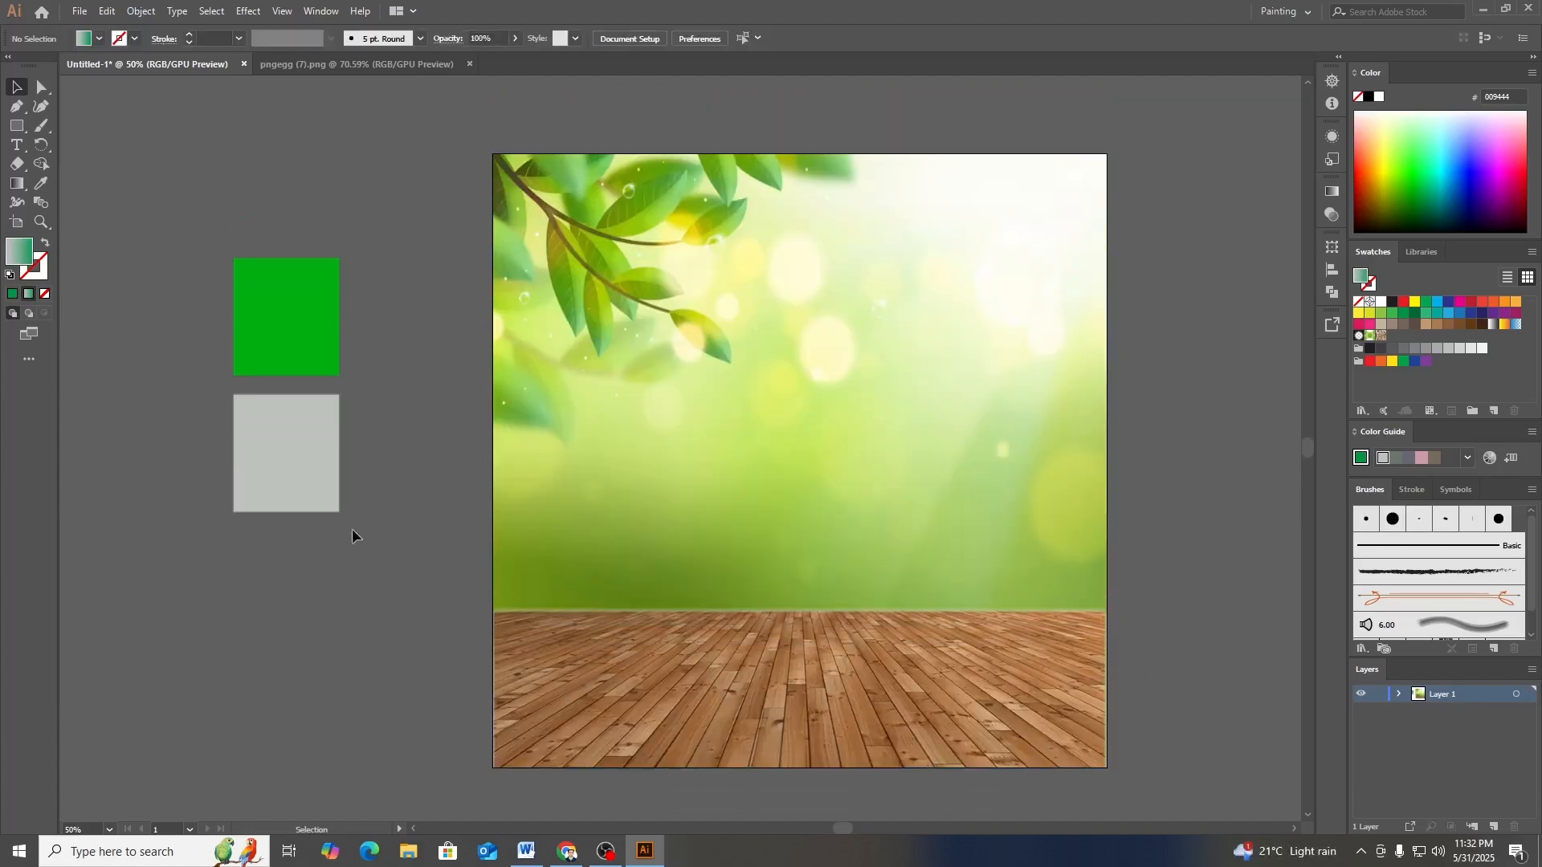
- Move the green and grey squares farther away from the artboard and close the separate wood floor image file
drag(200, 254, 198, 246)
drag(361, 577, 228, 315)
click(347, 582)
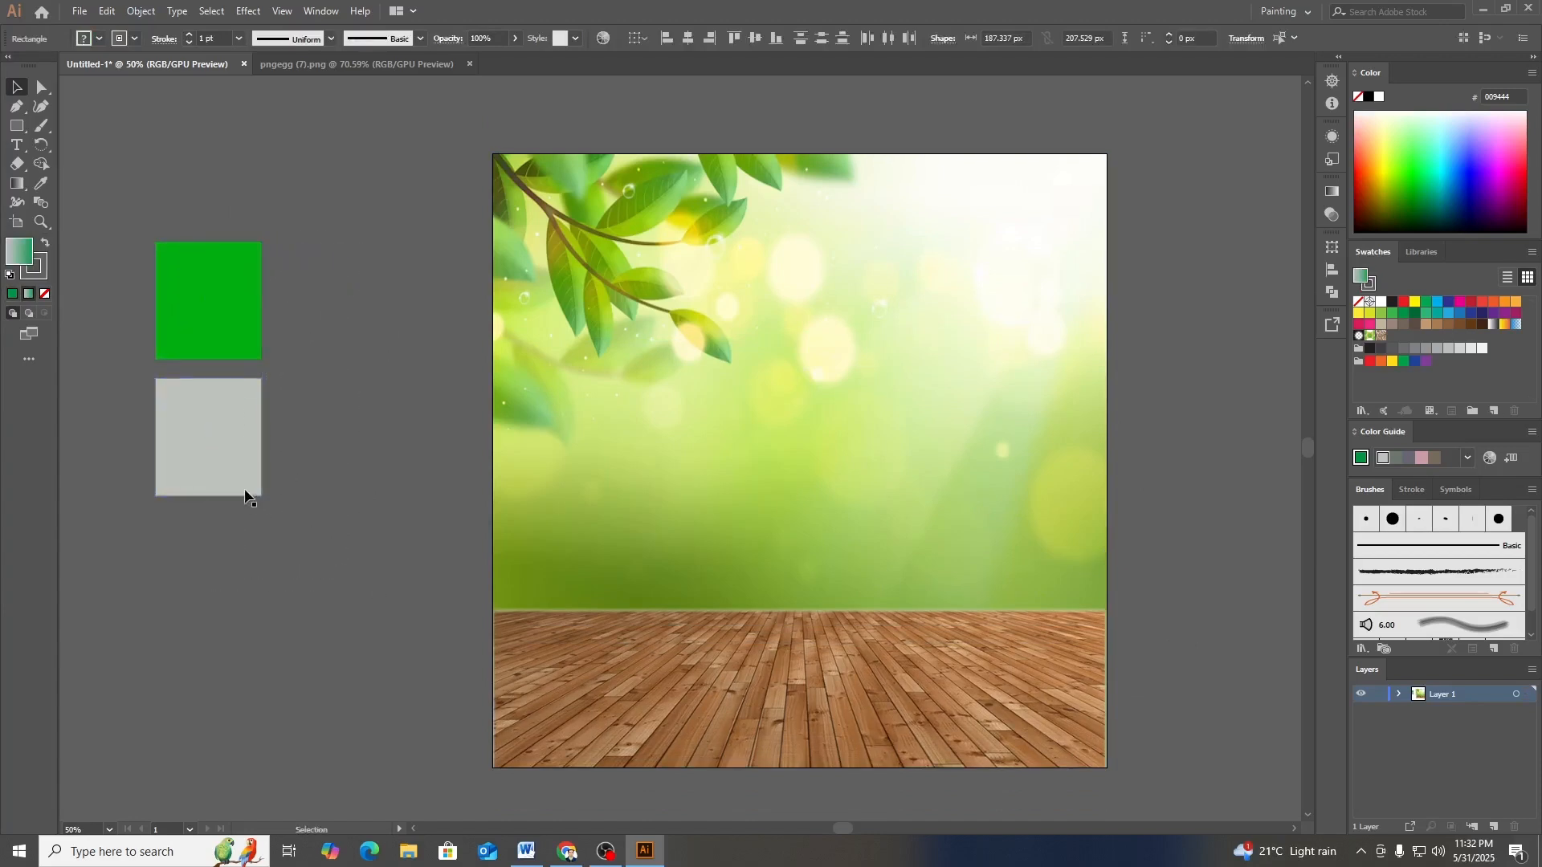
click(434, 400)
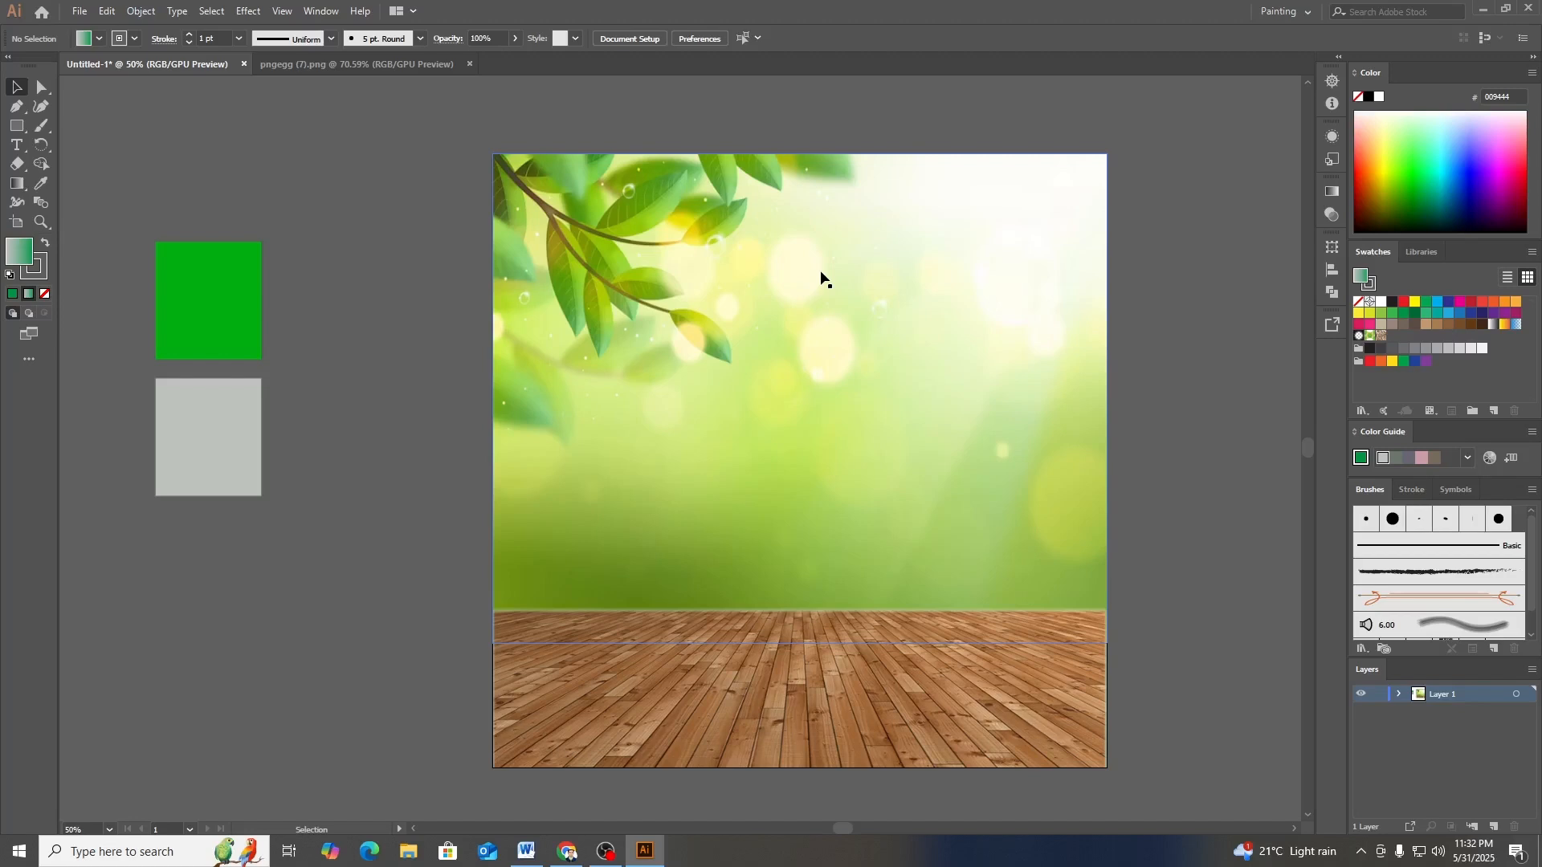
click(329, 67)
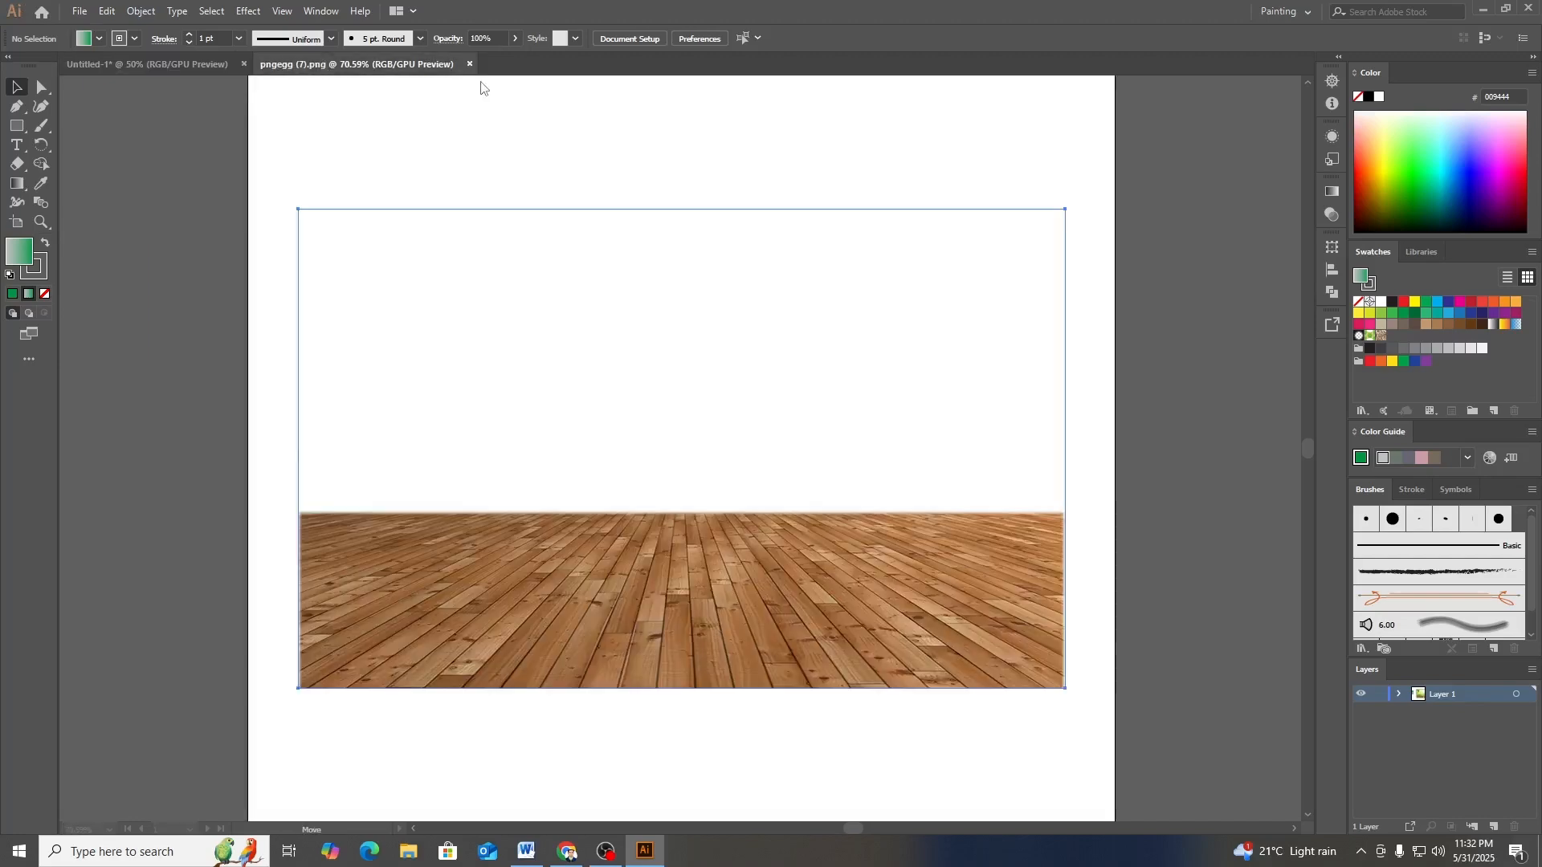
click(469, 63)
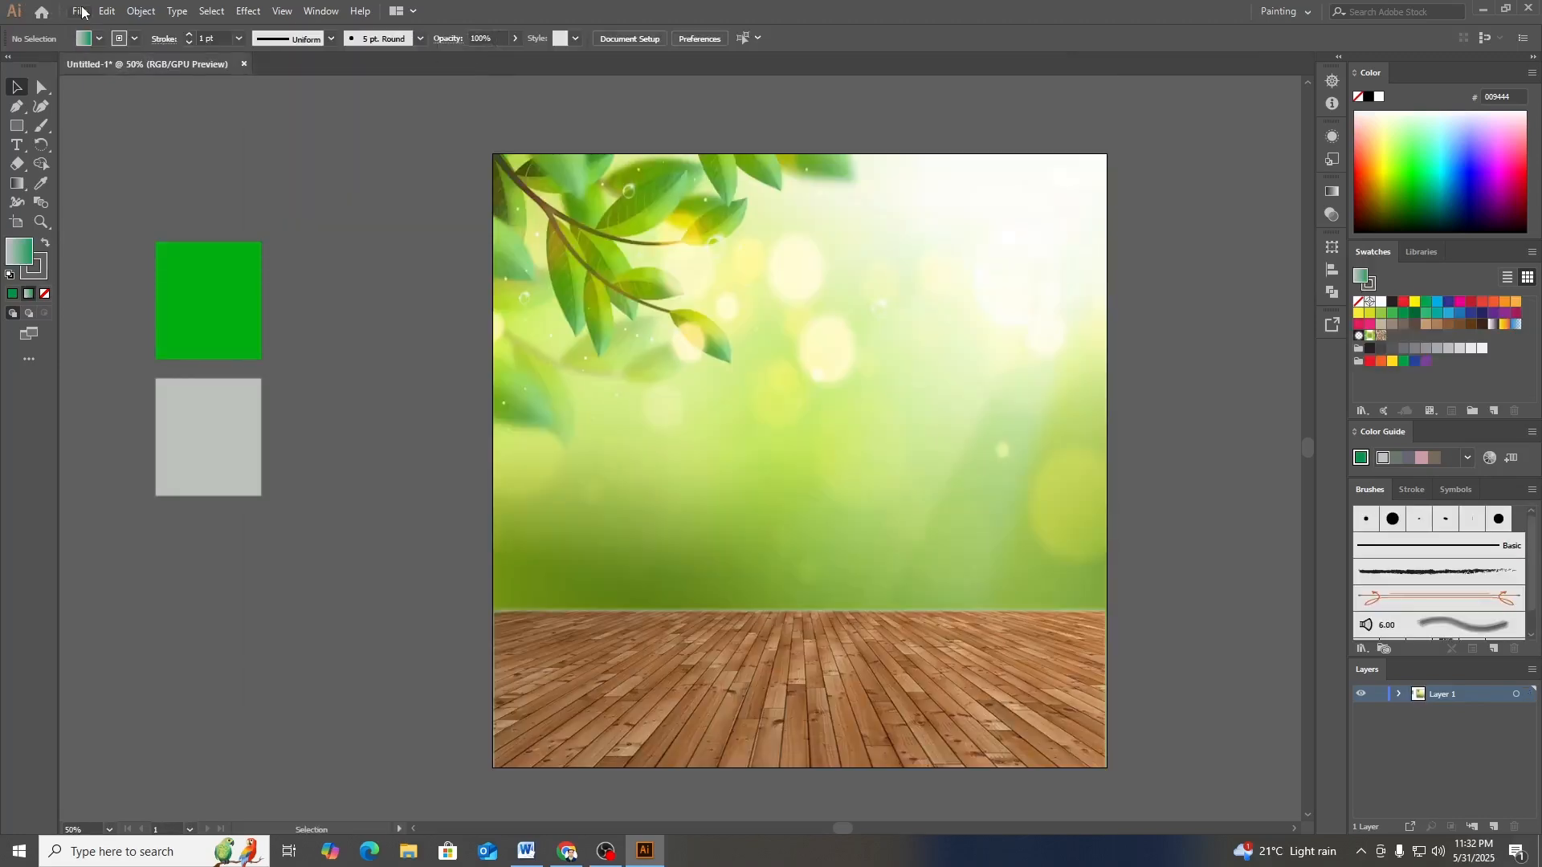
- Open the green mango image pngegg (7) from New folder in Downloads and bring it into the Untitled-1 design
click(79, 12)
click(74, 58)
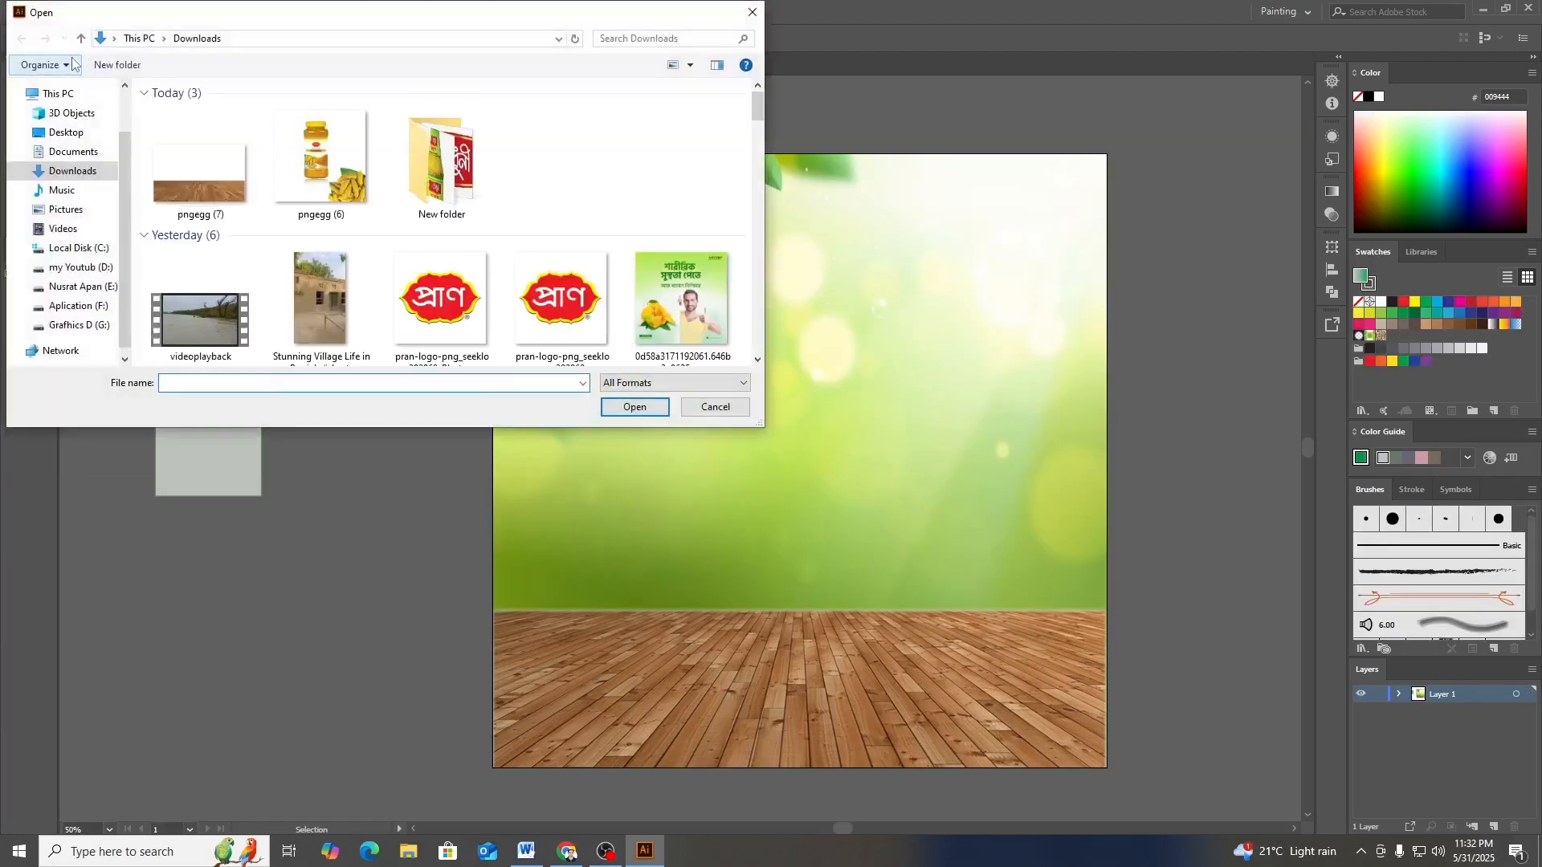
double_click(442, 205)
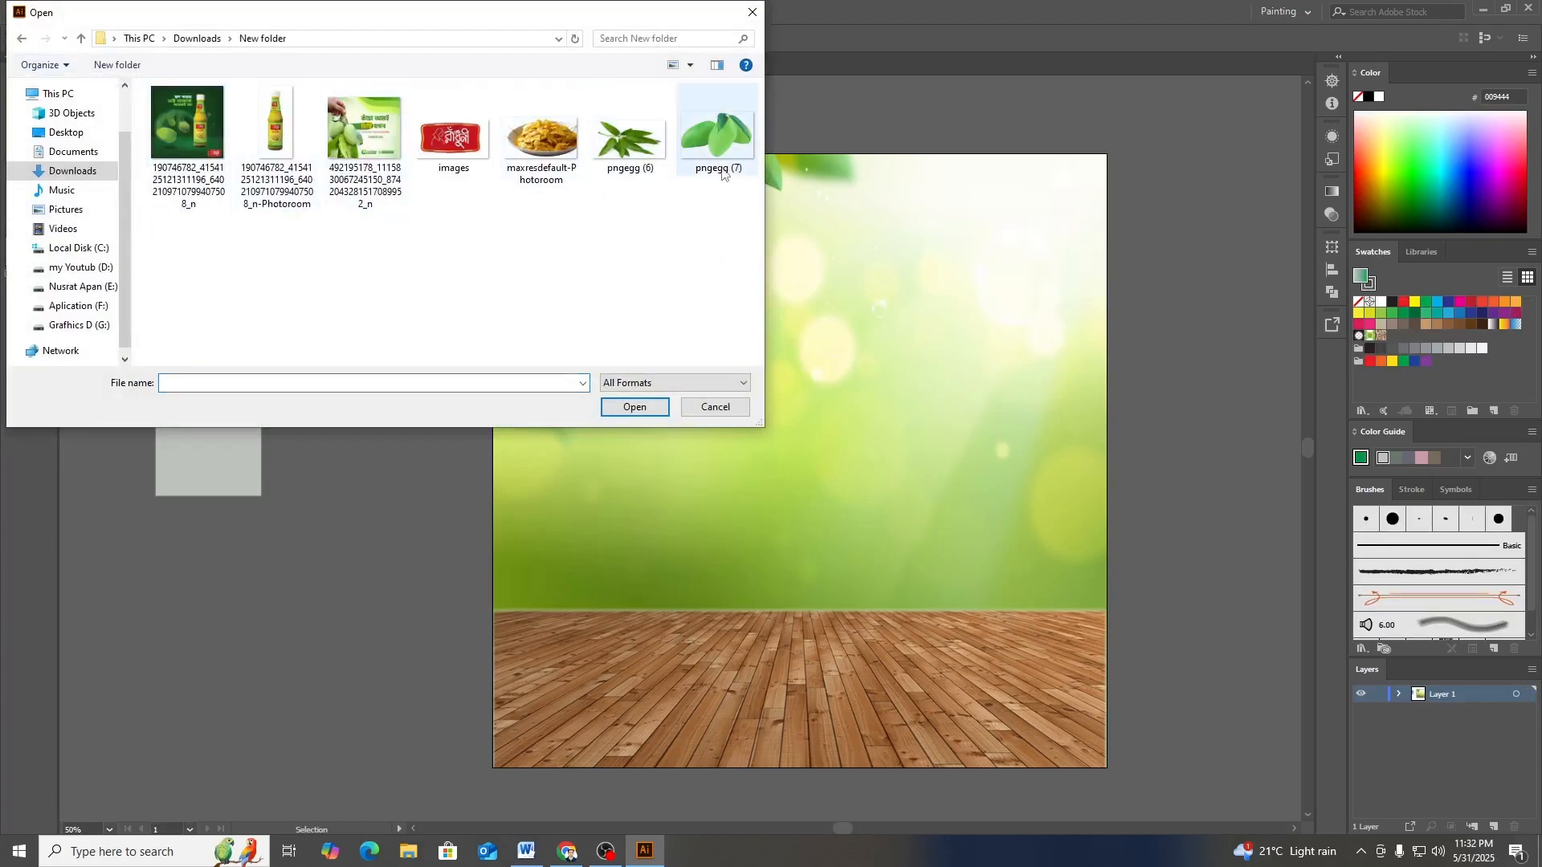
double_click(712, 140)
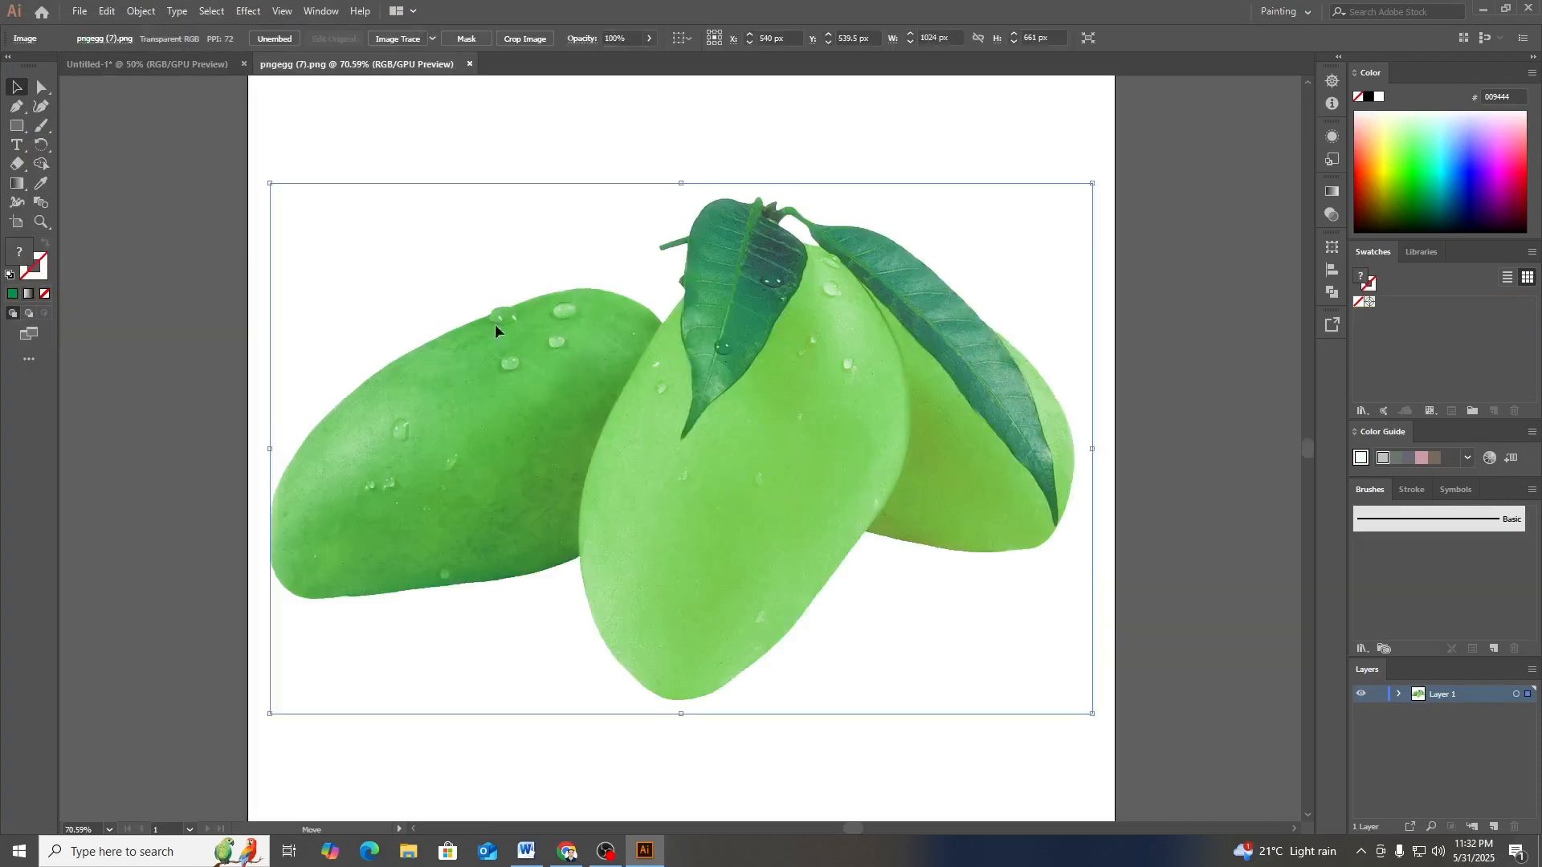
click(182, 65)
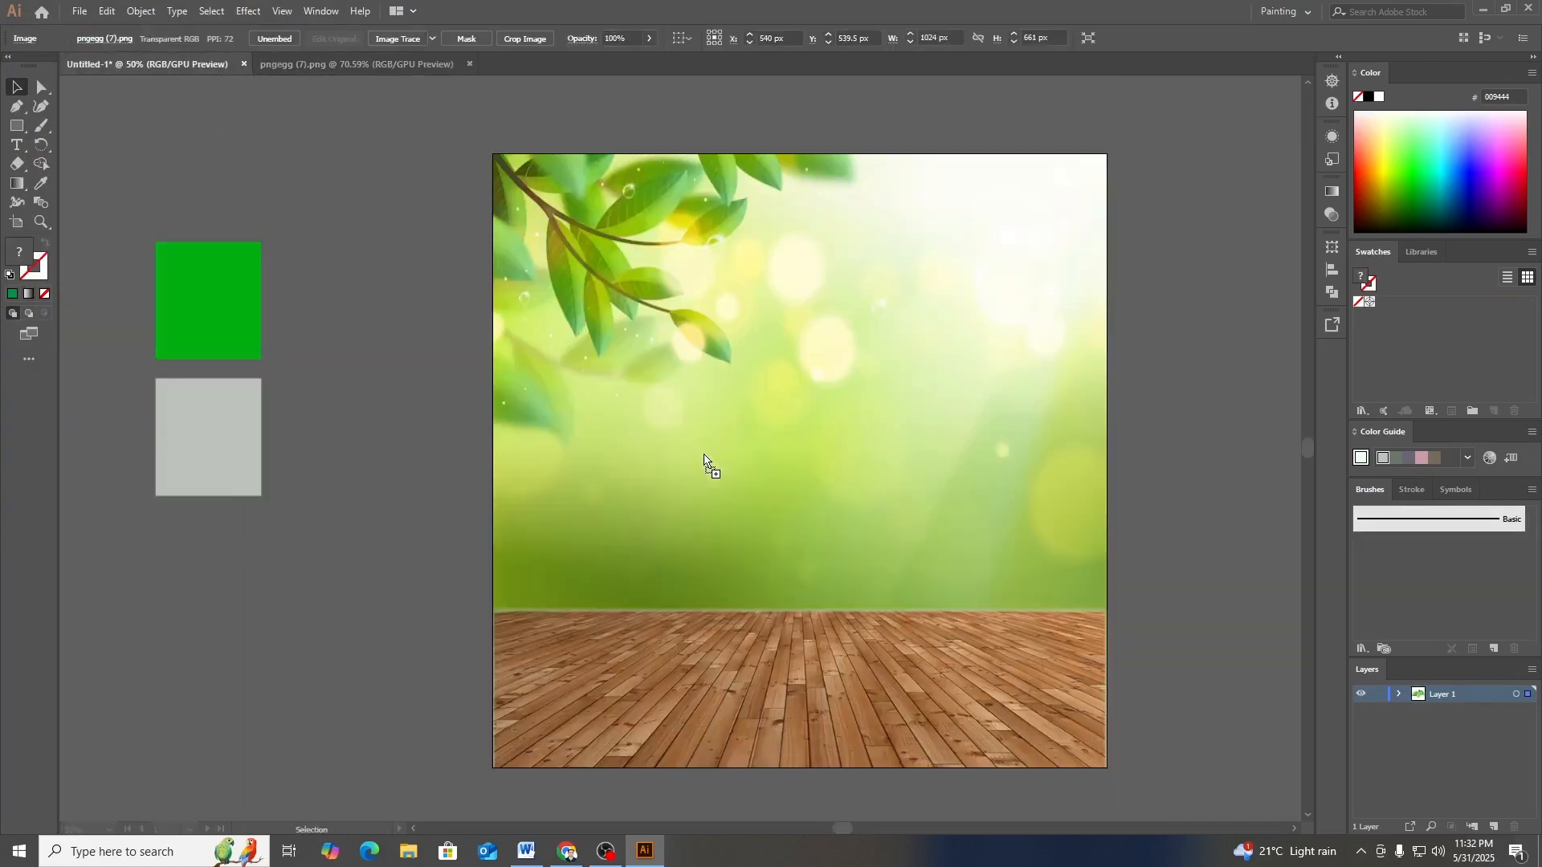
drag(704, 457, 712, 474)
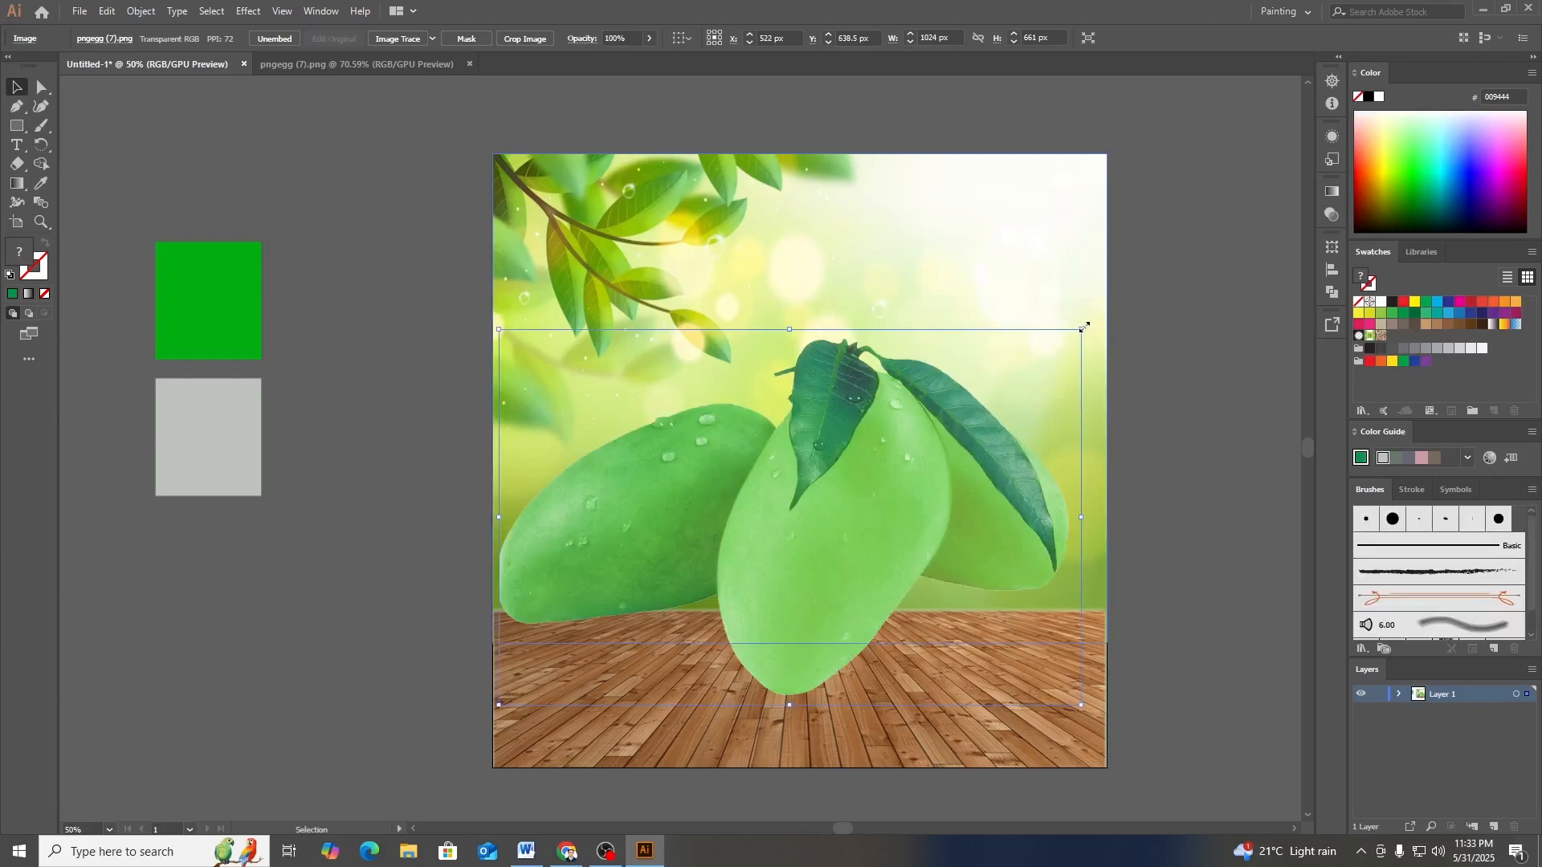
drag(1081, 329, 923, 544)
key(ctrl+z)
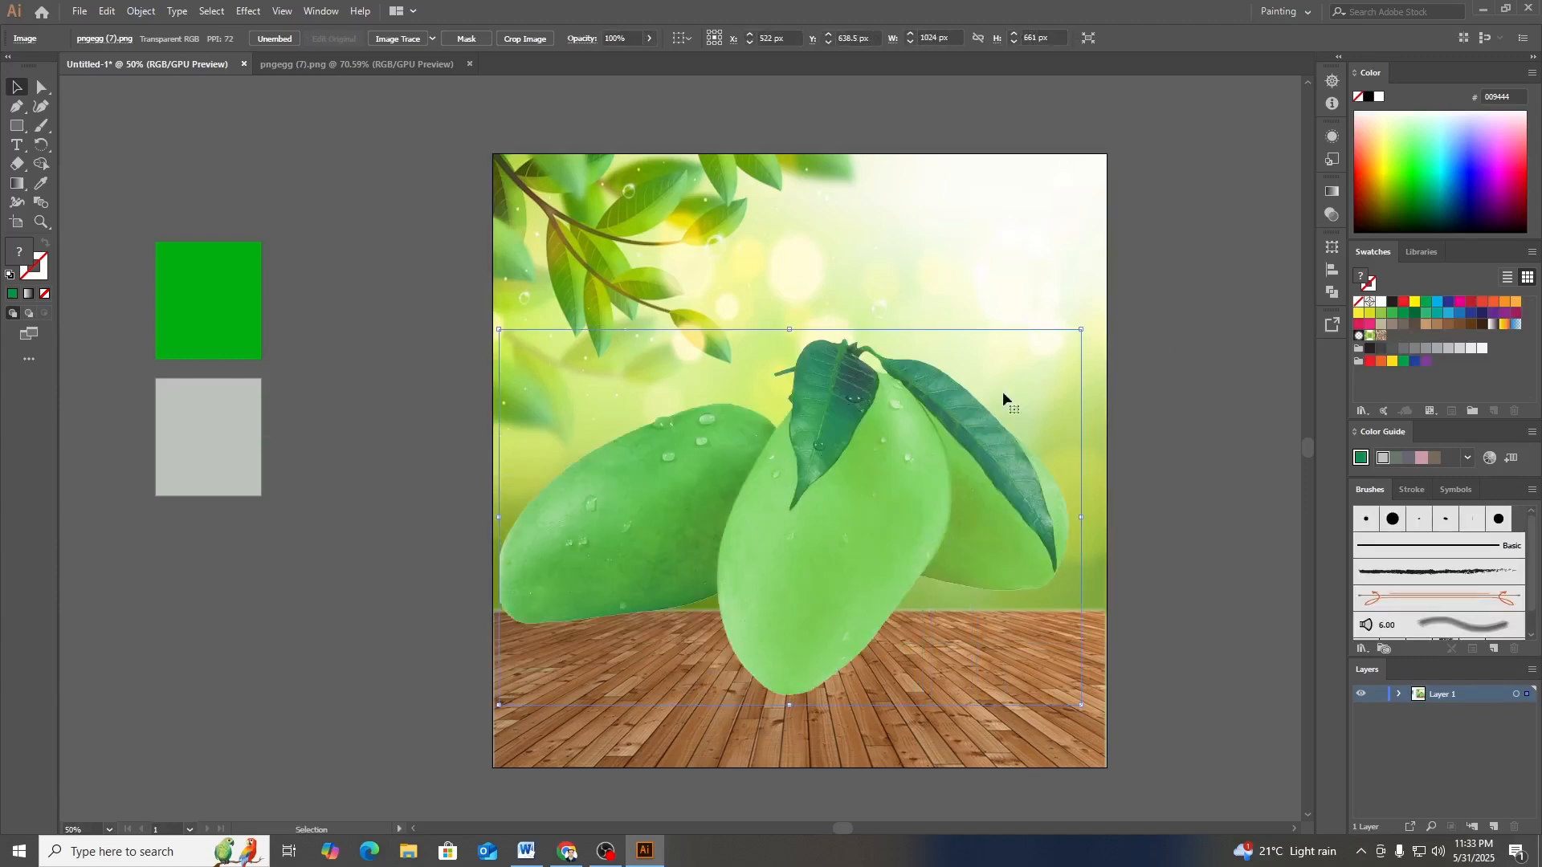
key(super)
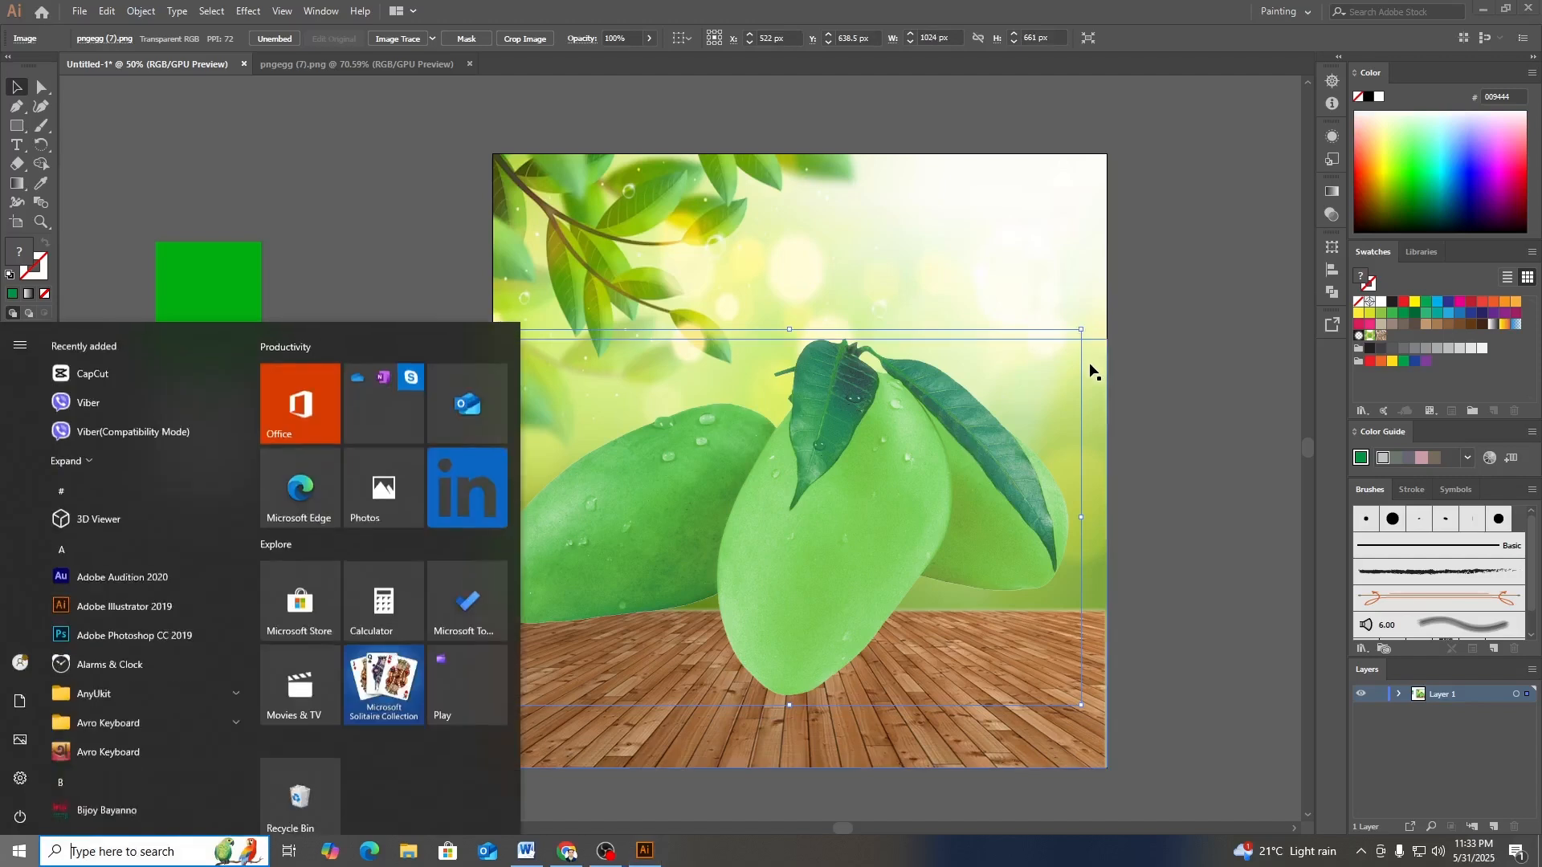
key(super)
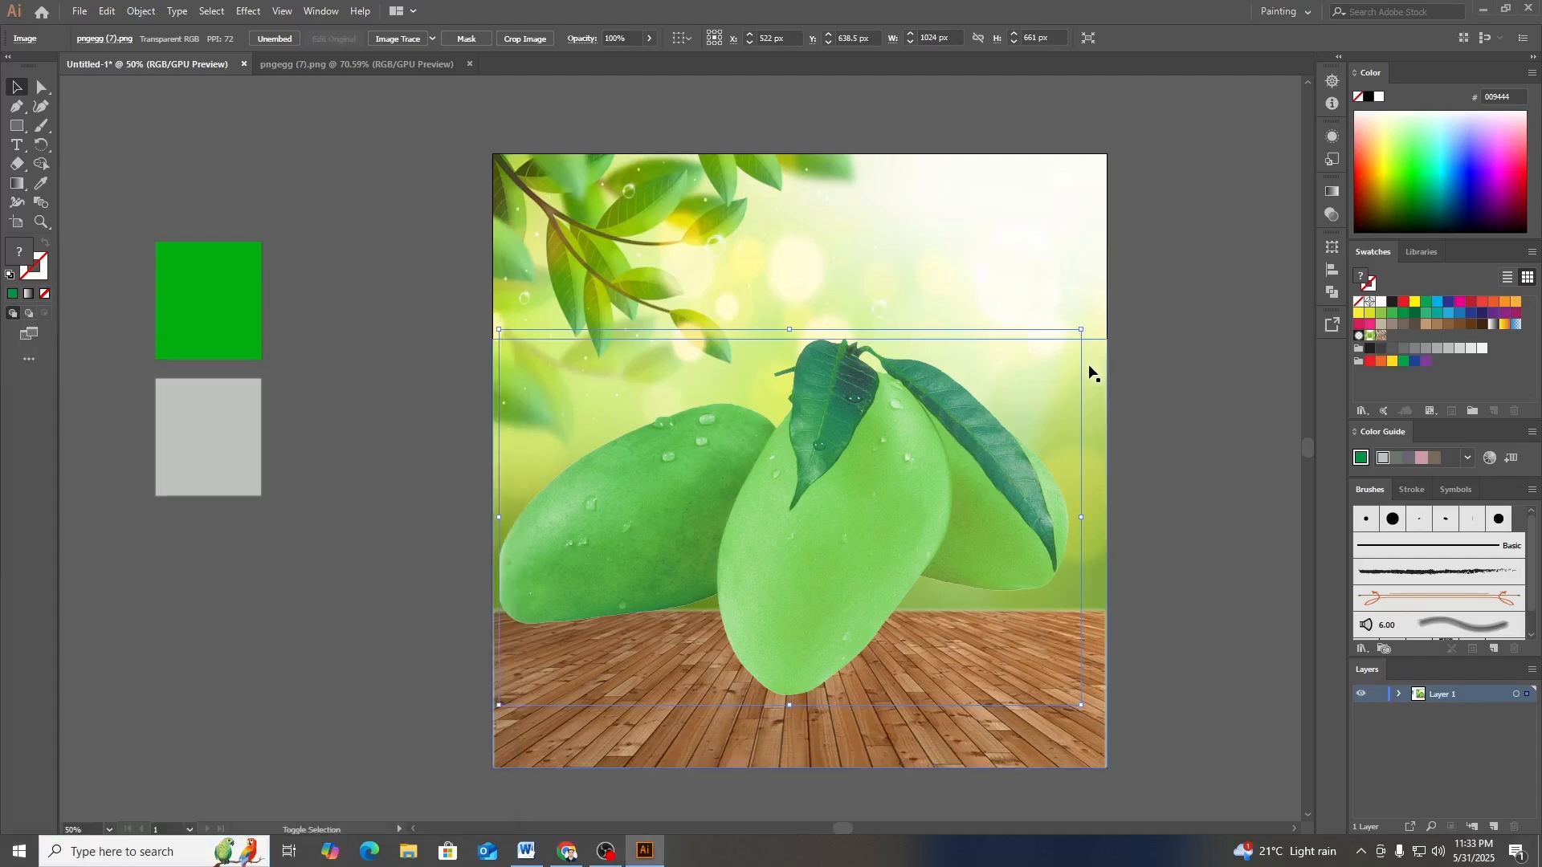
- Scale the mango image down proportionally to about 431 × 288 px and place it over the wood floor's back edge
drag(1082, 329, 1007, 445)
drag(830, 531, 757, 661)
drag(852, 559, 832, 572)
drag(782, 634, 785, 631)
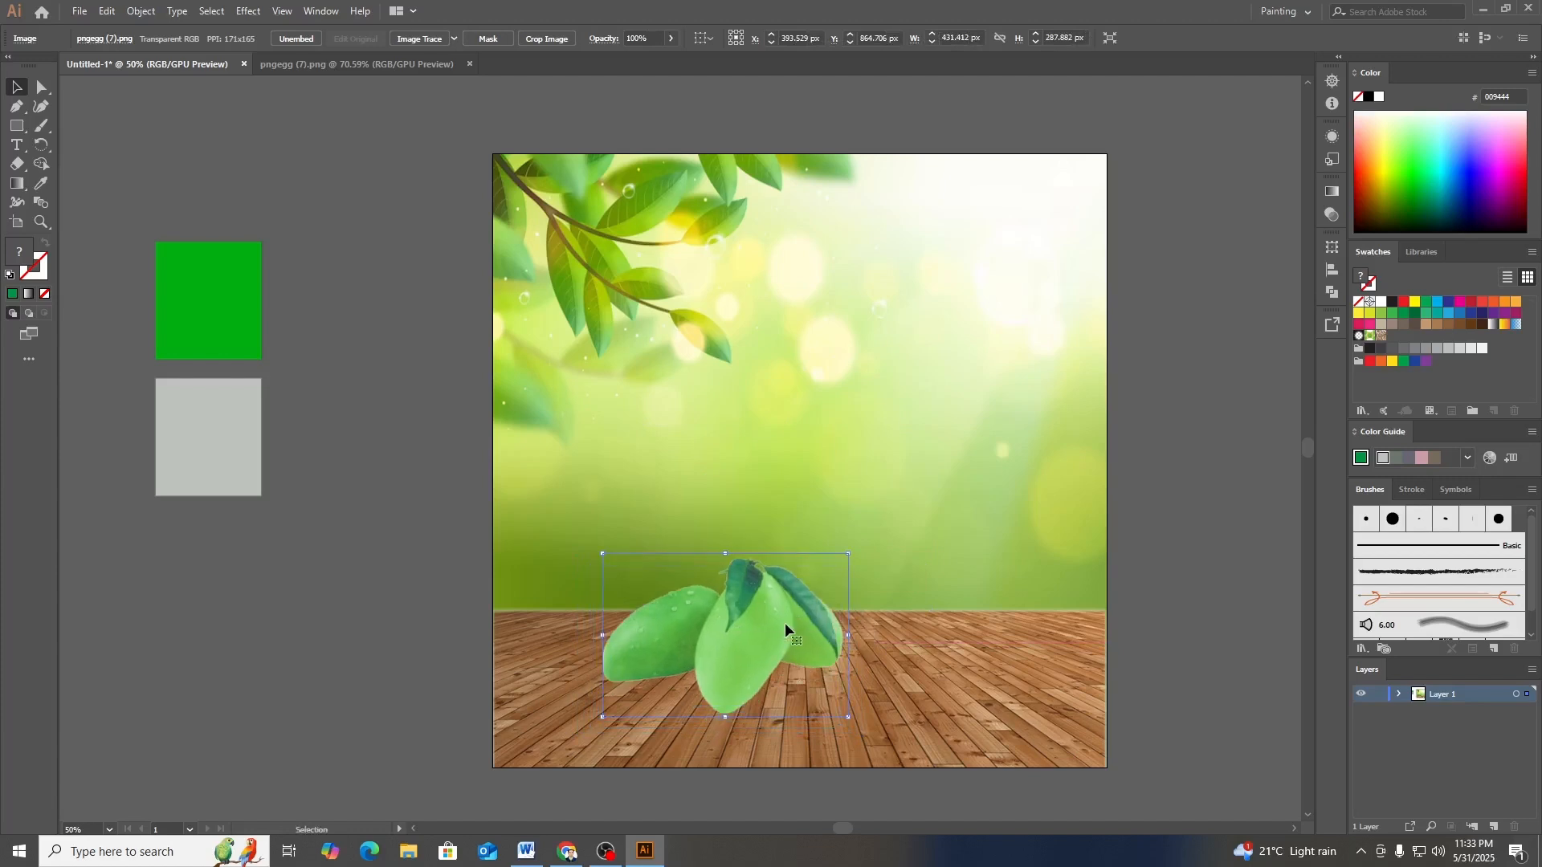
- Start a Drop Shadow effect on the mango image with preview on, Normal mode, 73% opacity and a 6 px X offset
click(246, 12)
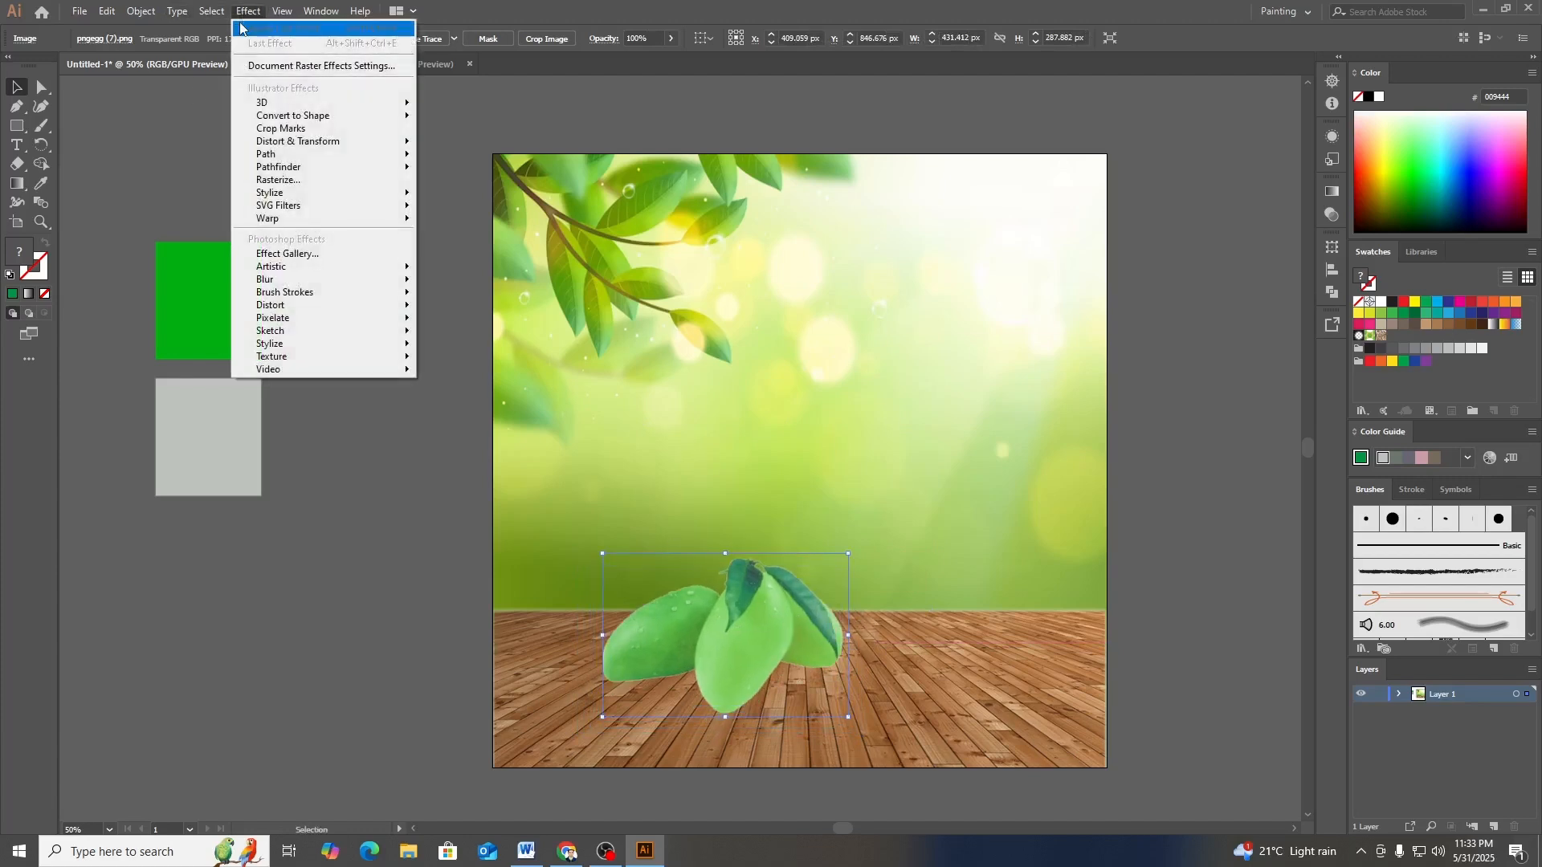
mouse_move(278, 211)
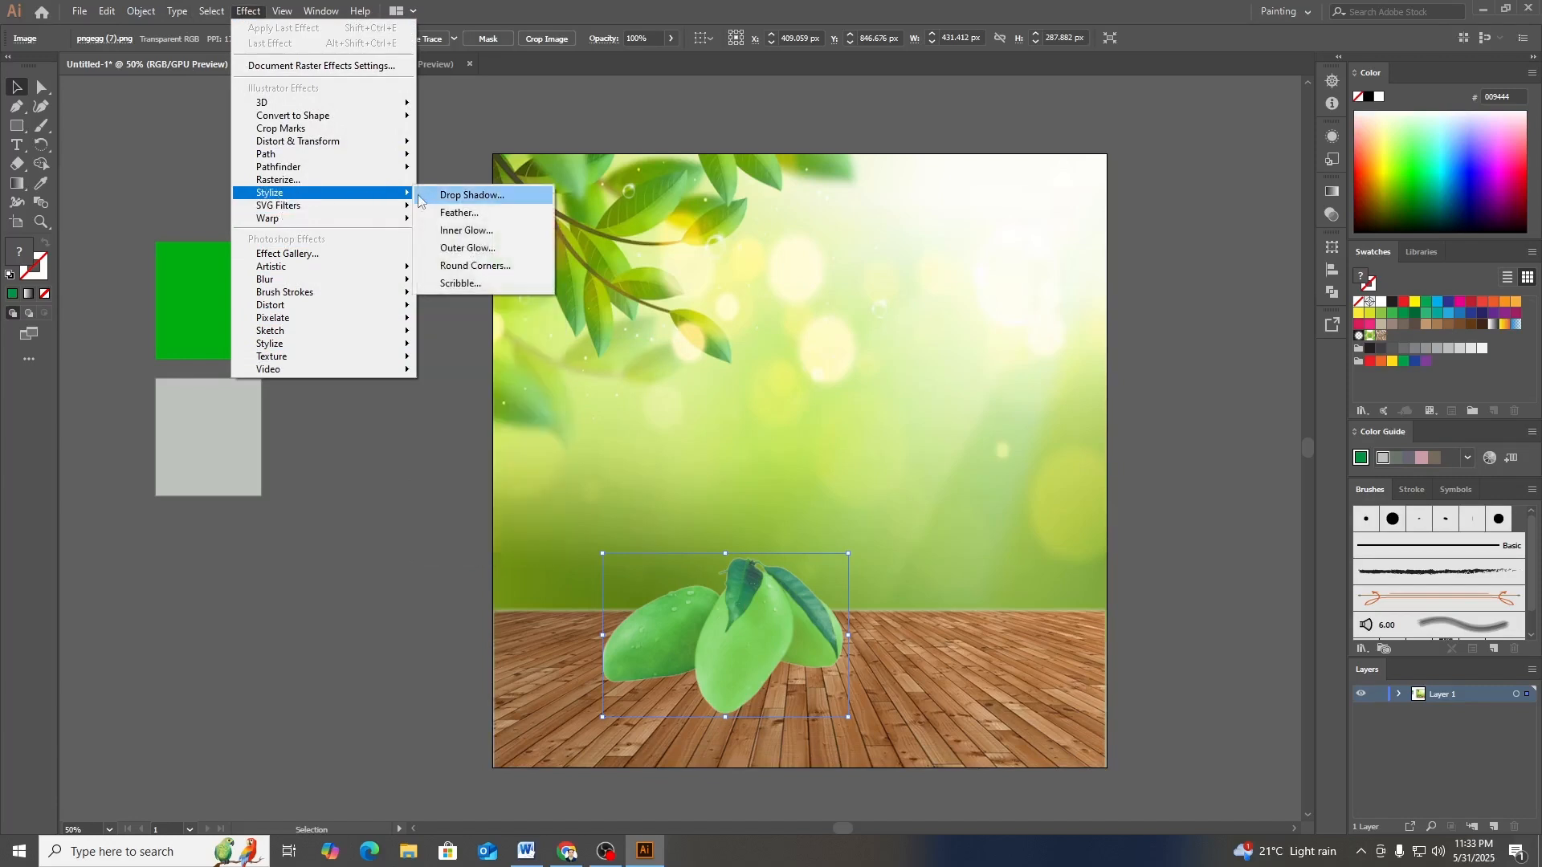
click(469, 195)
drag(791, 296, 1075, 283)
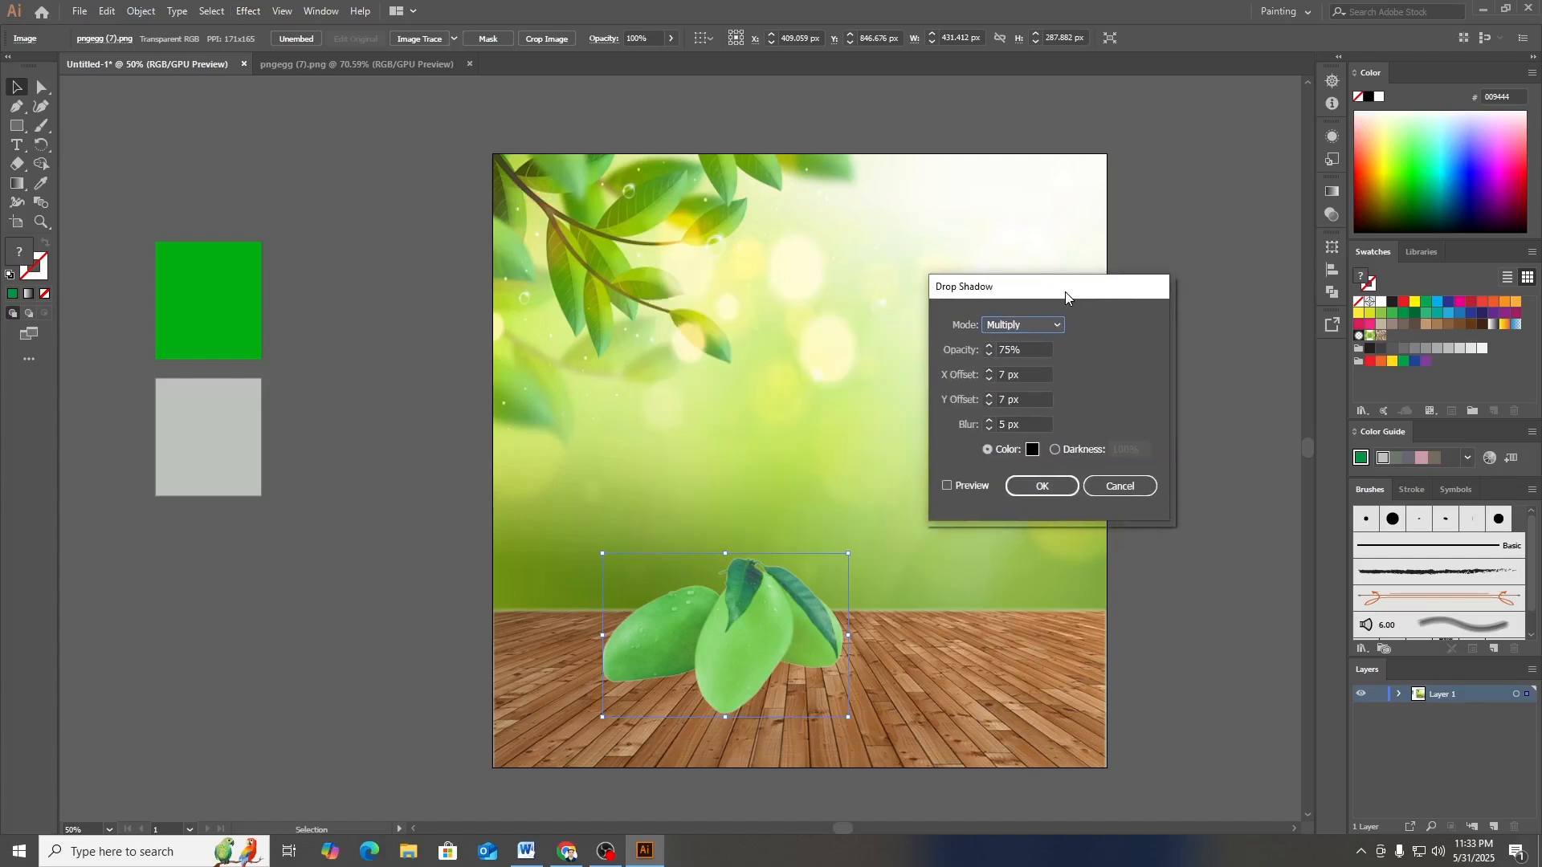
click(946, 483)
click(949, 482)
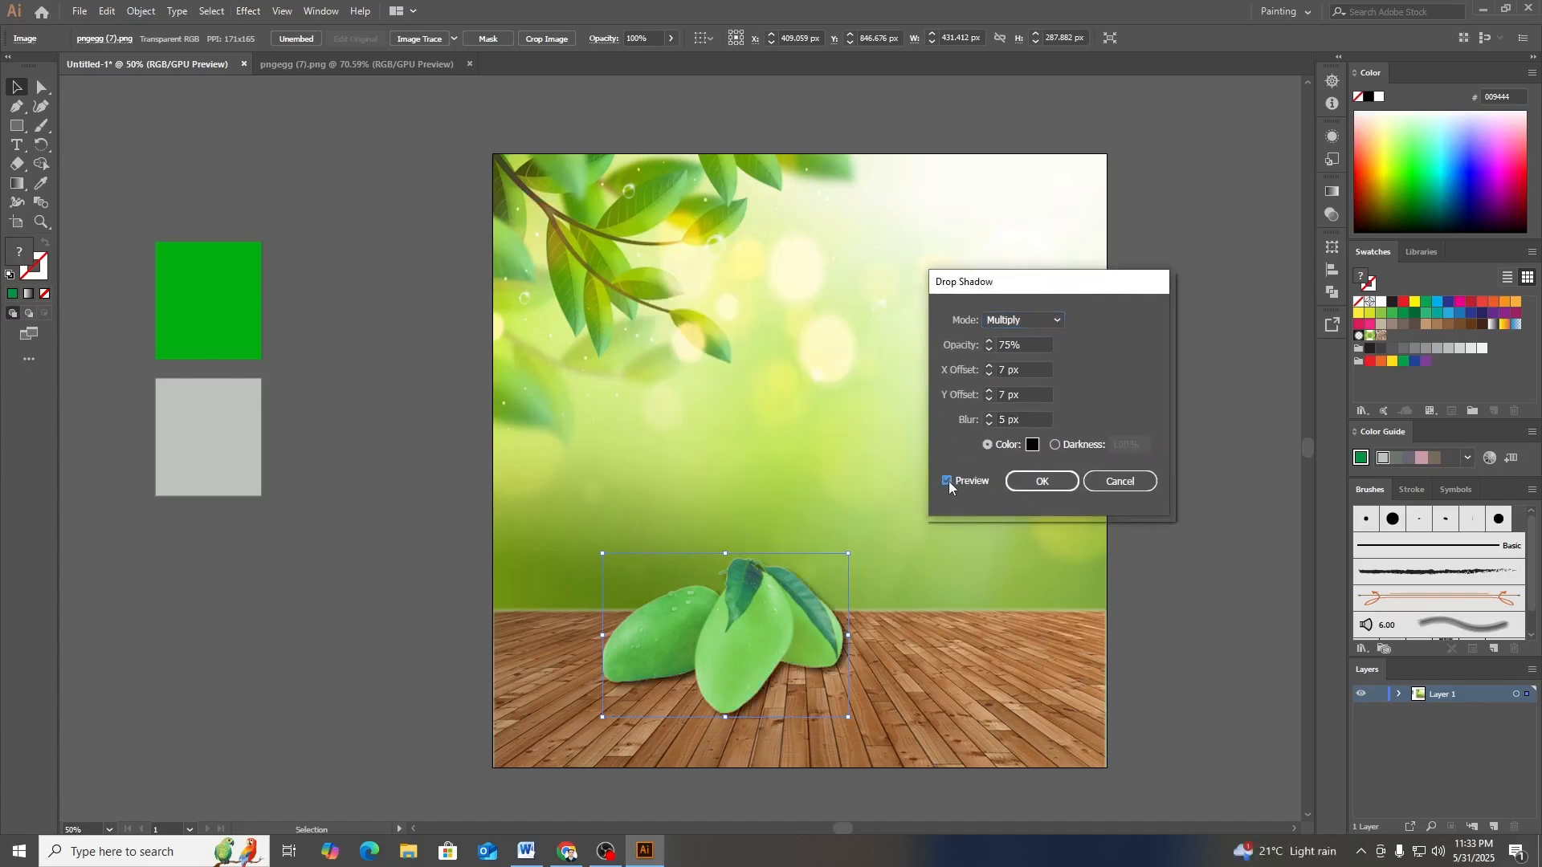
click(989, 348)
click(989, 348)
click(1015, 322)
click(1015, 352)
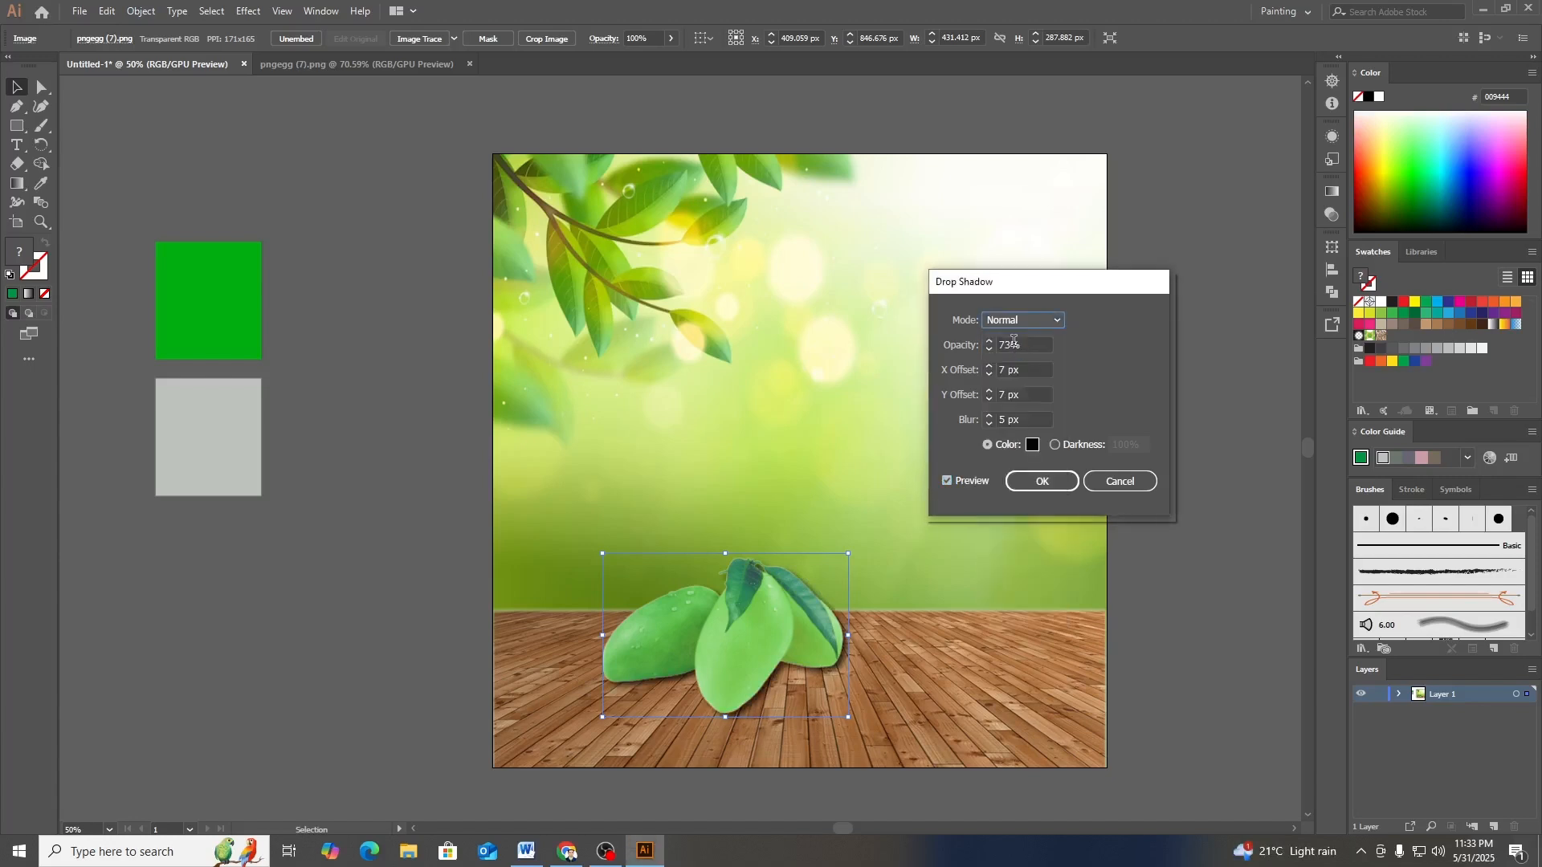
click(988, 377)
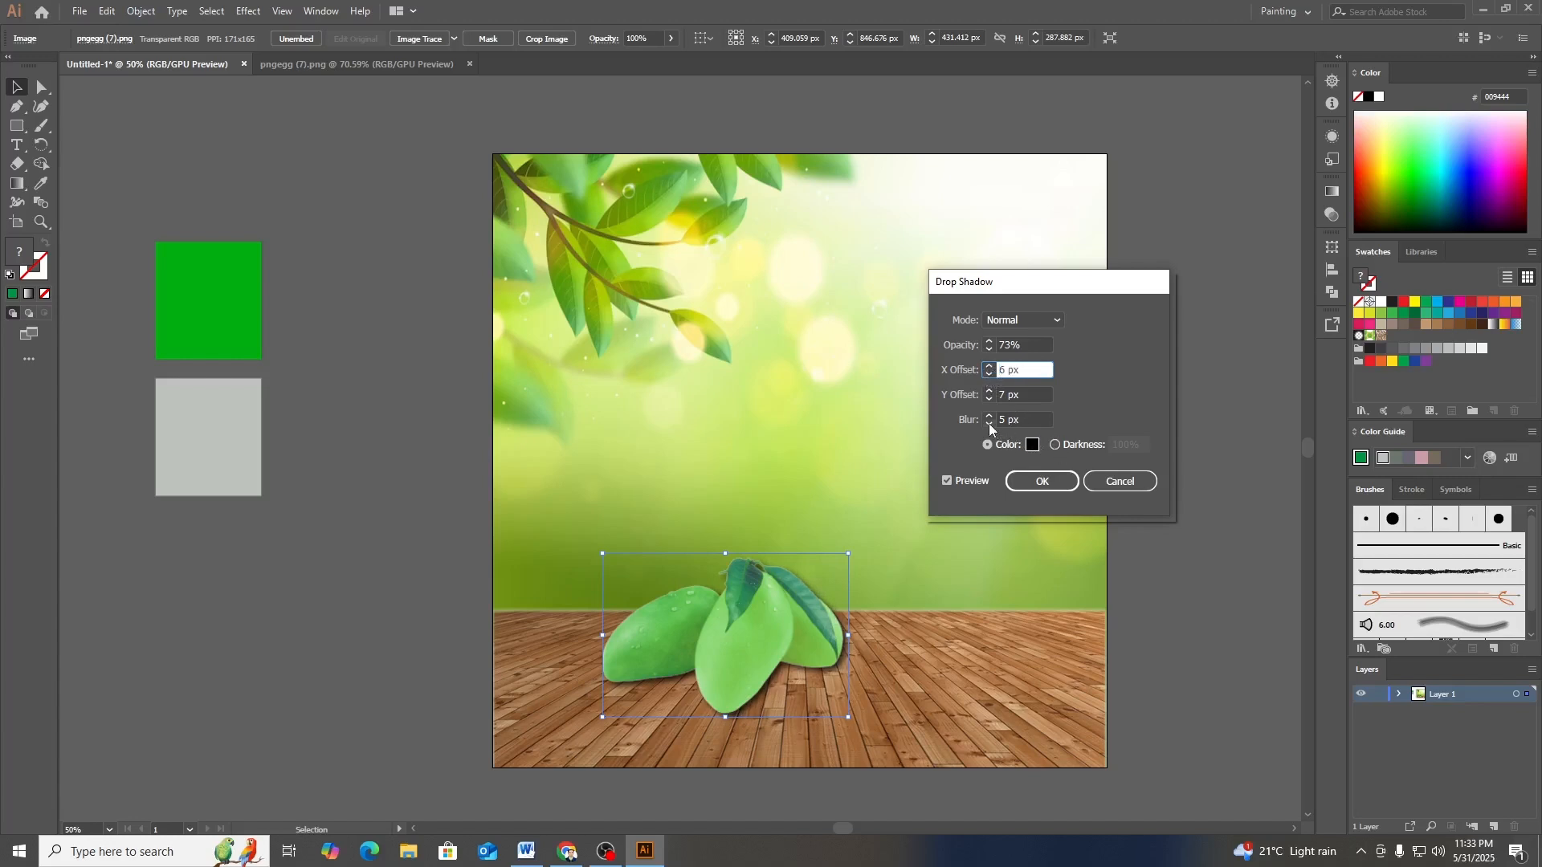
- Set the drop shadow's opacity to 40% and blur to 8 px, and apply the effect
click(988, 349)
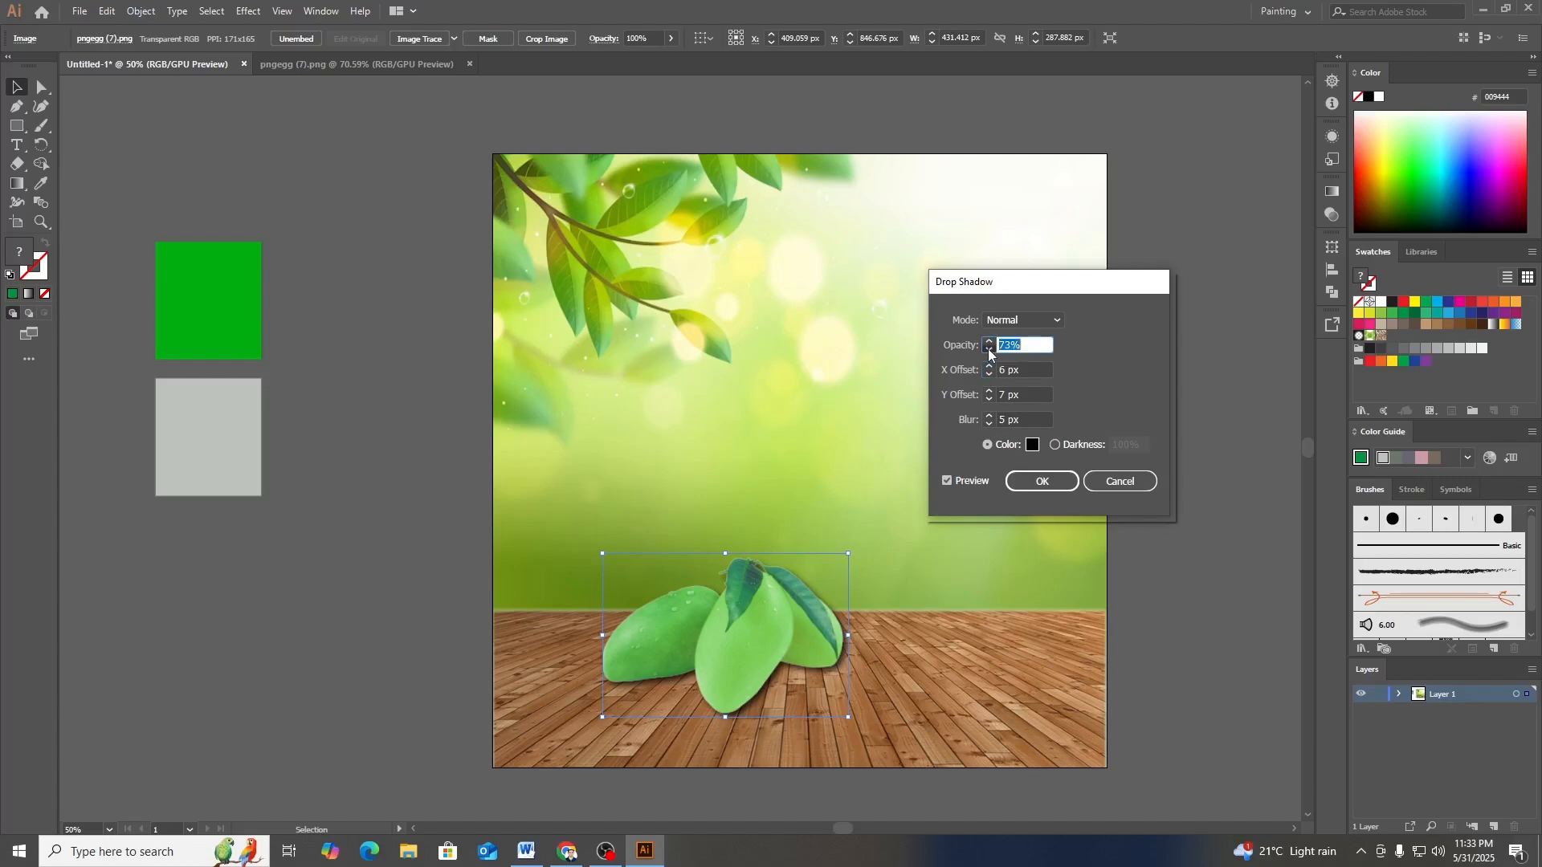
click(1010, 345)
click(1022, 375)
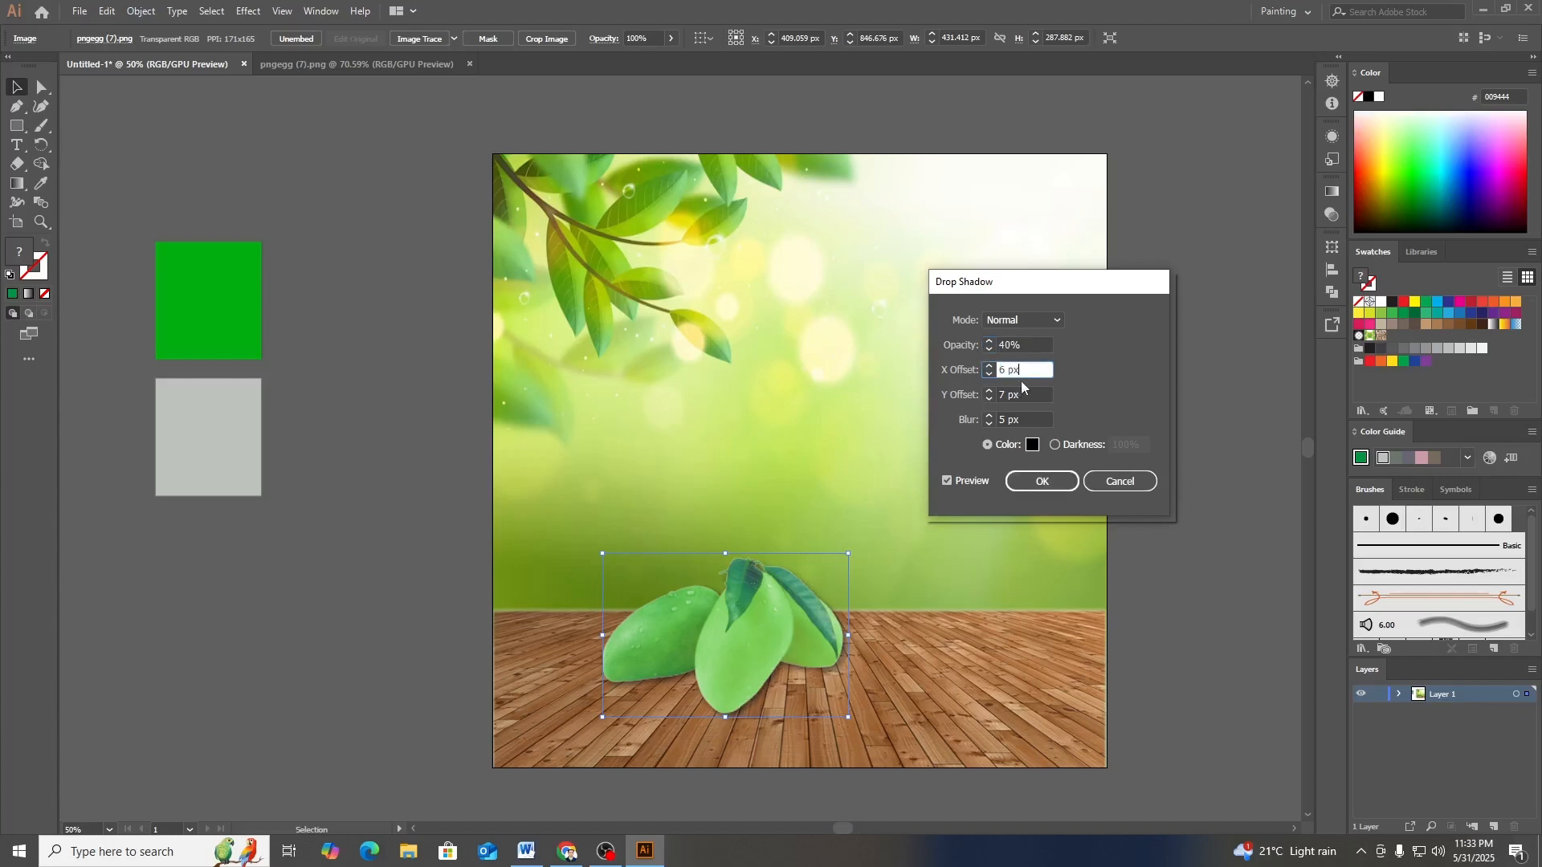
click(989, 417)
click(989, 417)
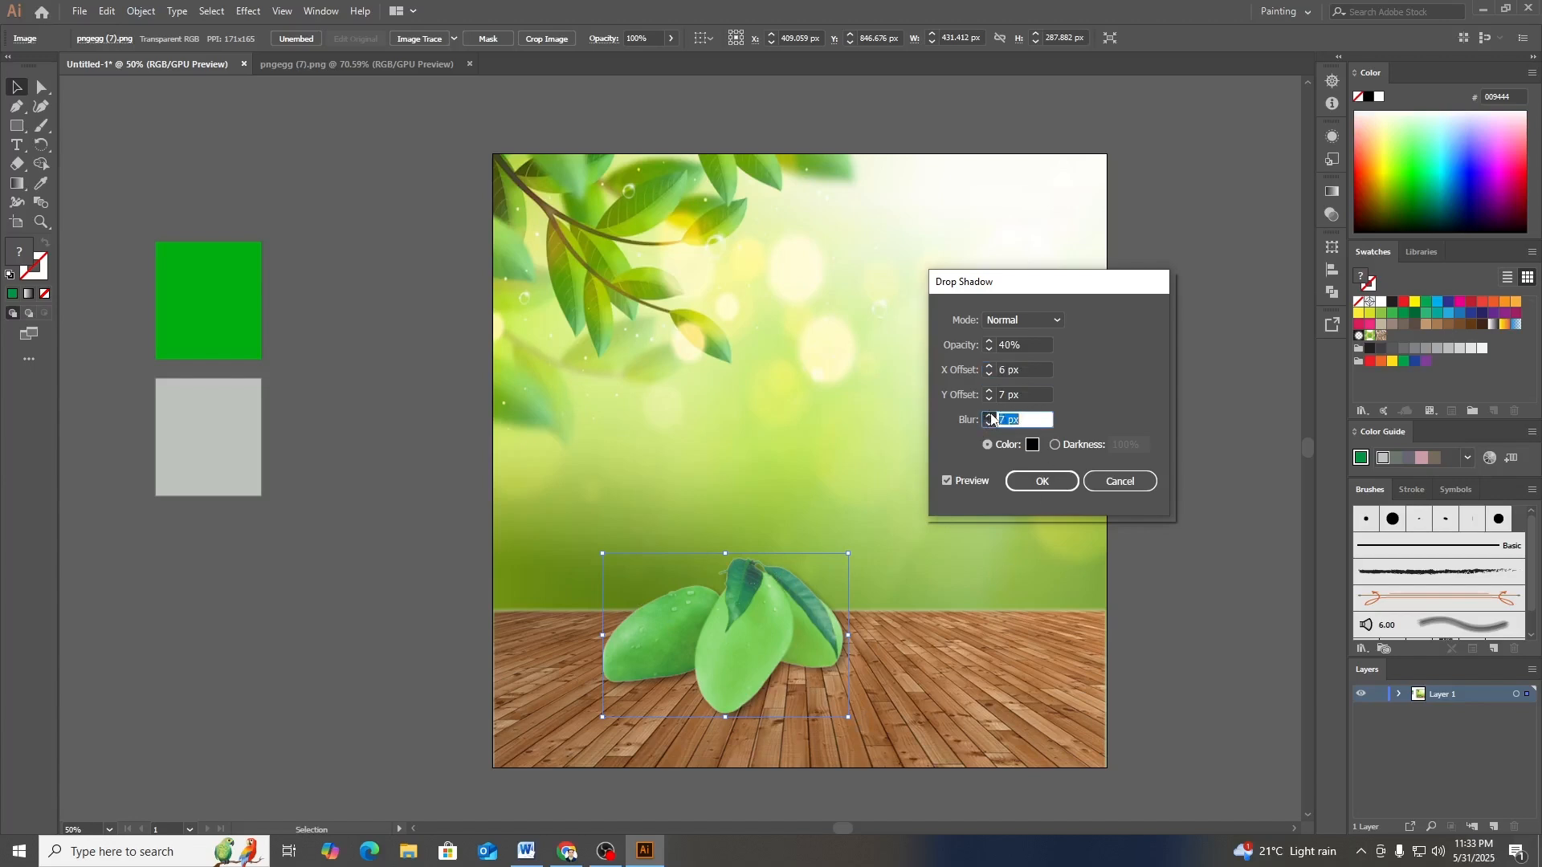
click(1042, 480)
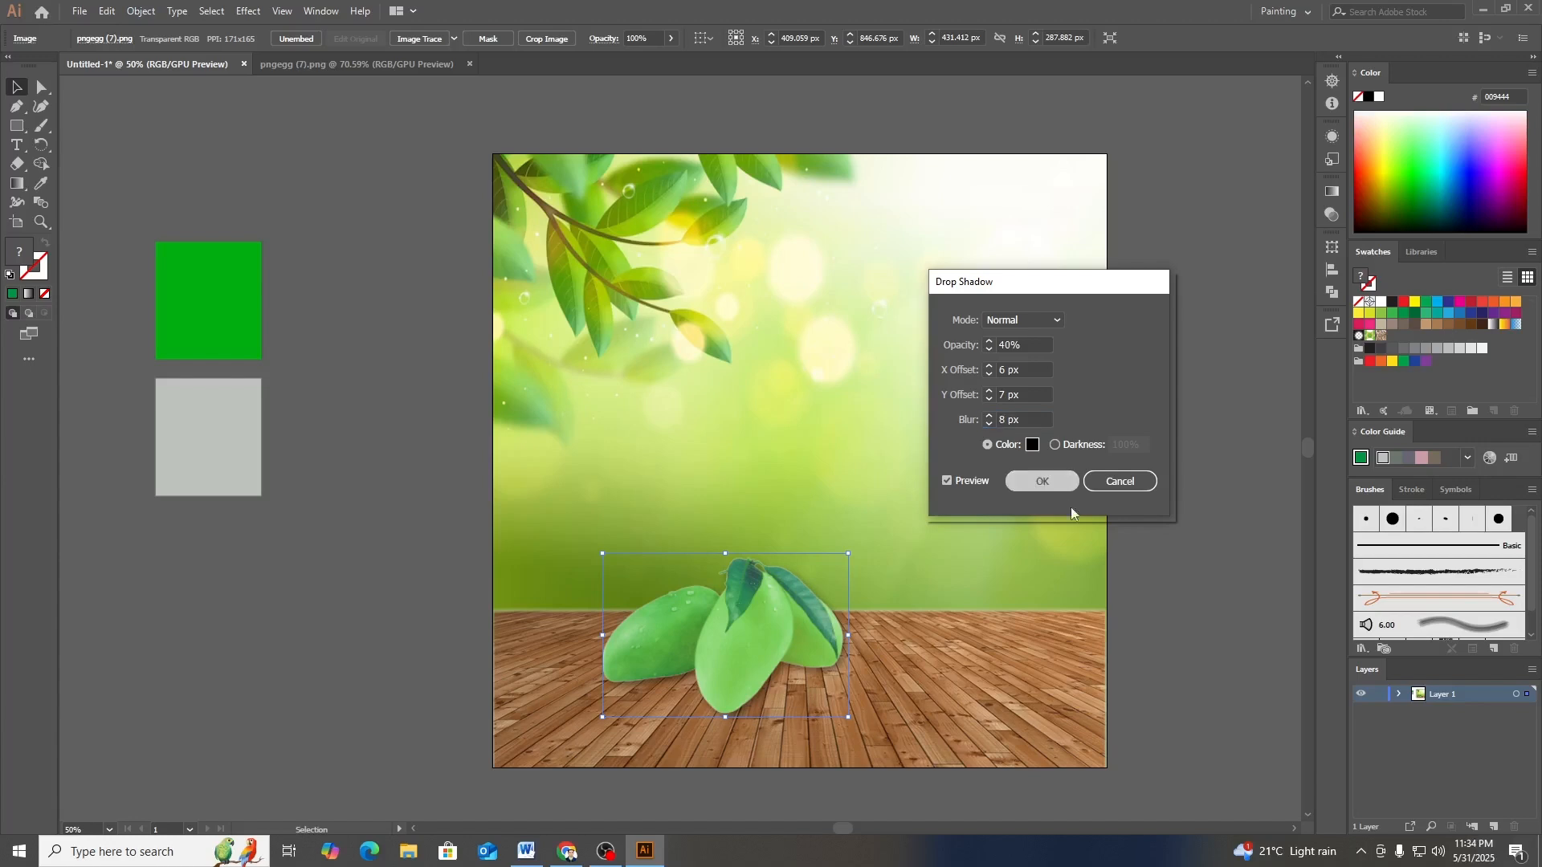
- Move the mango image slightly lower on the wood floor and deselect it
click(441, 489)
mouse_move(779, 632)
mouse_down()
mouse_move(774, 655)
mouse_move(780, 639)
mouse_up()
click(1165, 570)
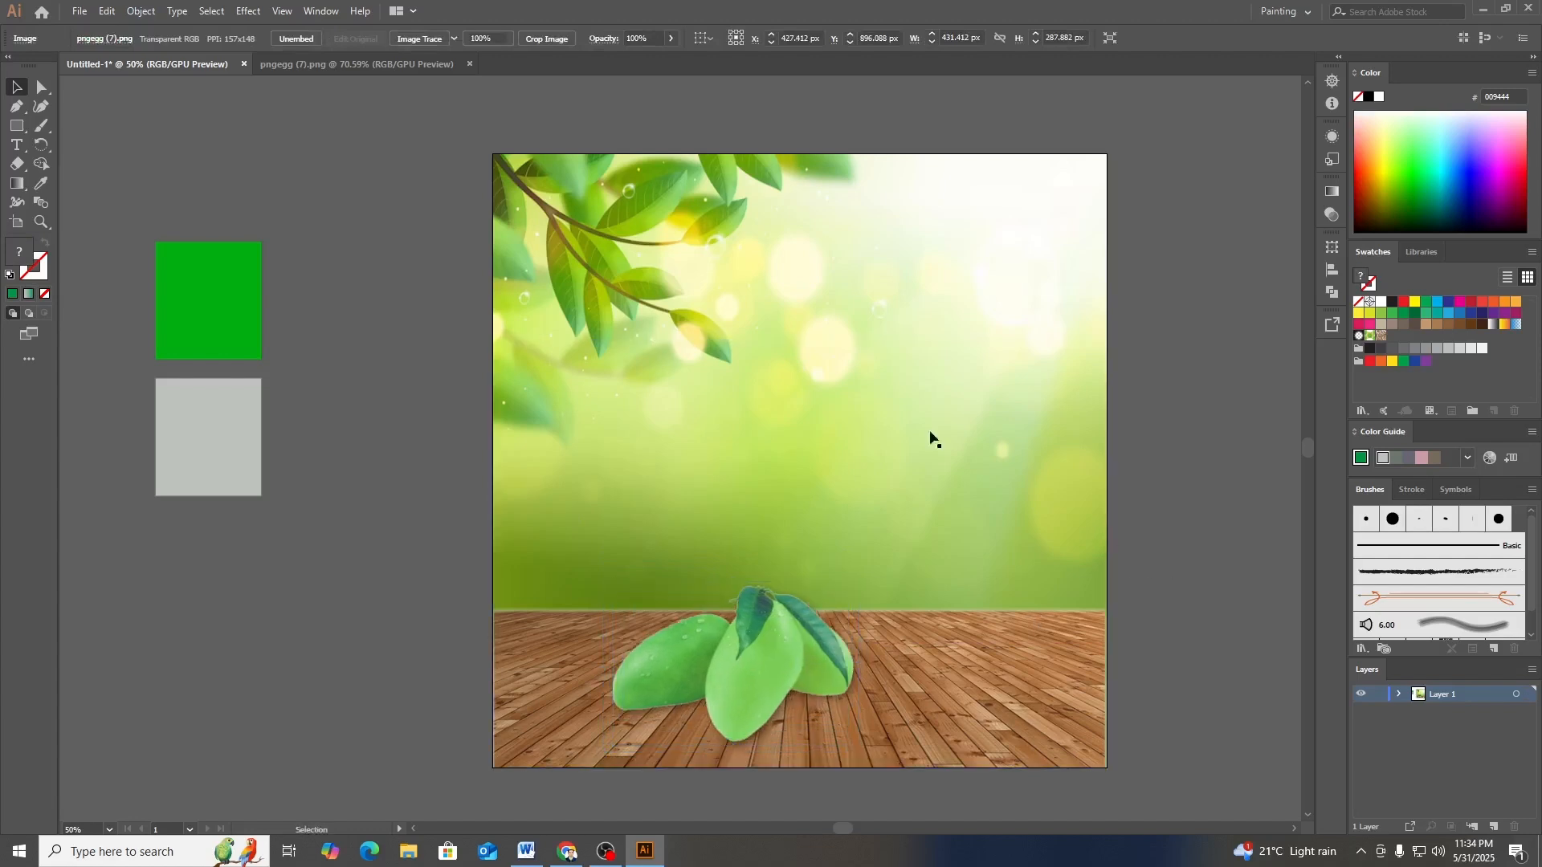
- Close the mango source document and open the maxresdefault-Photoroom food plate image
click(332, 64)
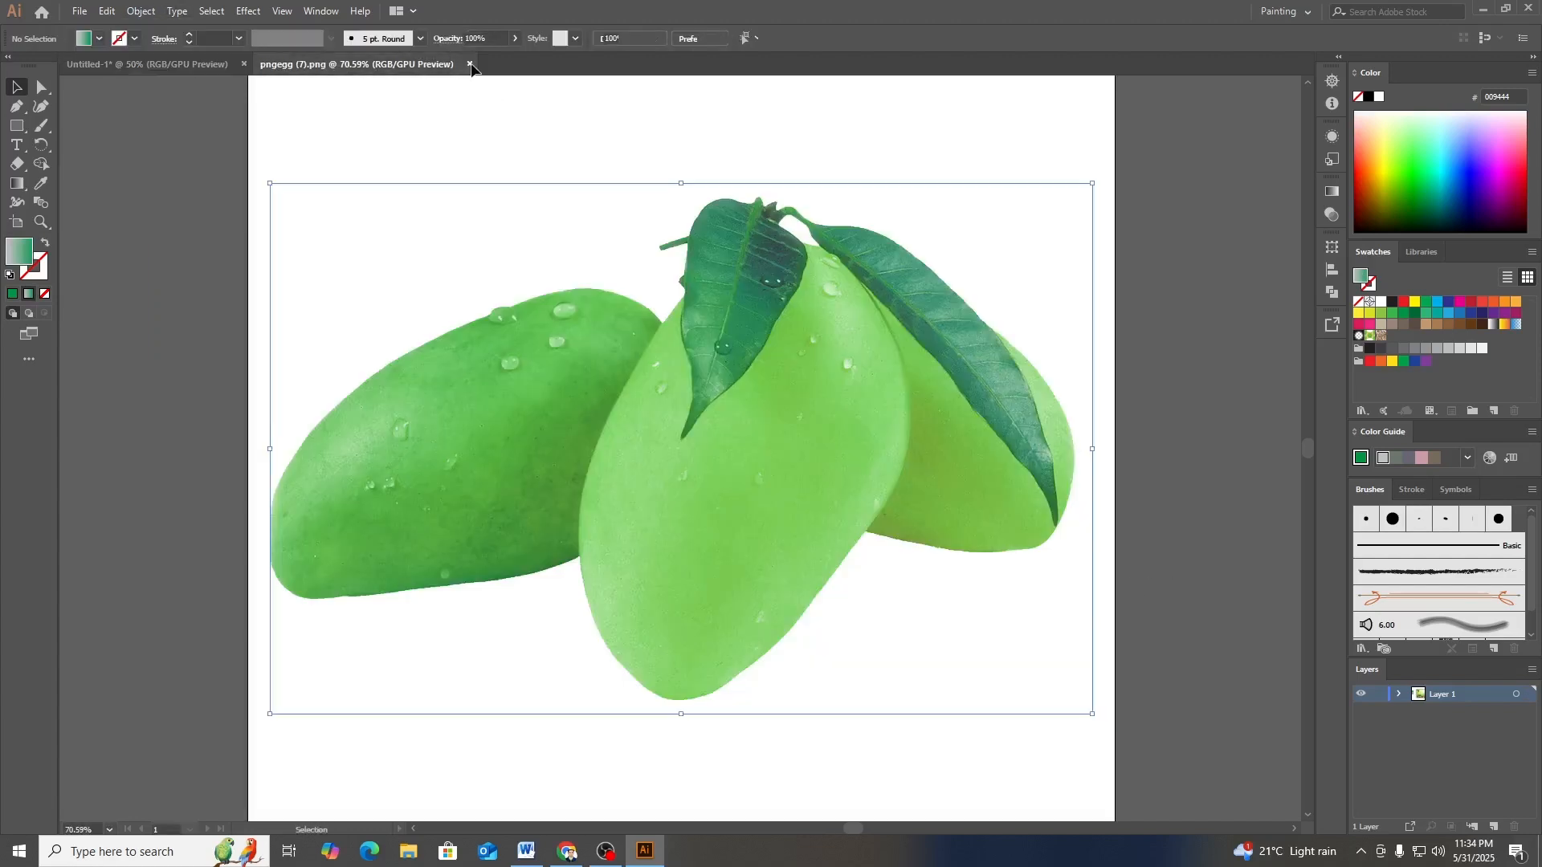
click(470, 64)
click(72, 12)
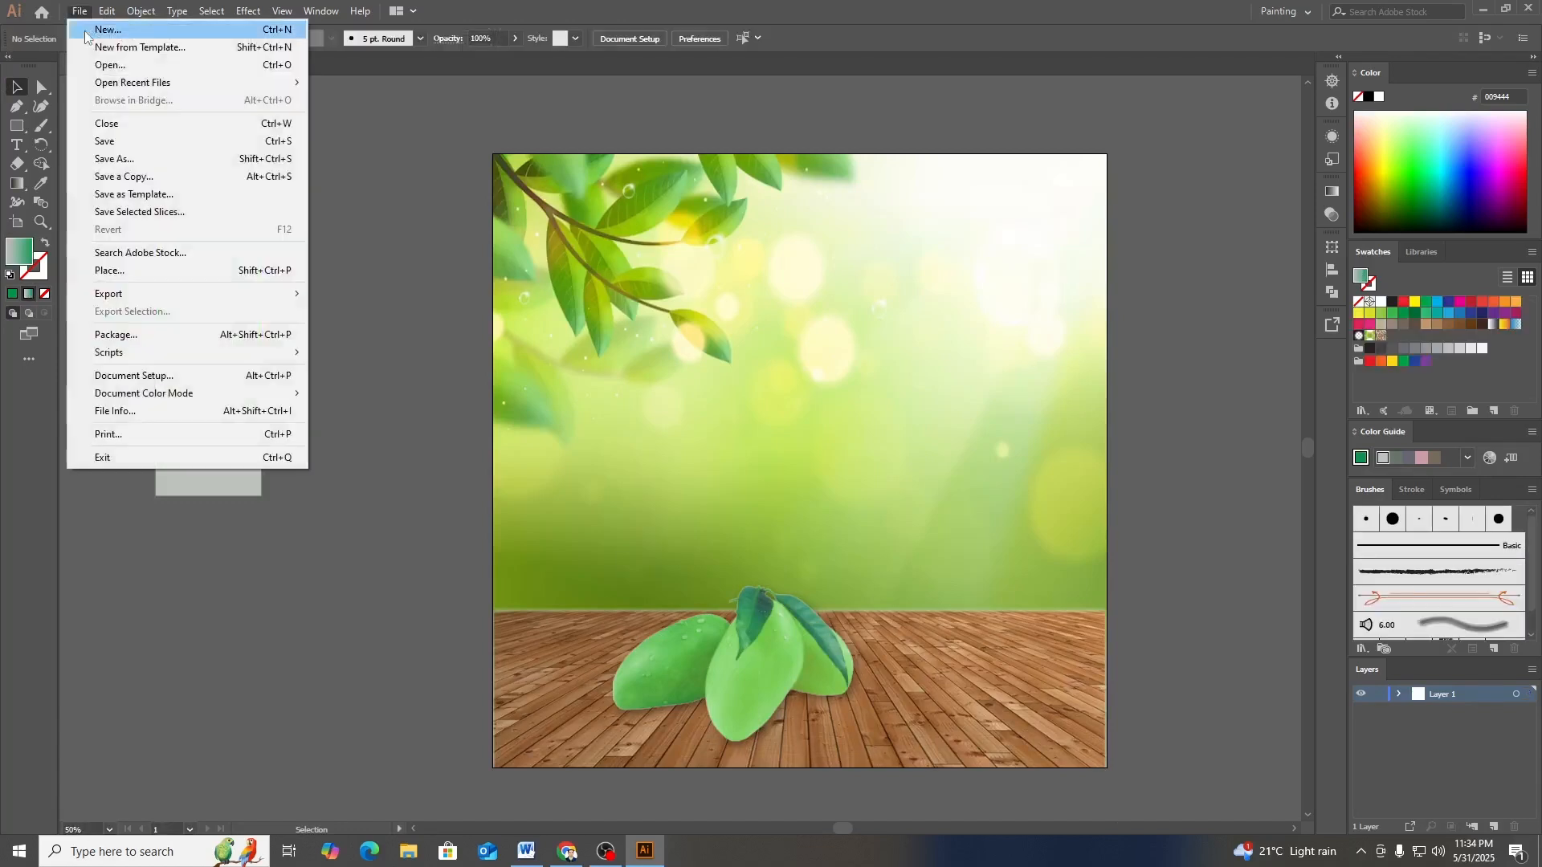
click(104, 68)
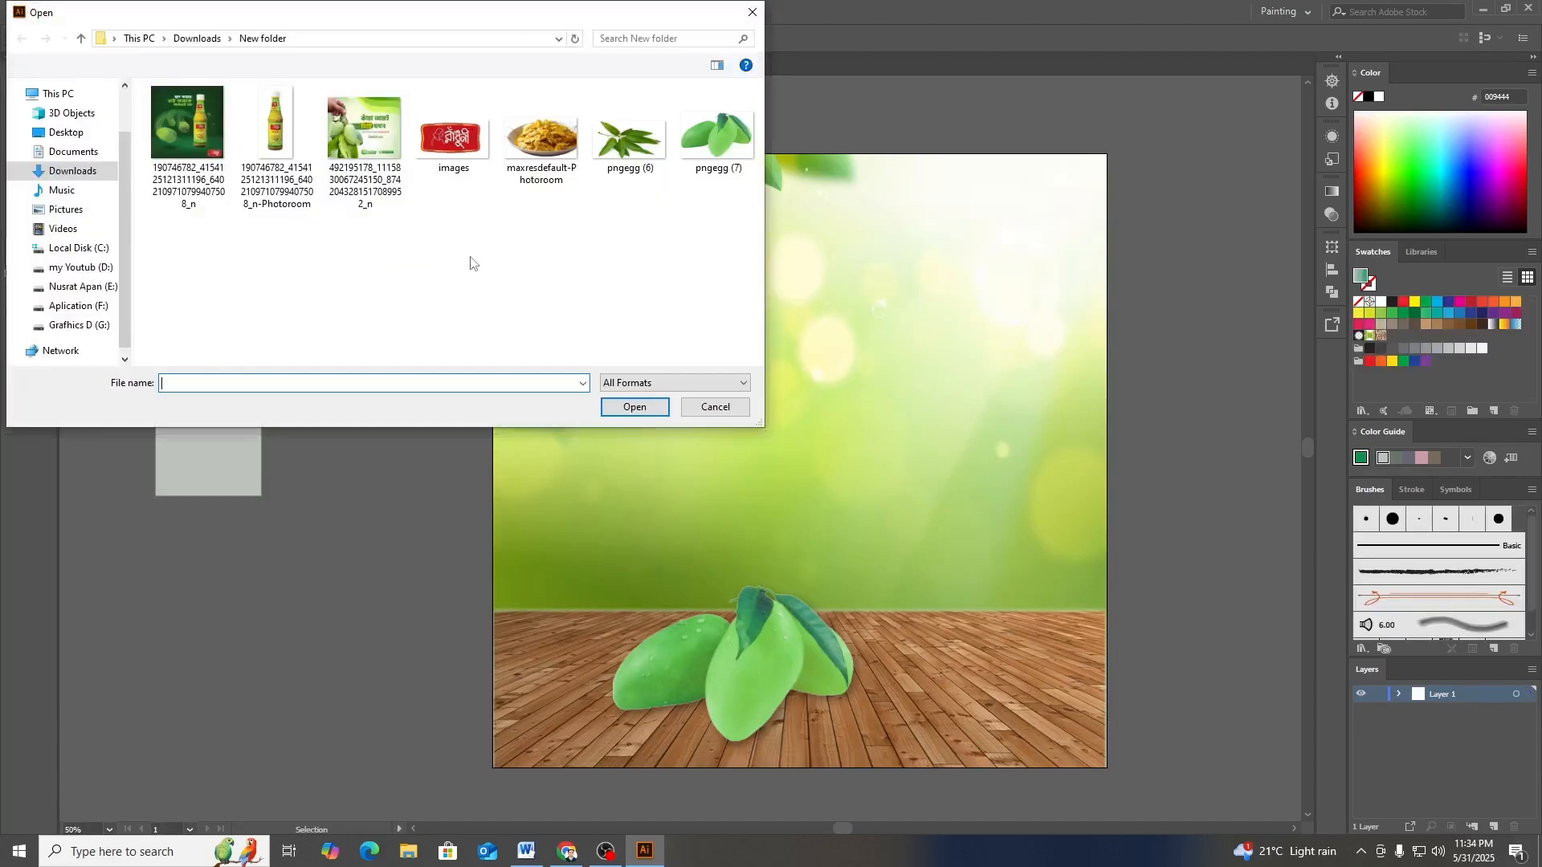
double_click(551, 152)
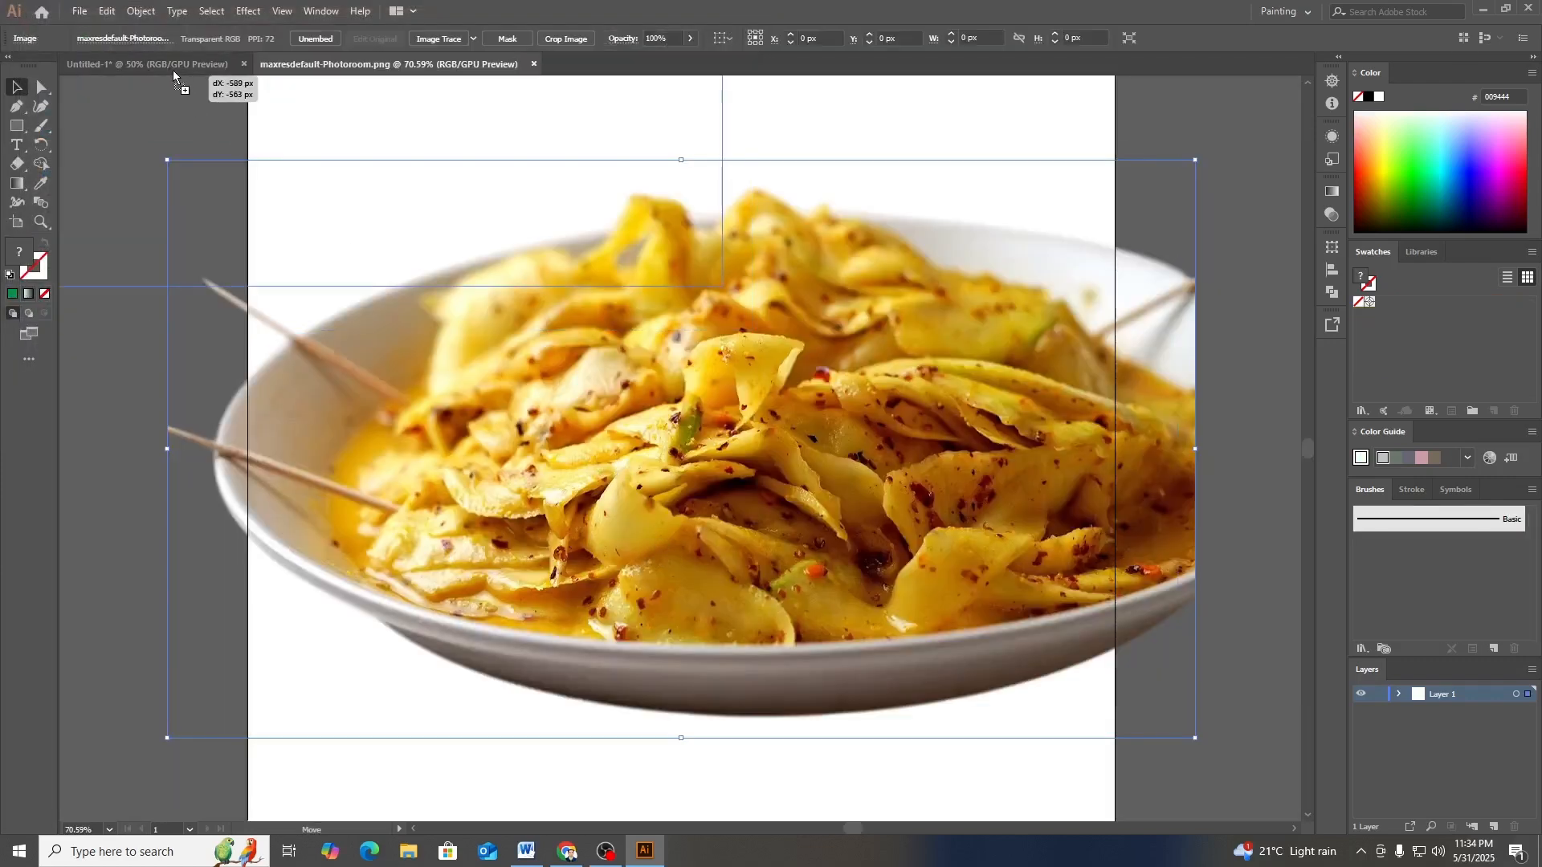
- Bring the food plate image into the design, scale it proportionally to about 554 × 311 px and place it on the floor's right end
click(172, 66)
drag(624, 526, 638, 551)
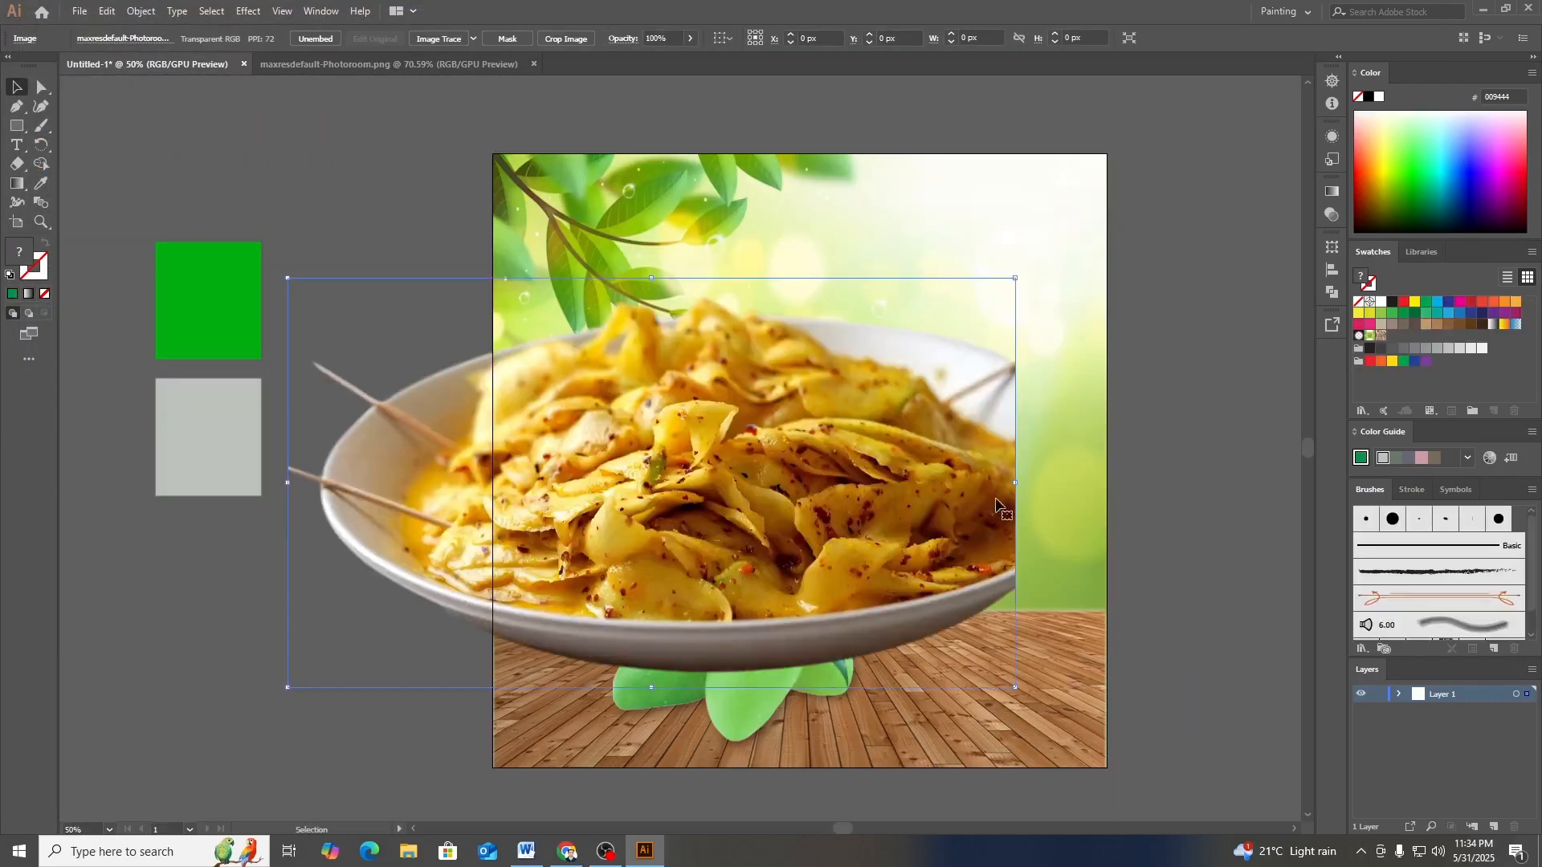
drag(1015, 278, 792, 458)
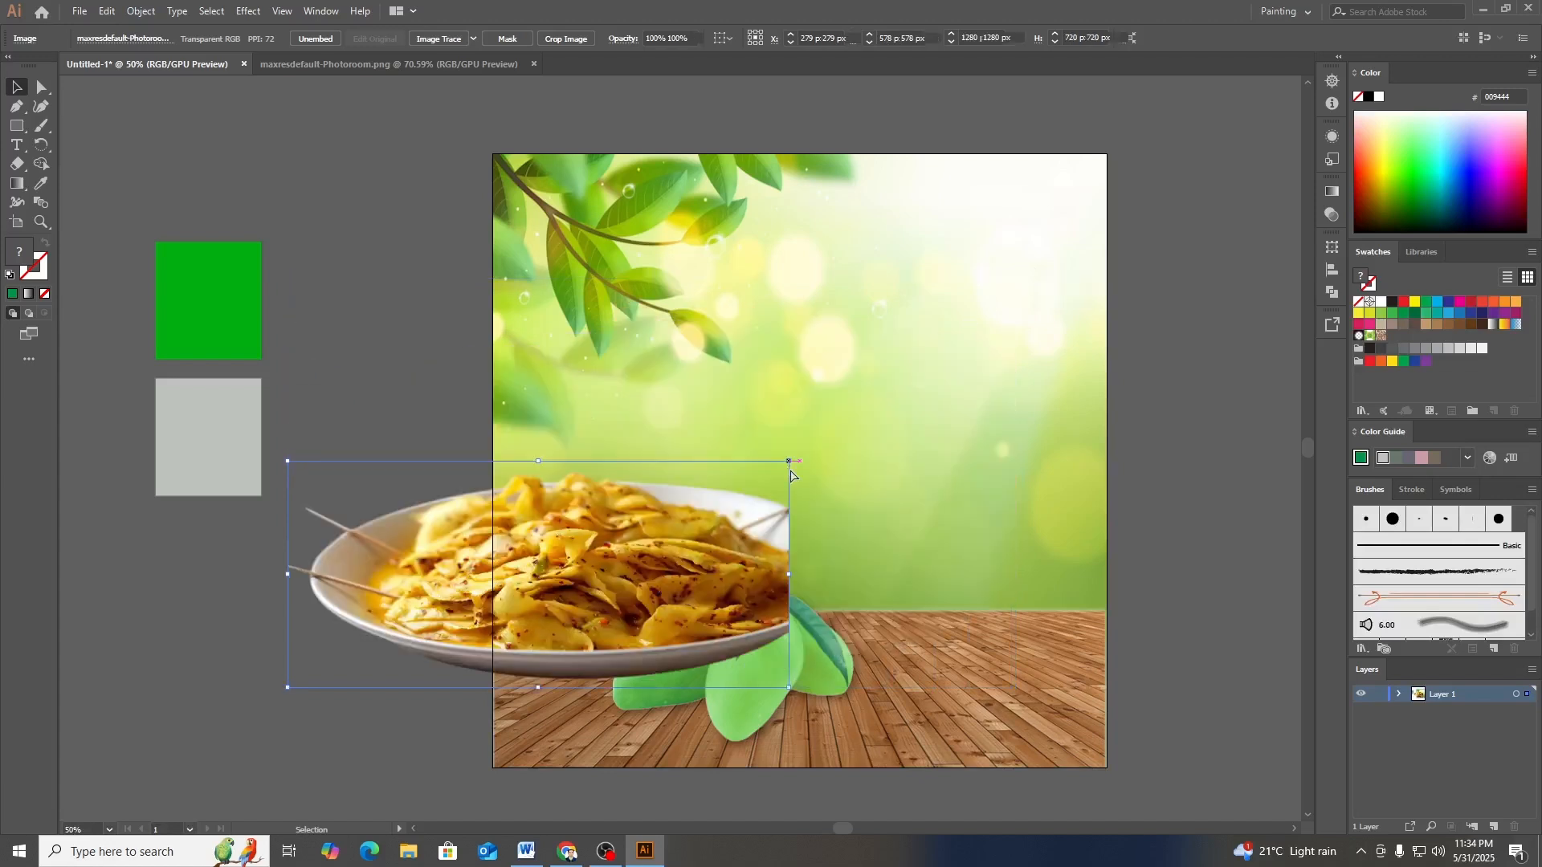
key(ctrl+z)
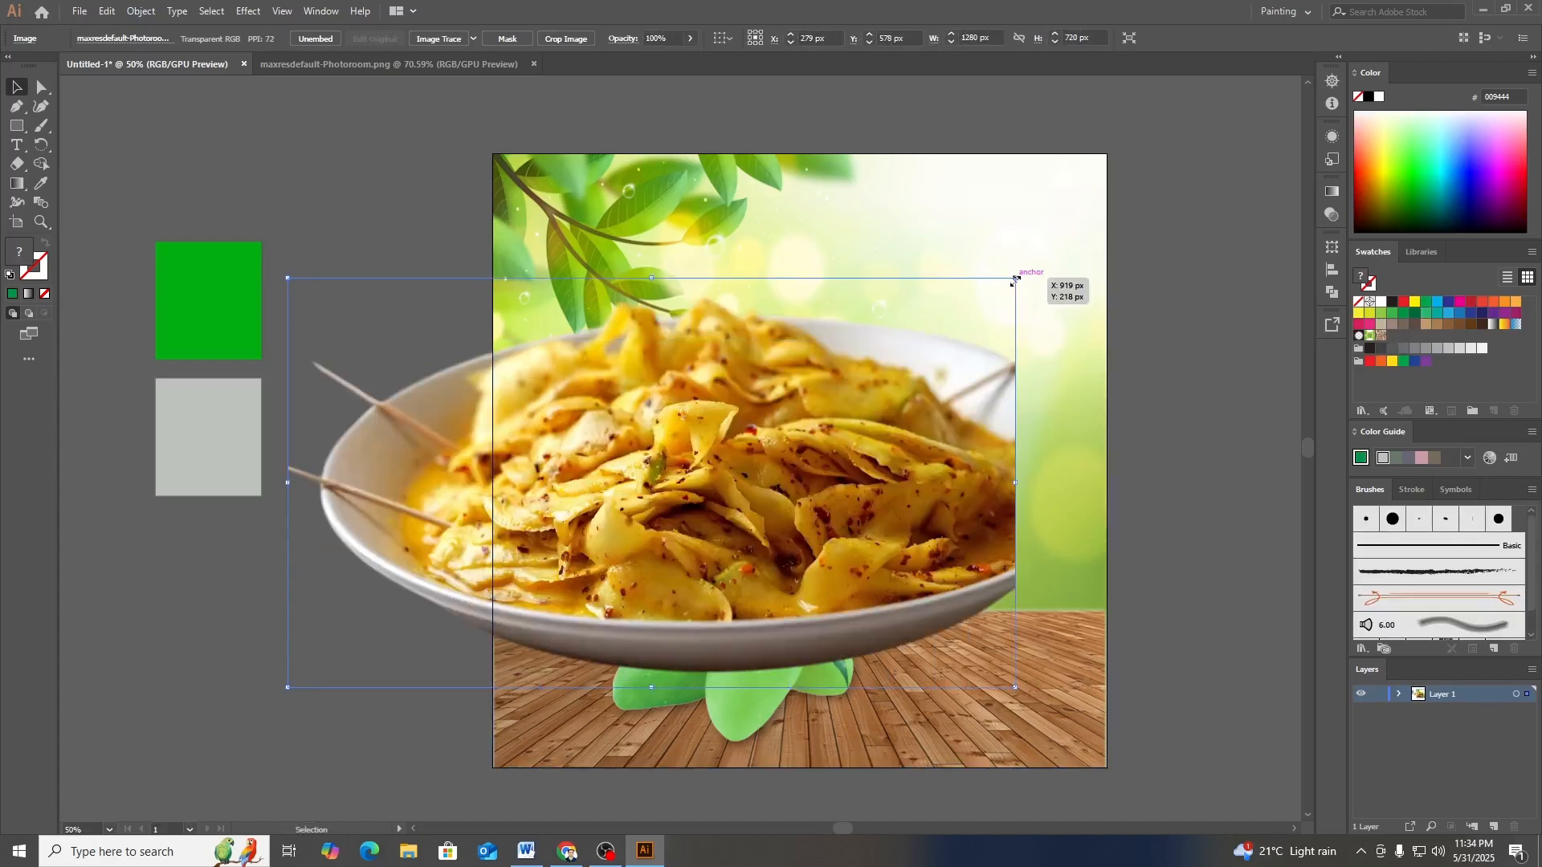
drag(1016, 279, 959, 640)
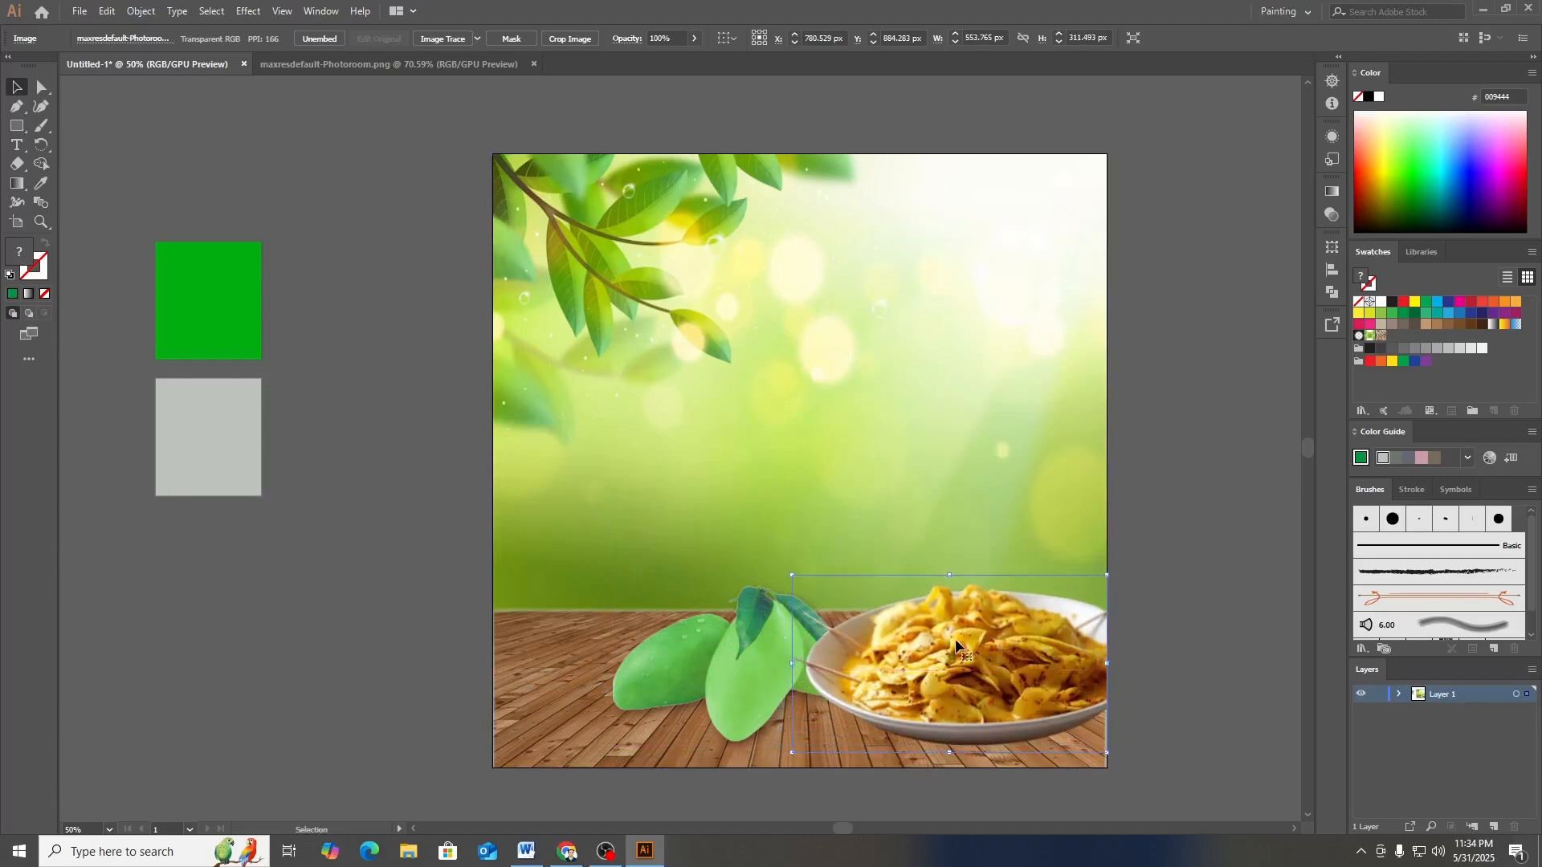
click(1140, 643)
- Enlarge the mango image slightly to about 438 × 293 px and shift it a little to the left, away from the plate
click(750, 673)
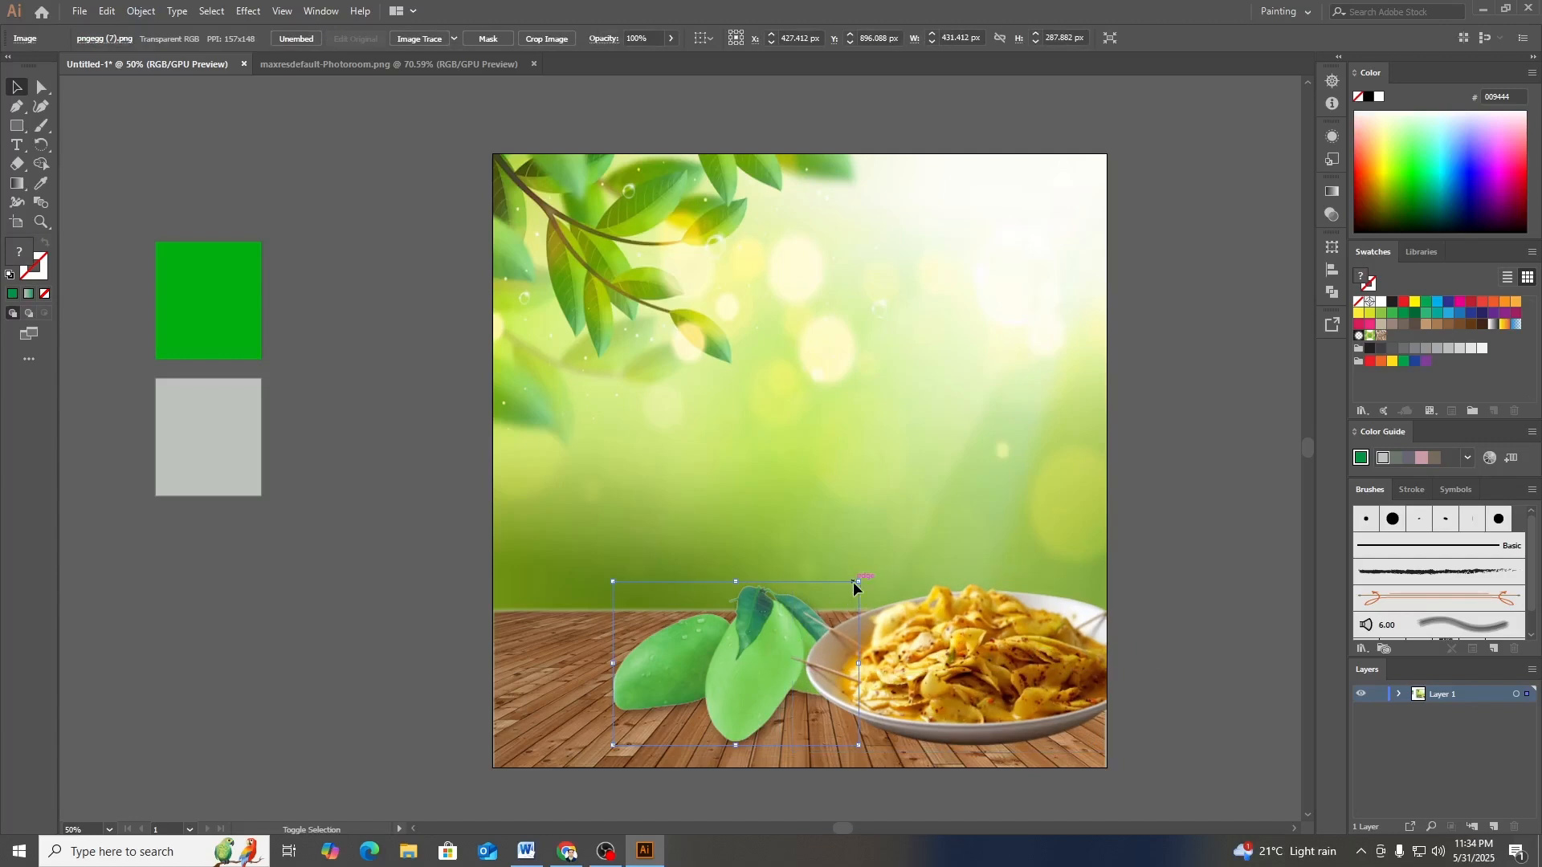
drag(859, 581, 865, 571)
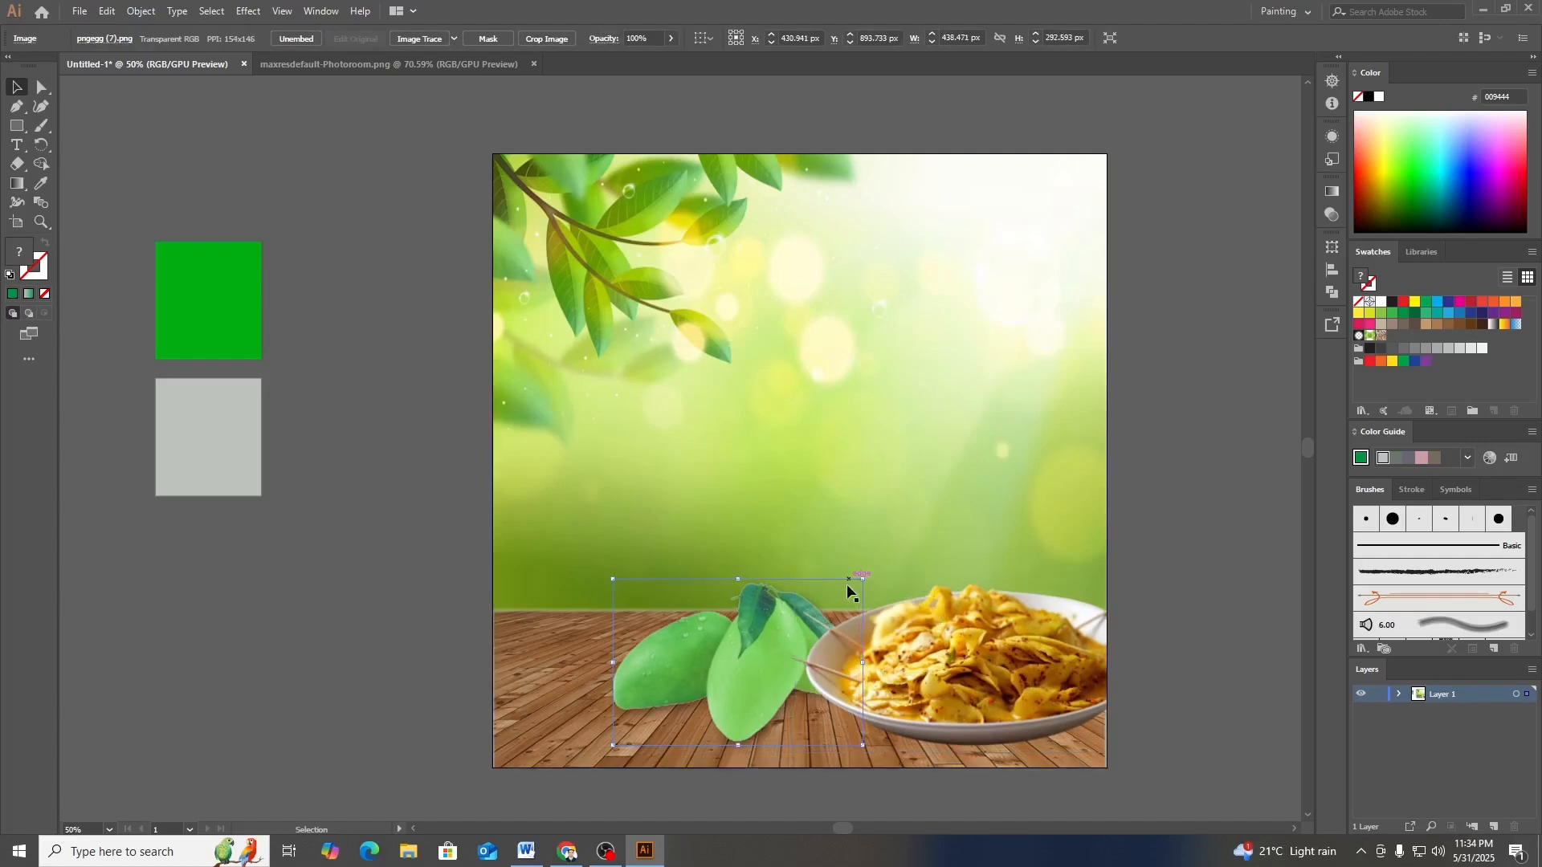
drag(716, 678, 711, 678)
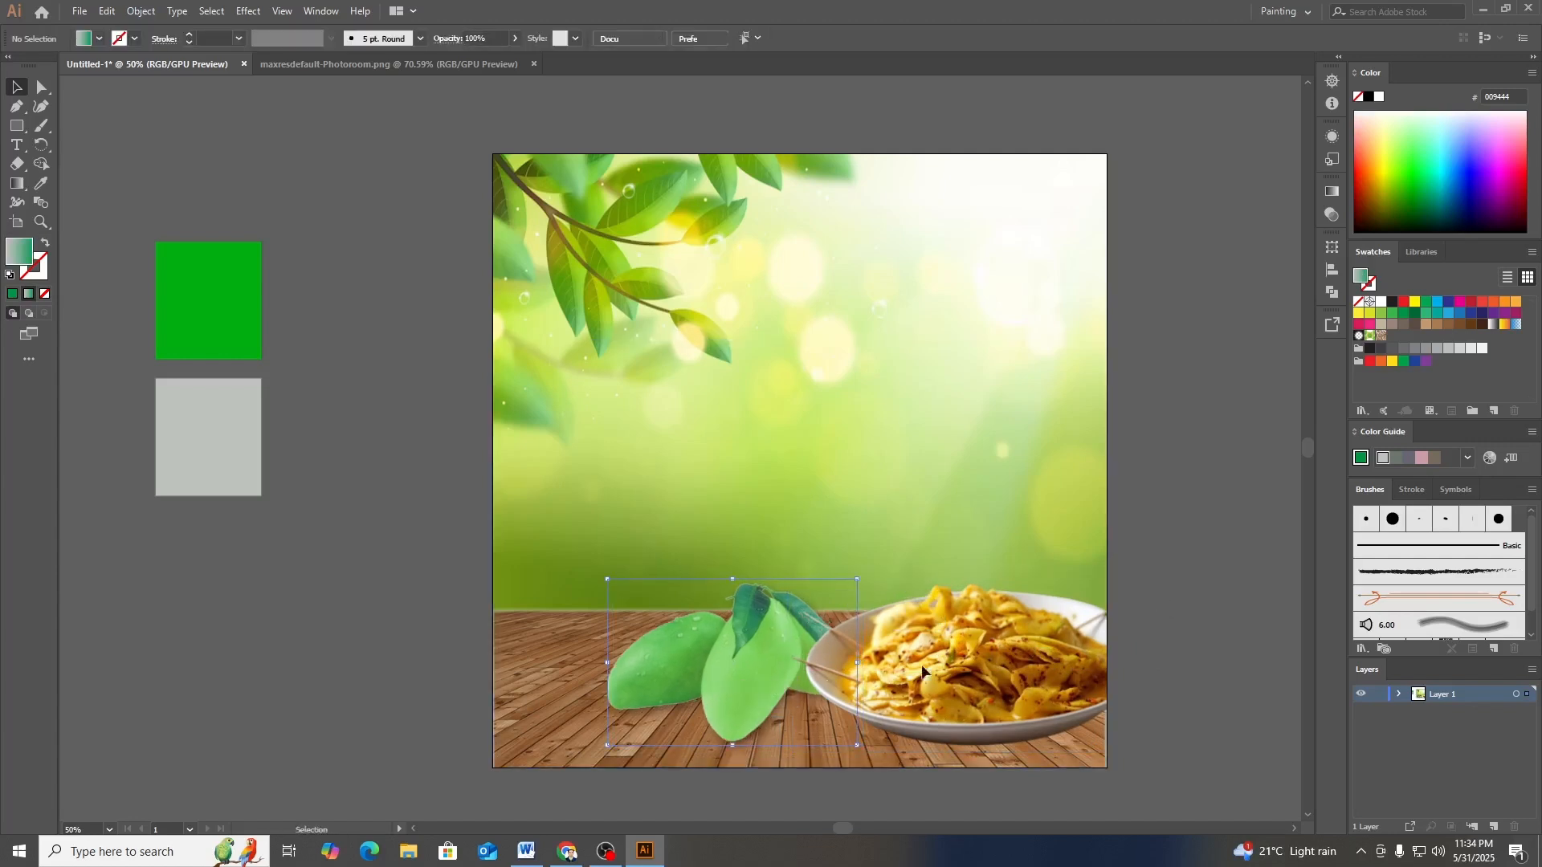
click(1147, 571)
click(779, 667)
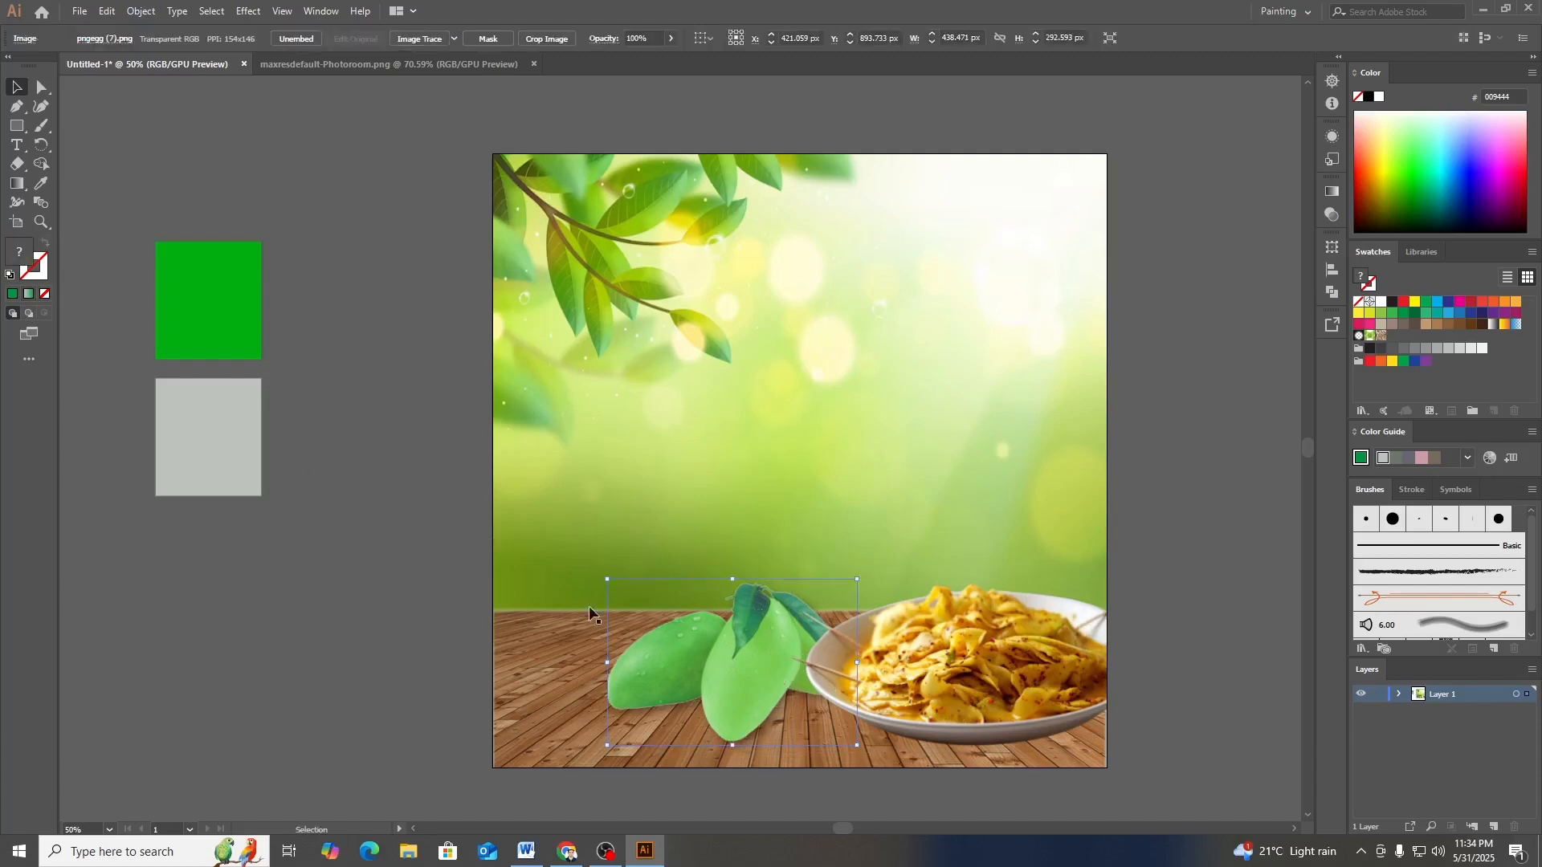
- Scale the food plate down to about 394 × 221 px and position it against the artboard's right edge on the floor
click(1078, 711)
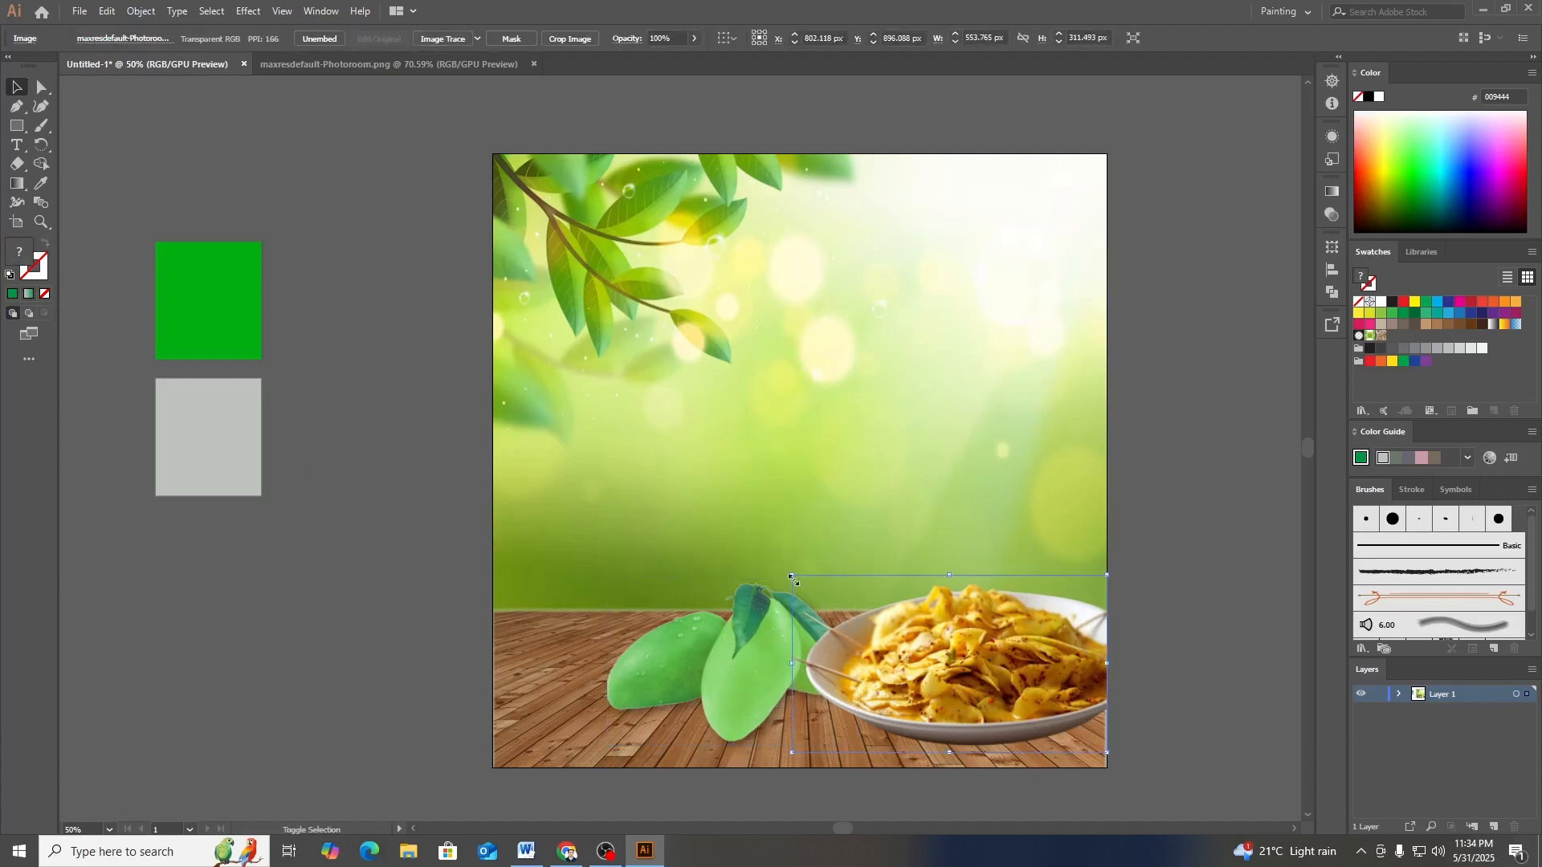
drag(793, 578, 835, 600)
drag(901, 643, 913, 643)
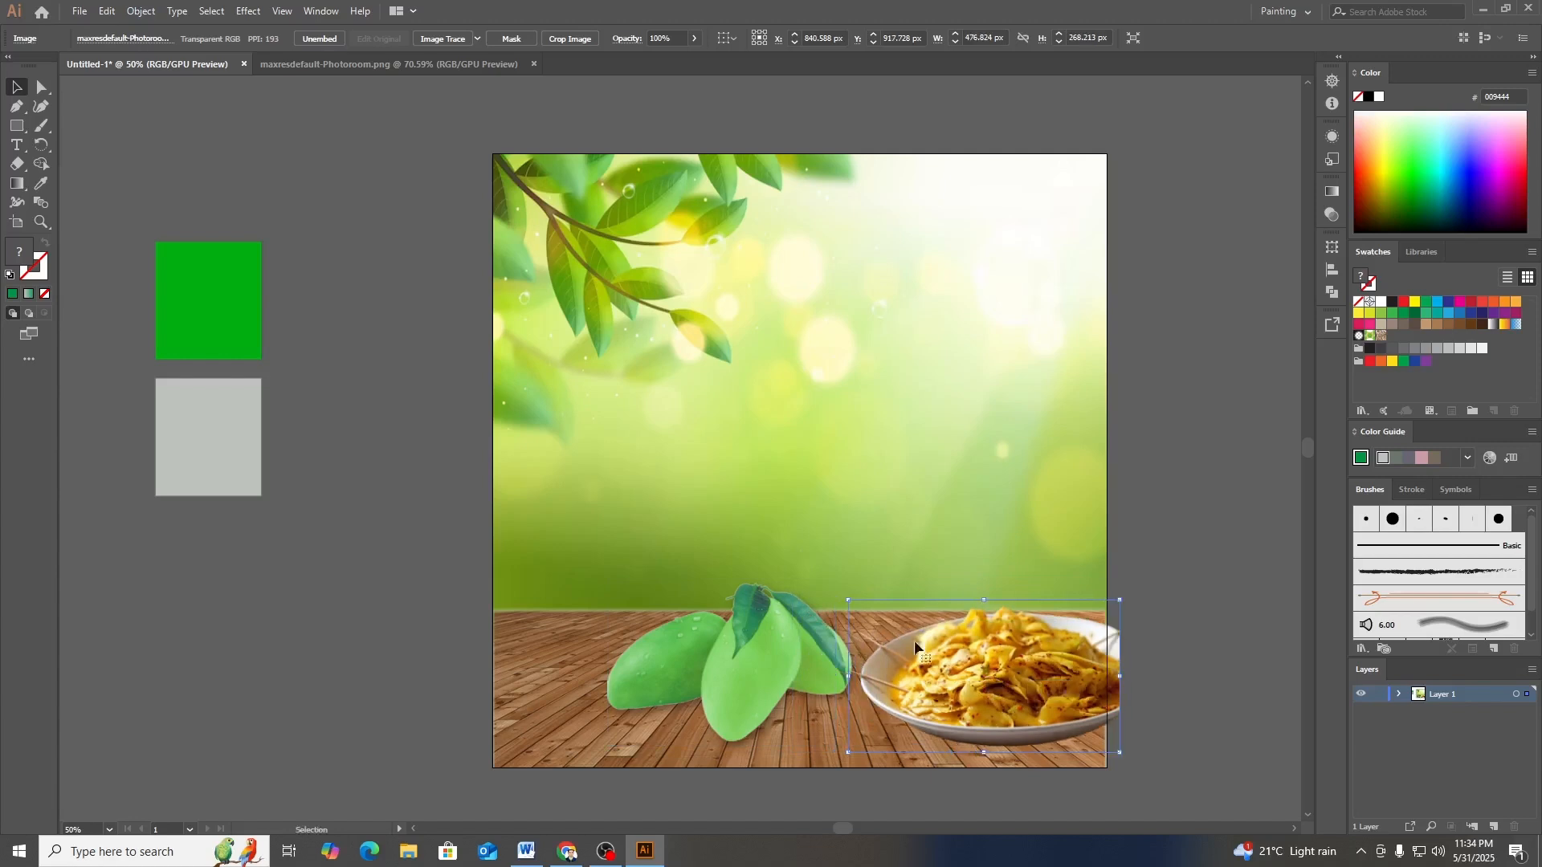
drag(848, 600, 896, 612)
drag(1009, 694, 971, 655)
click(1132, 562)
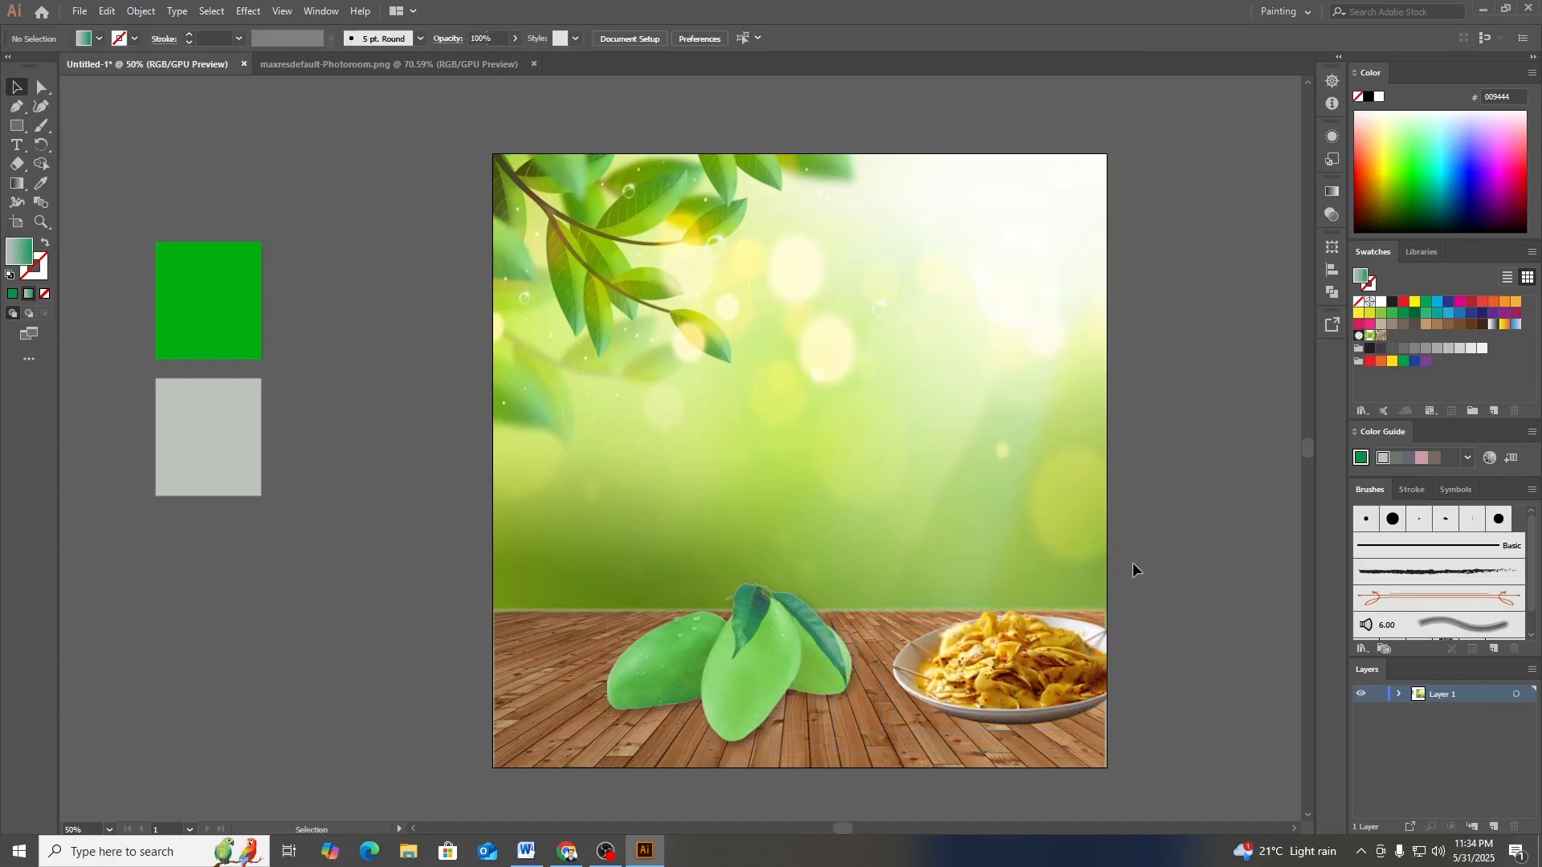
- Scale the mango image down to about 367 × 245 px and place it directly beside the food plate
drag(735, 616, 772, 633)
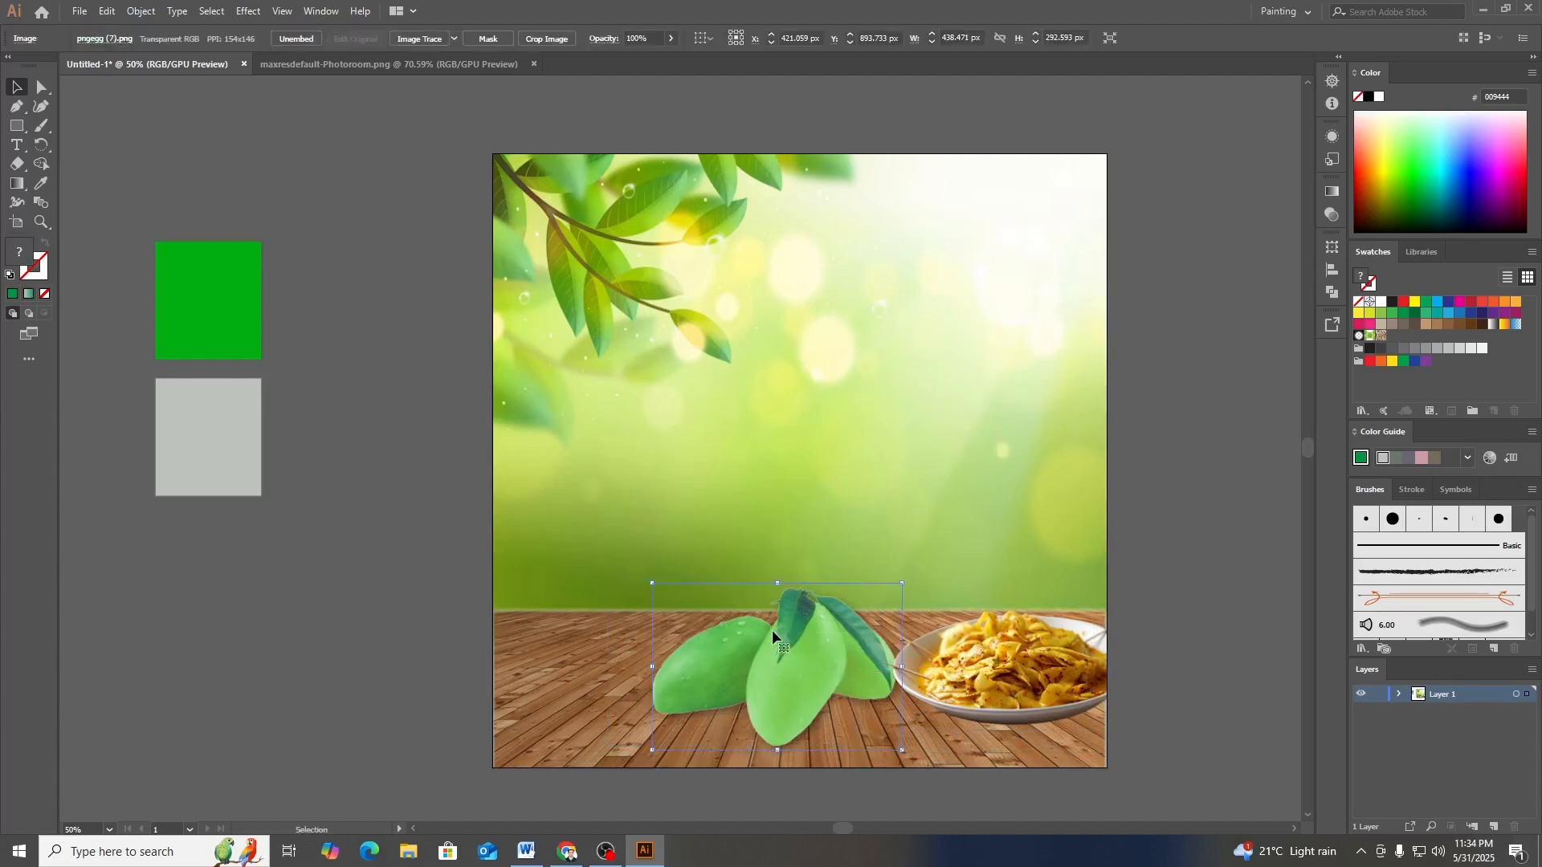
drag(902, 586, 888, 594)
drag(652, 592, 680, 611)
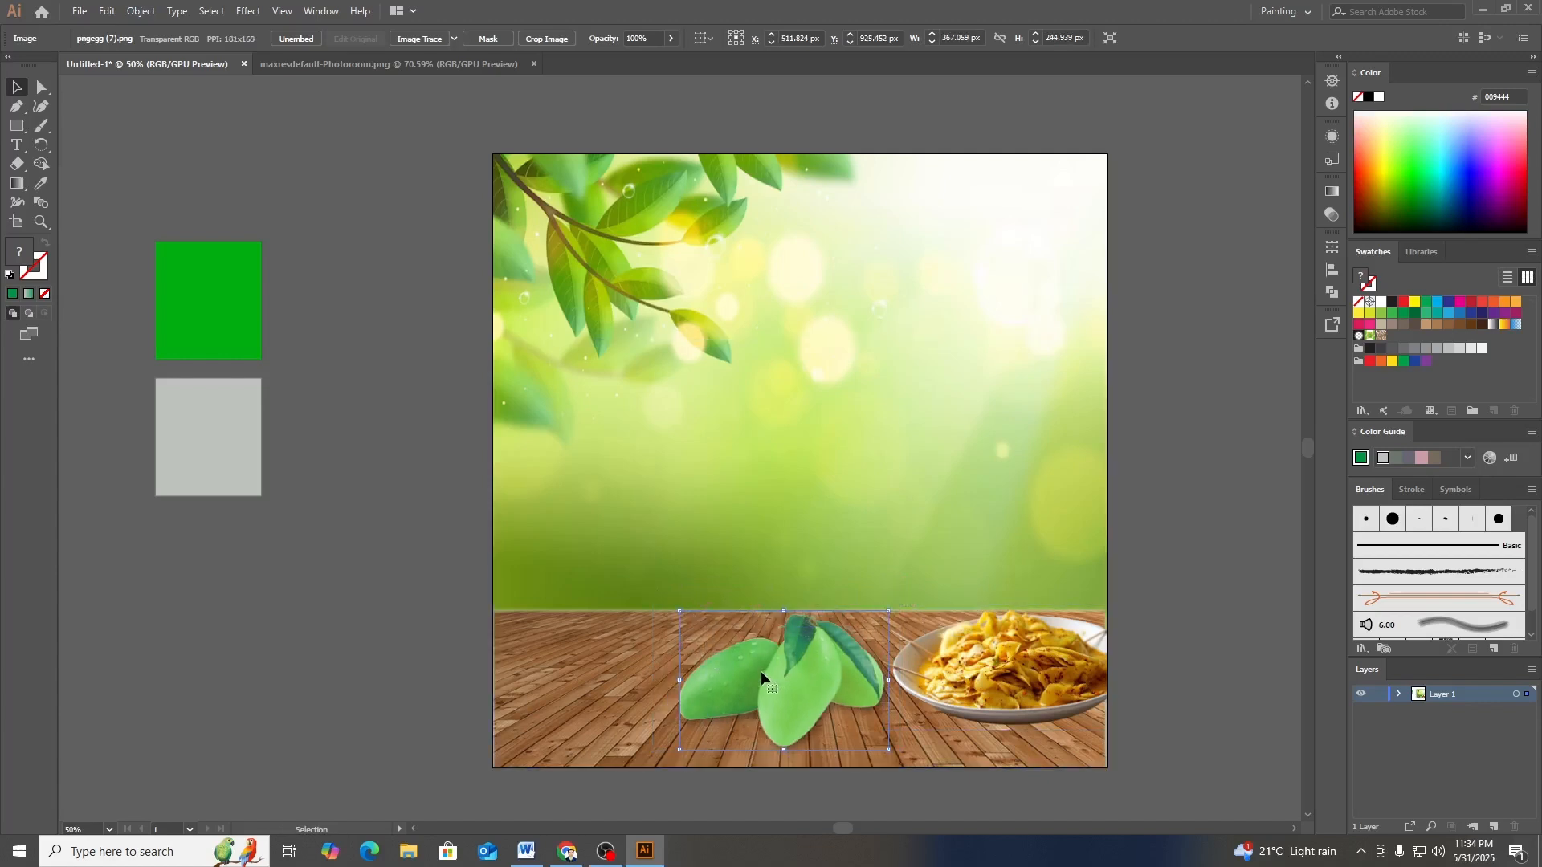
drag(758, 678, 792, 662)
click(1193, 583)
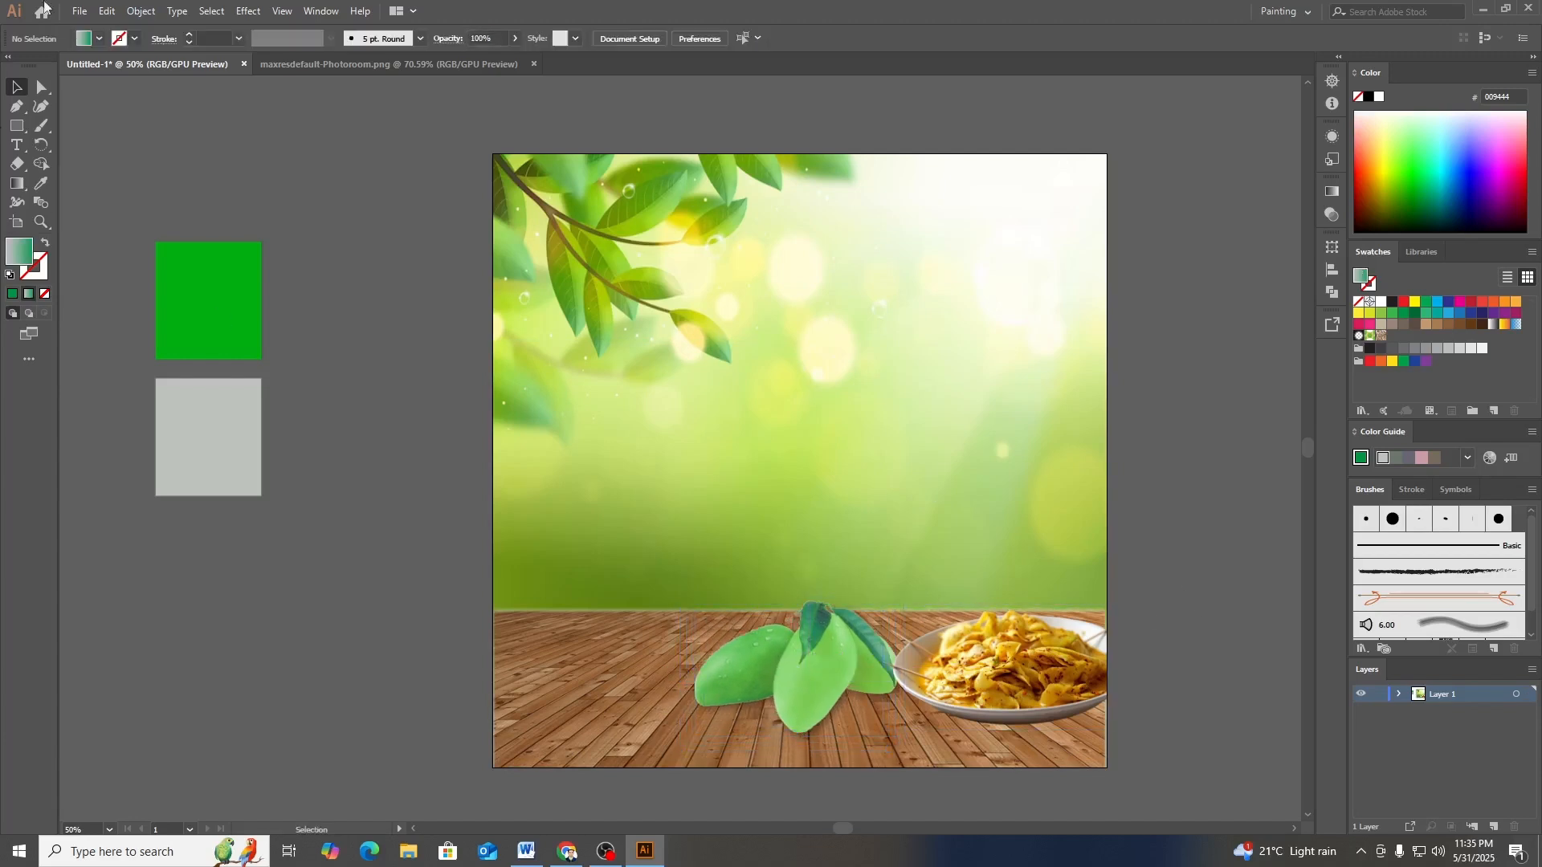
- Close the food plate source document and open the Photoroom cutout image of the sauce bottle
click(449, 64)
click(534, 64)
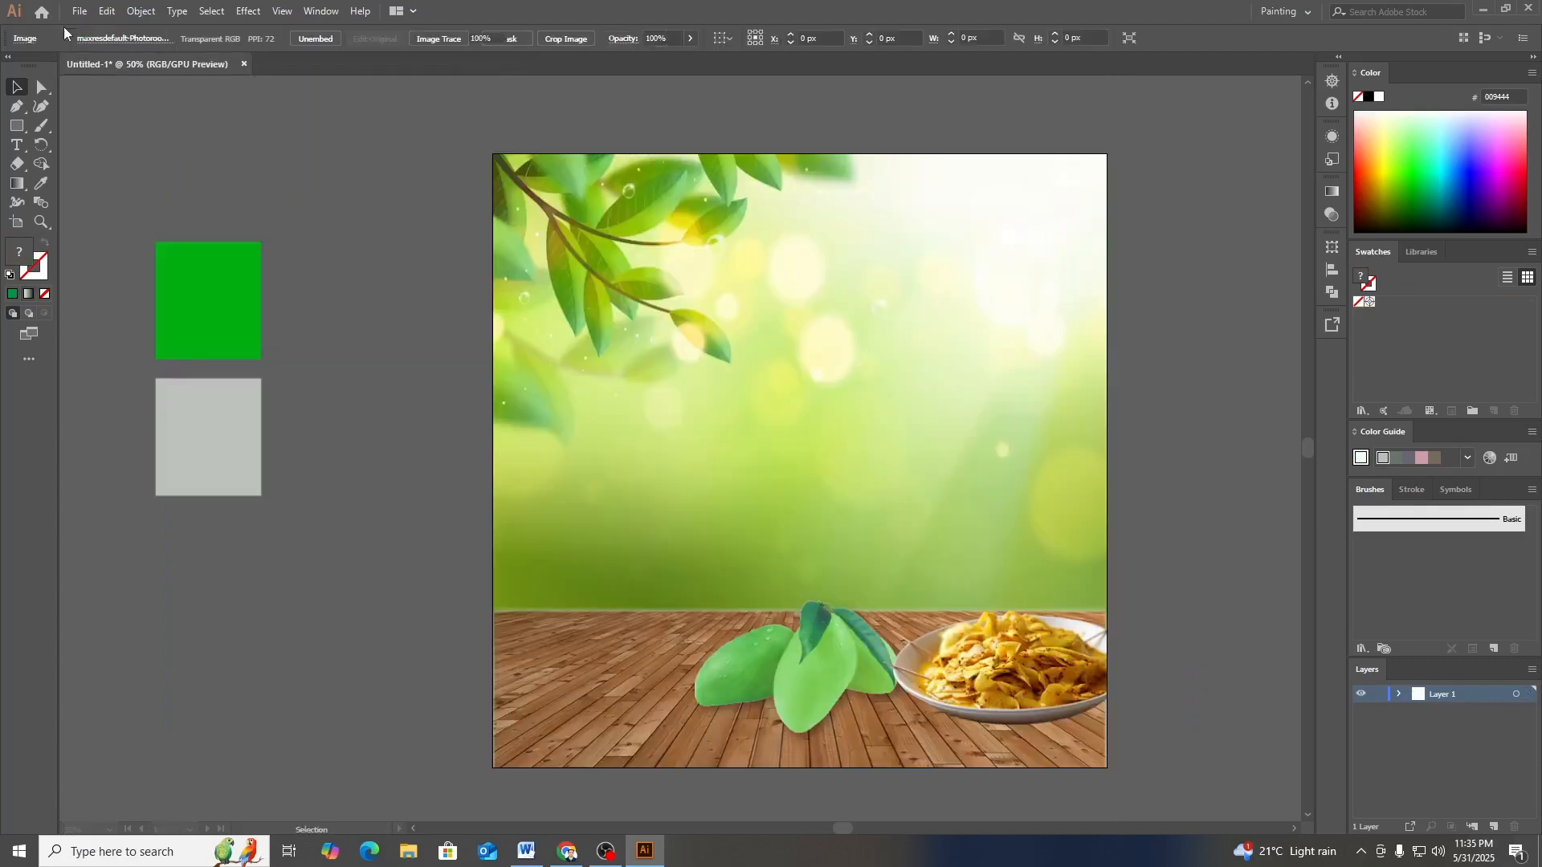
click(80, 11)
click(103, 64)
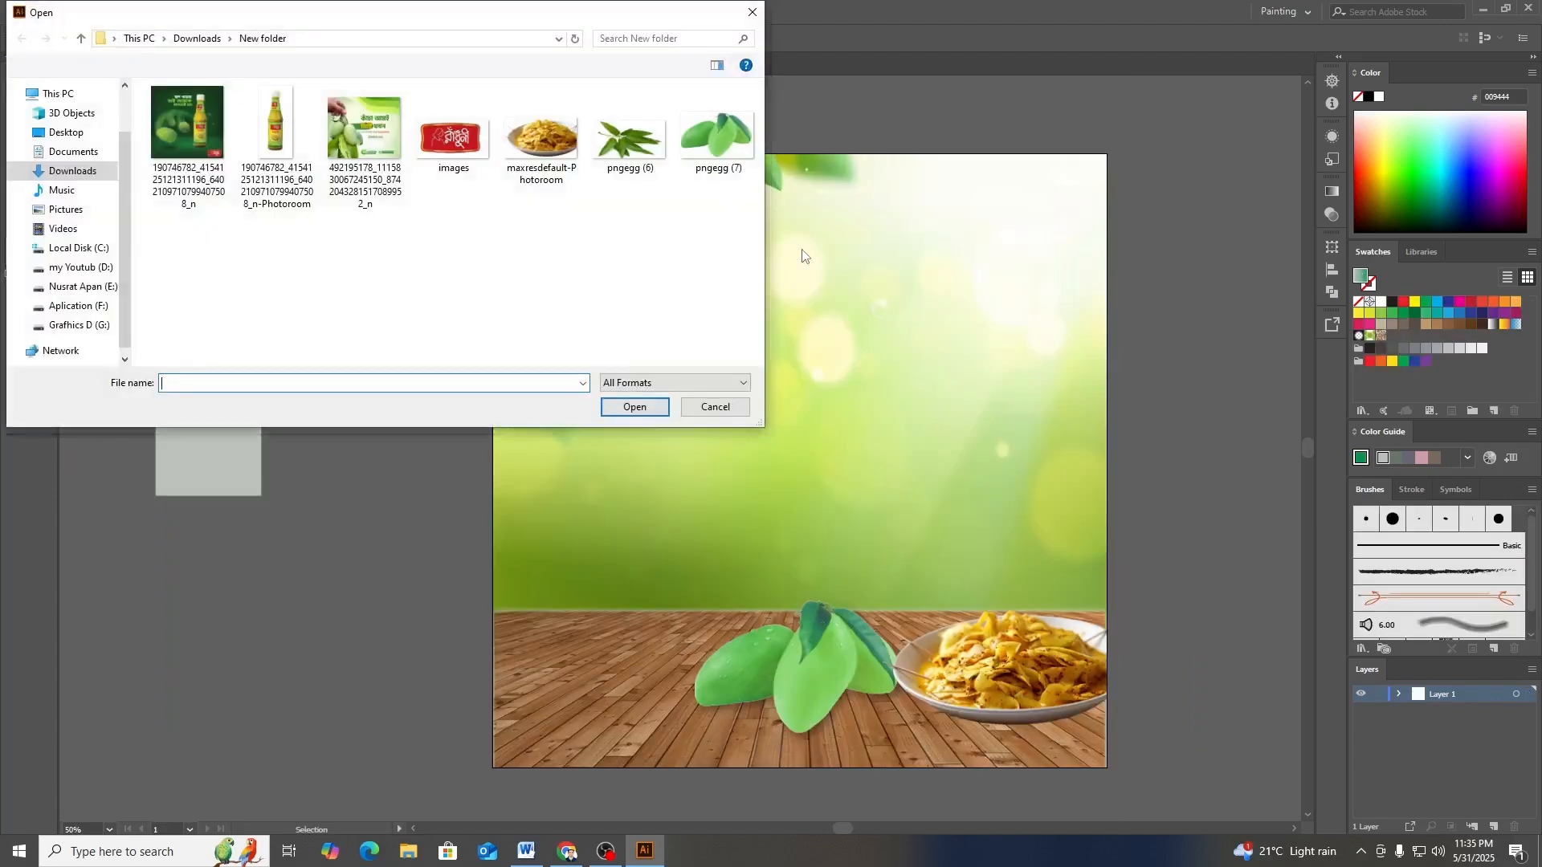
double_click(283, 141)
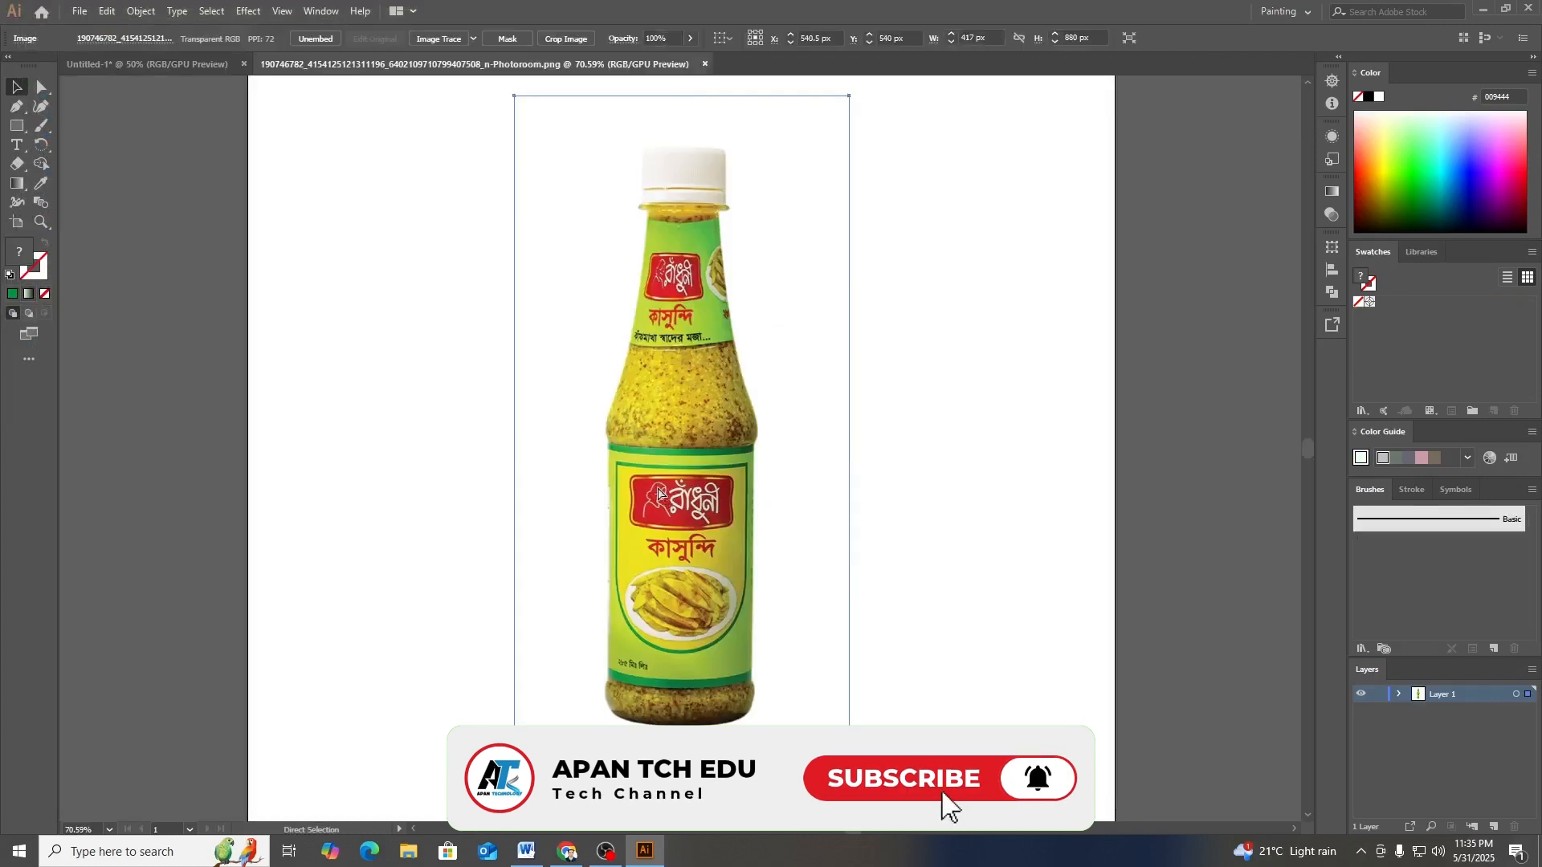
- Bring the sauce bottle into the design, scale it to about 383 × 809 px and stand it on the floor left of the mangoes
drag(657, 482, 523, 393)
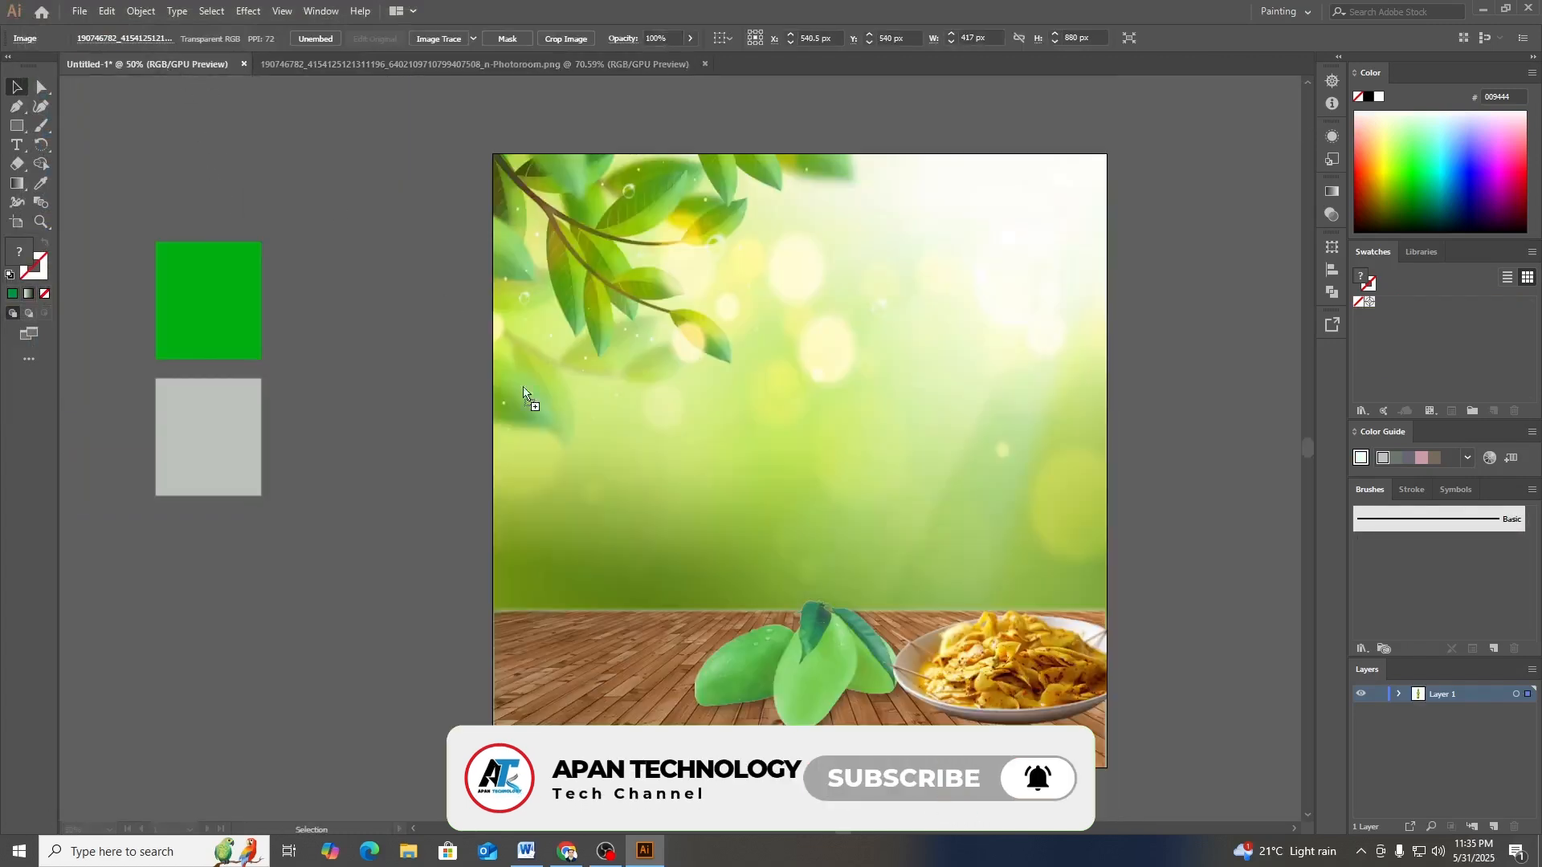
drag(617, 623, 630, 637)
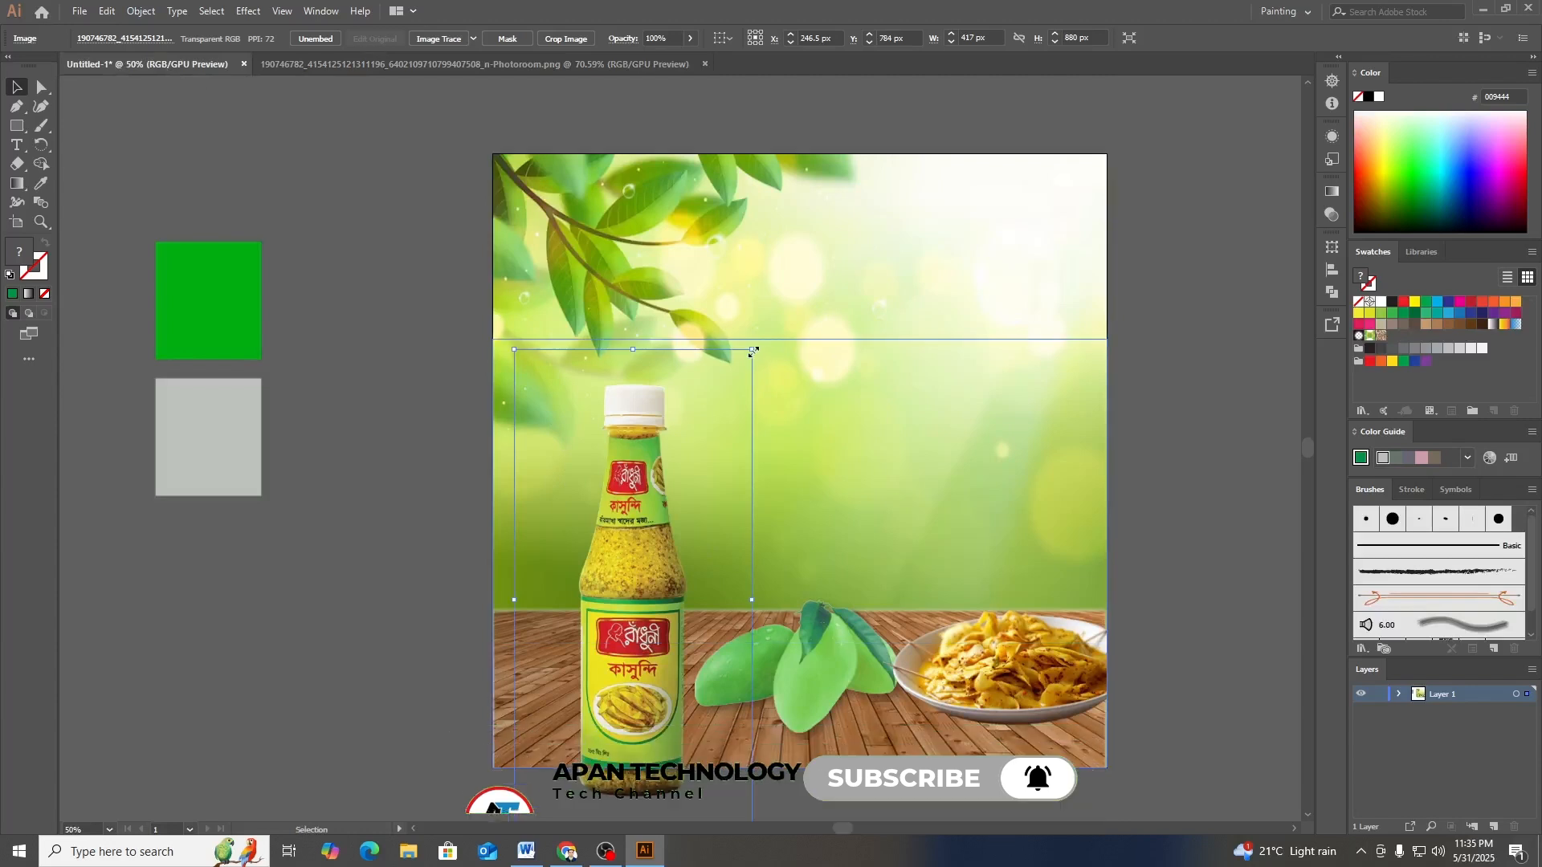
drag(751, 349, 732, 356)
drag(665, 619, 641, 576)
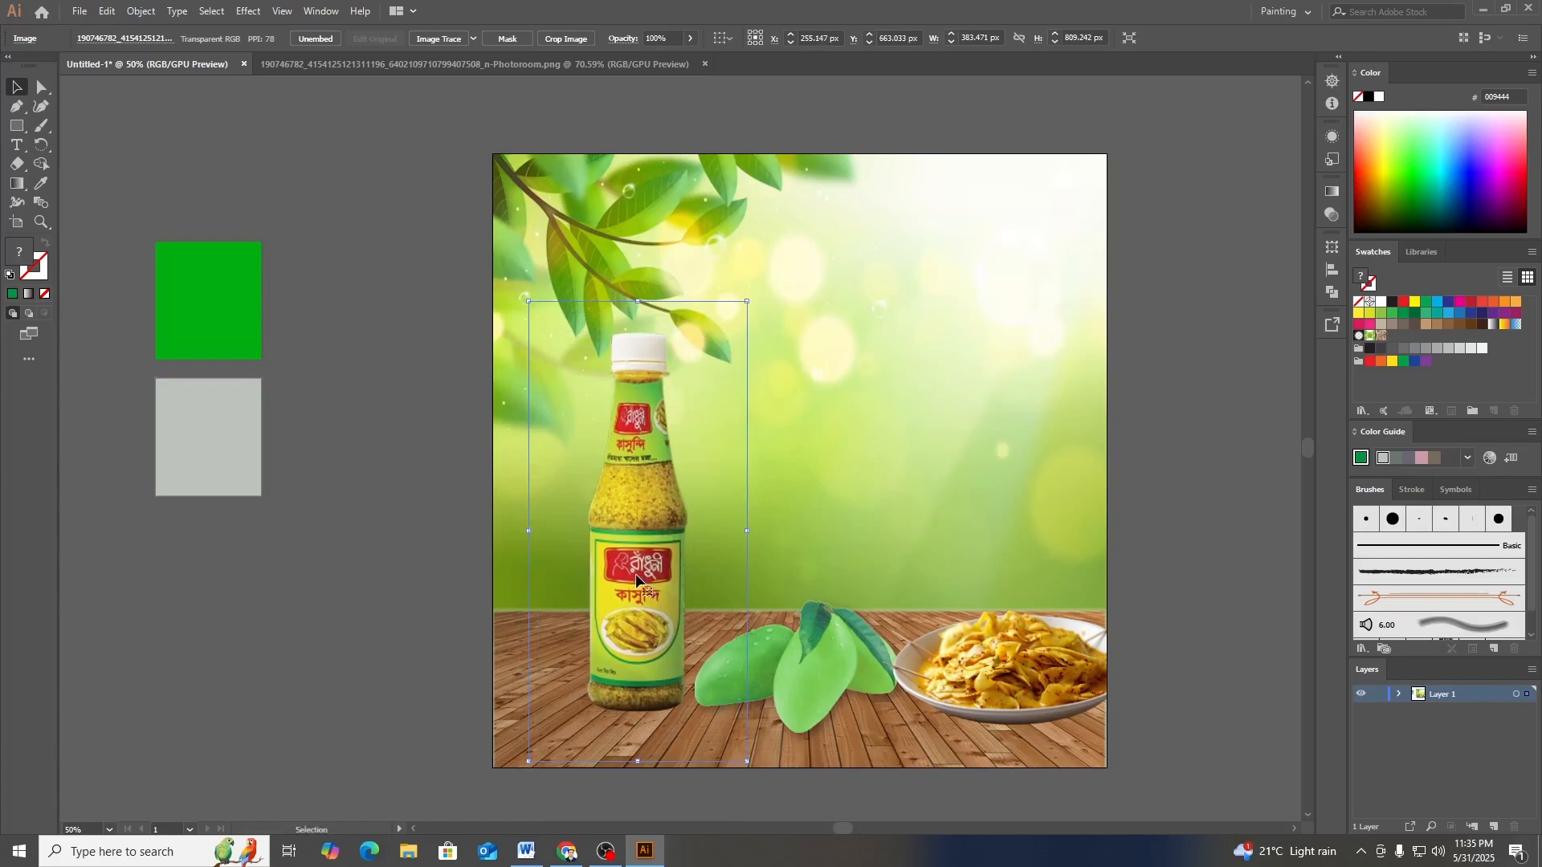
drag(635, 573, 629, 571)
- Enlarge the mango image to about 461 × 308 px and fit it between the bottle and the food plate
click(758, 676)
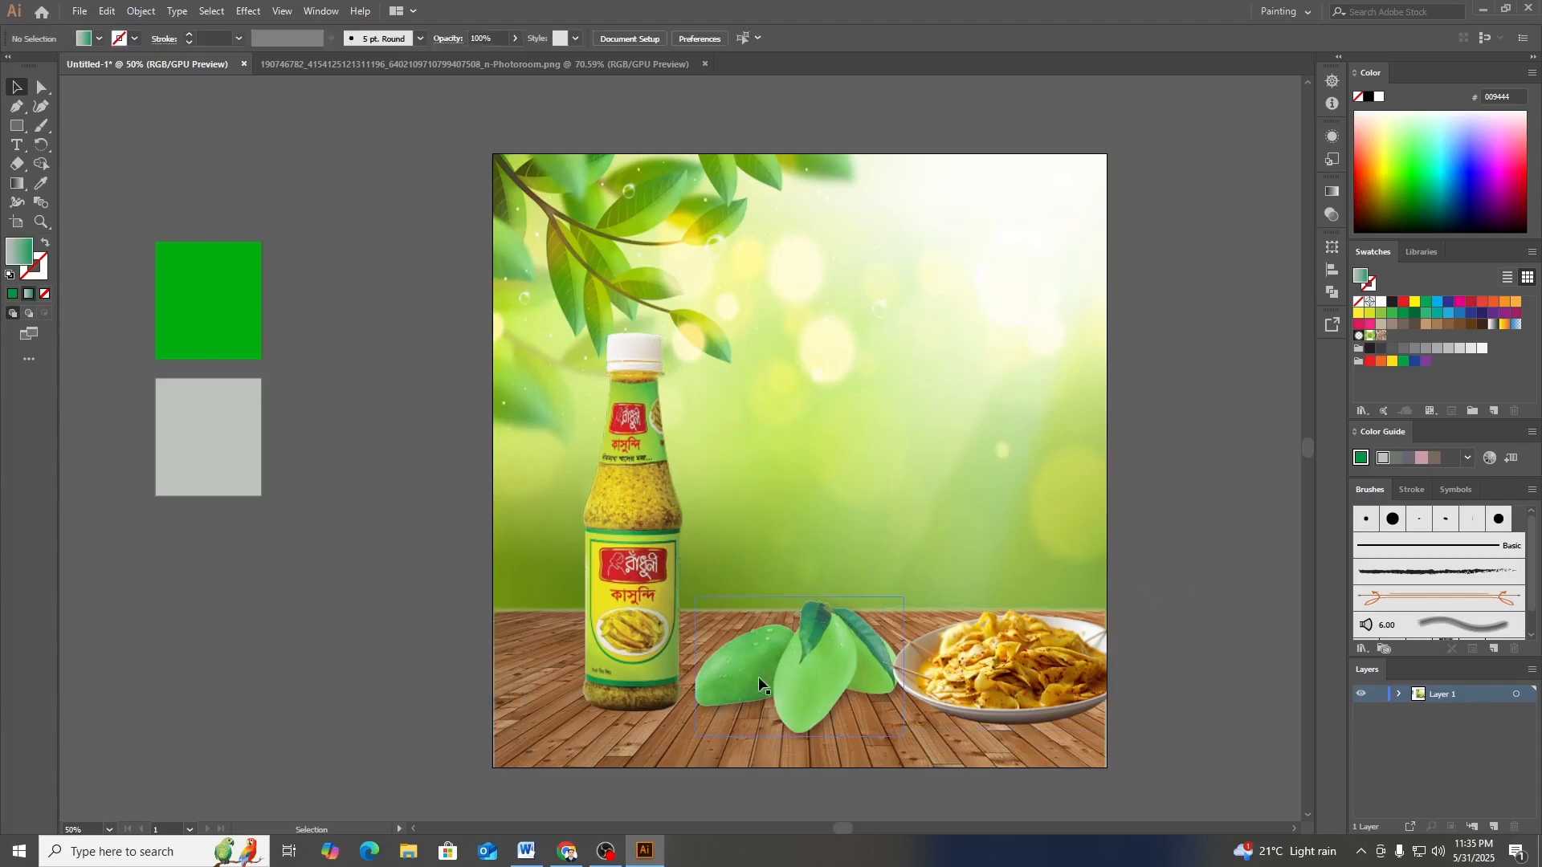
drag(917, 589, 945, 558)
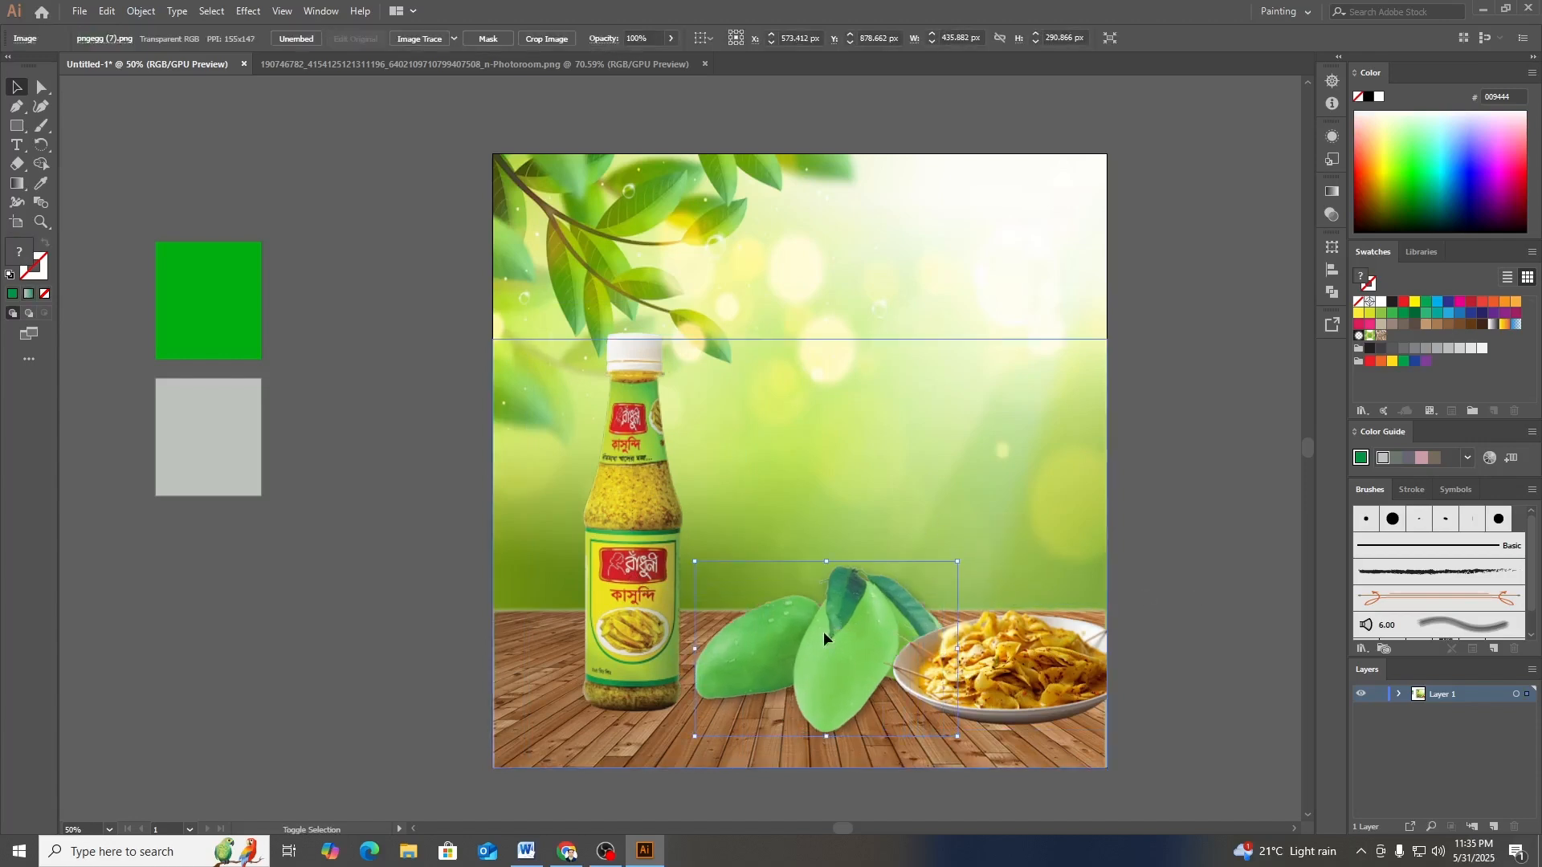
mouse_move(822, 631)
mouse_down()
mouse_move(811, 637)
mouse_move(827, 638)
mouse_up()
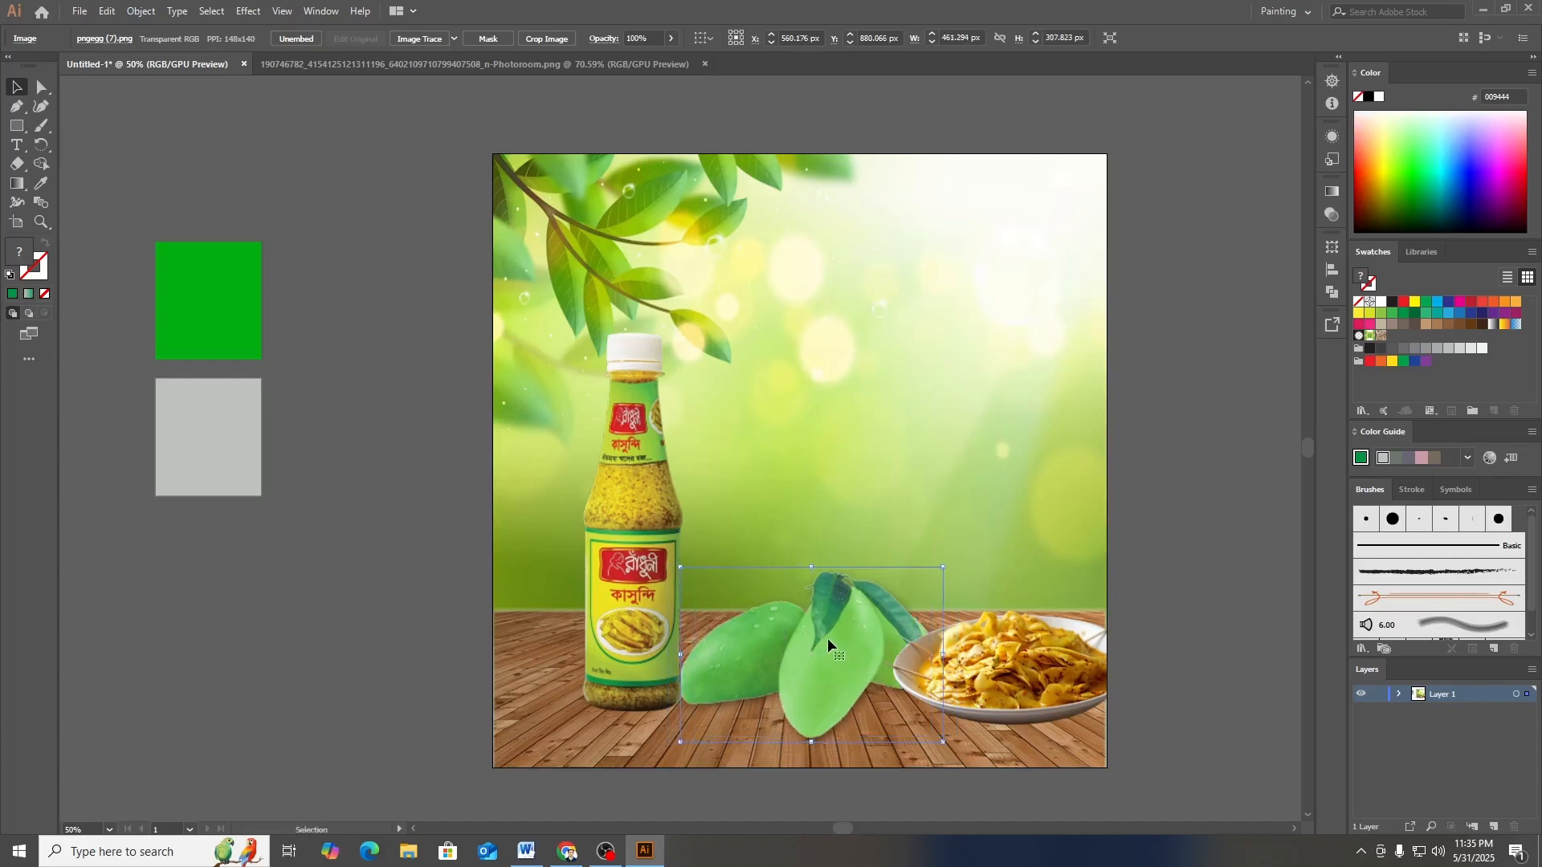
click(1146, 644)
- Move the food plate slightly lower on the floor so it overlaps the mangoes' edge, and fine-tune the plate and mango positions
drag(1041, 668, 1039, 682)
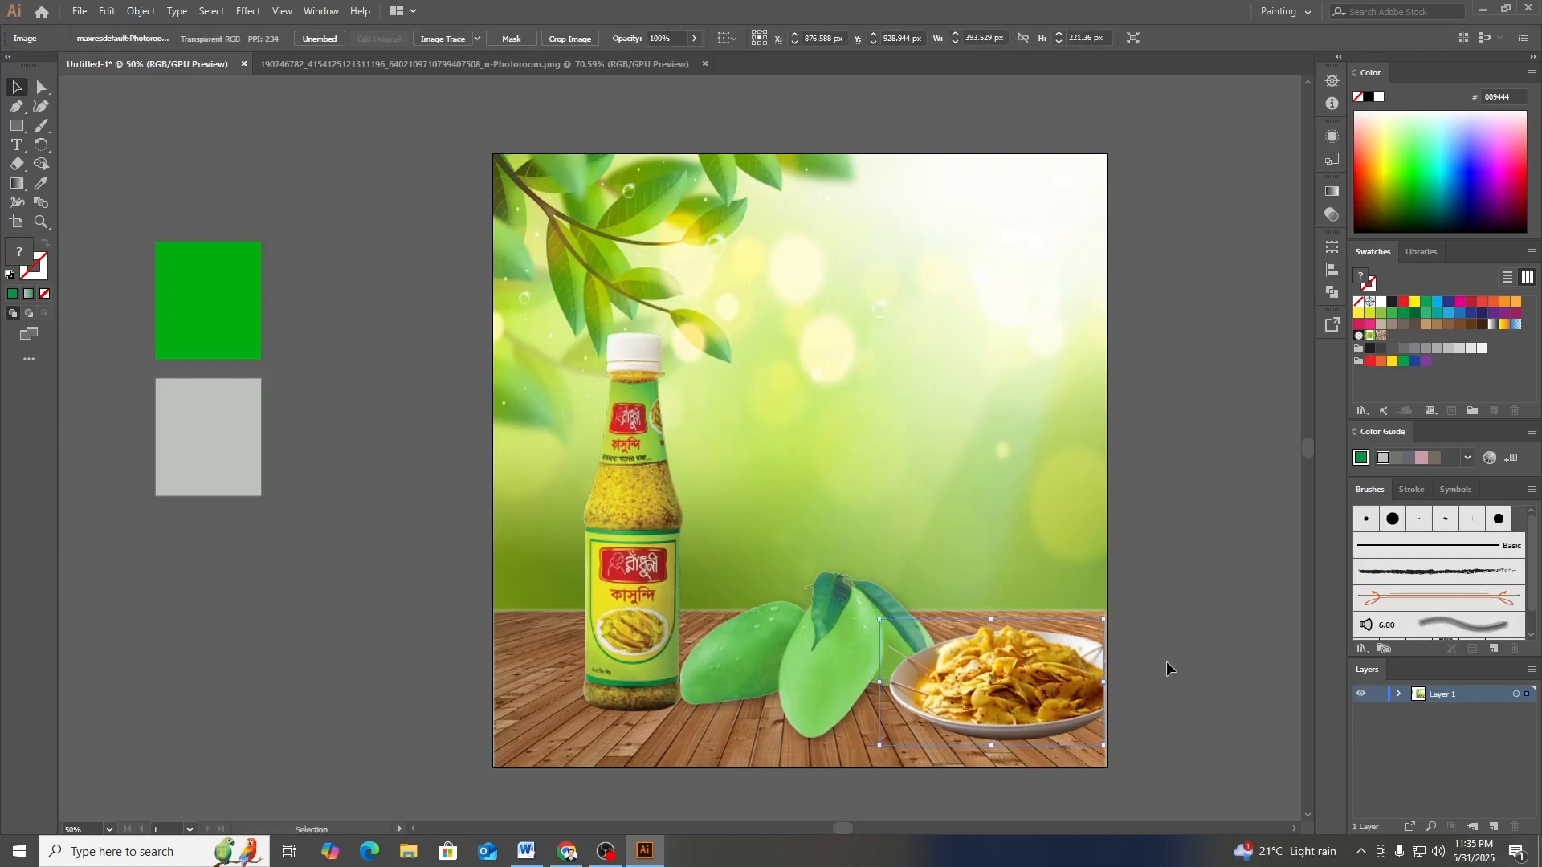
click(1156, 664)
click(1036, 695)
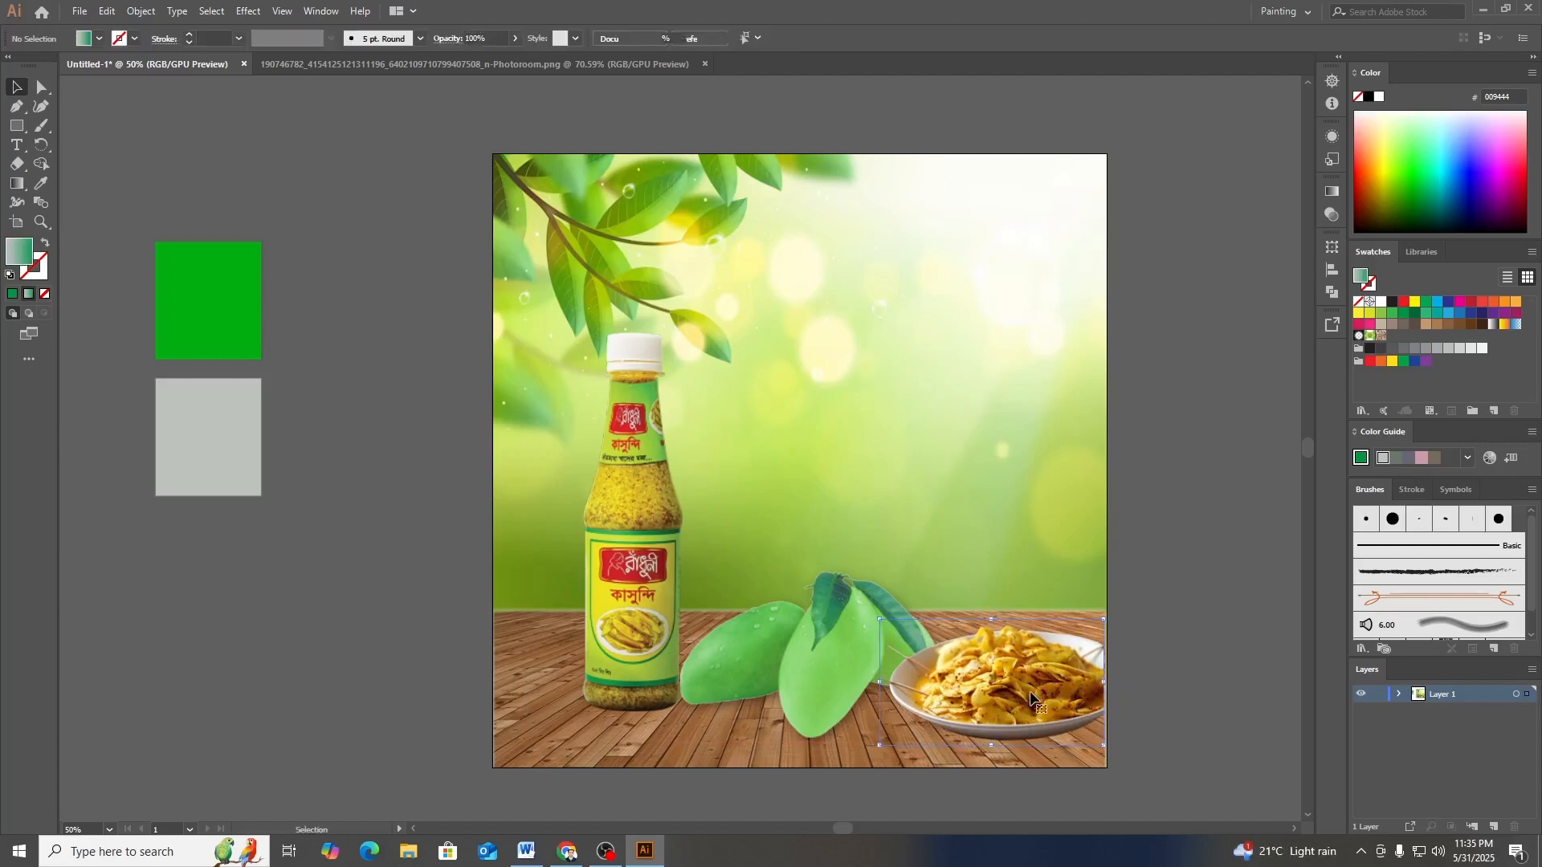
click(1199, 672)
click(839, 629)
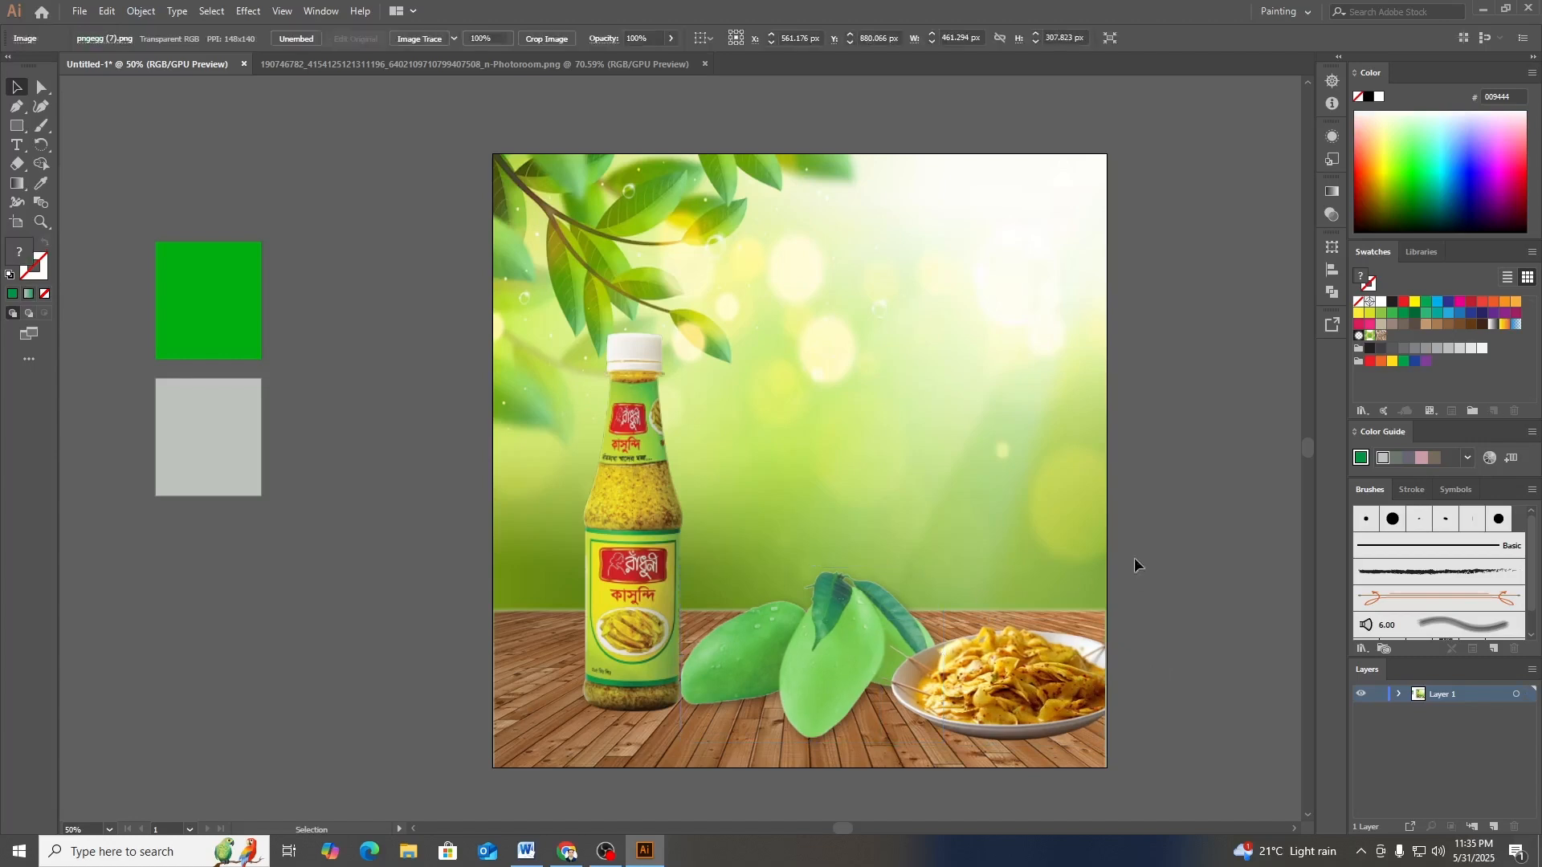
click(1133, 557)
- Close the sauce bottle source document and open the pngegg (6) leaf branch image
click(349, 71)
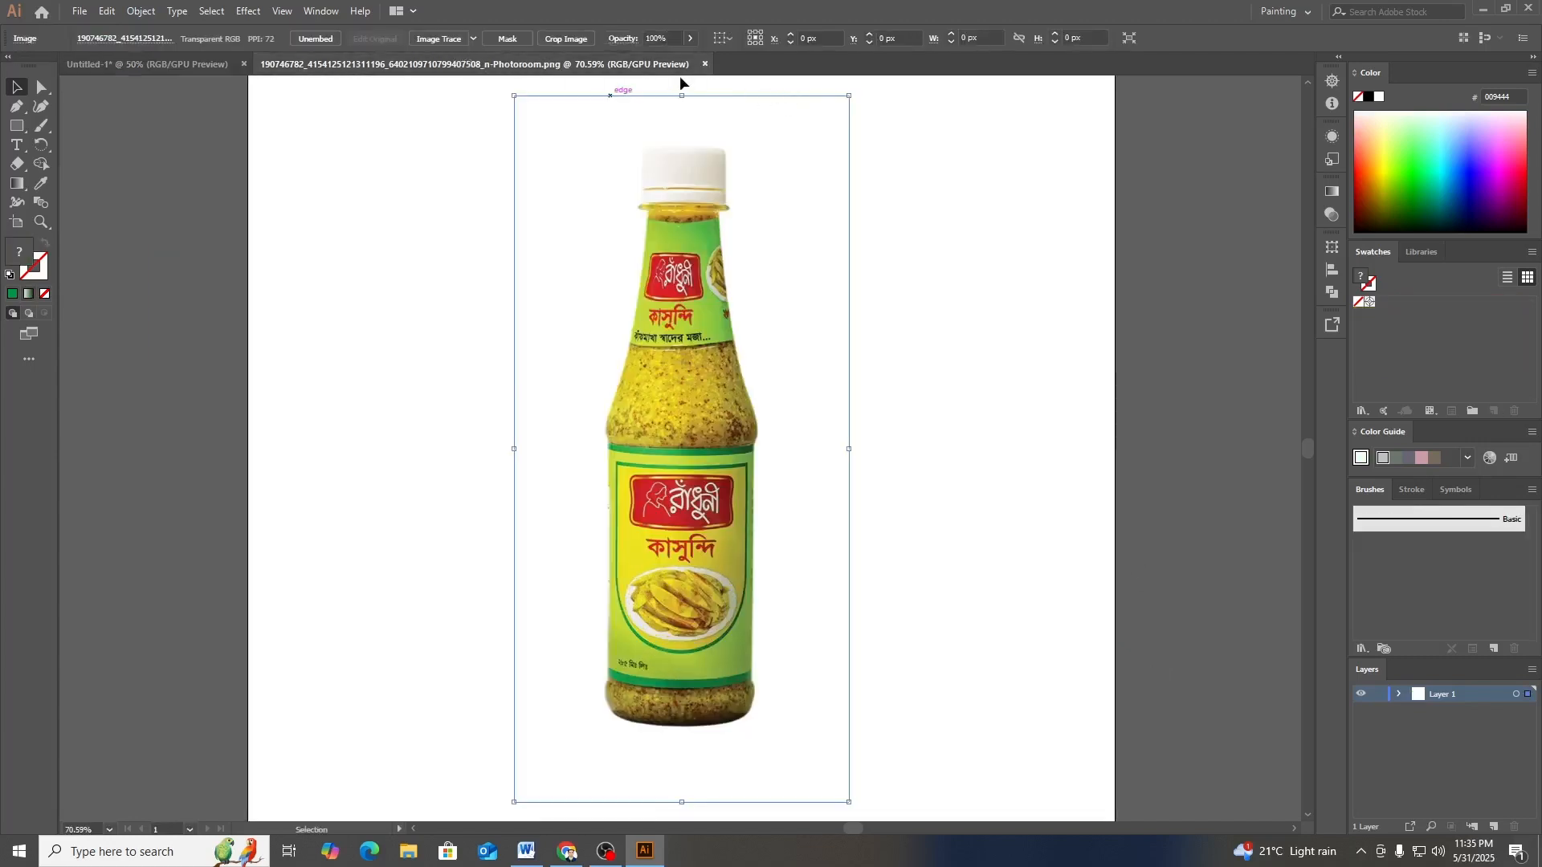
click(706, 64)
click(430, 233)
click(79, 11)
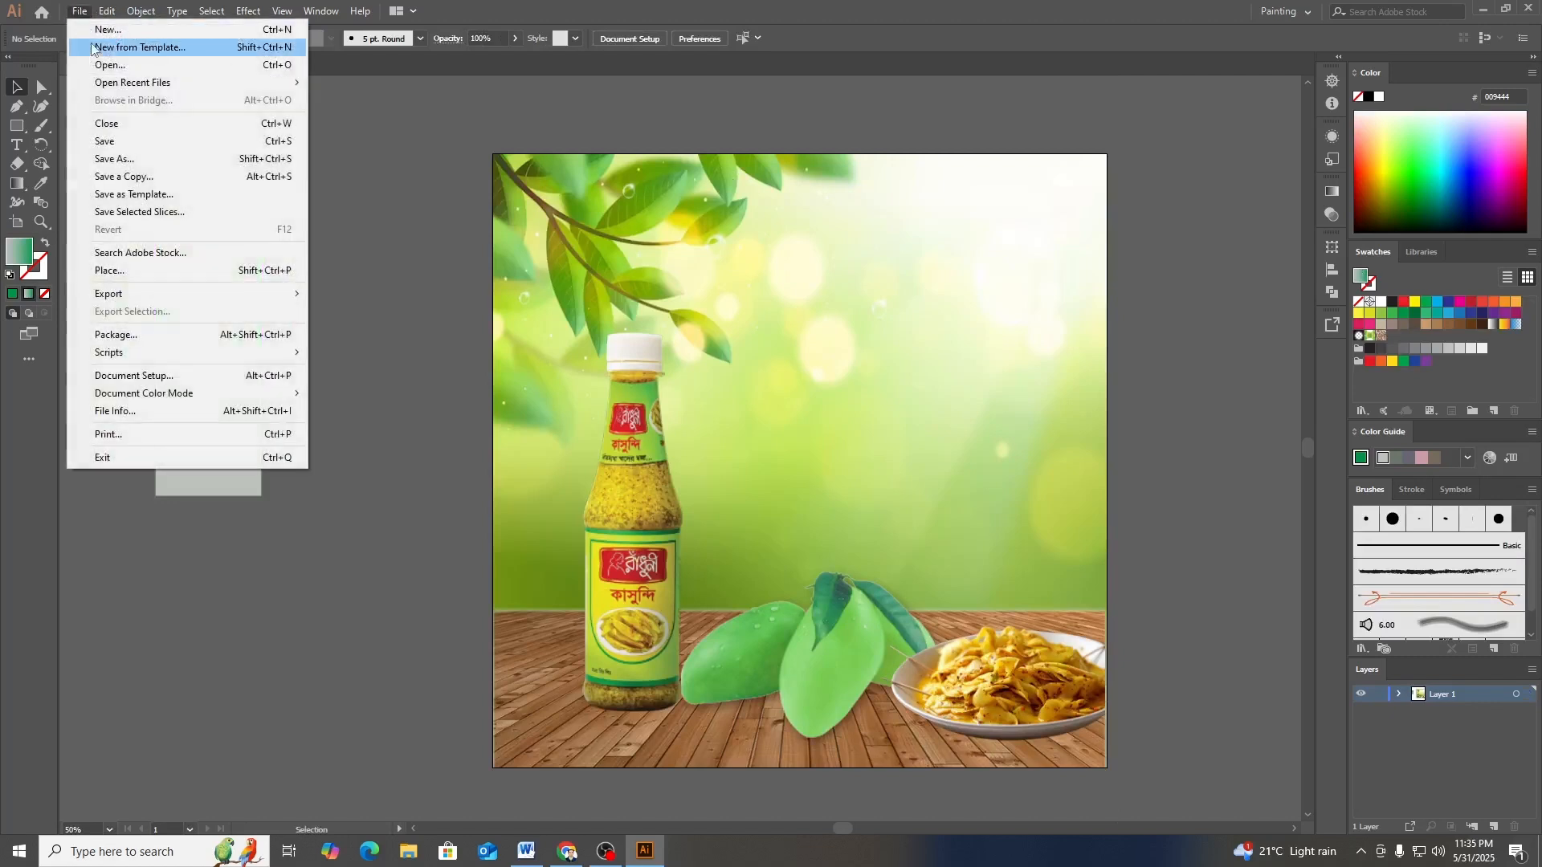
click(100, 71)
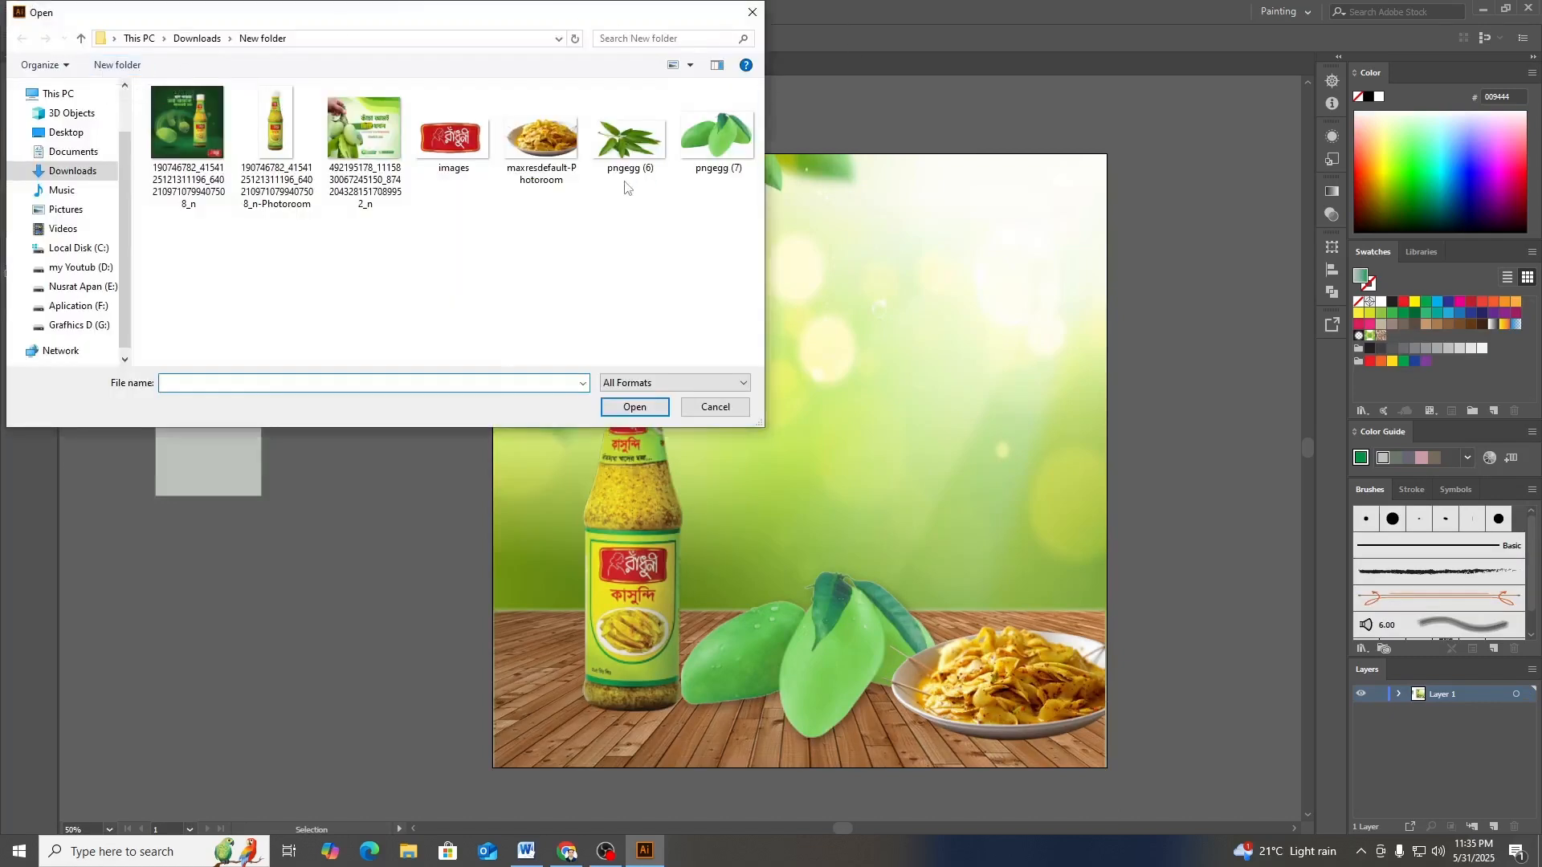
double_click(629, 137)
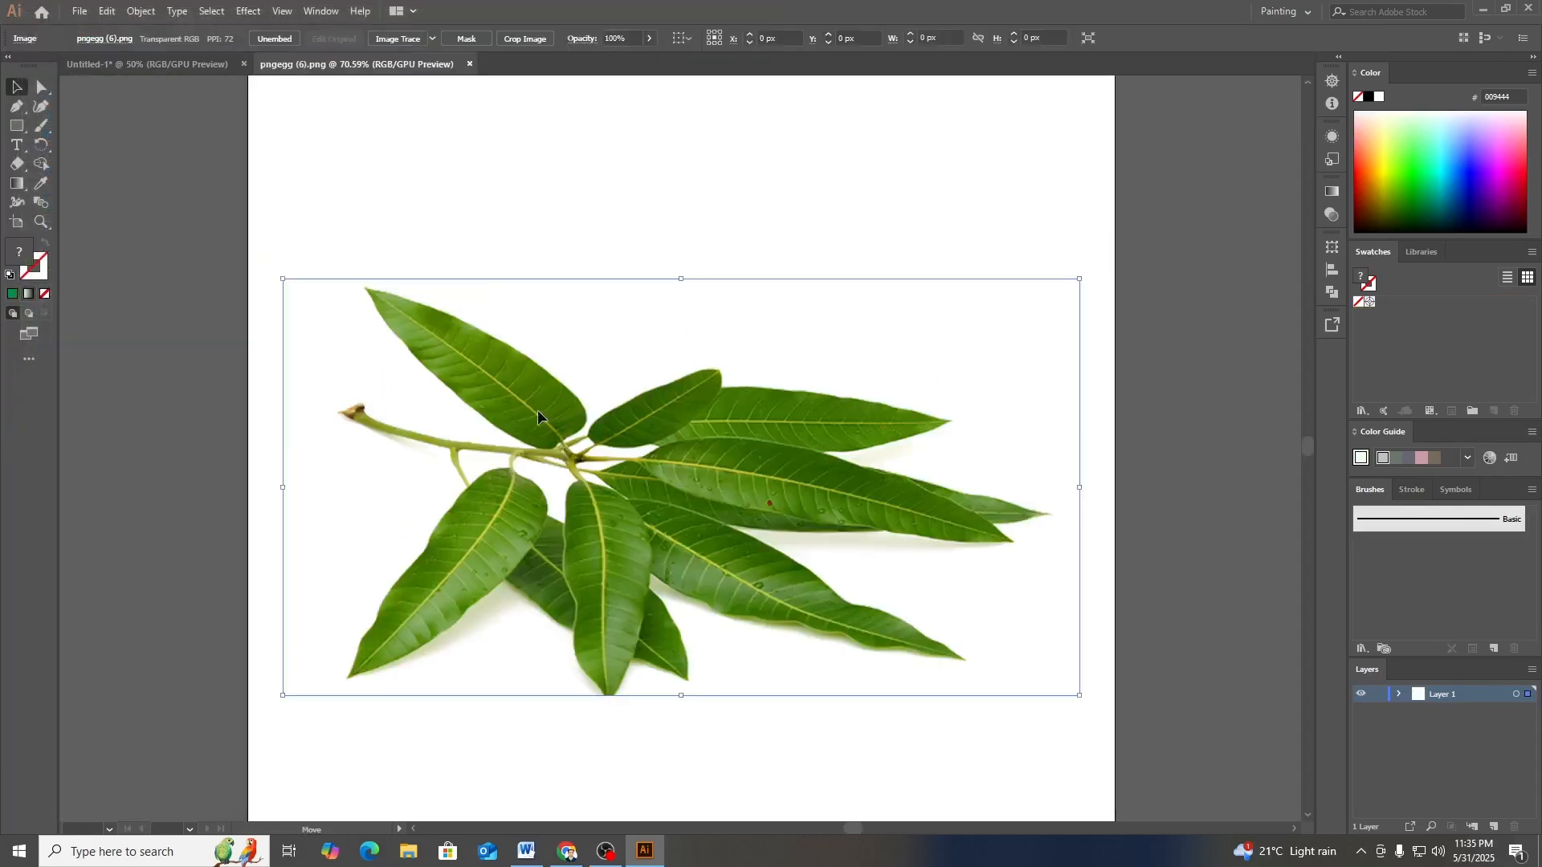
- Bring the leaf branch into the design, shrink and rotate it to about 593 × 567 px, and place it in the artboard's upper-right corner
drag(537, 410, 199, 51)
drag(691, 384, 763, 451)
drag(1132, 334, 944, 431)
key(ctrl+z)
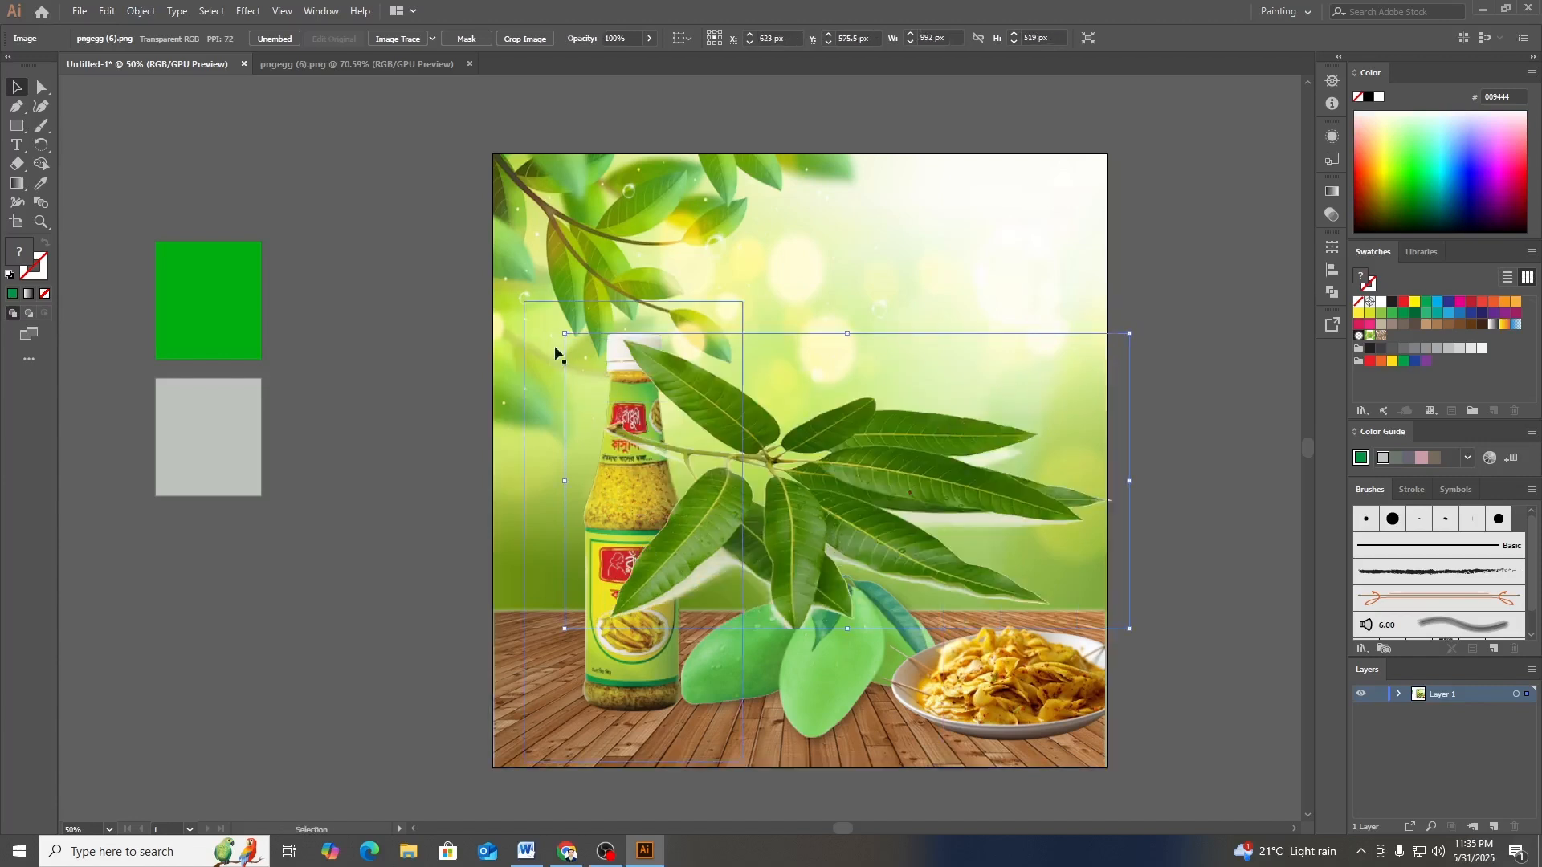
drag(555, 331, 875, 475)
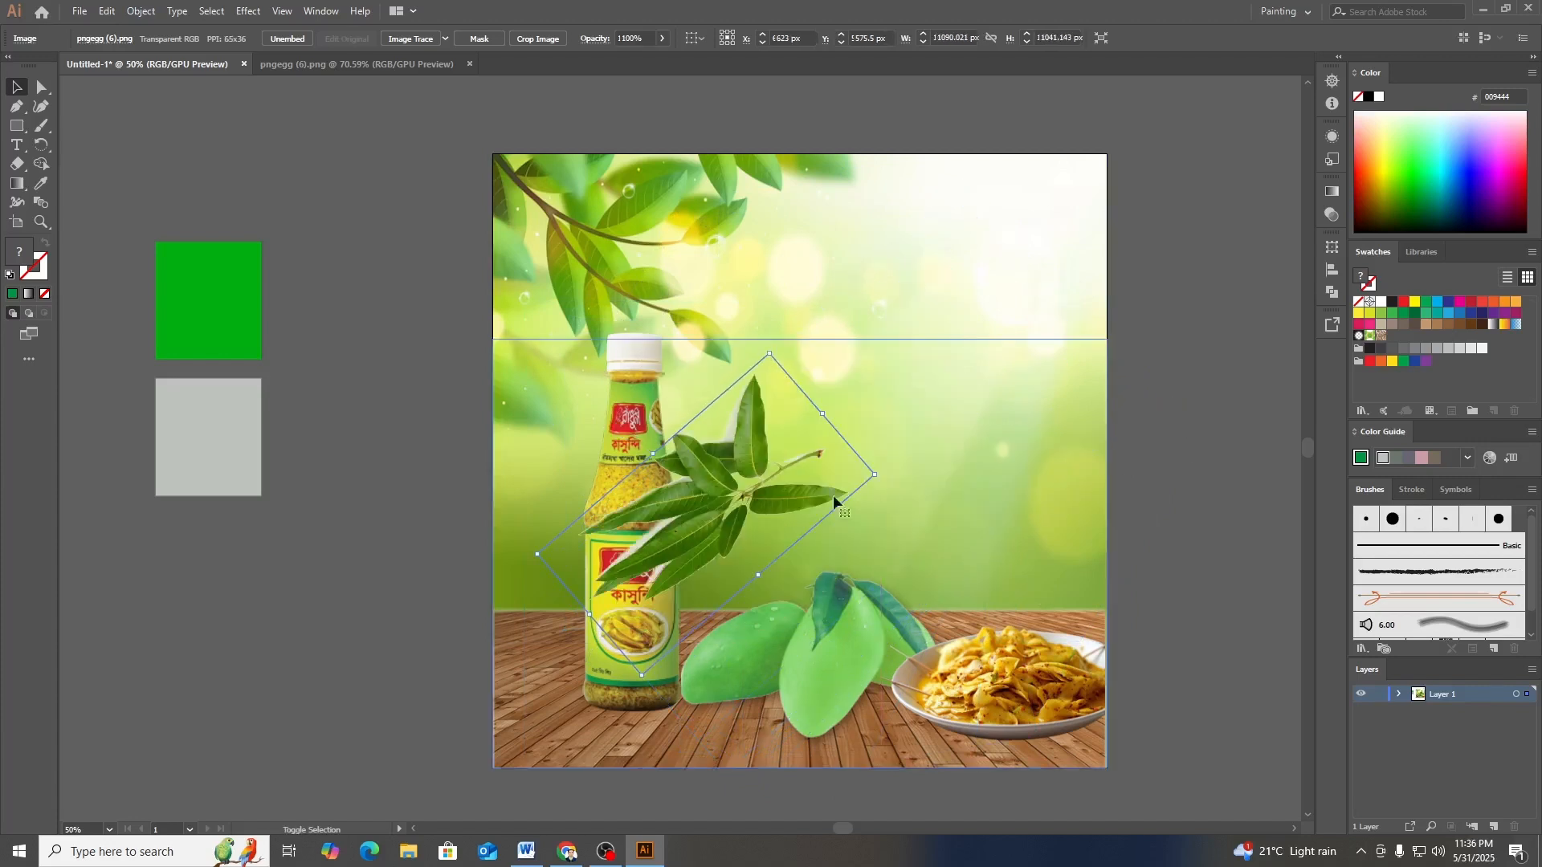
drag(779, 429, 1056, 188)
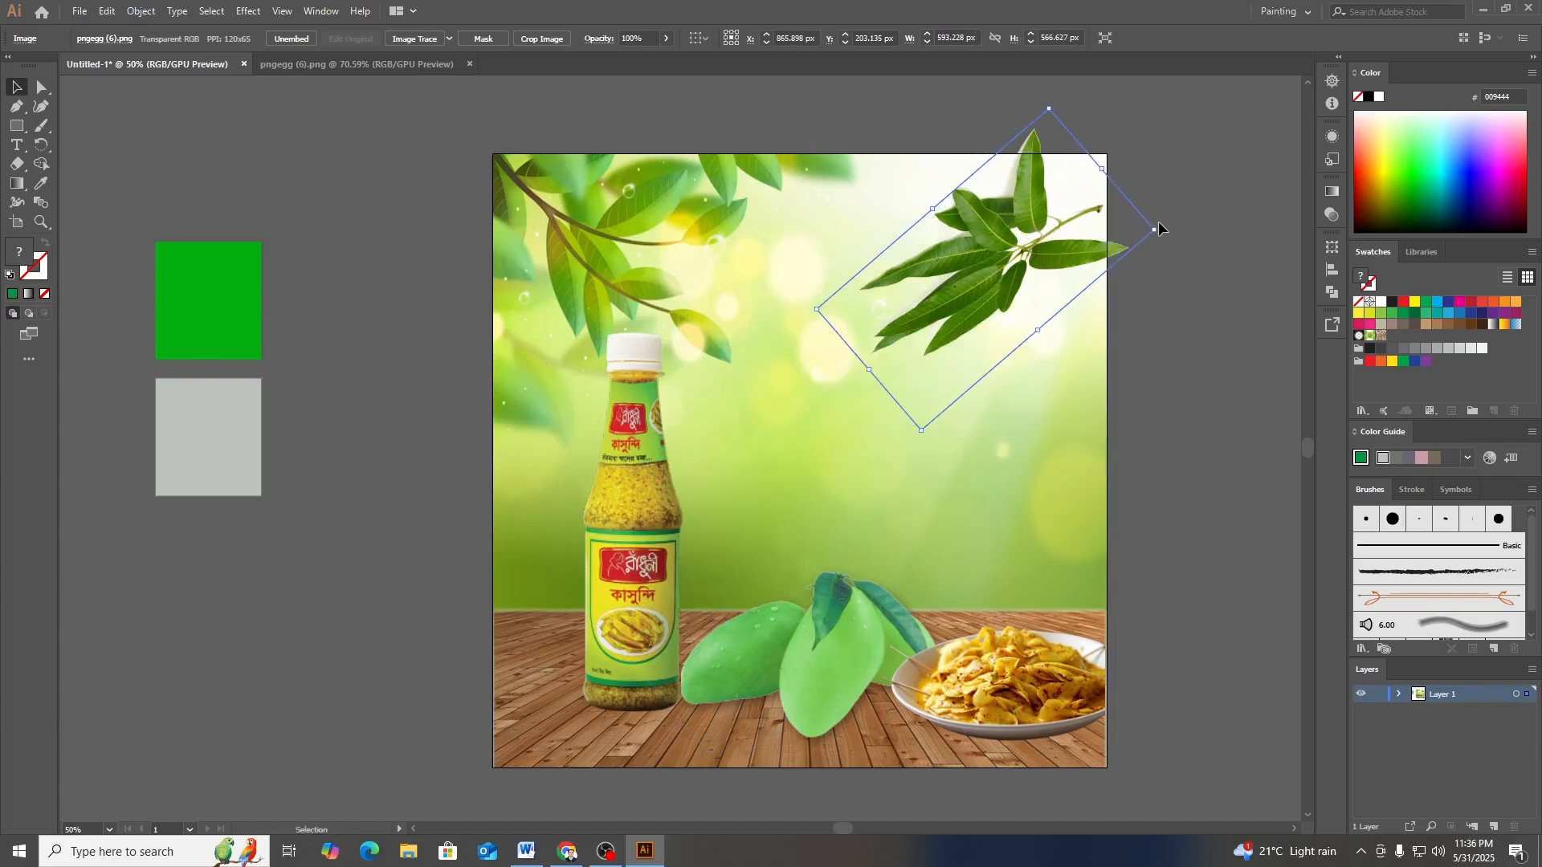
- Scale the leaf branch down further and rotate it flatter so it measures about 467 × 306 px near the artboard's right edge
drag(1158, 231, 1022, 242)
drag(1048, 123, 1075, 139)
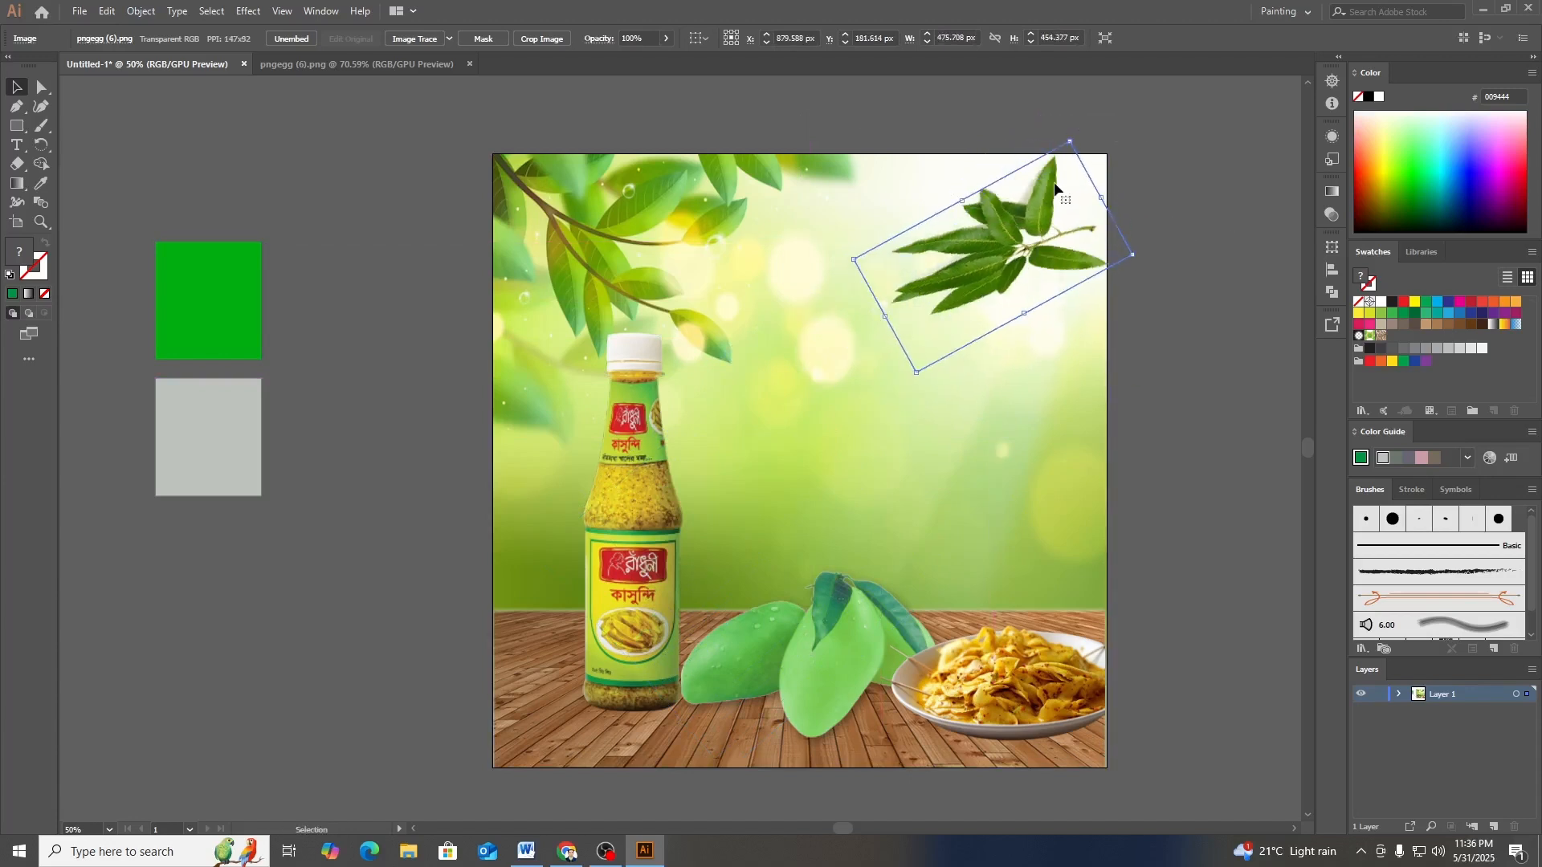
drag(1048, 190, 1059, 195)
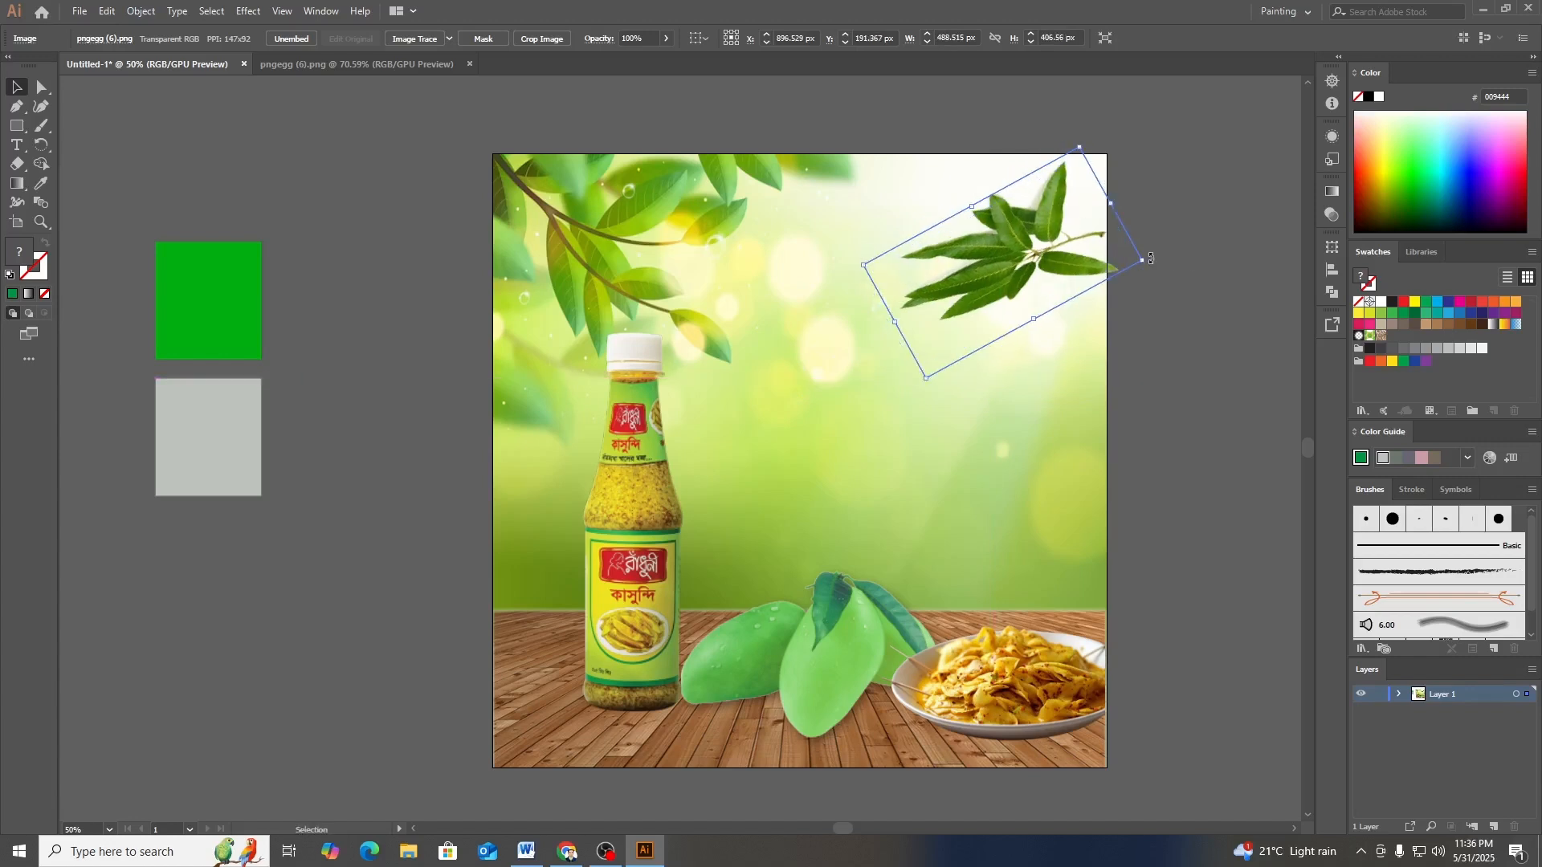
drag(1154, 260, 1153, 306)
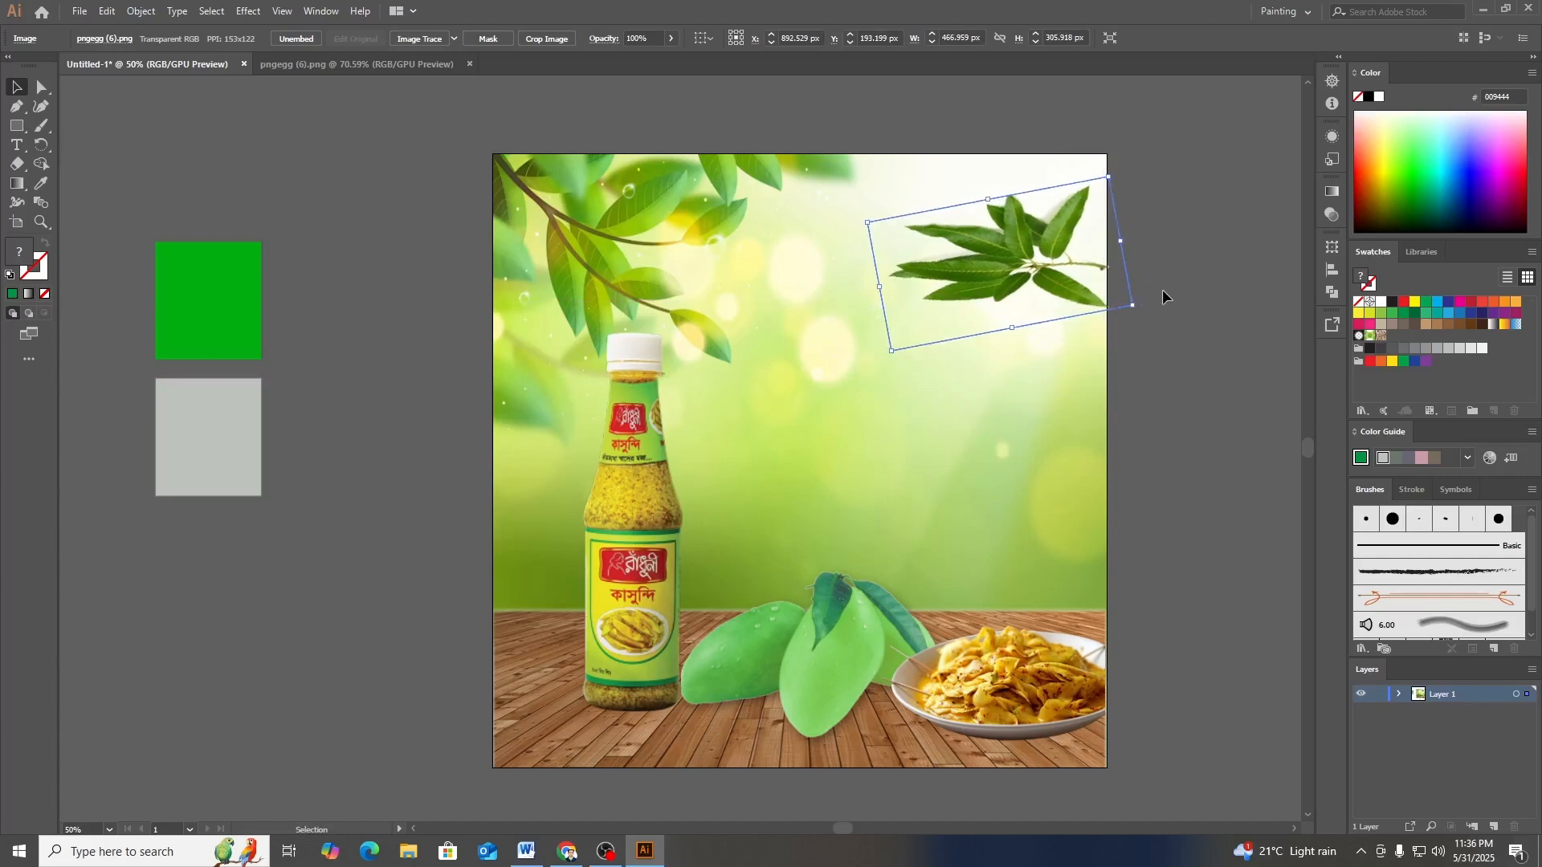
- Nudge the leaf branch upward to a vertical position of about 160 px and deselect it
key(Up)
key(Up)
key(Up)
key(Up)
key(Up)
key(Up)
key(Up)
key(Up)
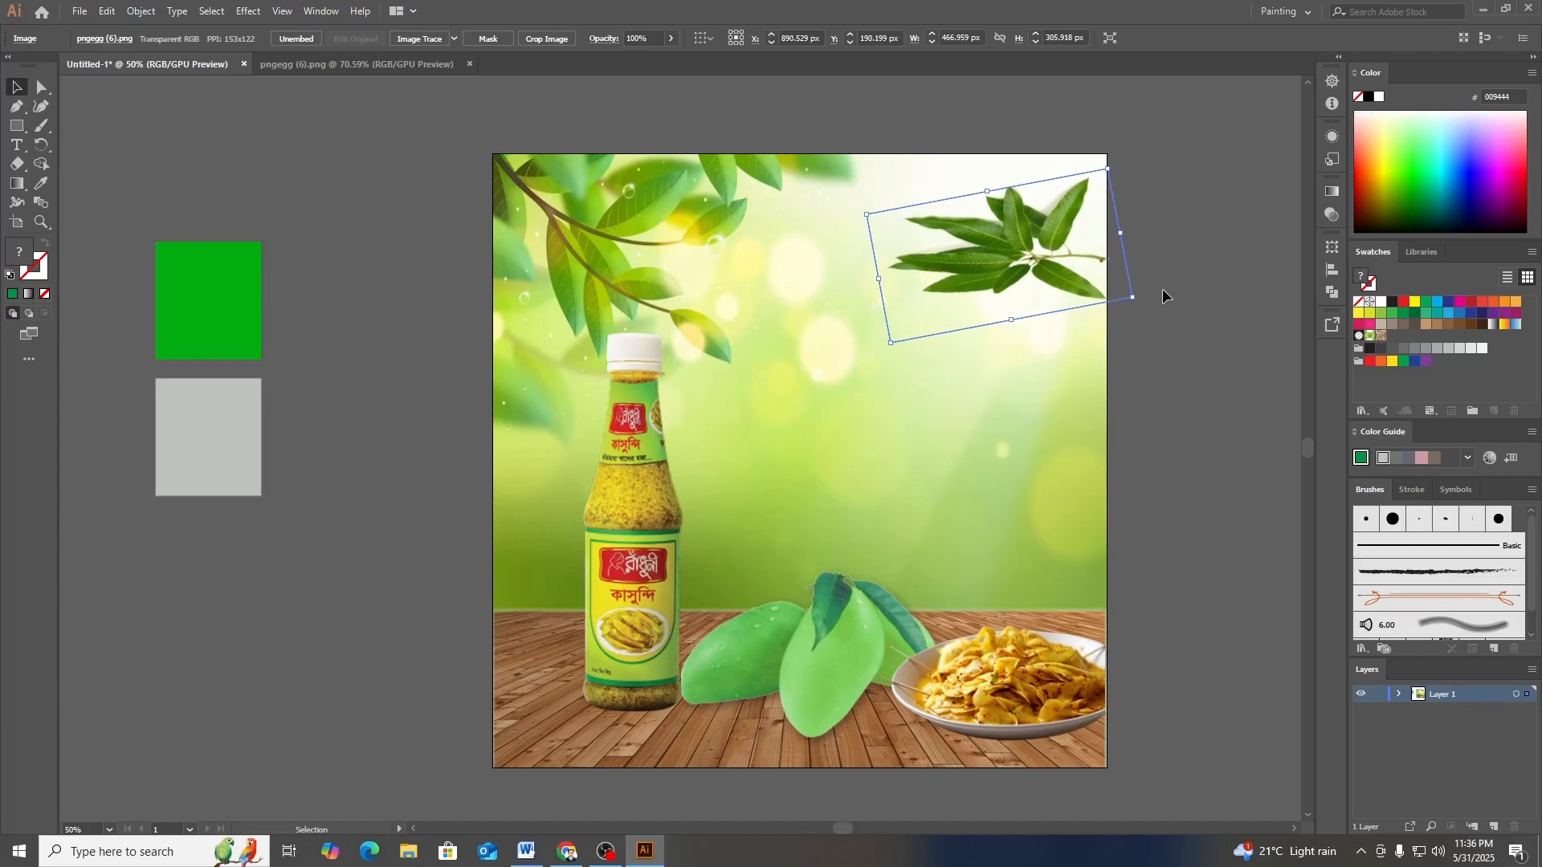
key(Up)
key(Up)
key(Up)
click(1174, 354)
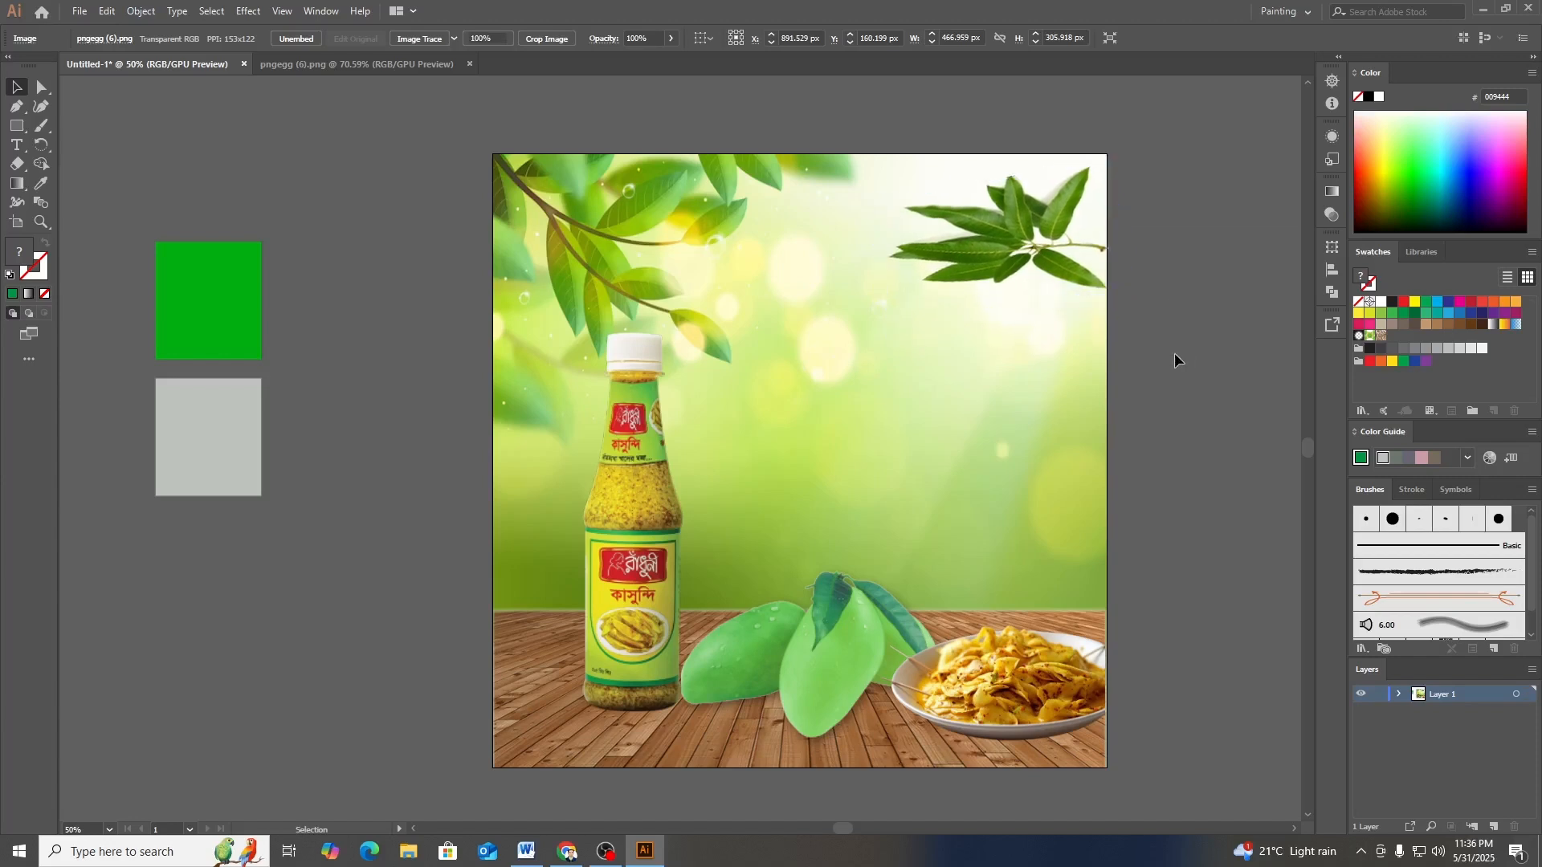
- Stretch the leaf branch slightly taller so its leaves hang lower in the artboard's upper-right corner, and deselect it
scroll(1174, 354, up, 2)
click(1088, 338)
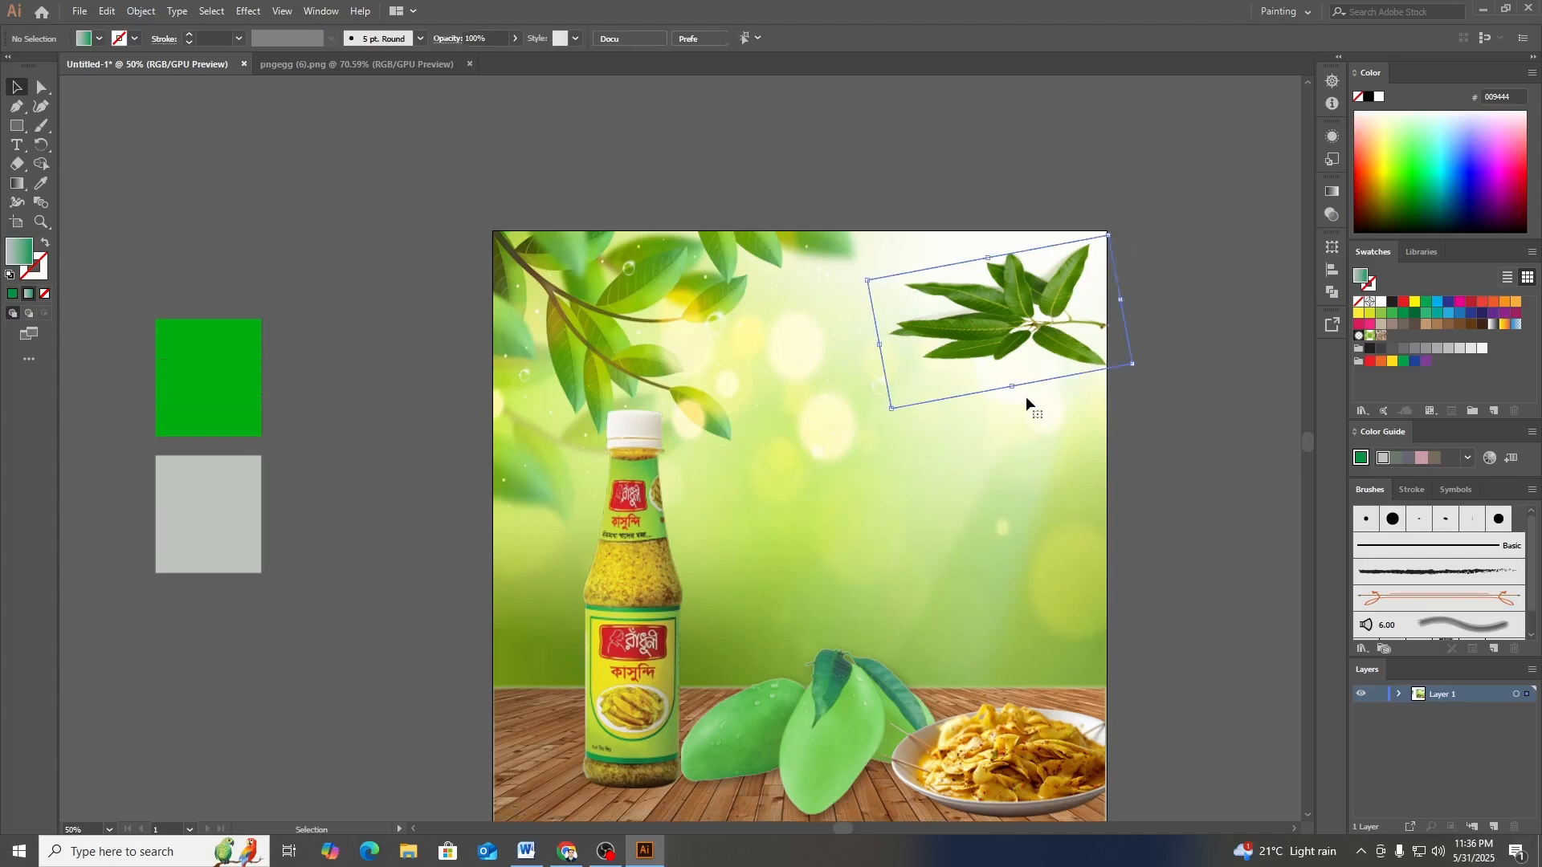
drag(1019, 399, 1074, 361)
click(1179, 423)
click(1231, 387)
click(1151, 503)
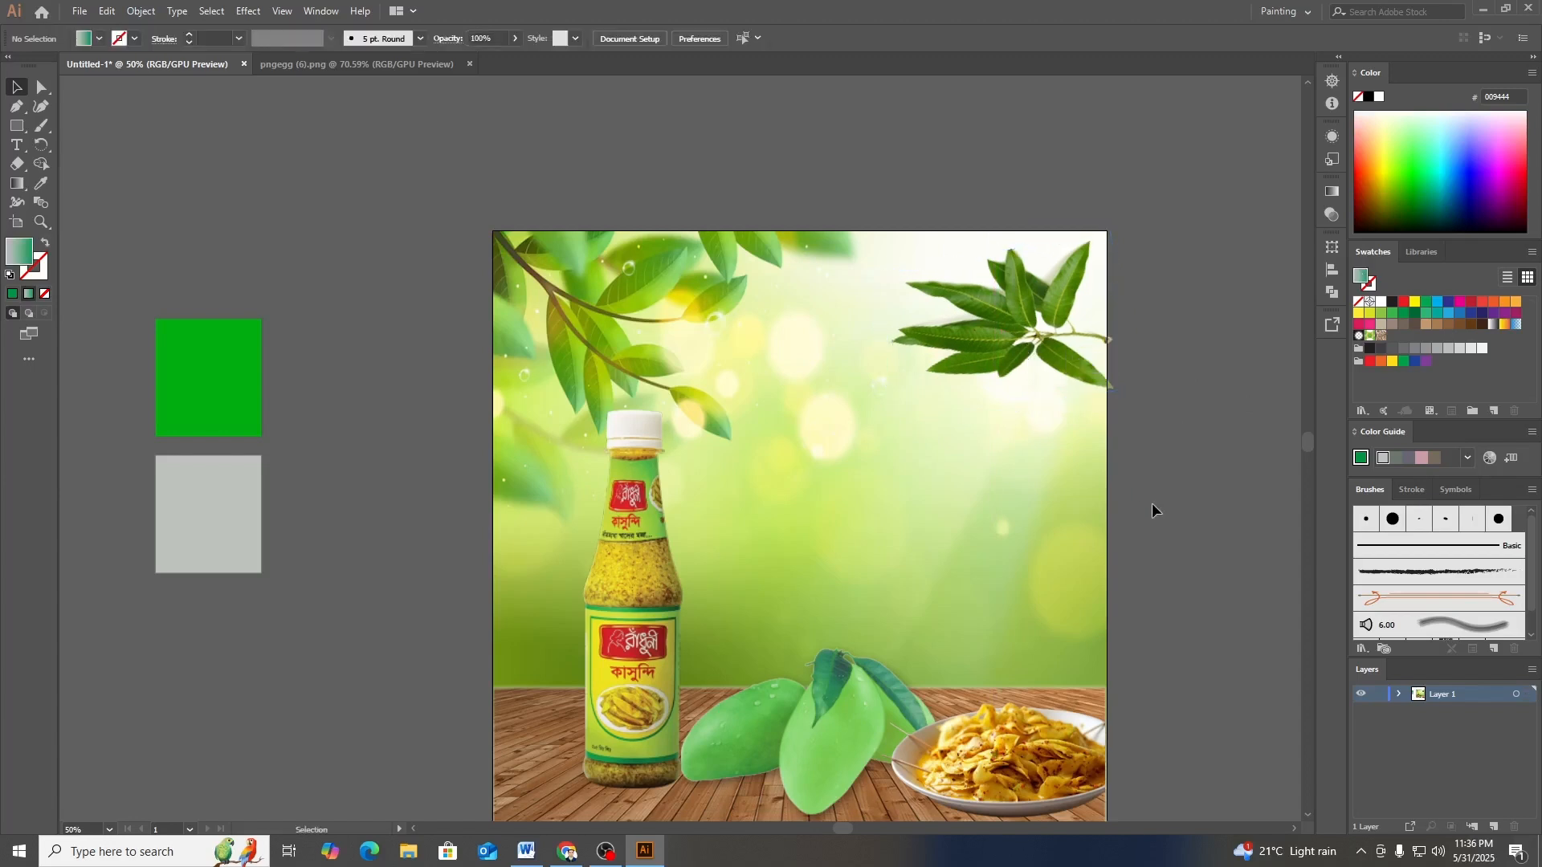
scroll(1152, 502, down, 3)
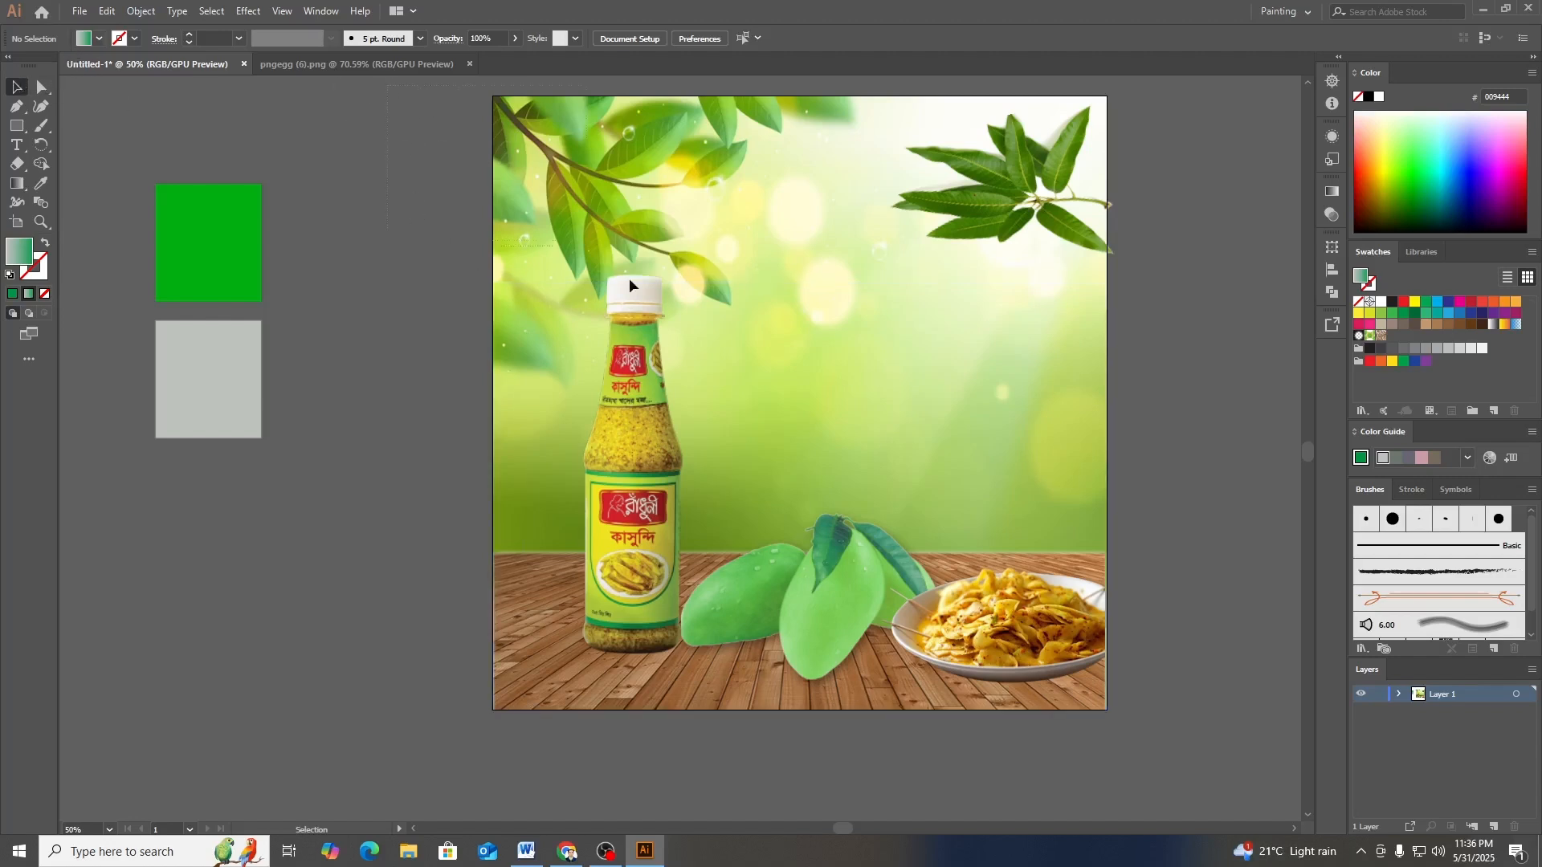
key(ctrl+a)
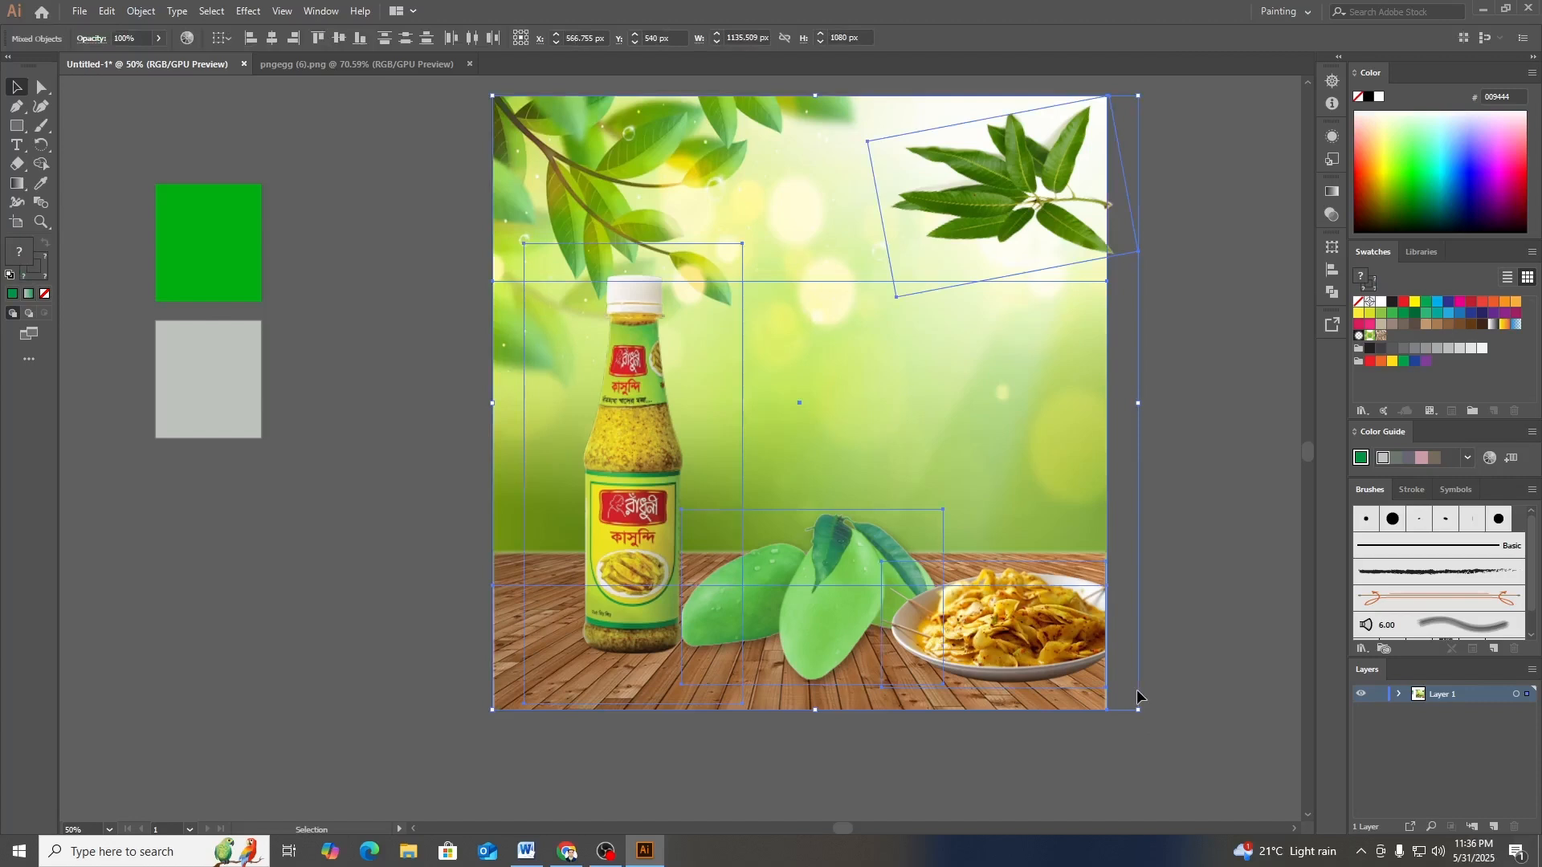
key(a)
key(ctrl+l)
key(v)
click(1178, 590)
drag(1047, 642, 796, 387)
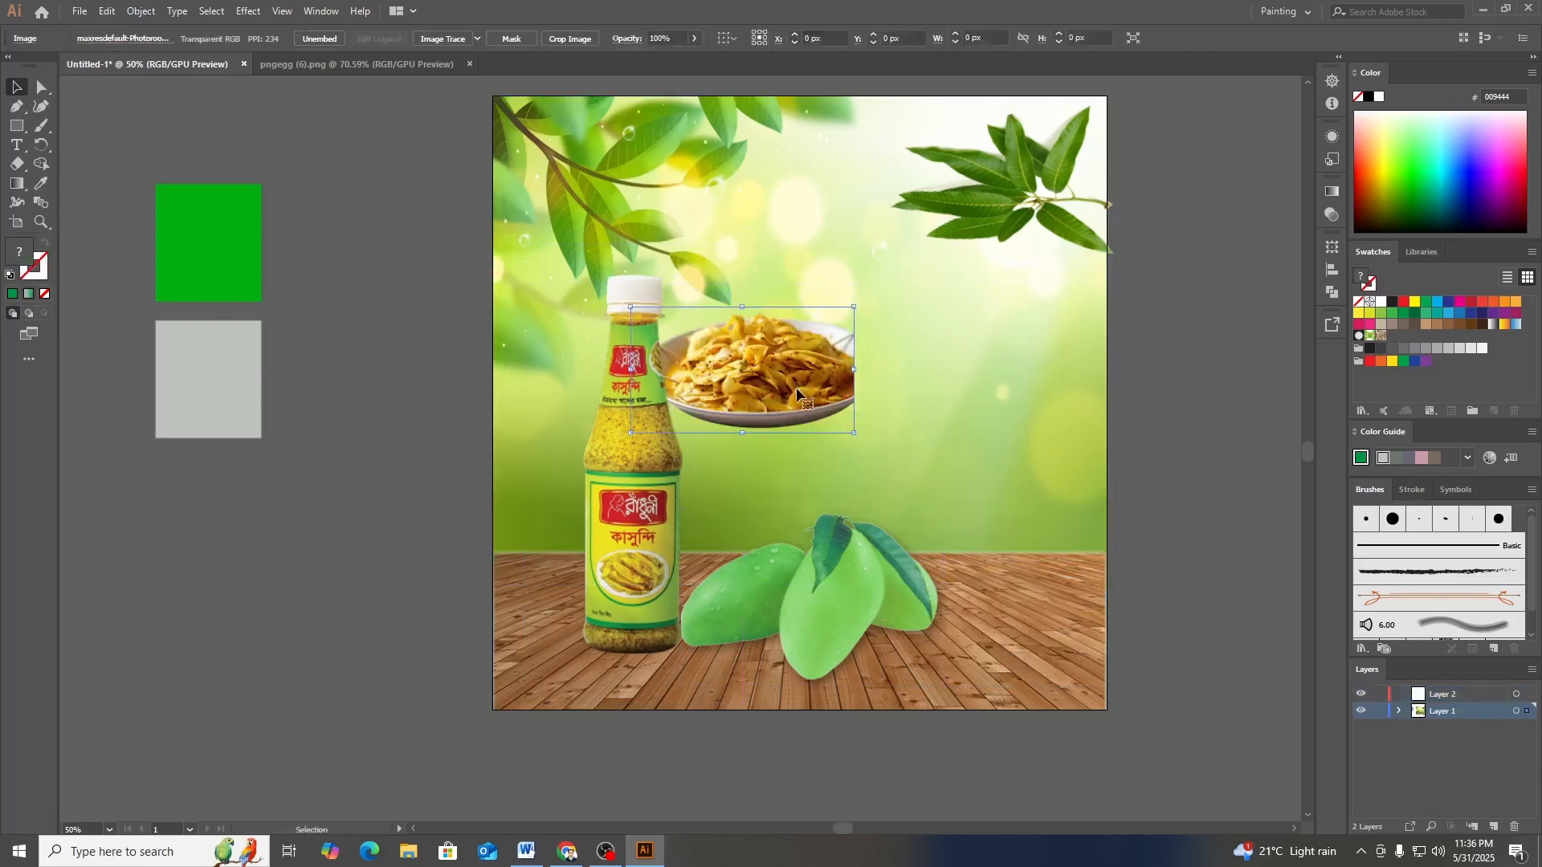
key(ctrl+z)
key(ctrl+z)
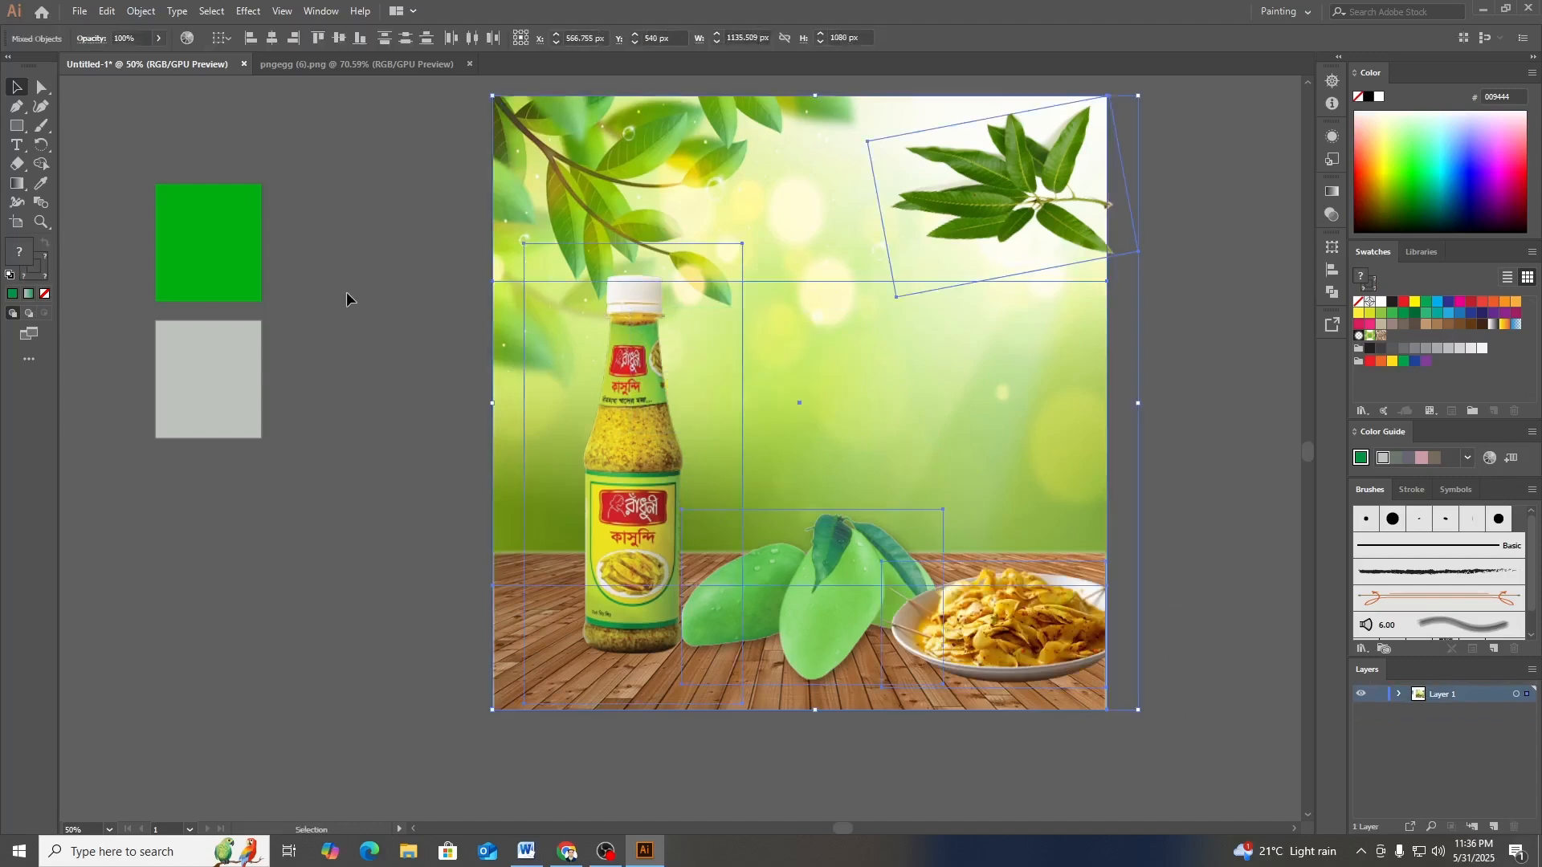
click(367, 135)
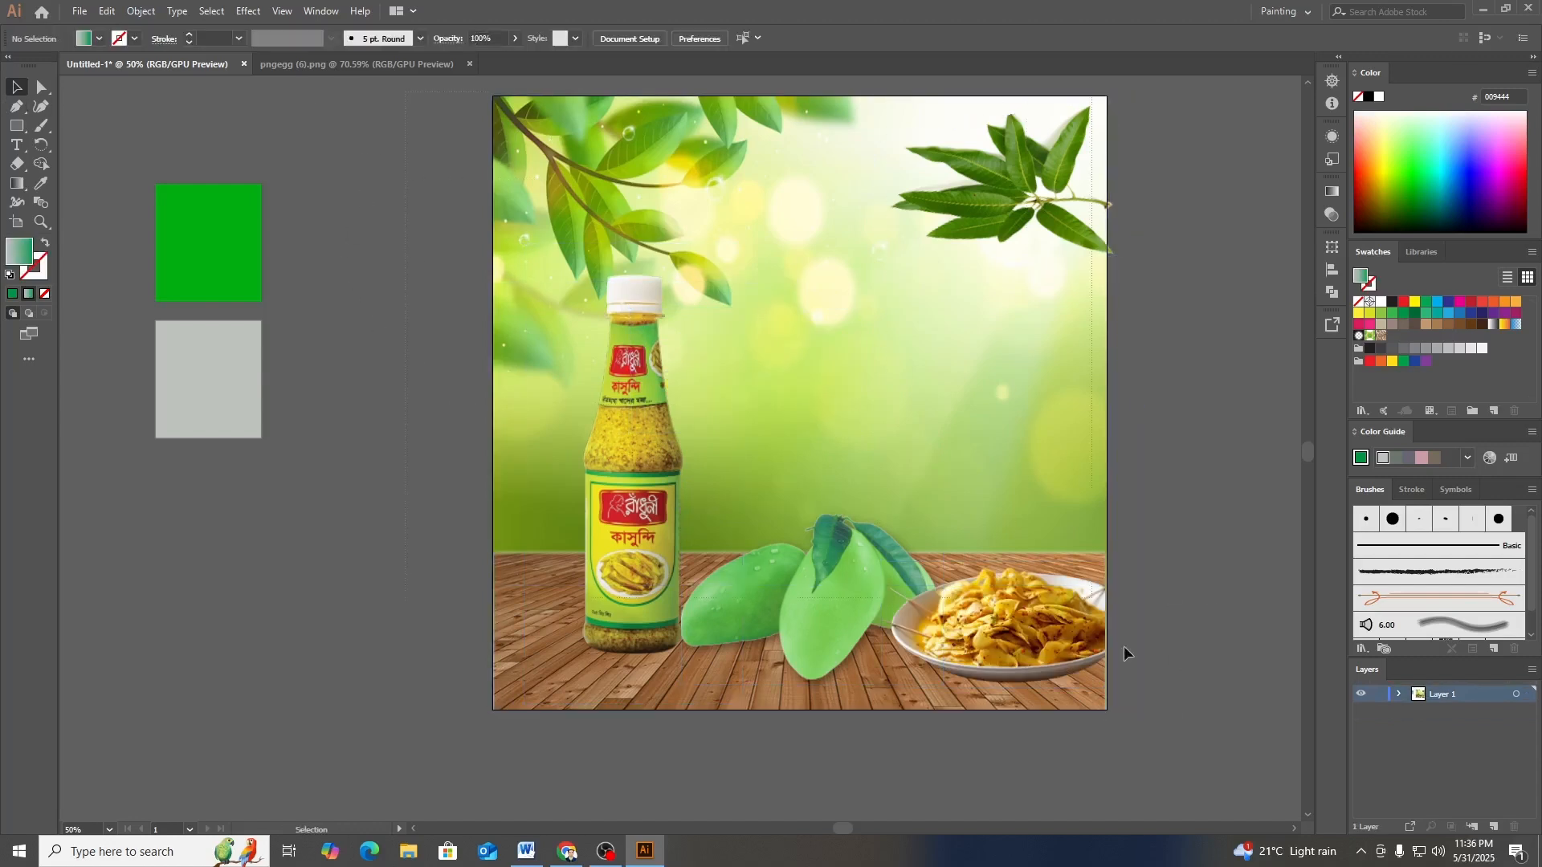
key(ctrl+a)
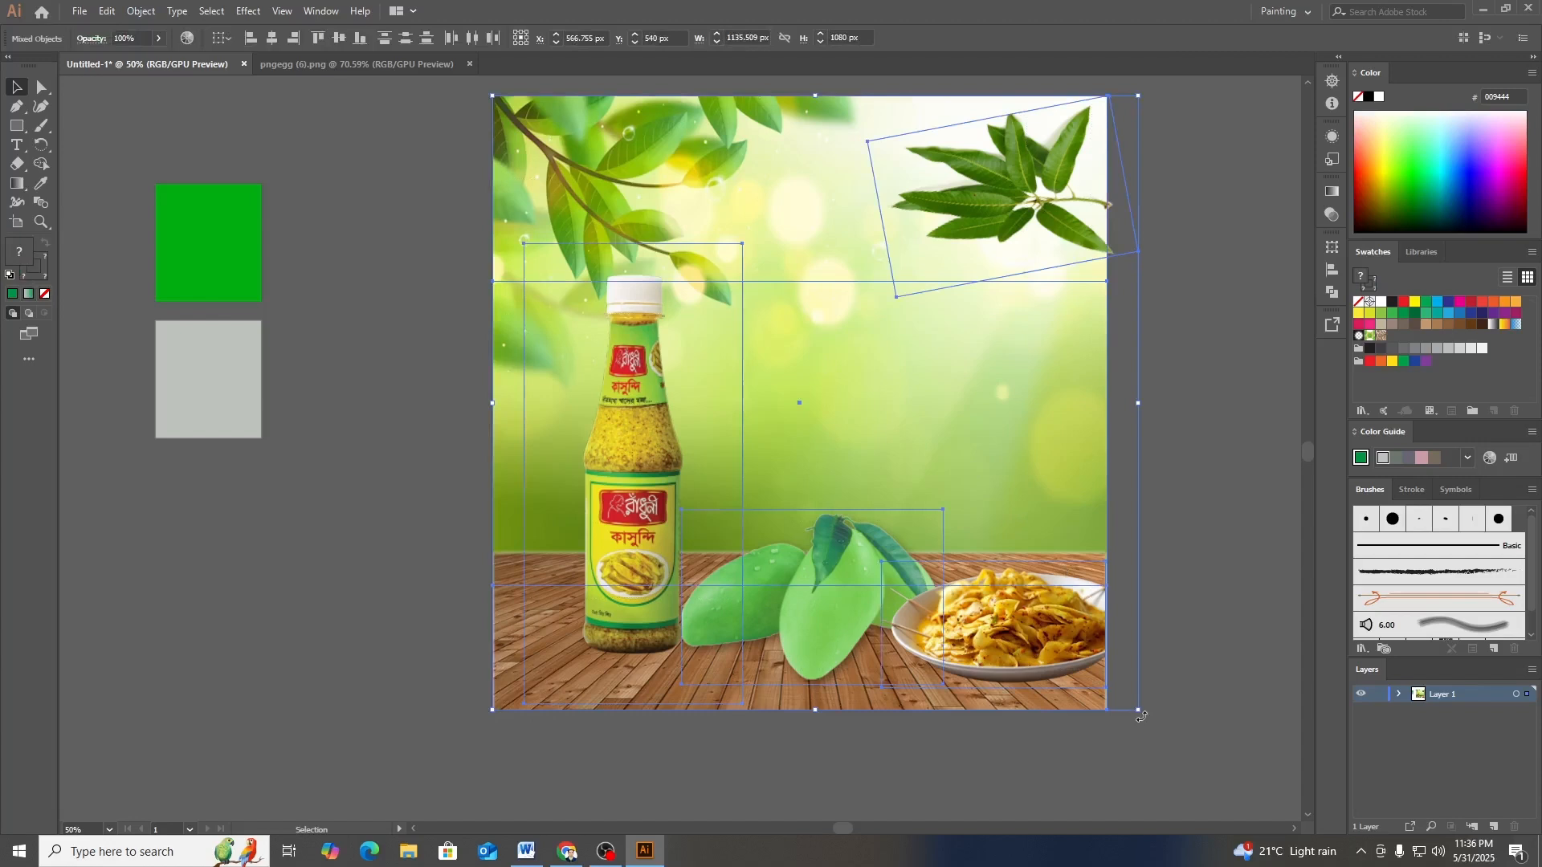
click(1142, 721)
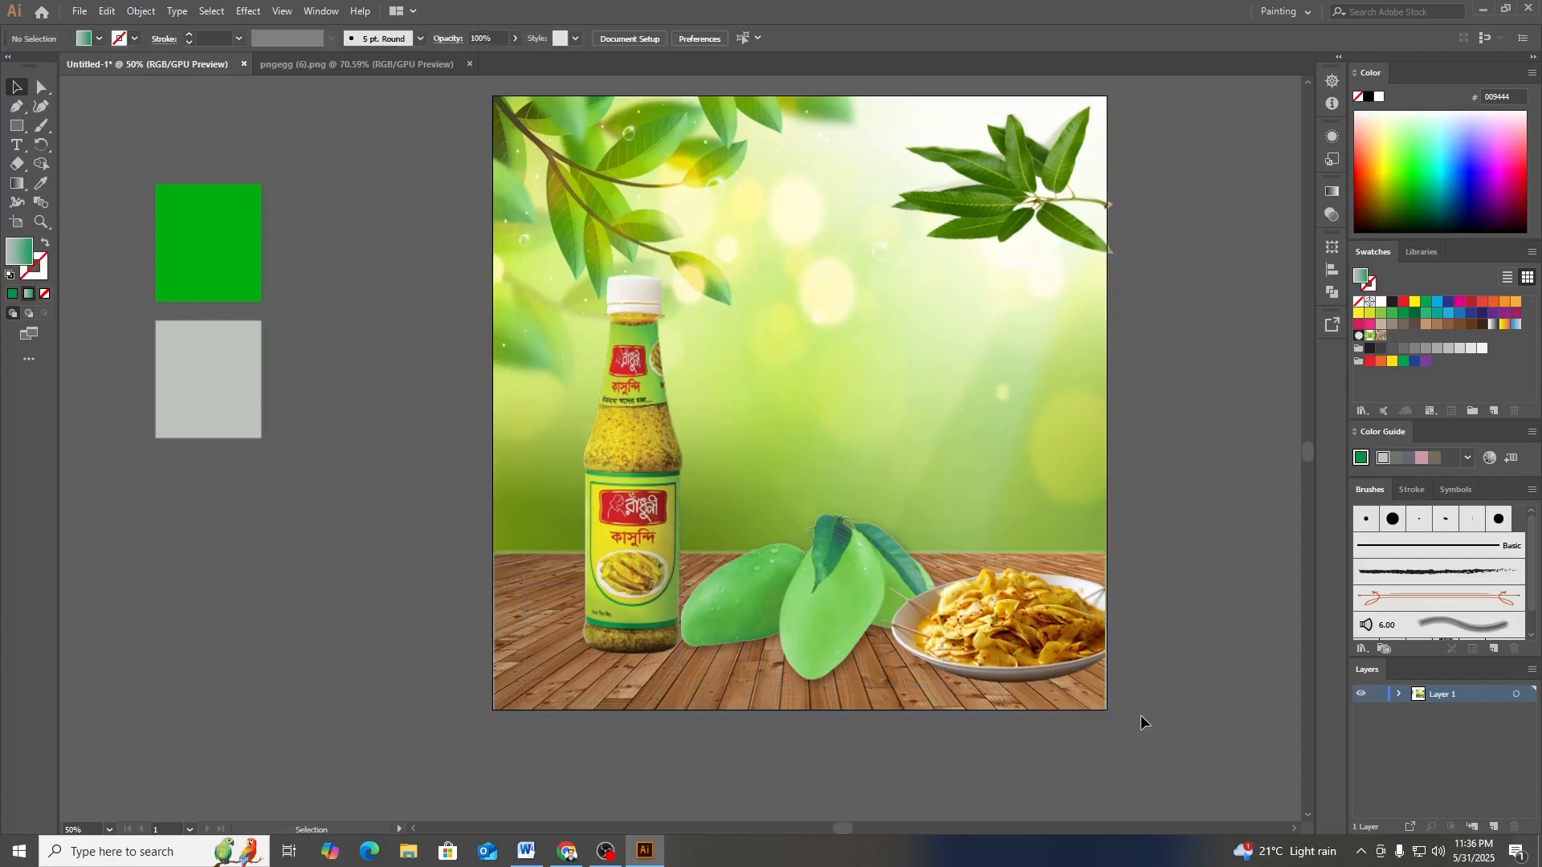
scroll(1018, 646, up, 5)
scroll(1005, 618, down, 4)
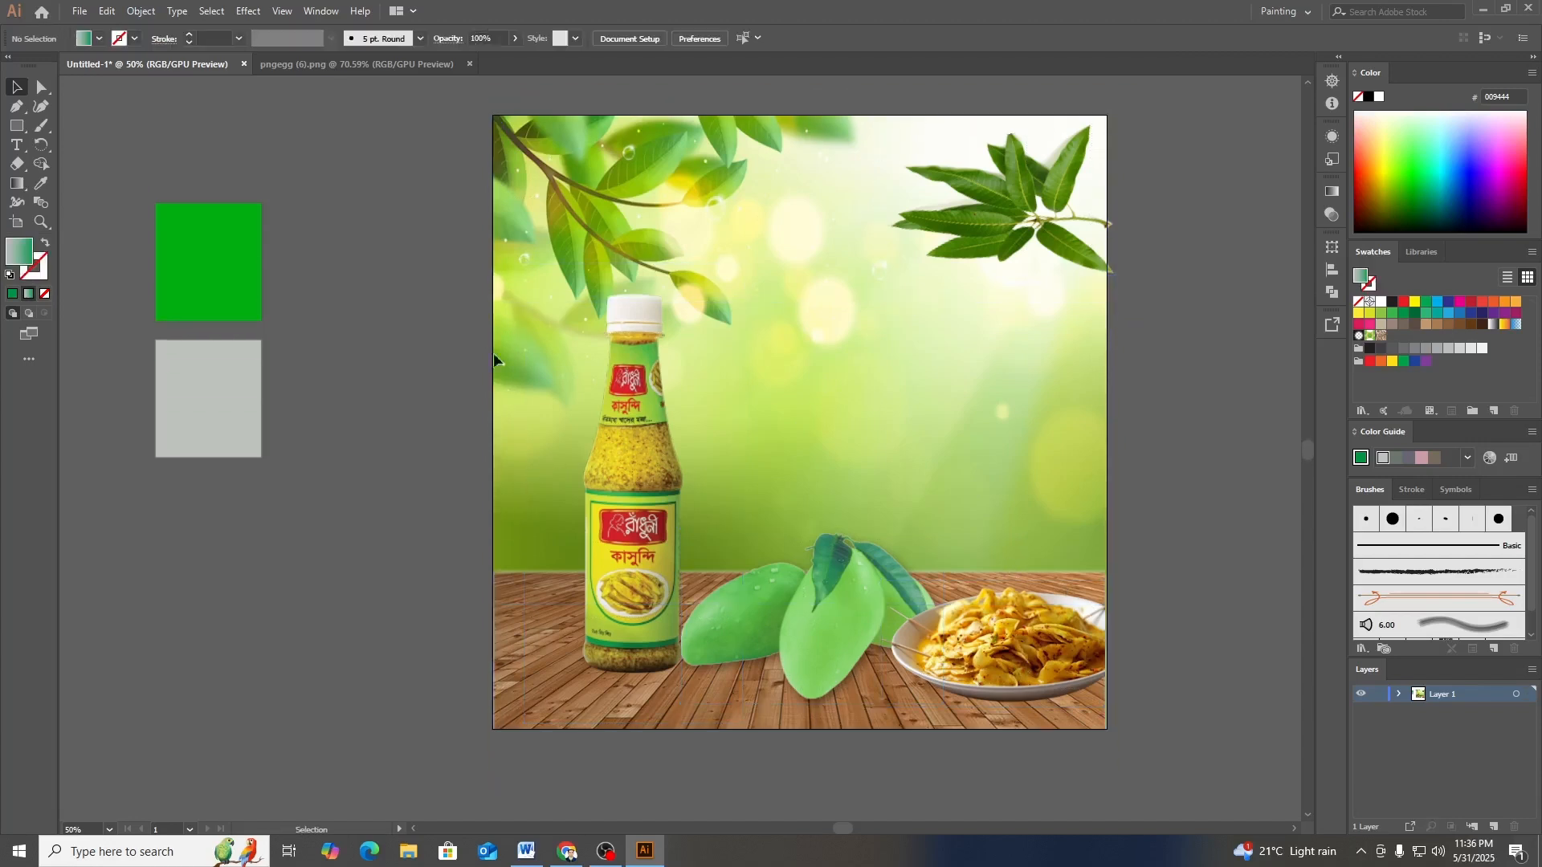
- Add the placeholder text "Lorem ipsum" beside the sauce bottle and enlarge it to about 717 × 143 px
key(plus)
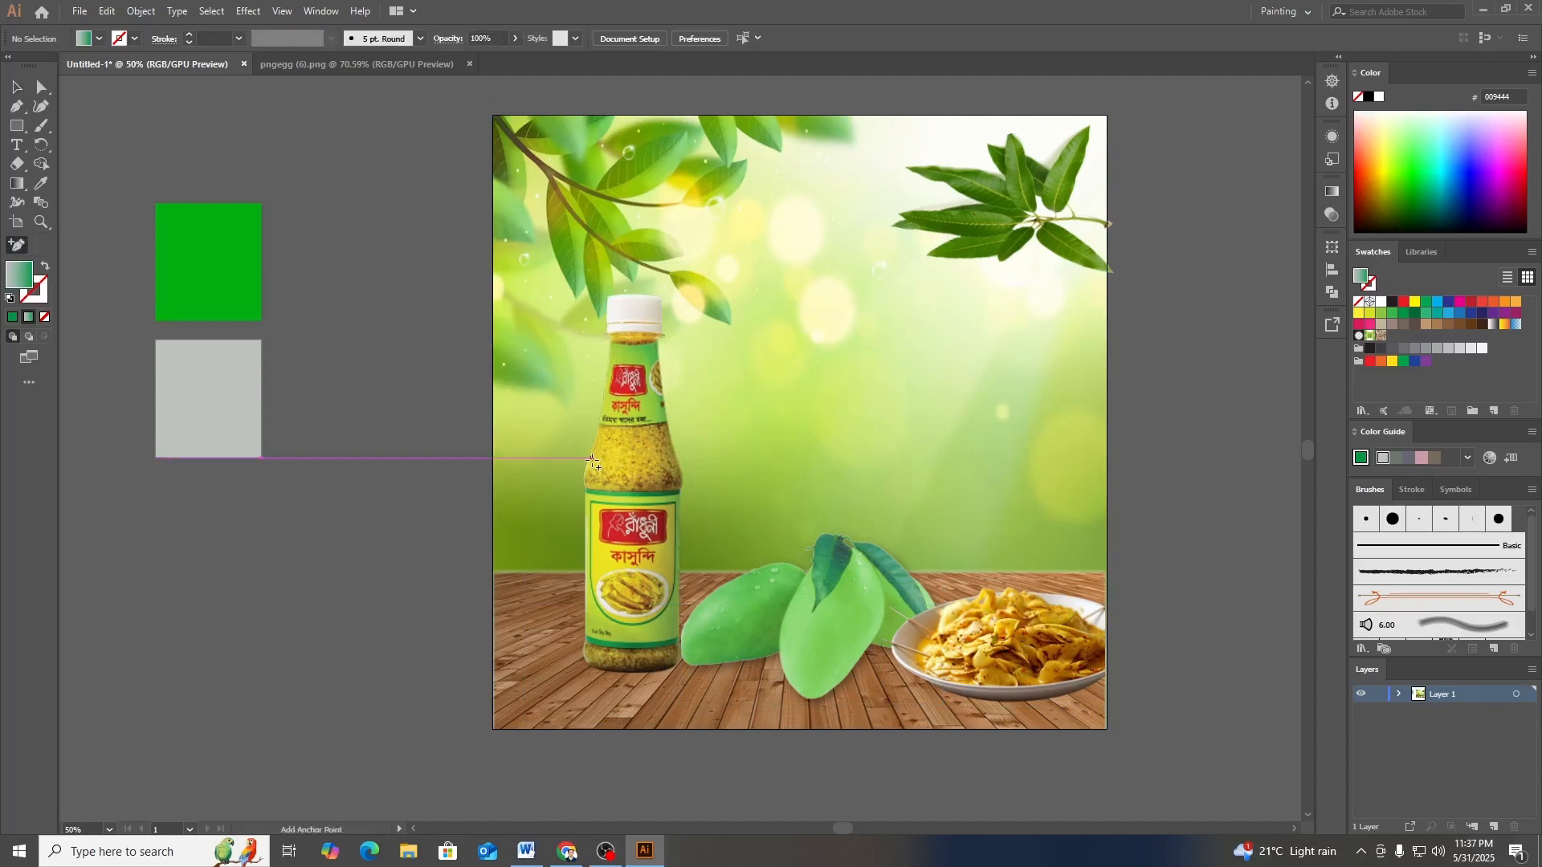
key(ctrl+plus)
key(ctrl+plus)
key(ctrl+minus)
key(ctrl+minus)
key(ctrl+minus)
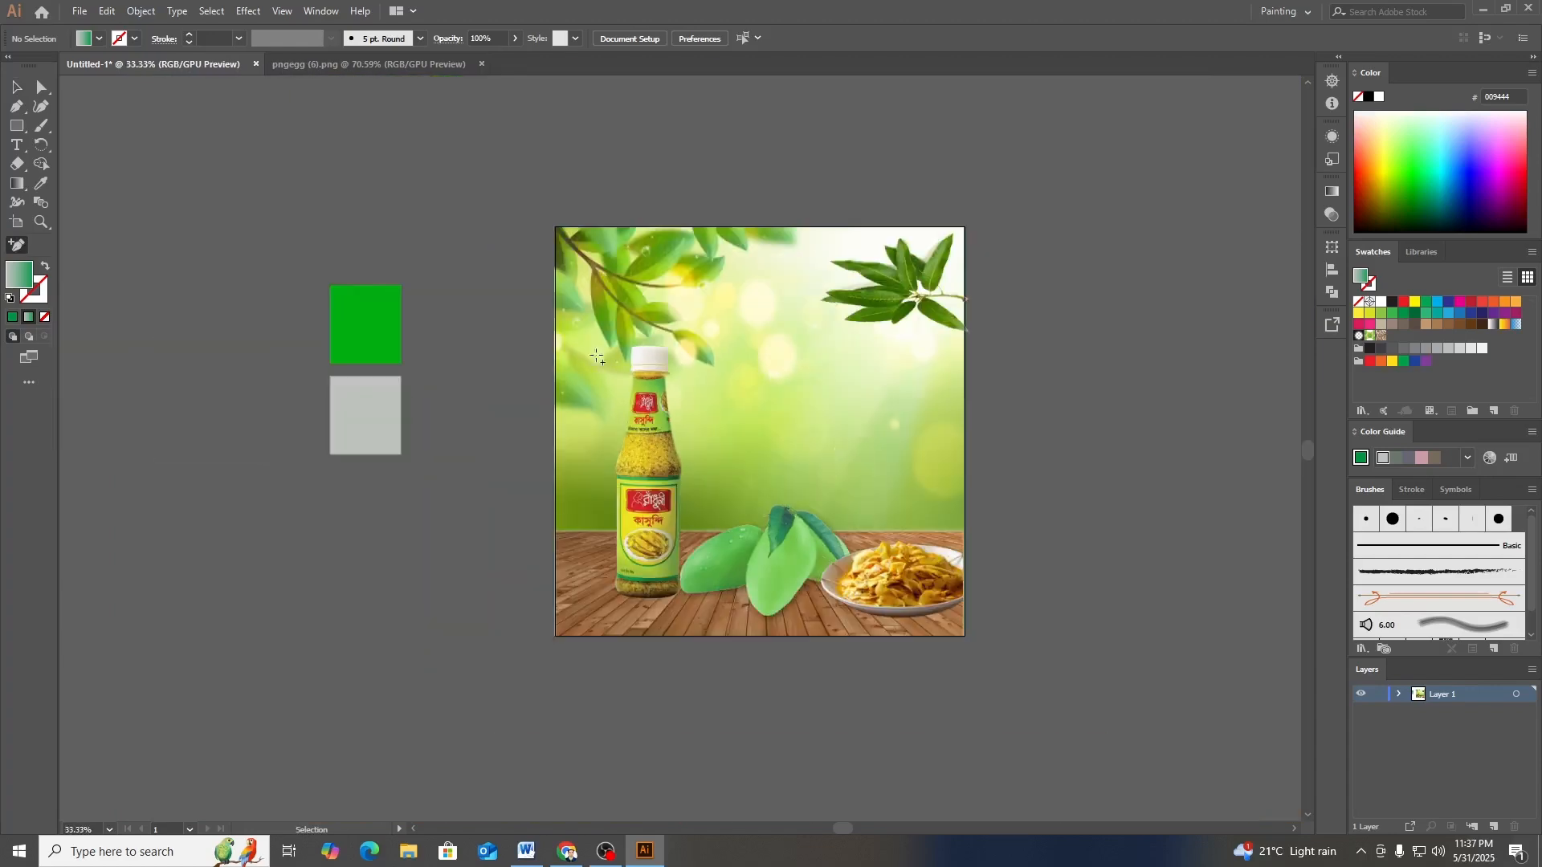
key(v)
drag(531, 274, 908, 480)
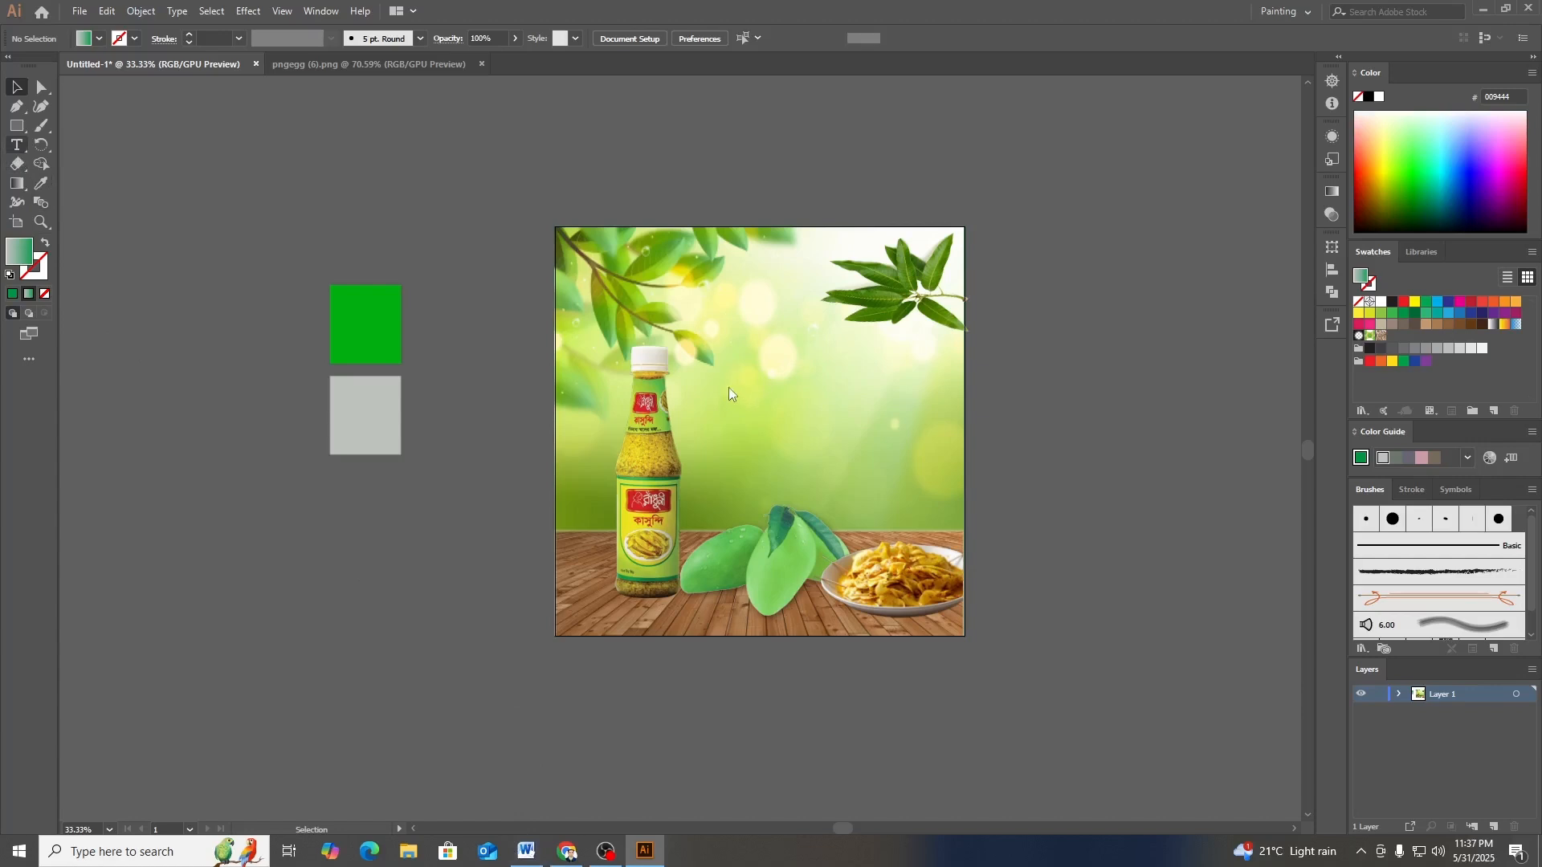
key(t)
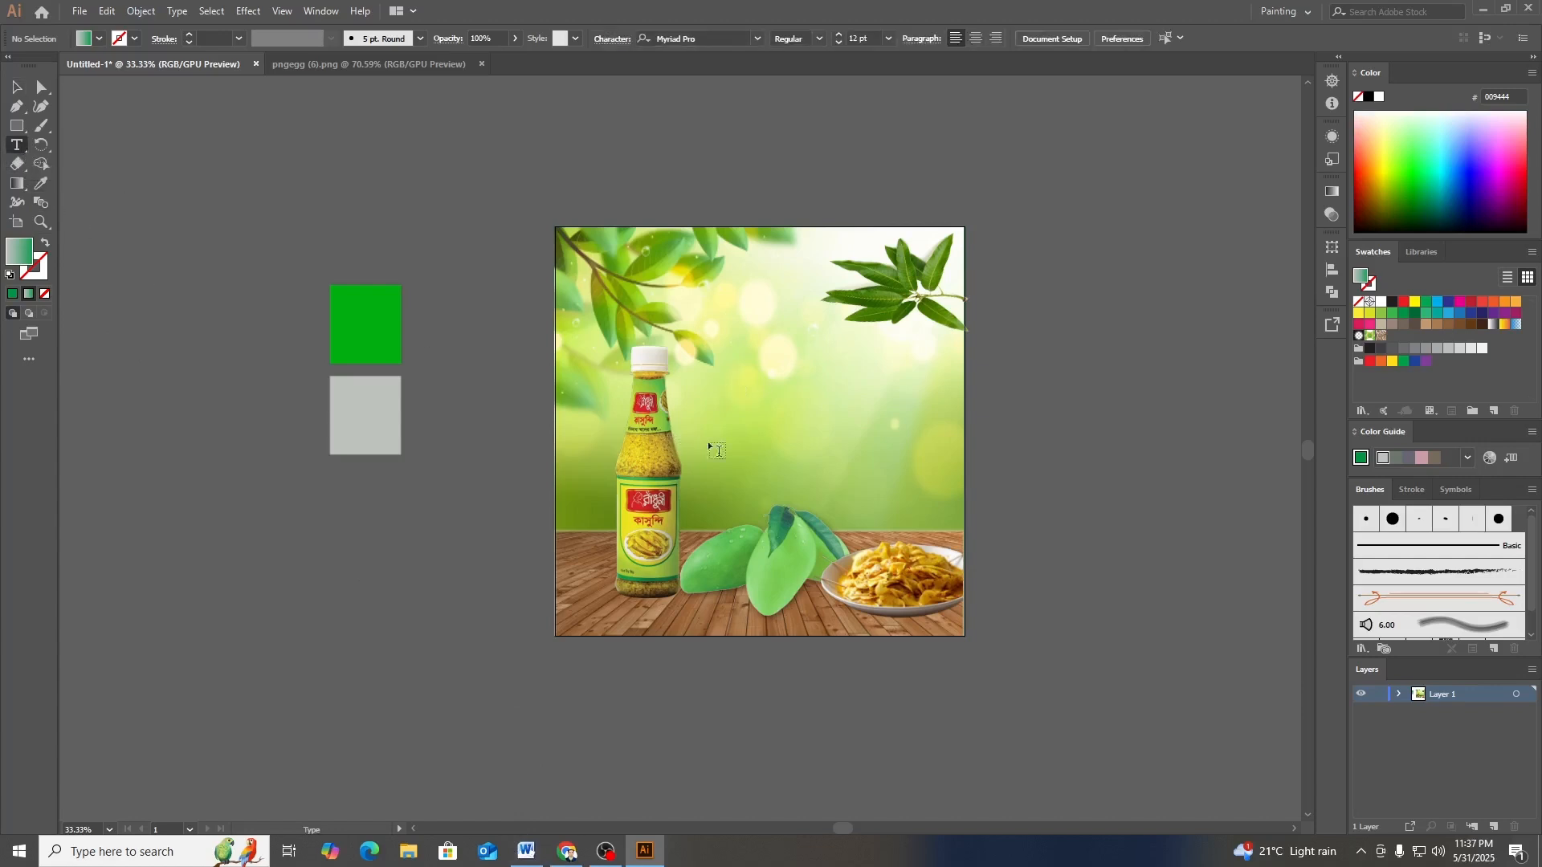
click(717, 418)
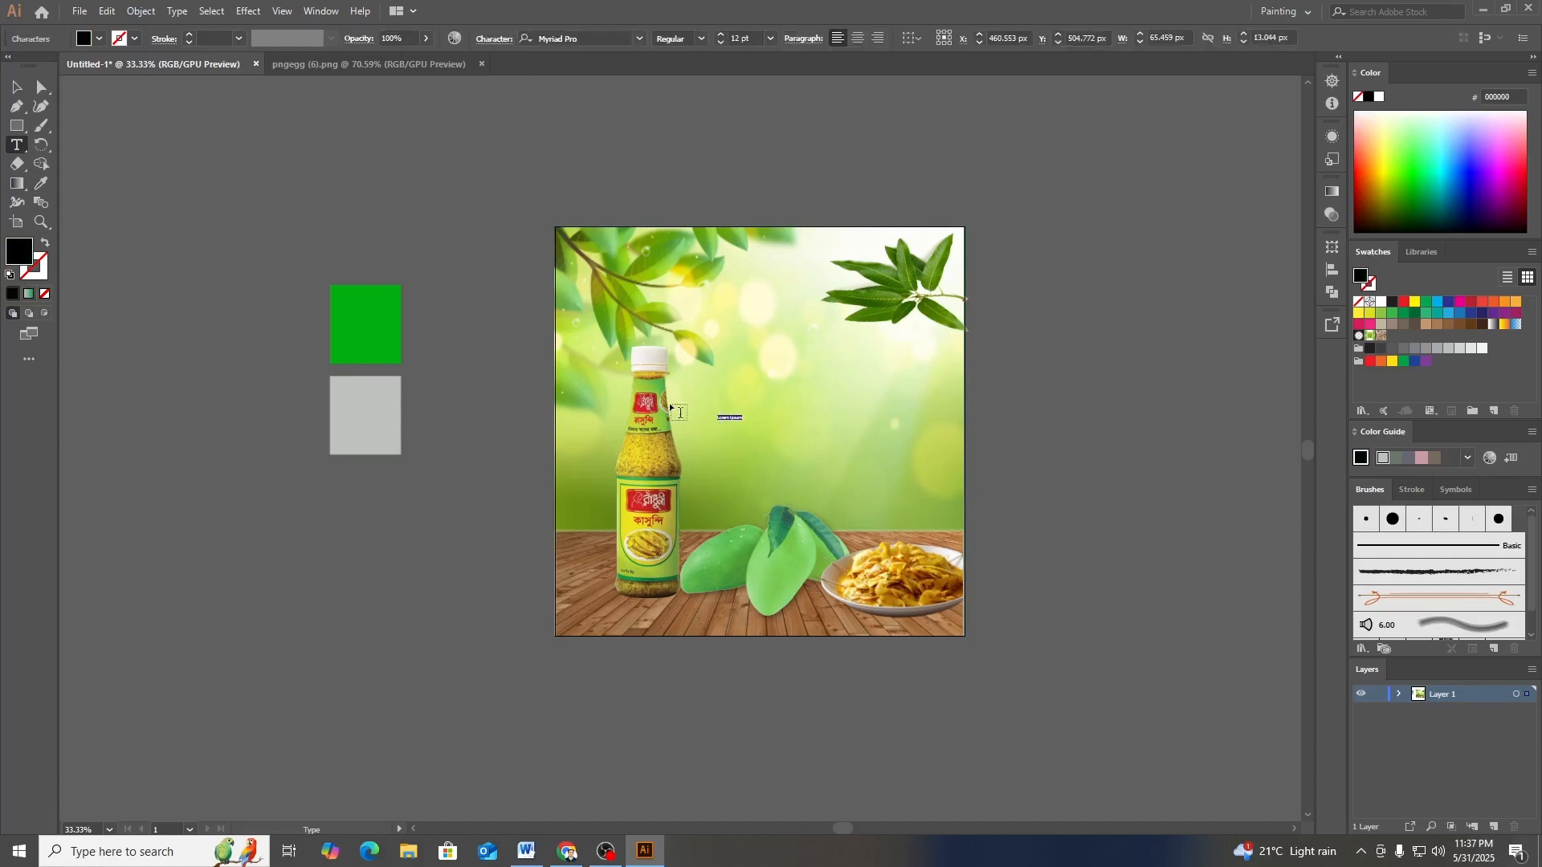
key(Escape)
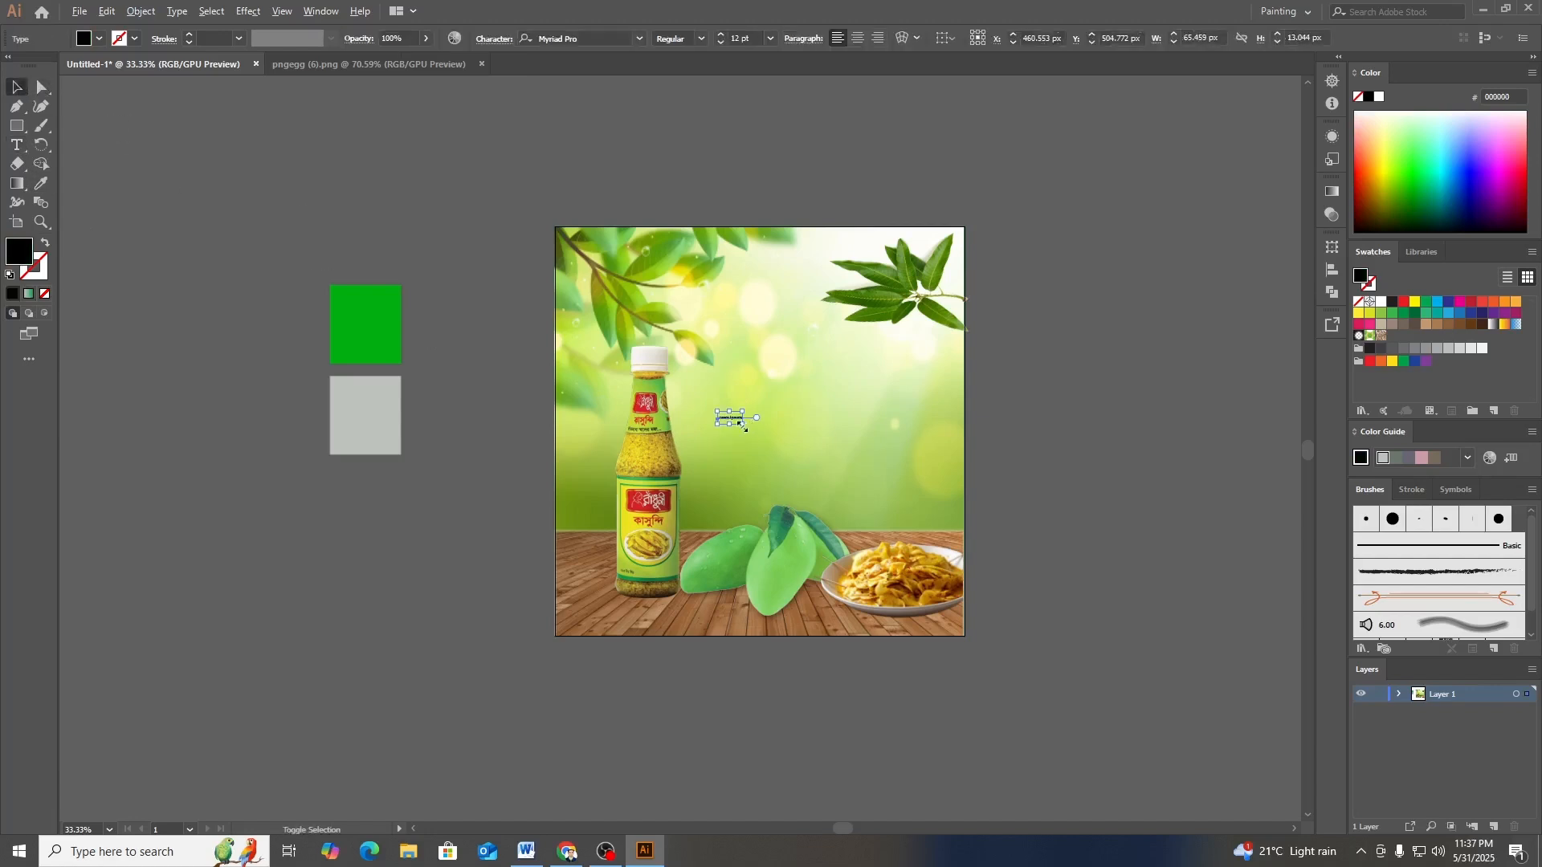
drag(743, 424, 867, 426)
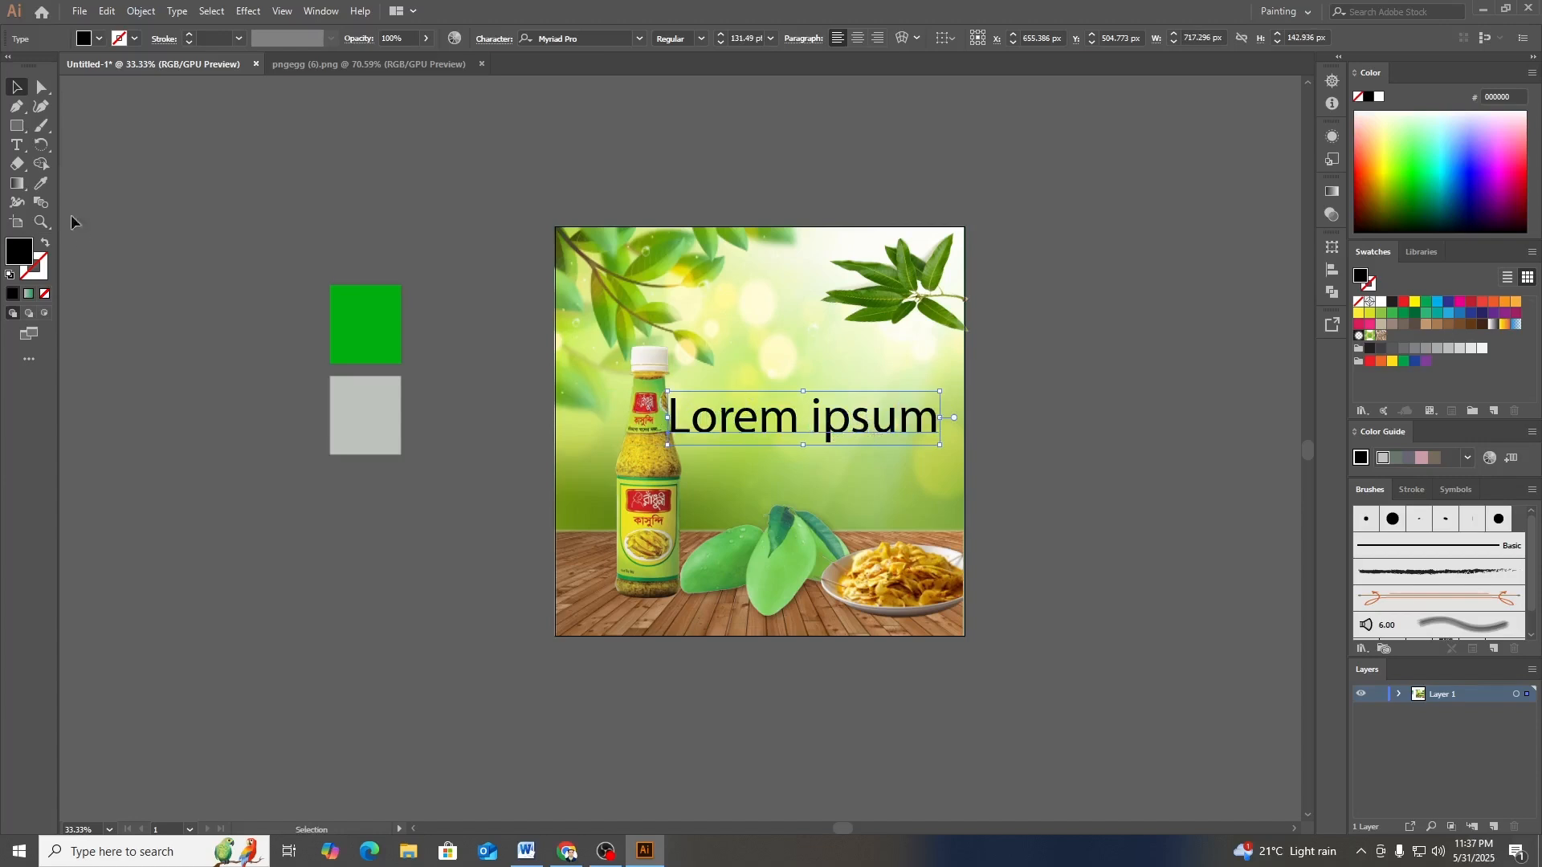
- Set the placeholder text's font to SutonnyMJ Bold
key(t)
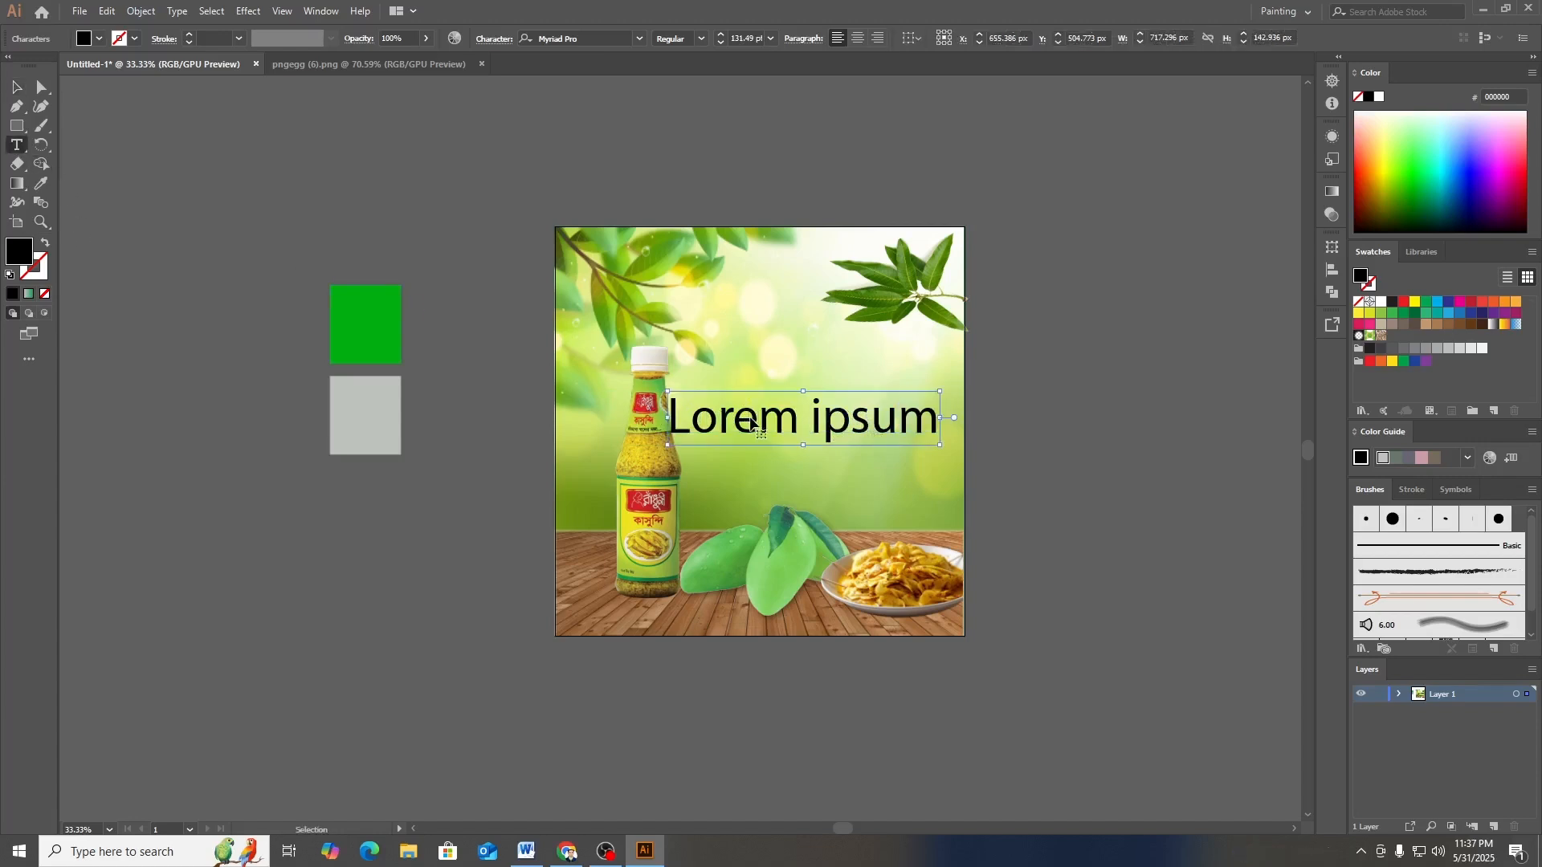
triple_click(751, 426)
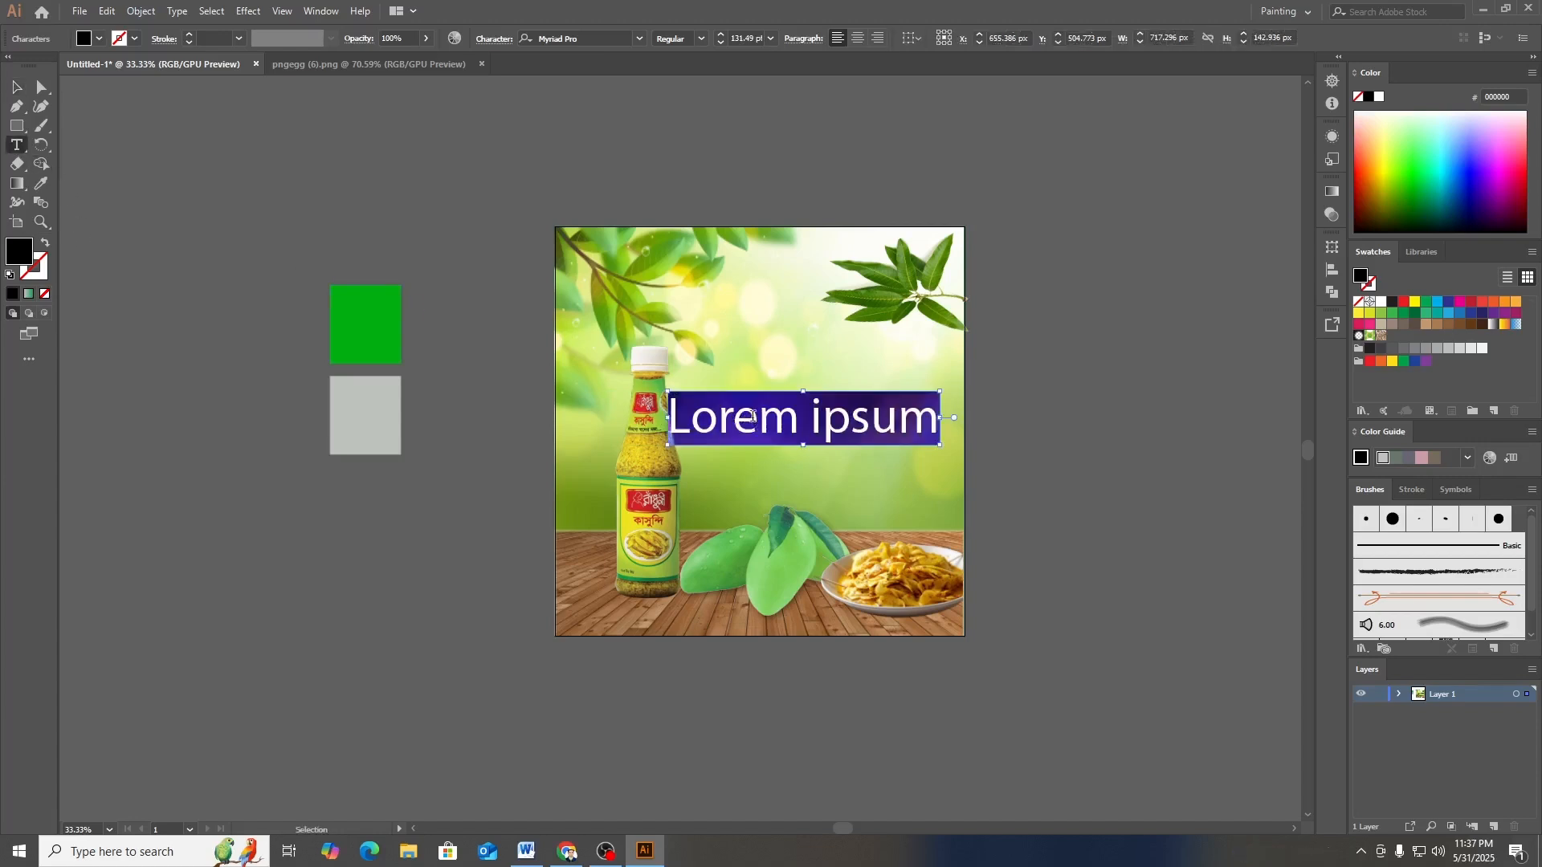
click(616, 43)
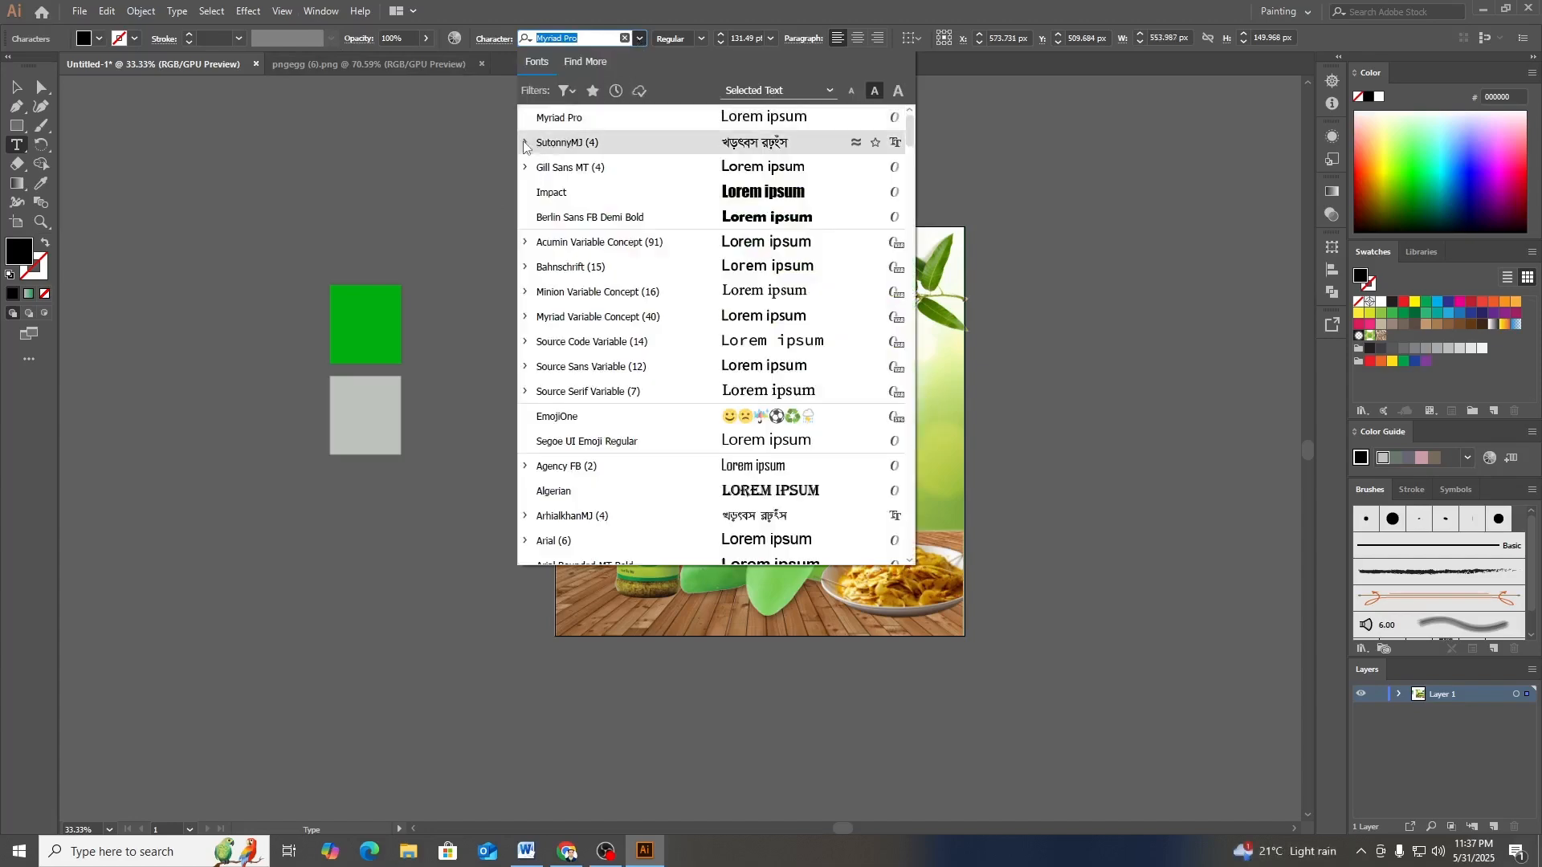
click(525, 144)
click(562, 217)
click(726, 411)
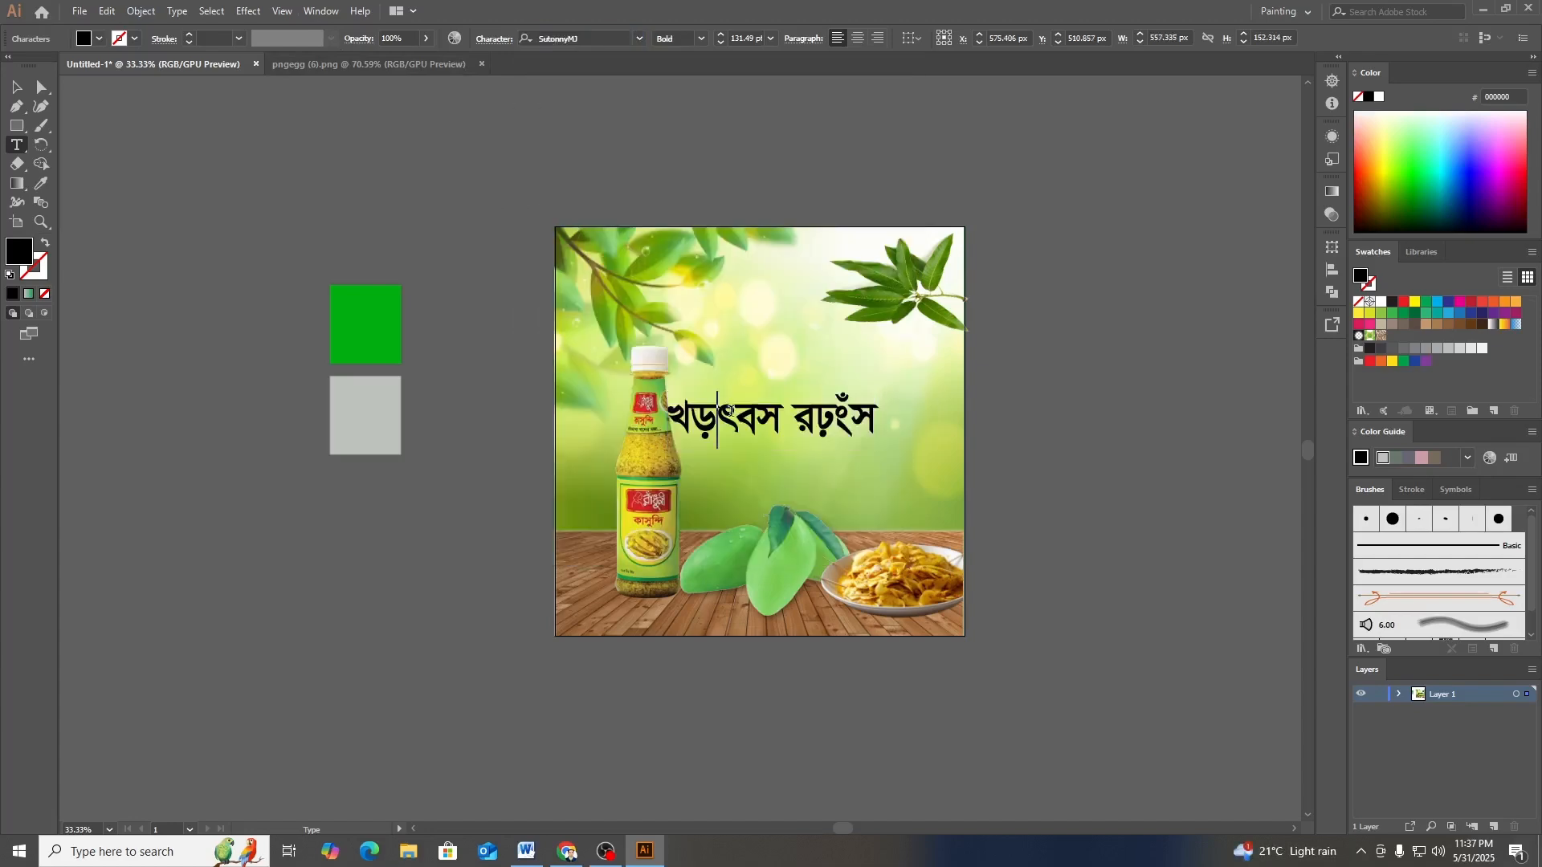
- Copy the first slogan line "কাঁচা আম আর" from the Word document and return to the Illustrator design
triple_click(733, 422)
click(727, 428)
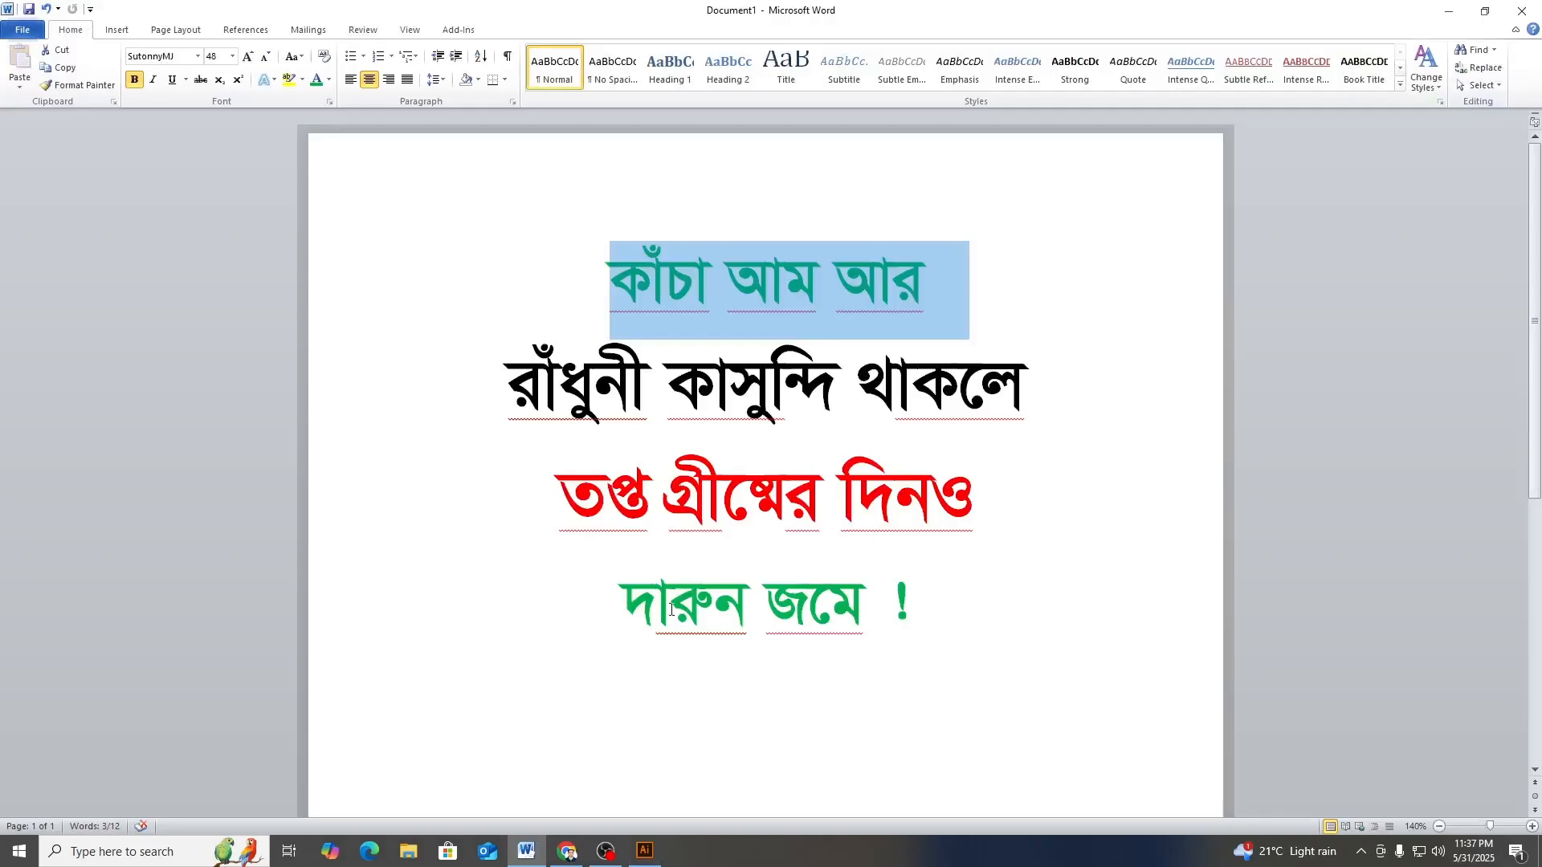
click(527, 851)
click(652, 320)
drag(652, 296, 894, 273)
key(ctrl+c)
click(1448, 11)
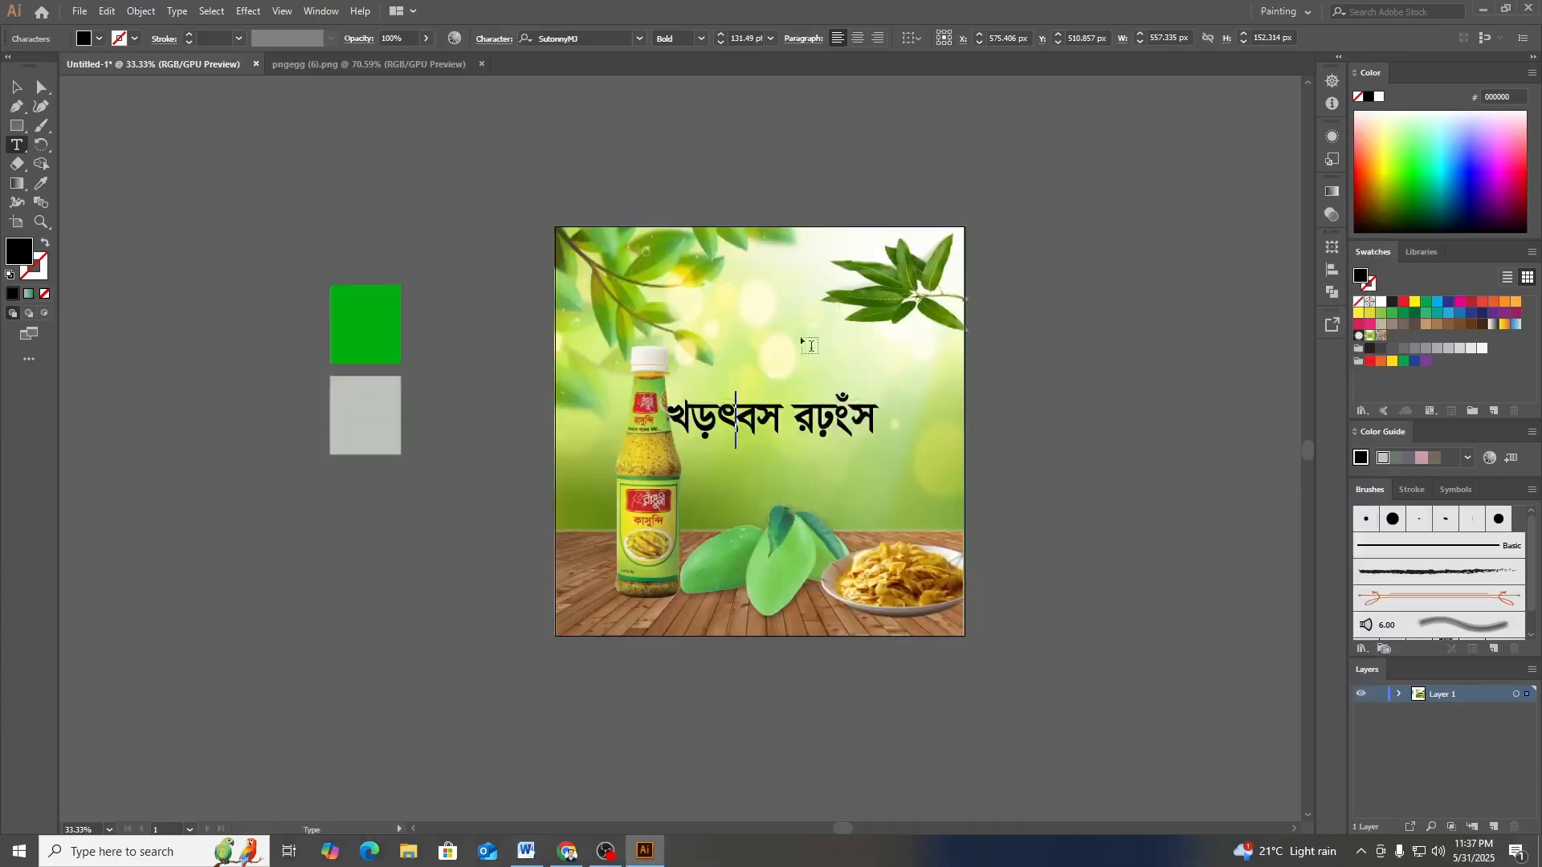
- Replace the placeholder with the copied line "কাঁচা আম আর", scale it to about 493 × 127 px and place it above the mangoes, below the leaf branch
key(ctrl+a)
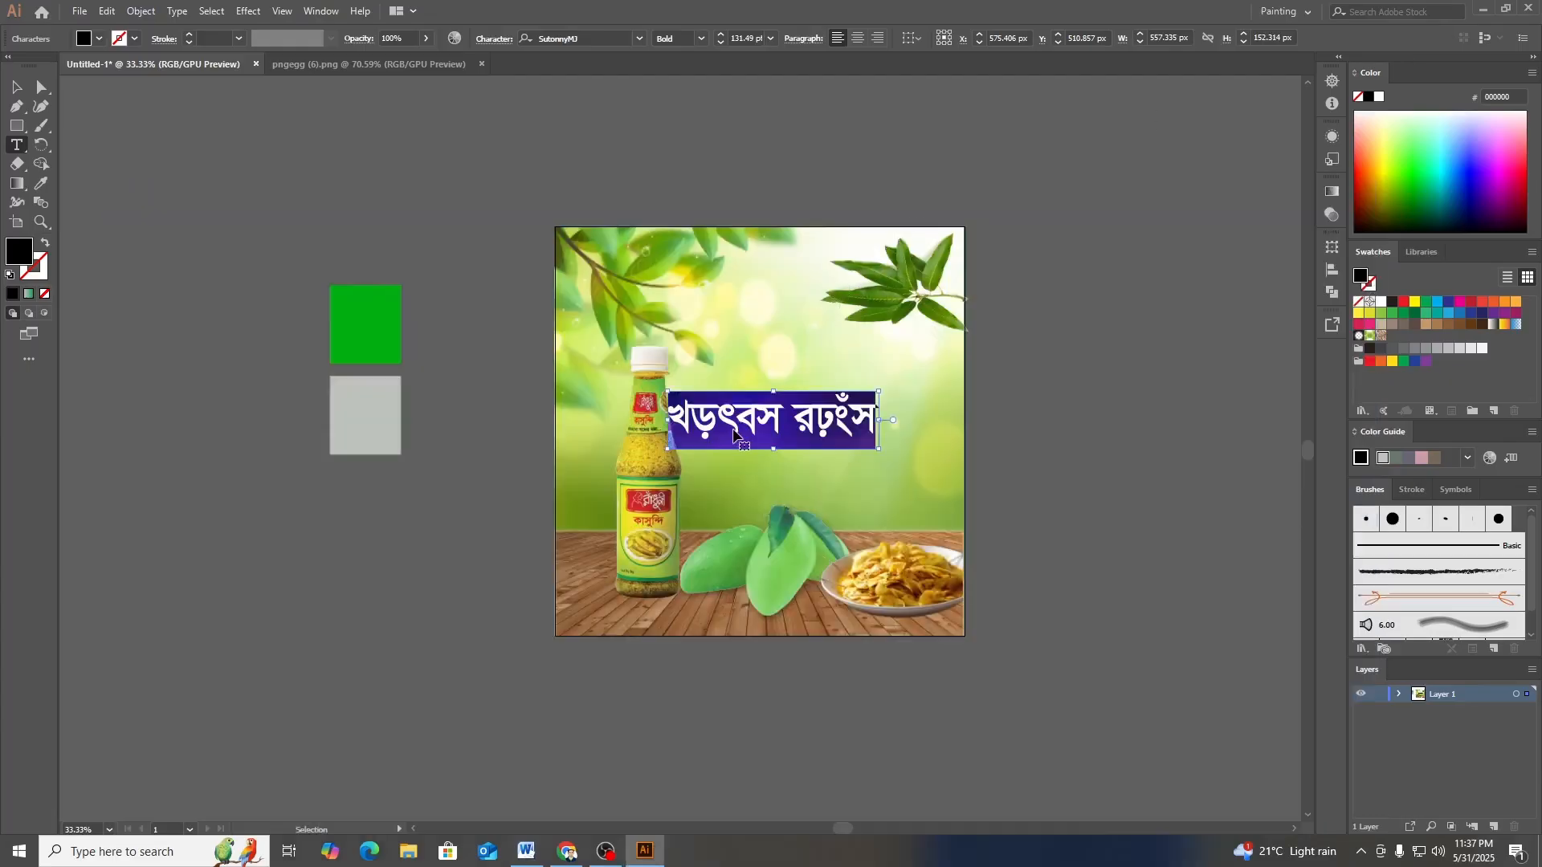
key(ctrl+v)
click(16, 86)
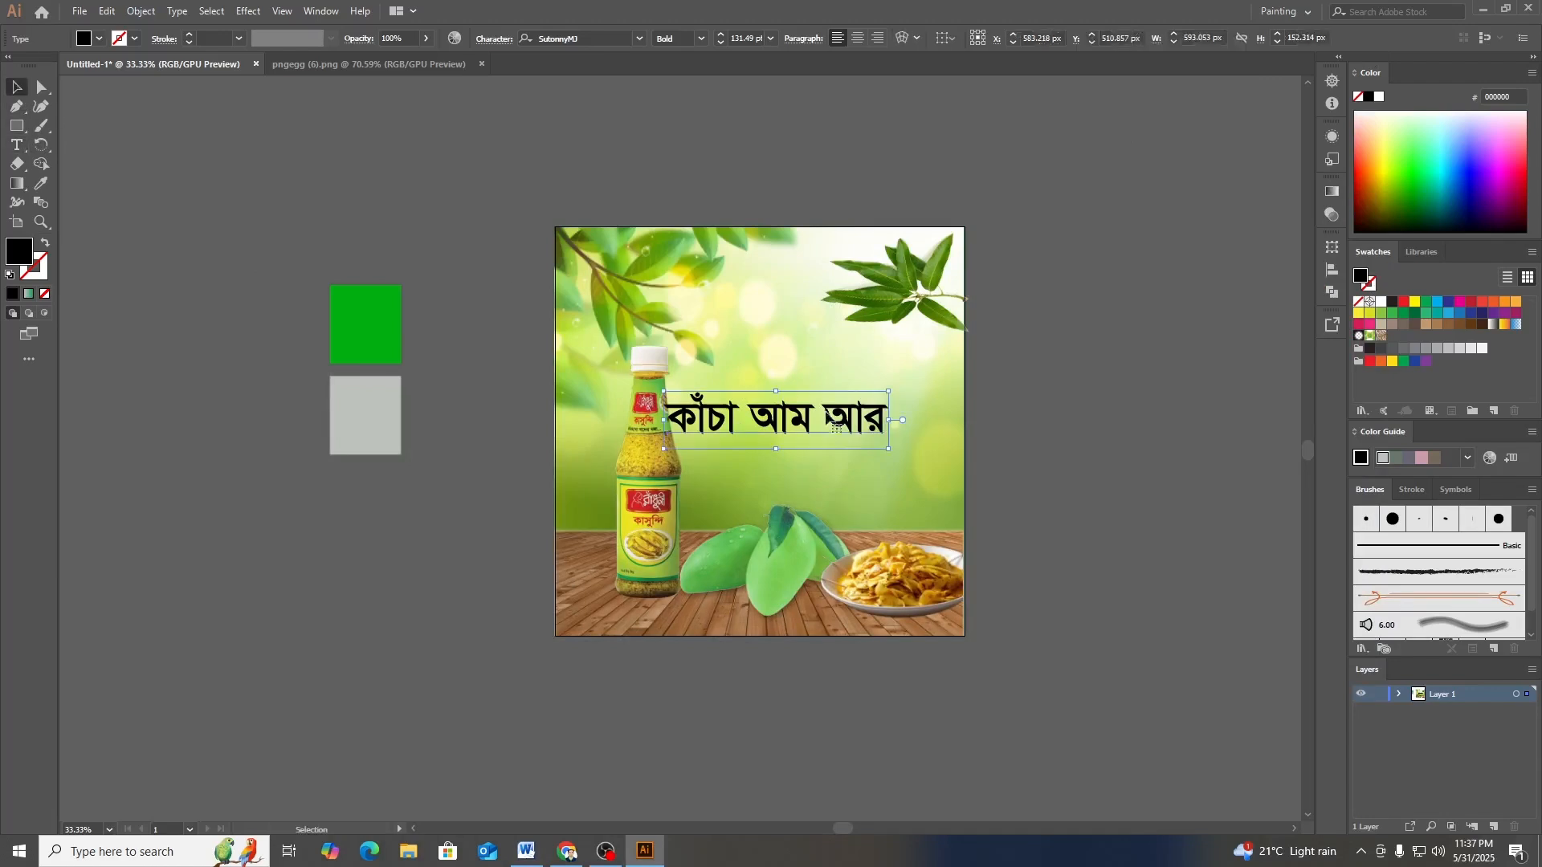
drag(888, 420, 865, 364)
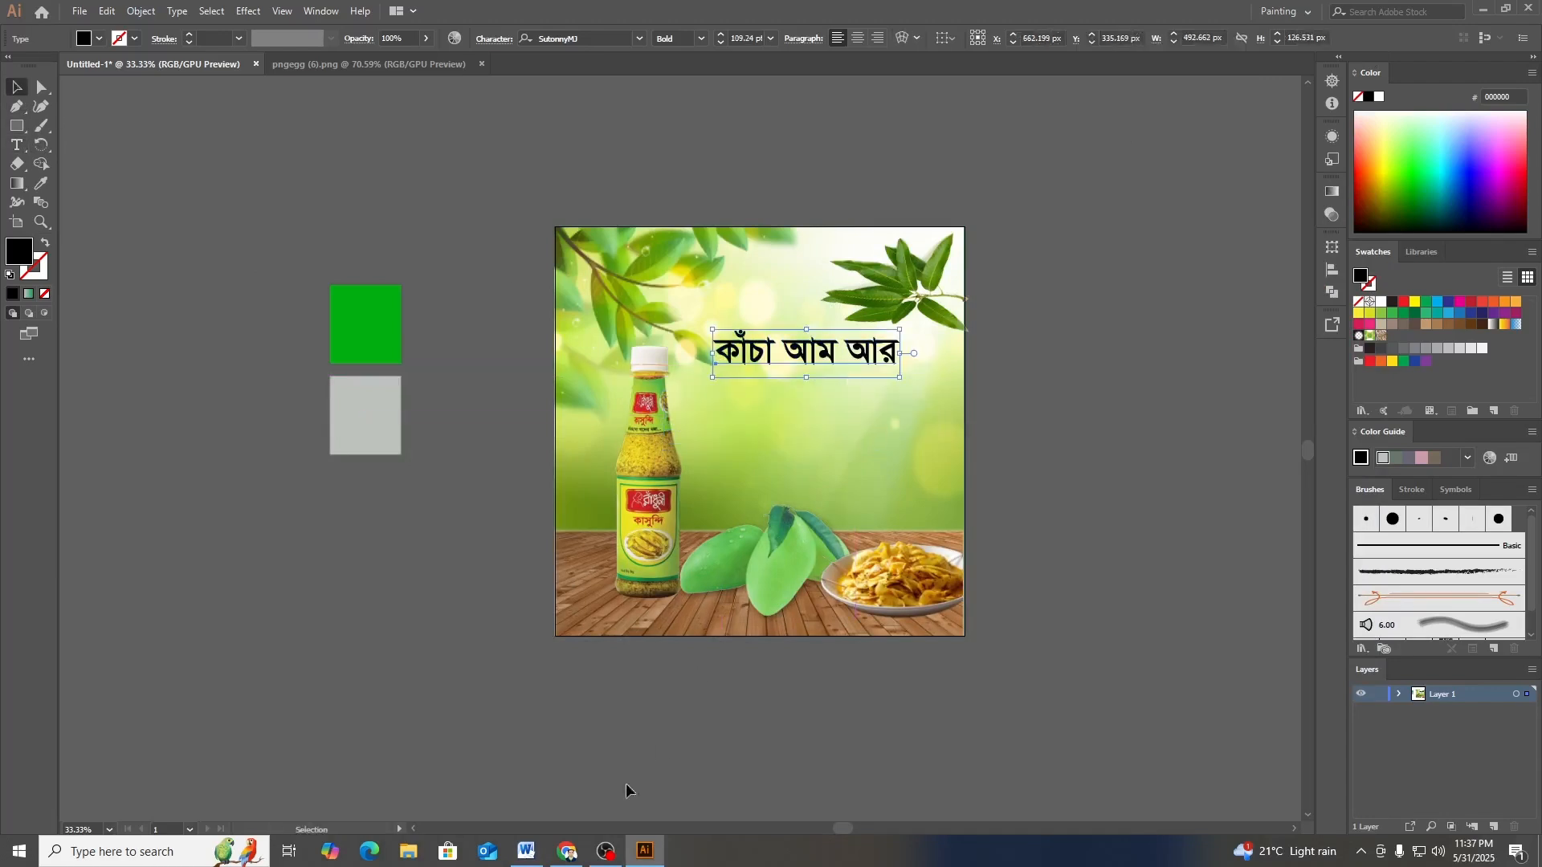
- Set the fill of the slogan line "কাঁচা আম আর" to the green swatch 009444
click(540, 849)
click(540, 850)
click(17, 145)
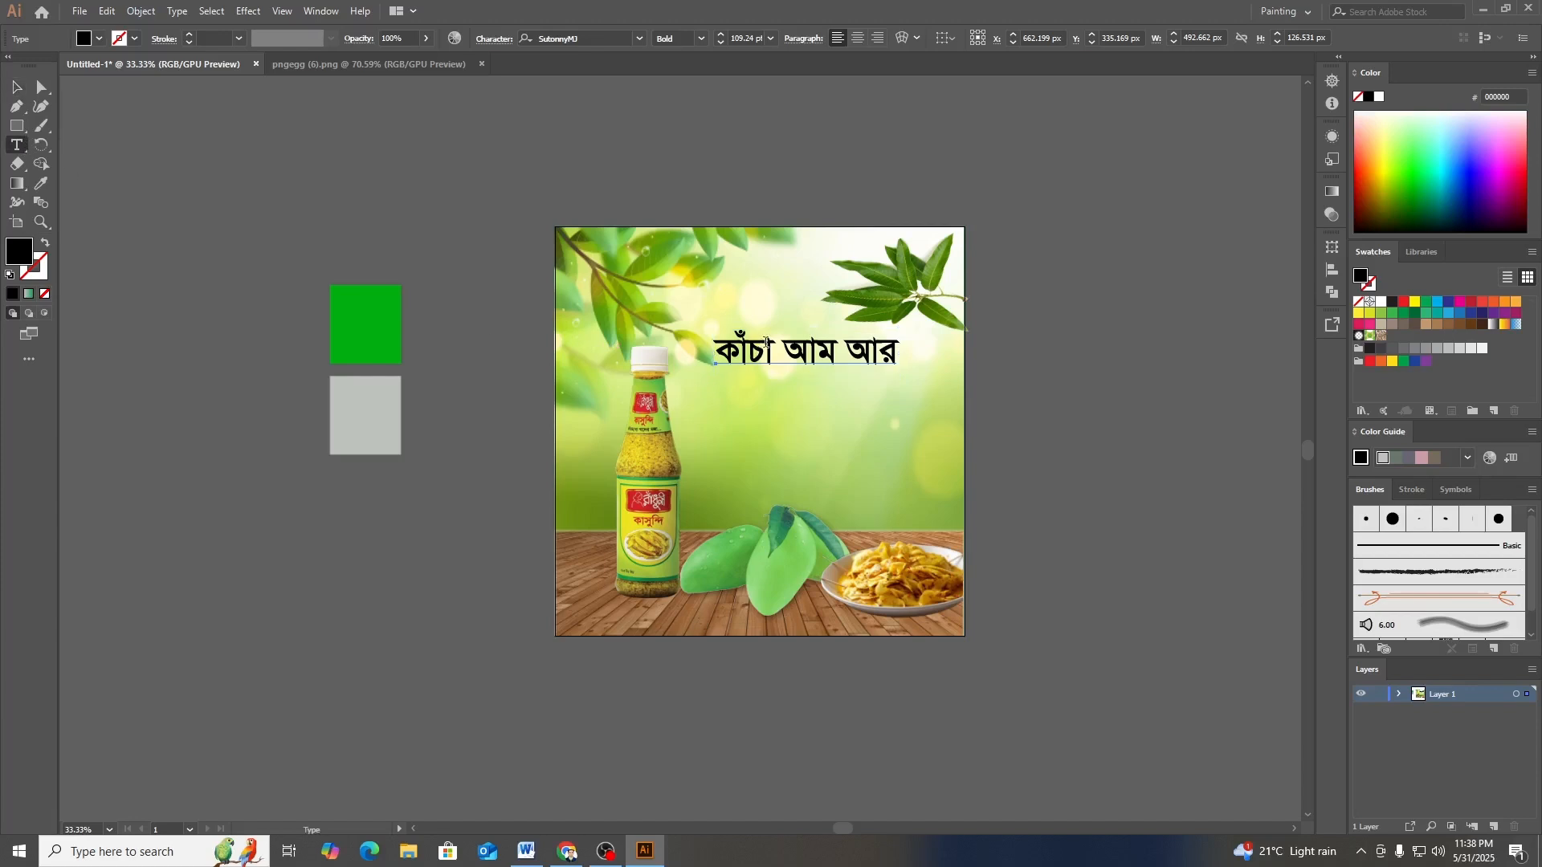
click(730, 363)
key(ctrl+a)
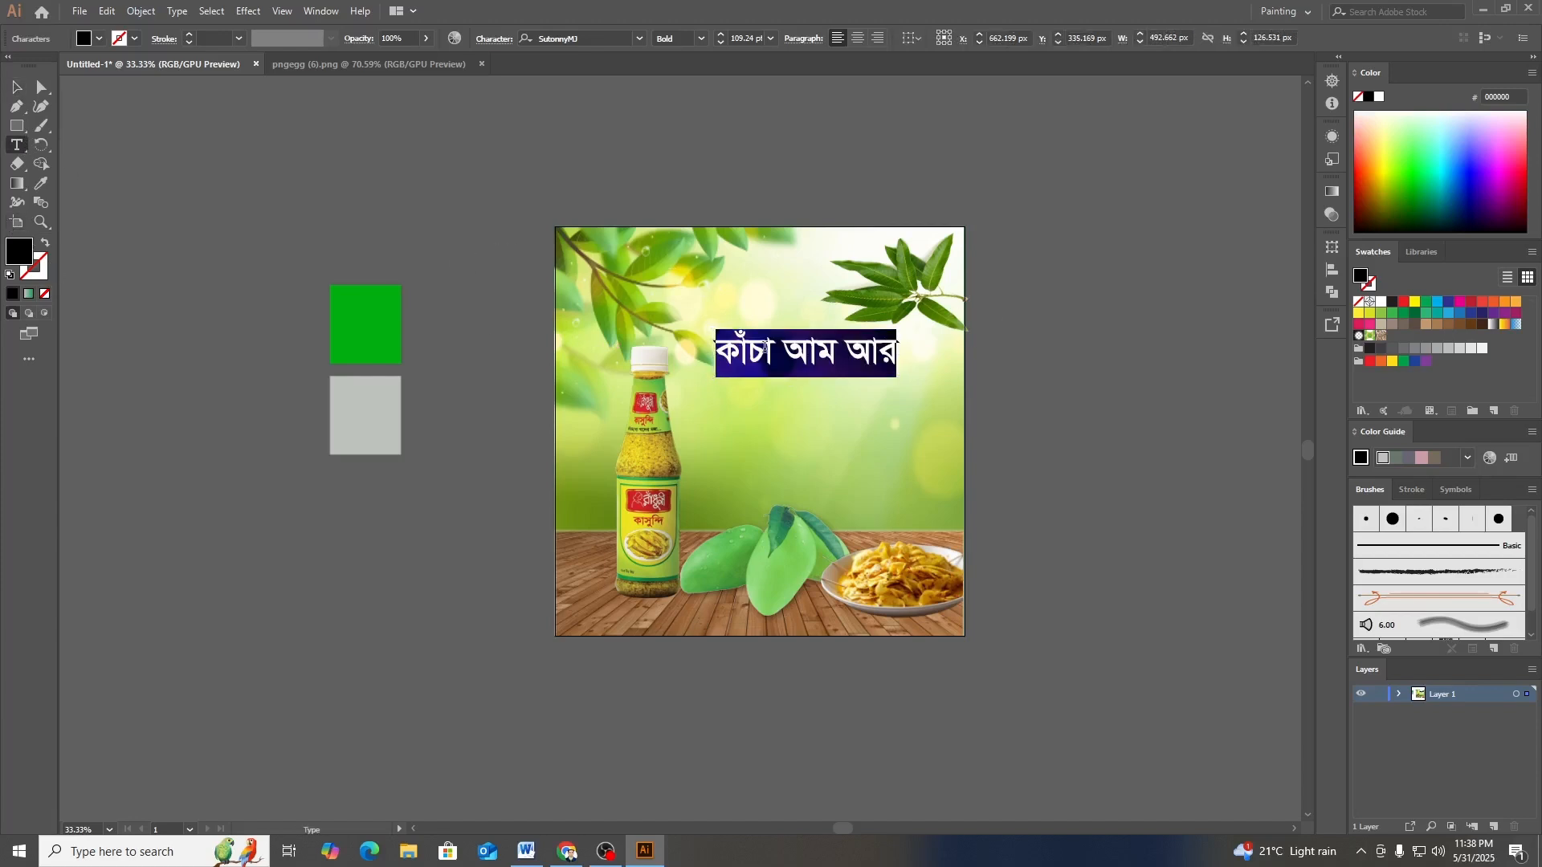
click(98, 38)
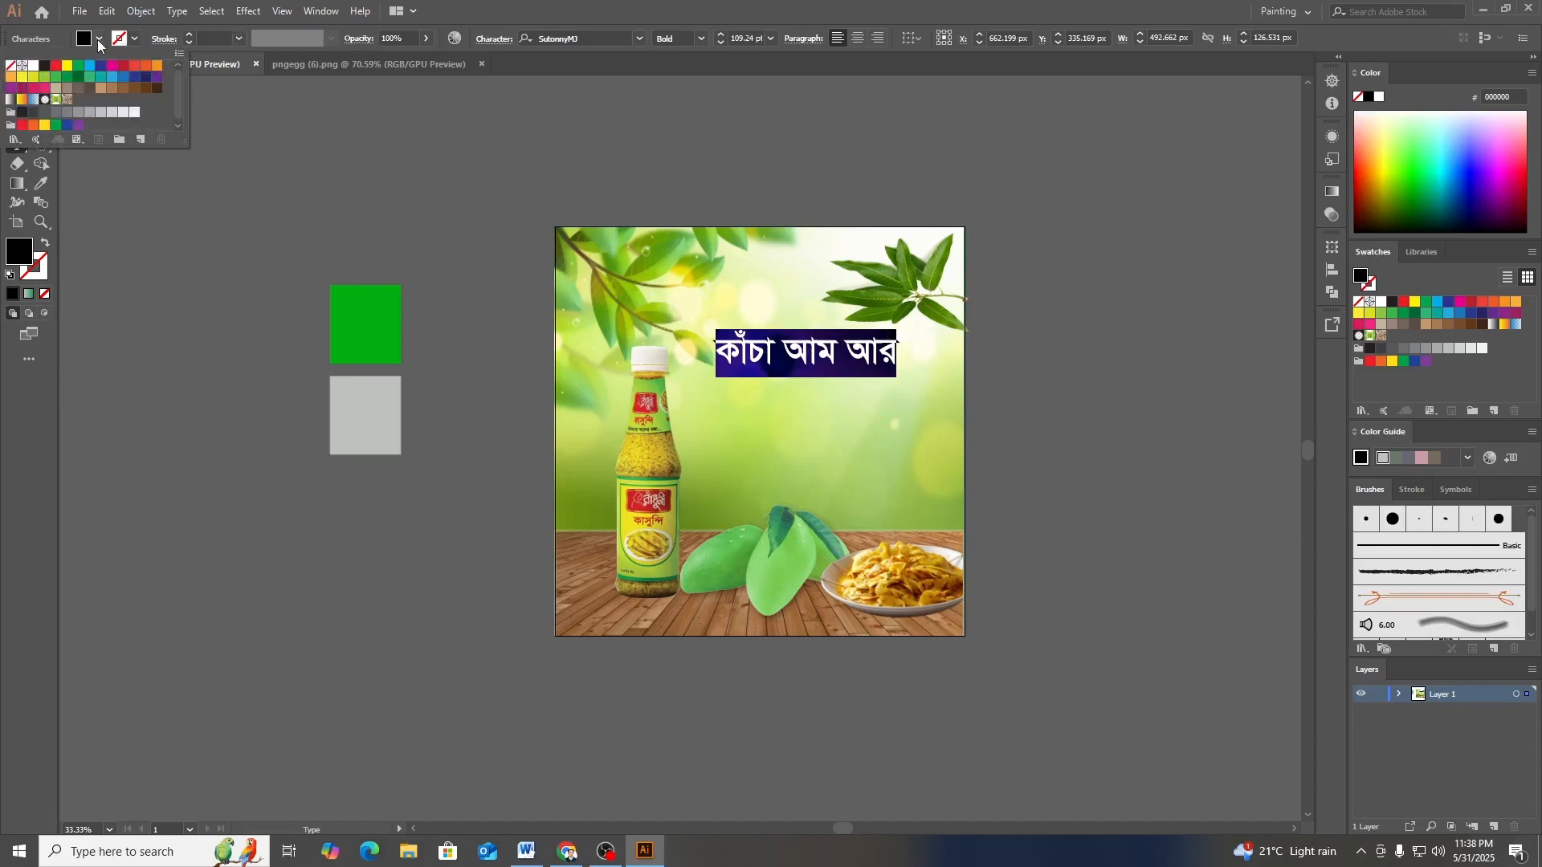
click(71, 75)
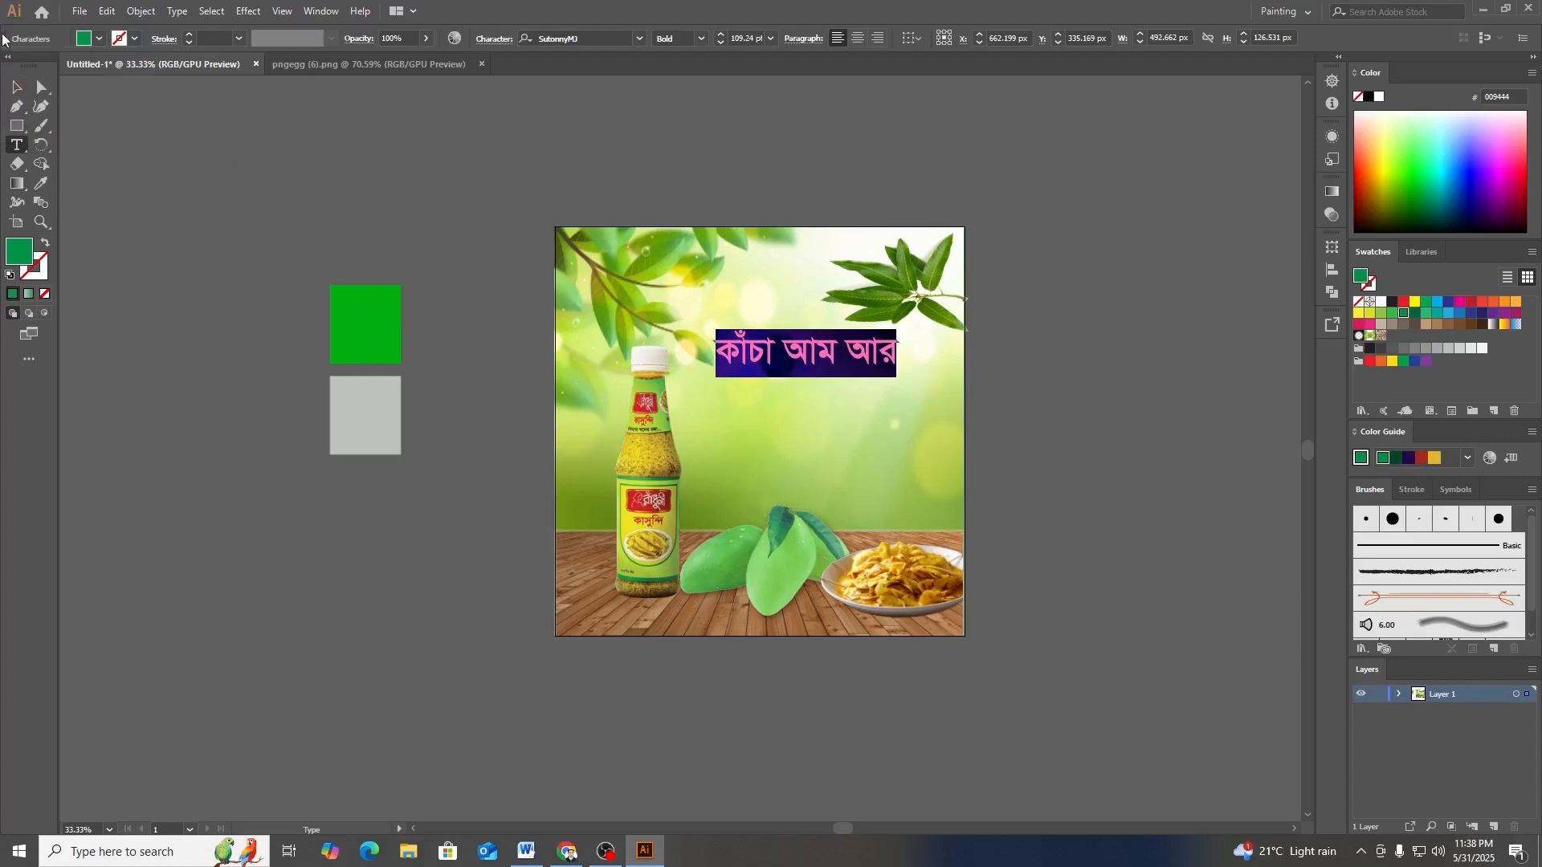
click(16, 86)
click(919, 425)
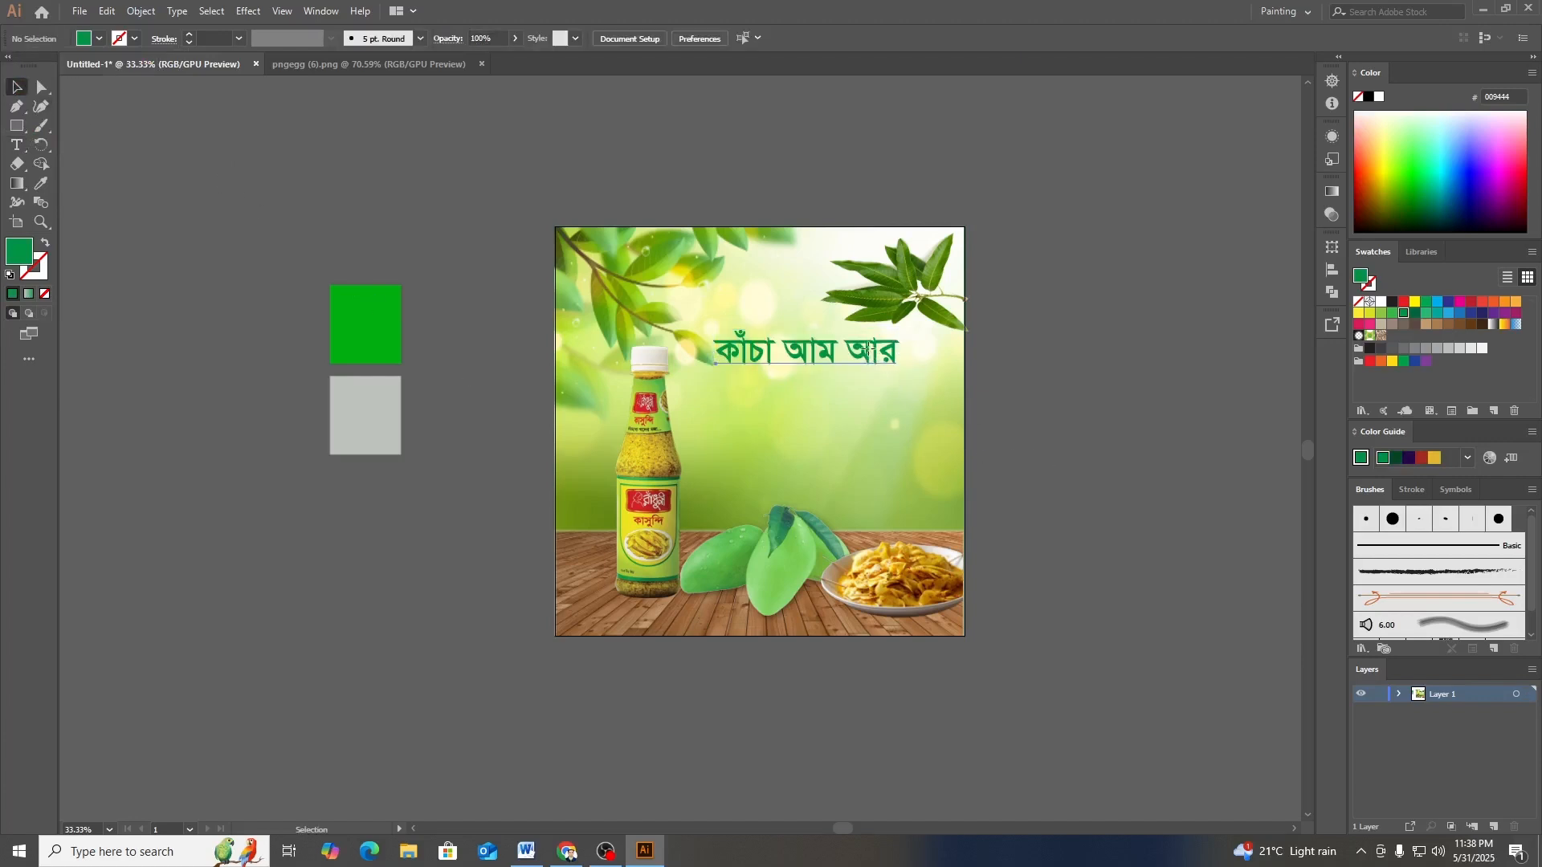
- Scale the green slogan line down to about 92 pt and place it just below the mango leaf branch
mouse_move(868, 349)
mouse_down()
mouse_move(905, 367)
mouse_move(846, 353)
mouse_up()
click(923, 273)
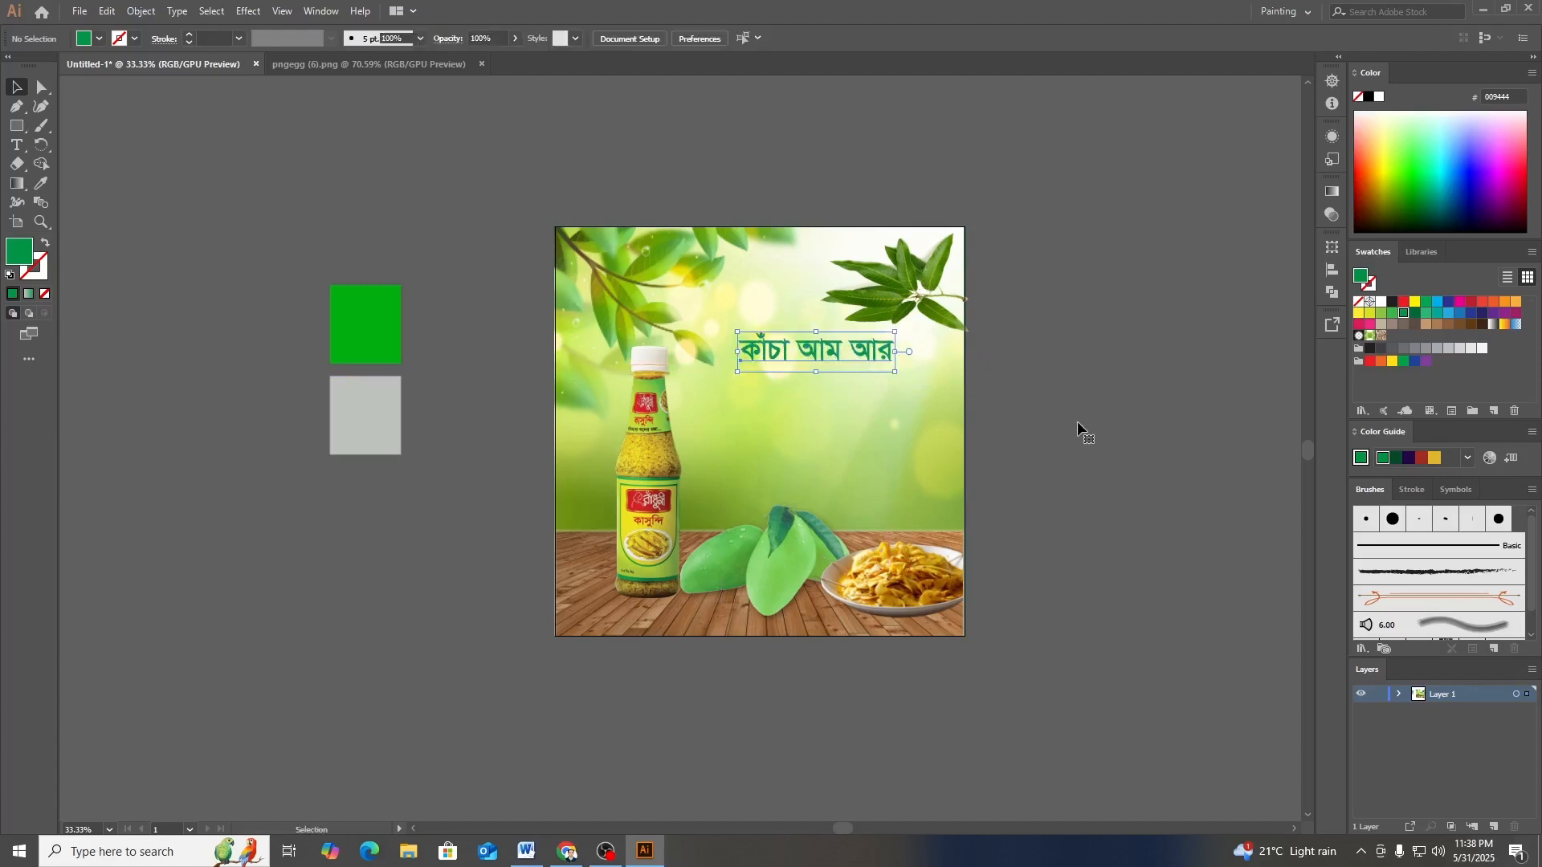
click(1077, 421)
- Copy the second slogan line "রাঁধুনী কাসুন্দি থাকলে" from the Word document and return to the Illustrator design
click(526, 851)
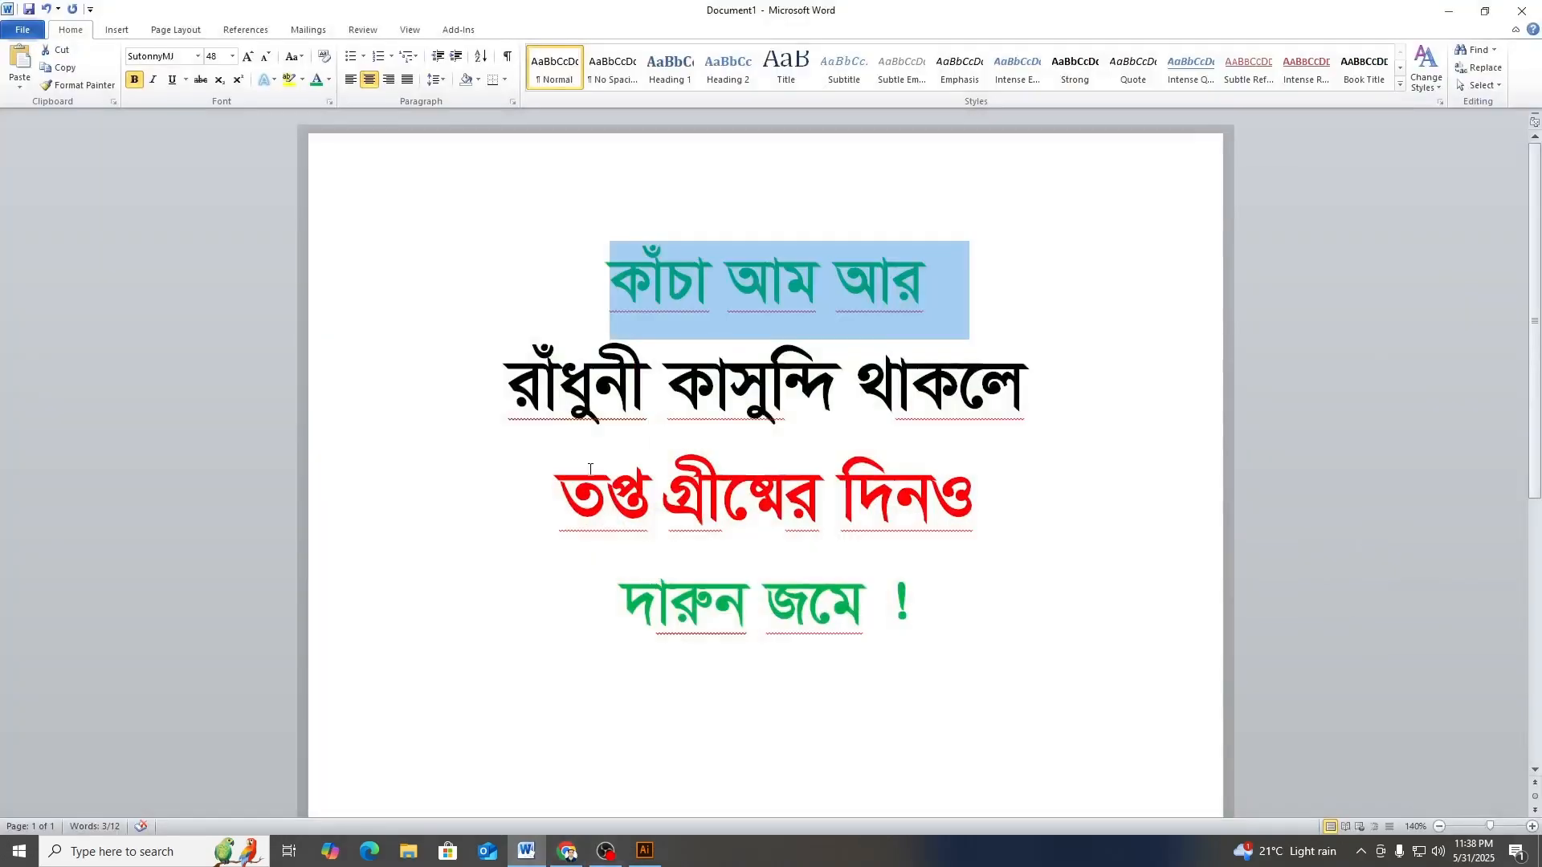
click(594, 386)
drag(504, 353, 1027, 407)
key(ctrl+c)
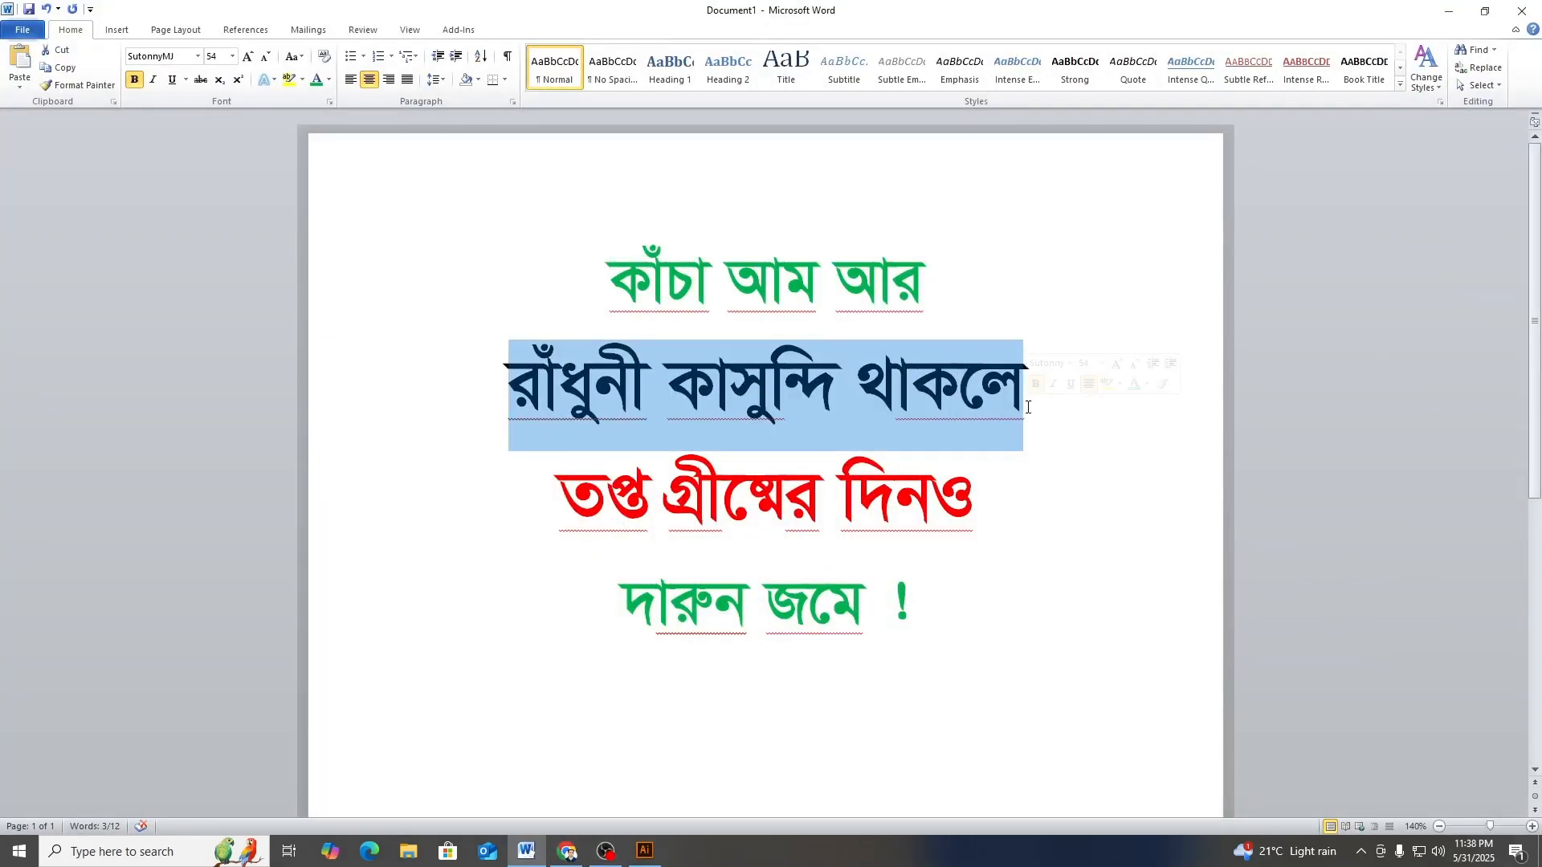
click(1448, 10)
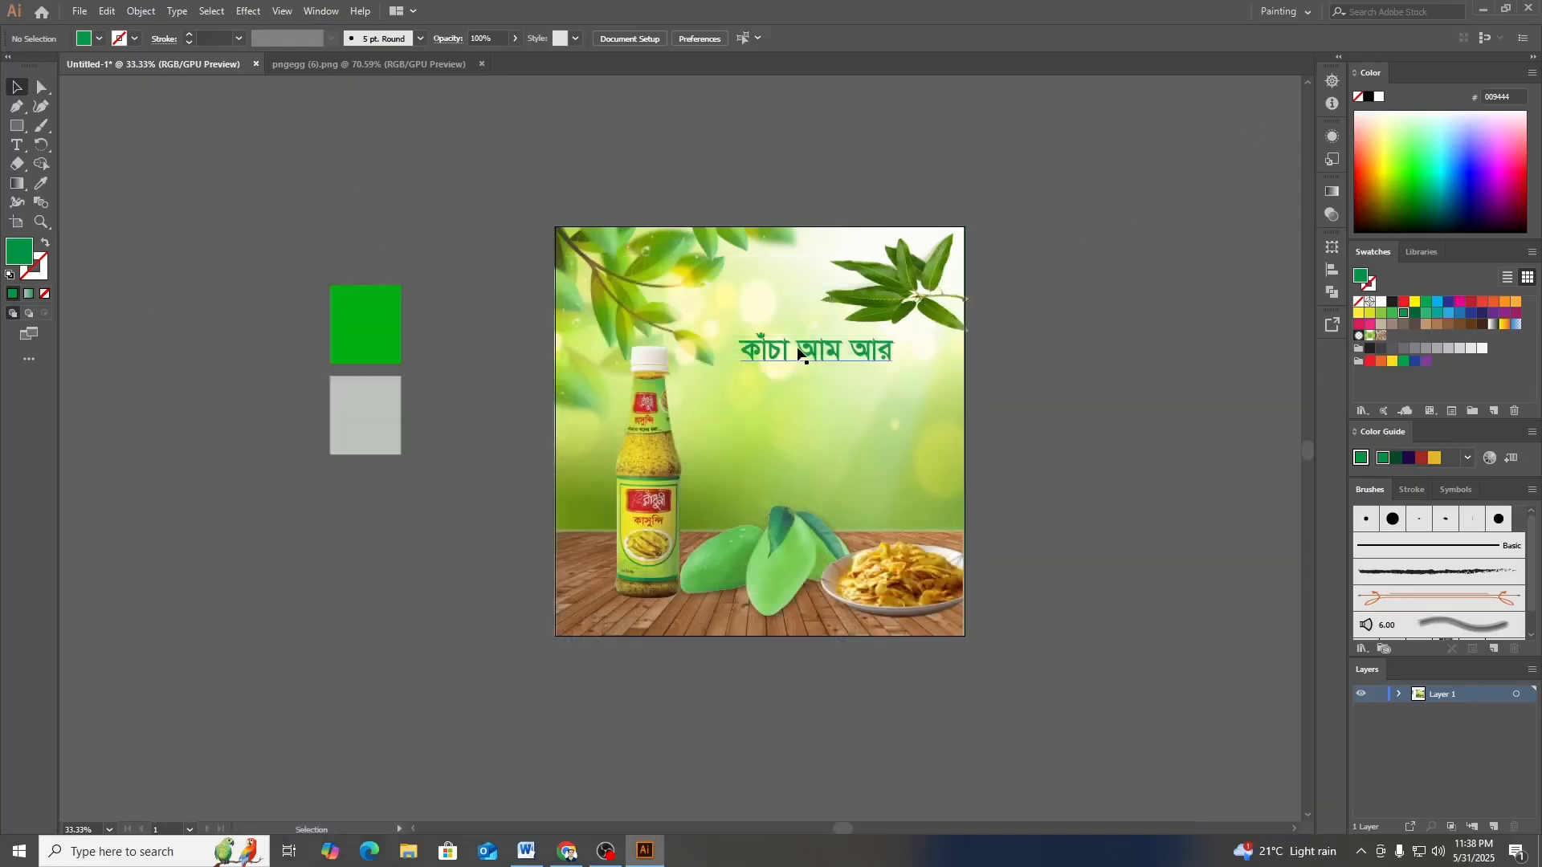
- Duplicate the green slogan line directly below itself and replace the duplicate's text with the copied "রাঁধুনী কাসুন্দি থাকলে"
key(super)
key(super)
drag(817, 347, 841, 418)
click(16, 145)
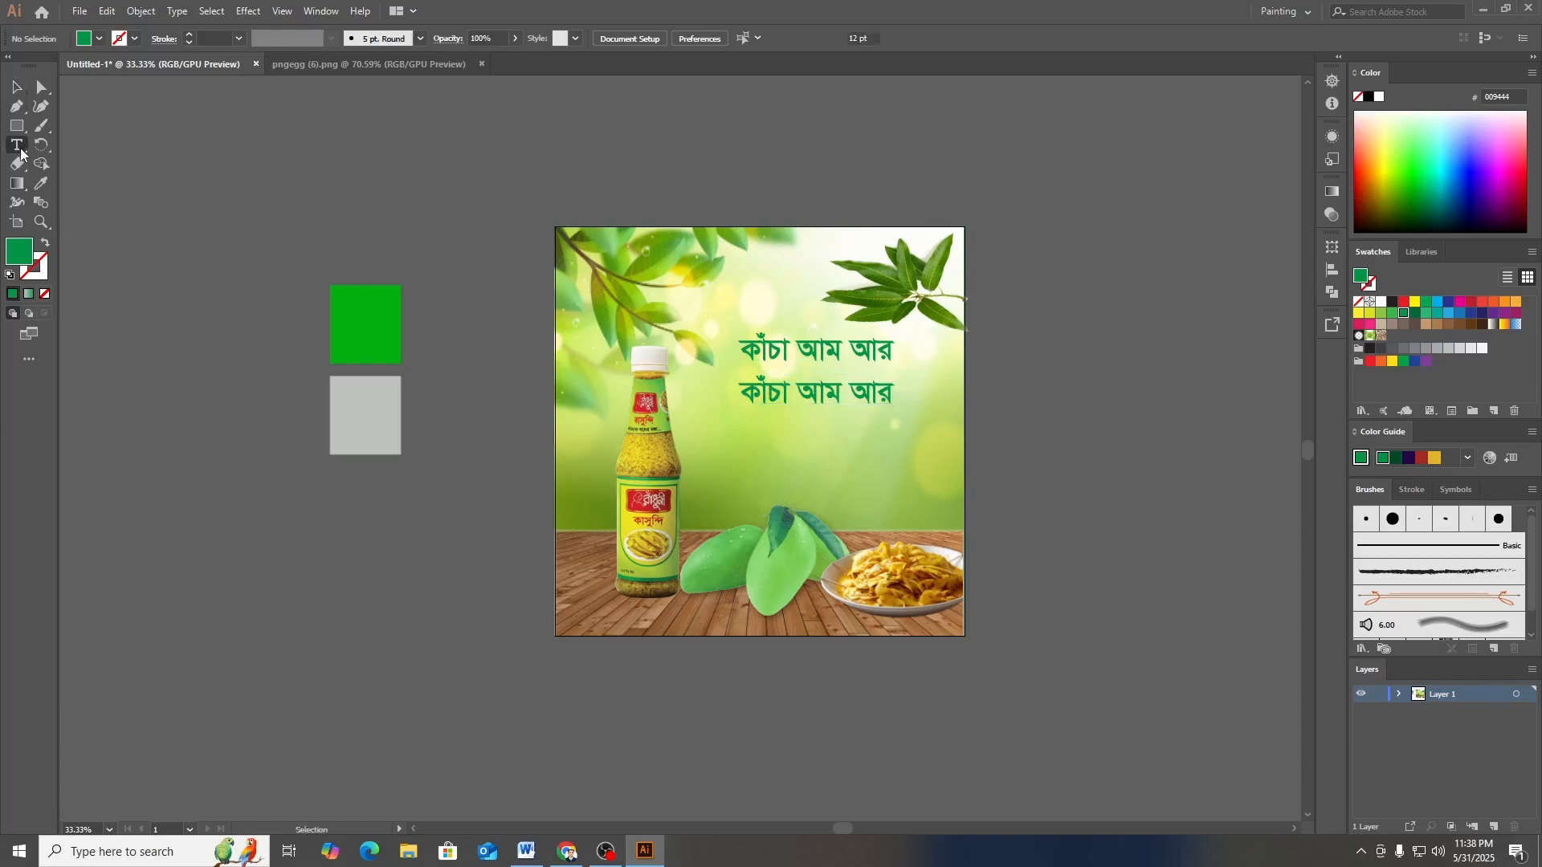
triple_click(803, 393)
key(ctrl+v)
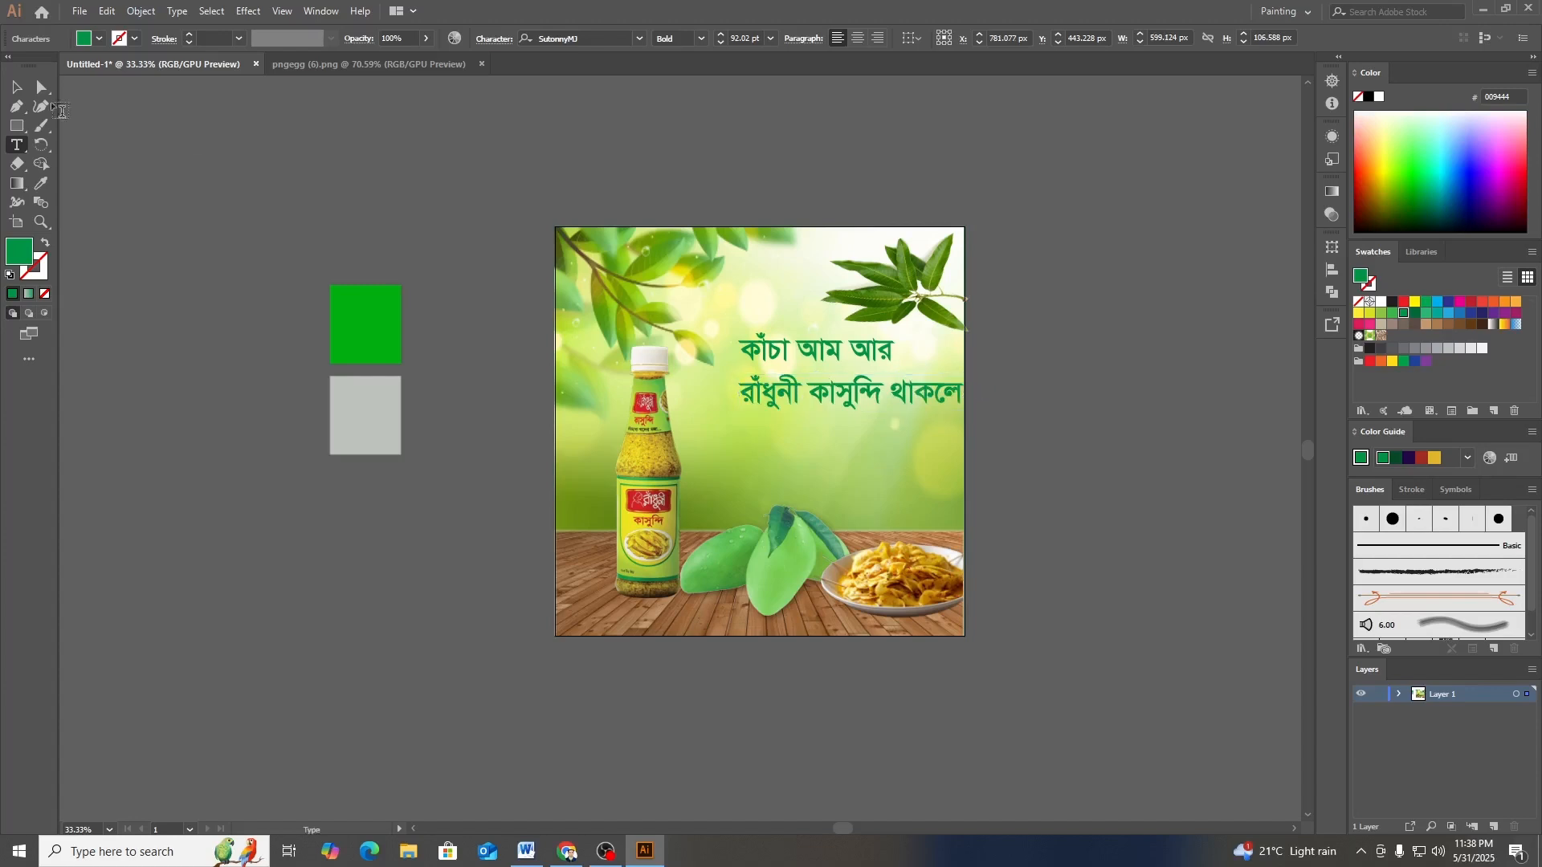
click(15, 90)
- Move the second slogan line to the left so it sits roughly centred under the first line
drag(922, 391, 878, 388)
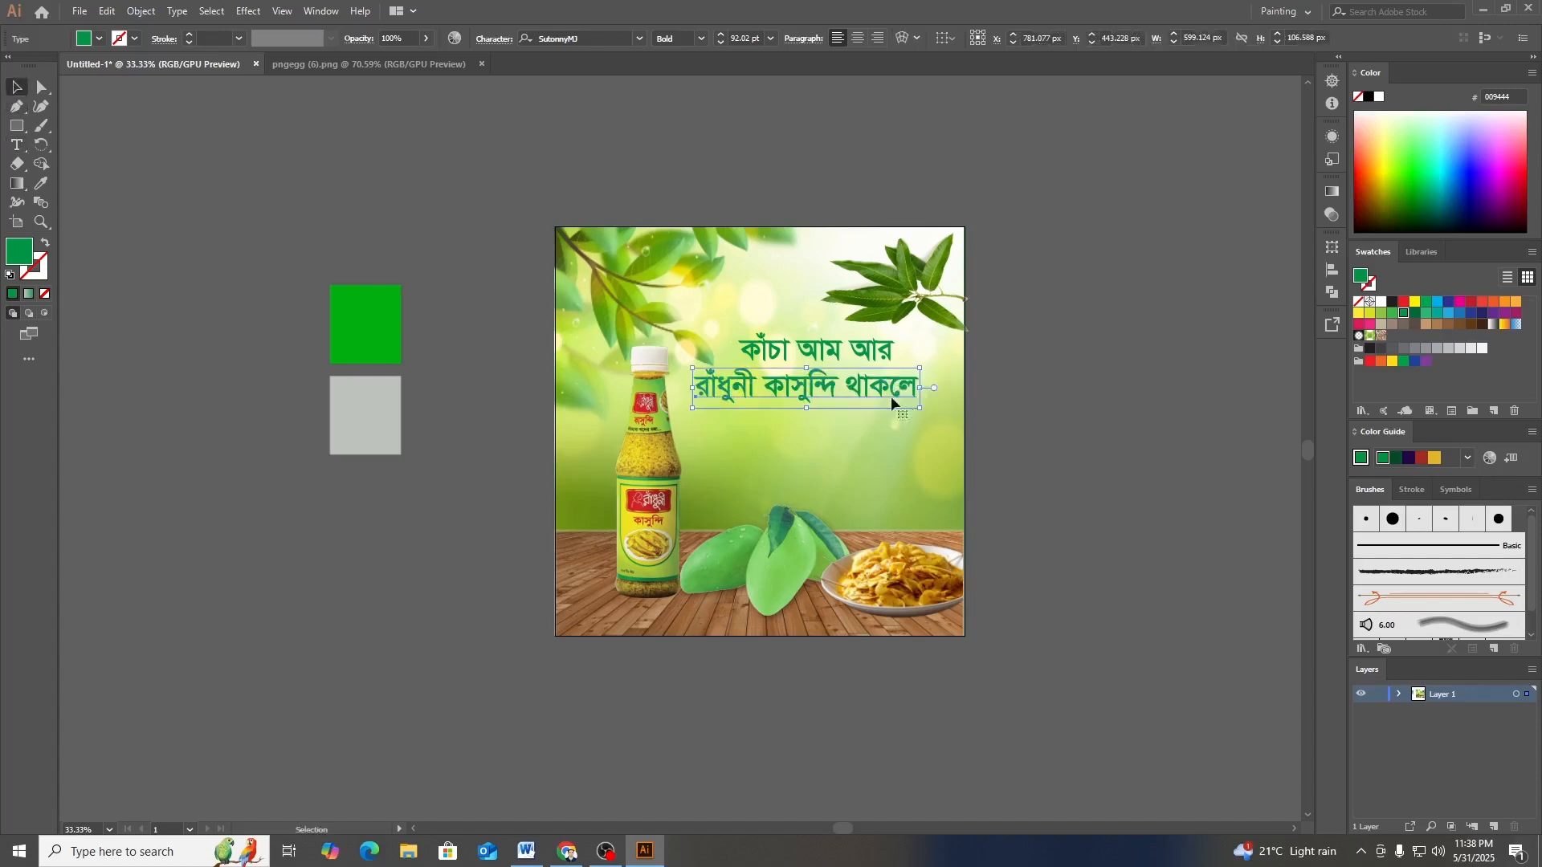
key(Right)
key(Right)
key(Right)
key(Right)
key(Right)
key(Right)
key(Right)
key(Right)
key(Right)
key(Right)
key(Right)
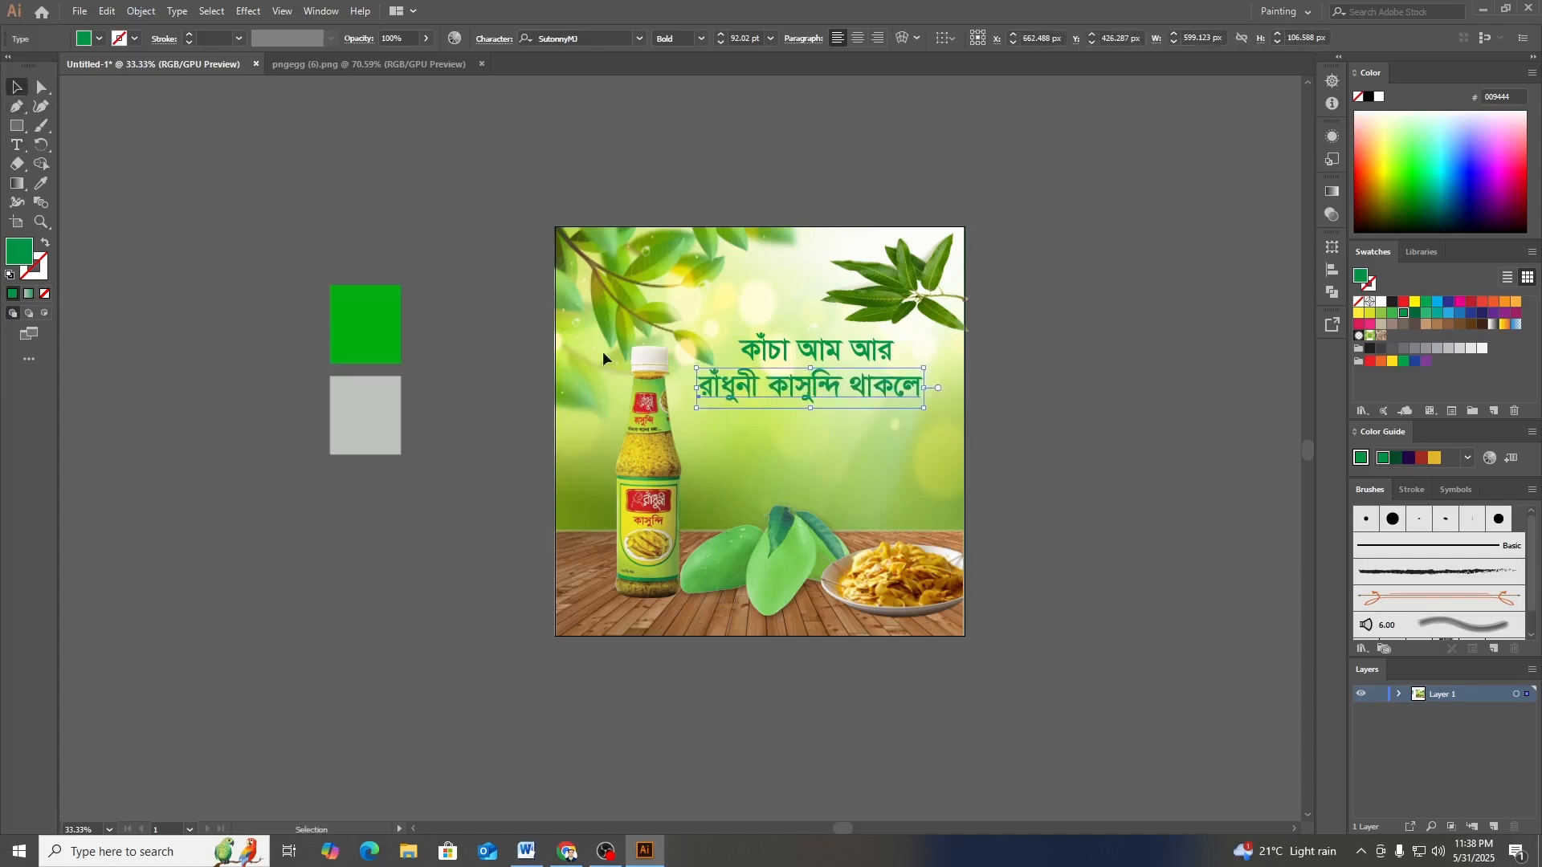
- Set the second slogan line's fill to the Black swatch and nudge the line 5 px to the right
click(82, 42)
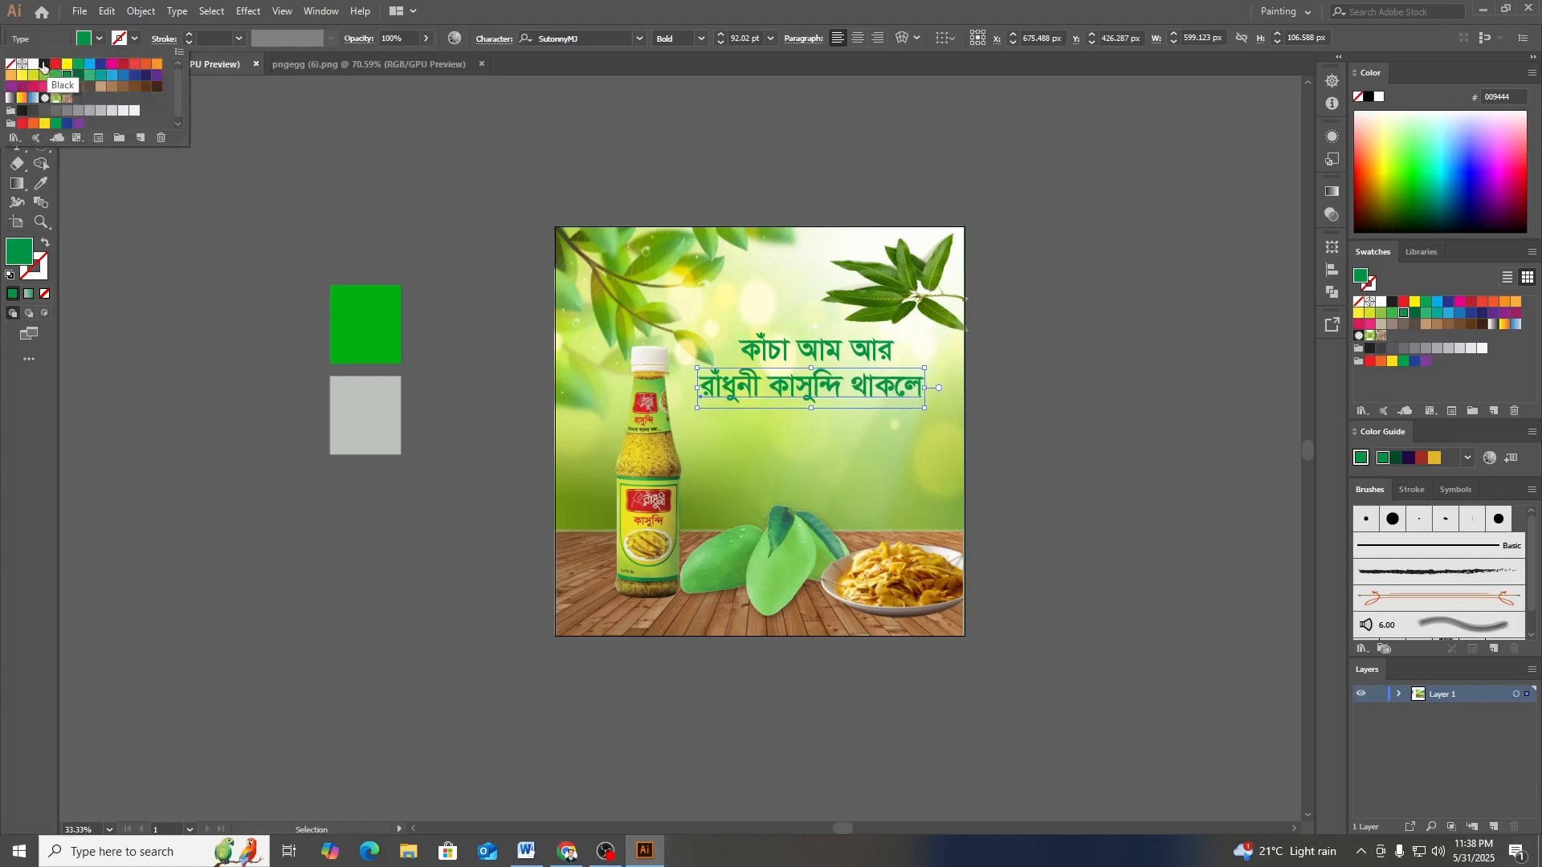
click(45, 63)
click(439, 478)
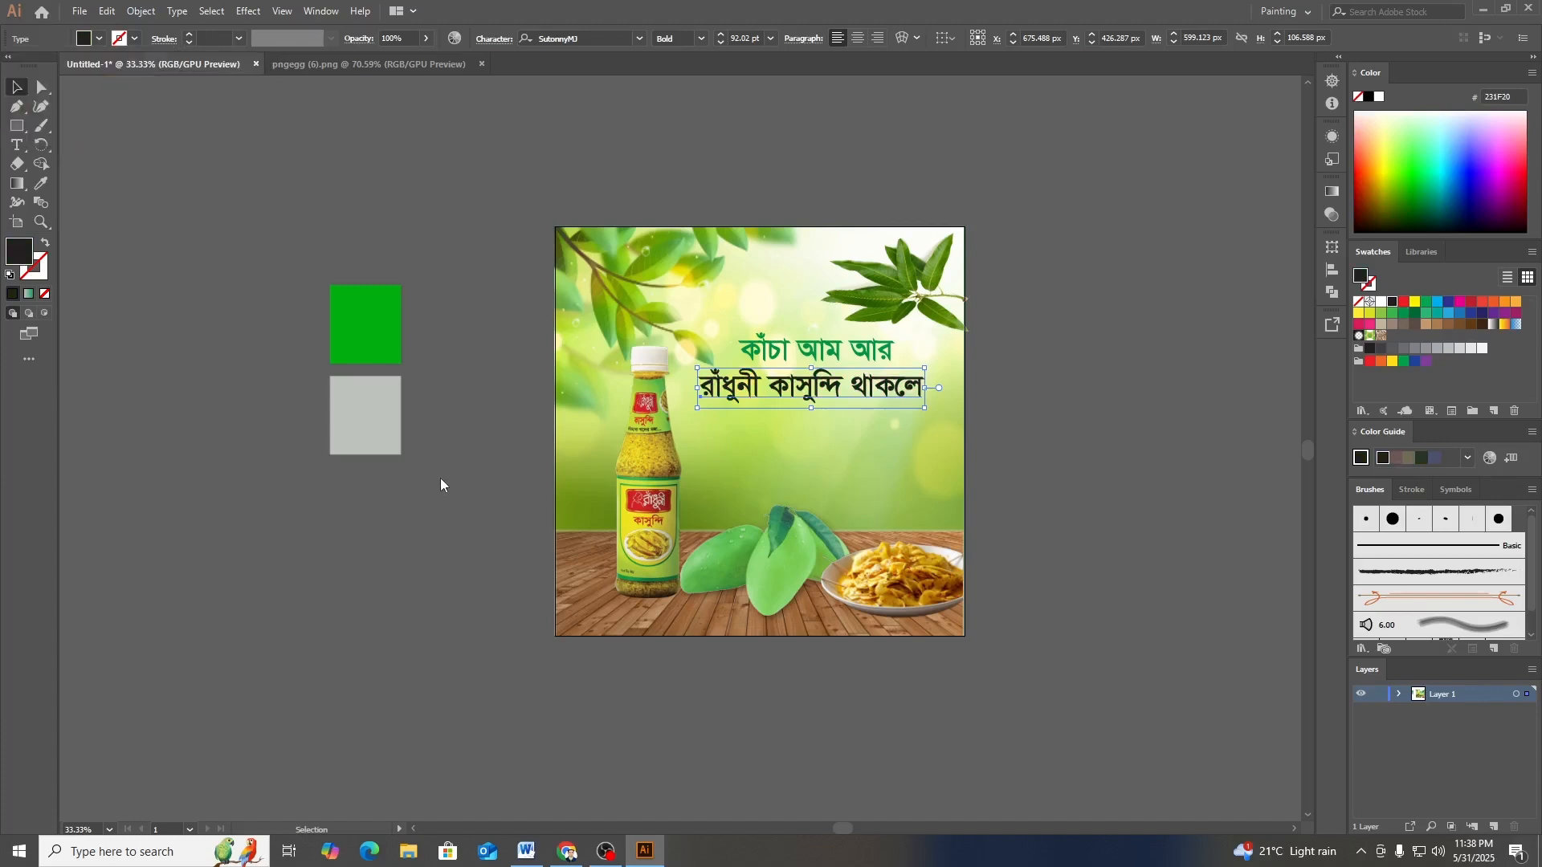
key(Right)
key(Right)
key(Right)
key(Right)
key(Right)
key(plus)
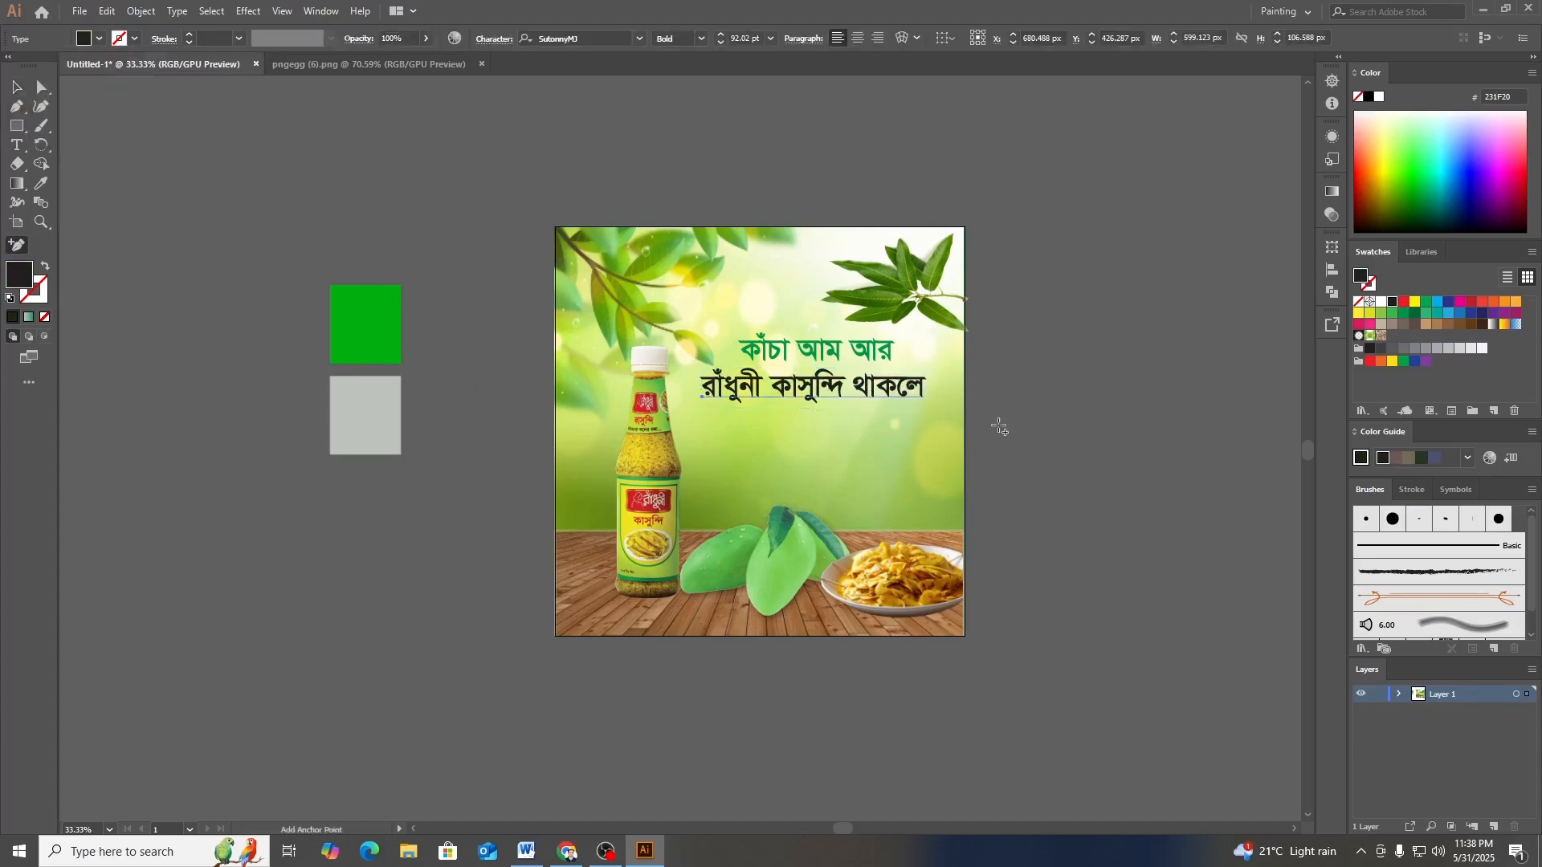
click(16, 86)
- Enlarge the second slogan line to about 667 × 119 px, and shrink the first to about 349 × 90 px, positioned above it
key(ctrl+plus)
key(ctrl+plus)
key(ctrl+plus)
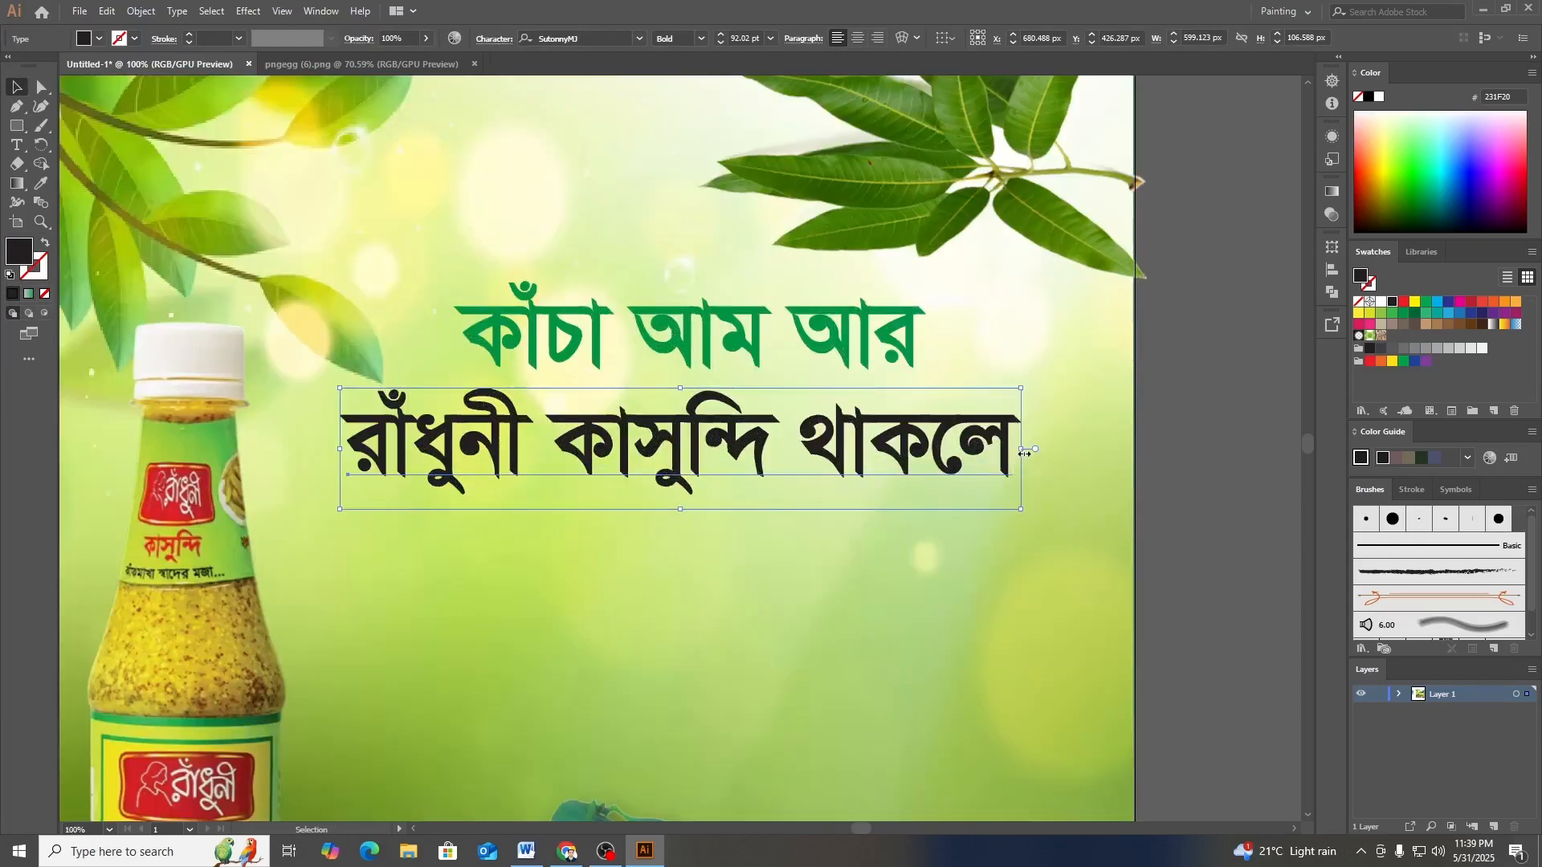
drag(1021, 450, 965, 472)
click(853, 374)
drag(929, 336, 877, 339)
drag(811, 347, 897, 370)
drag(845, 347, 859, 344)
click(1183, 438)
scroll(1136, 426, down, 2)
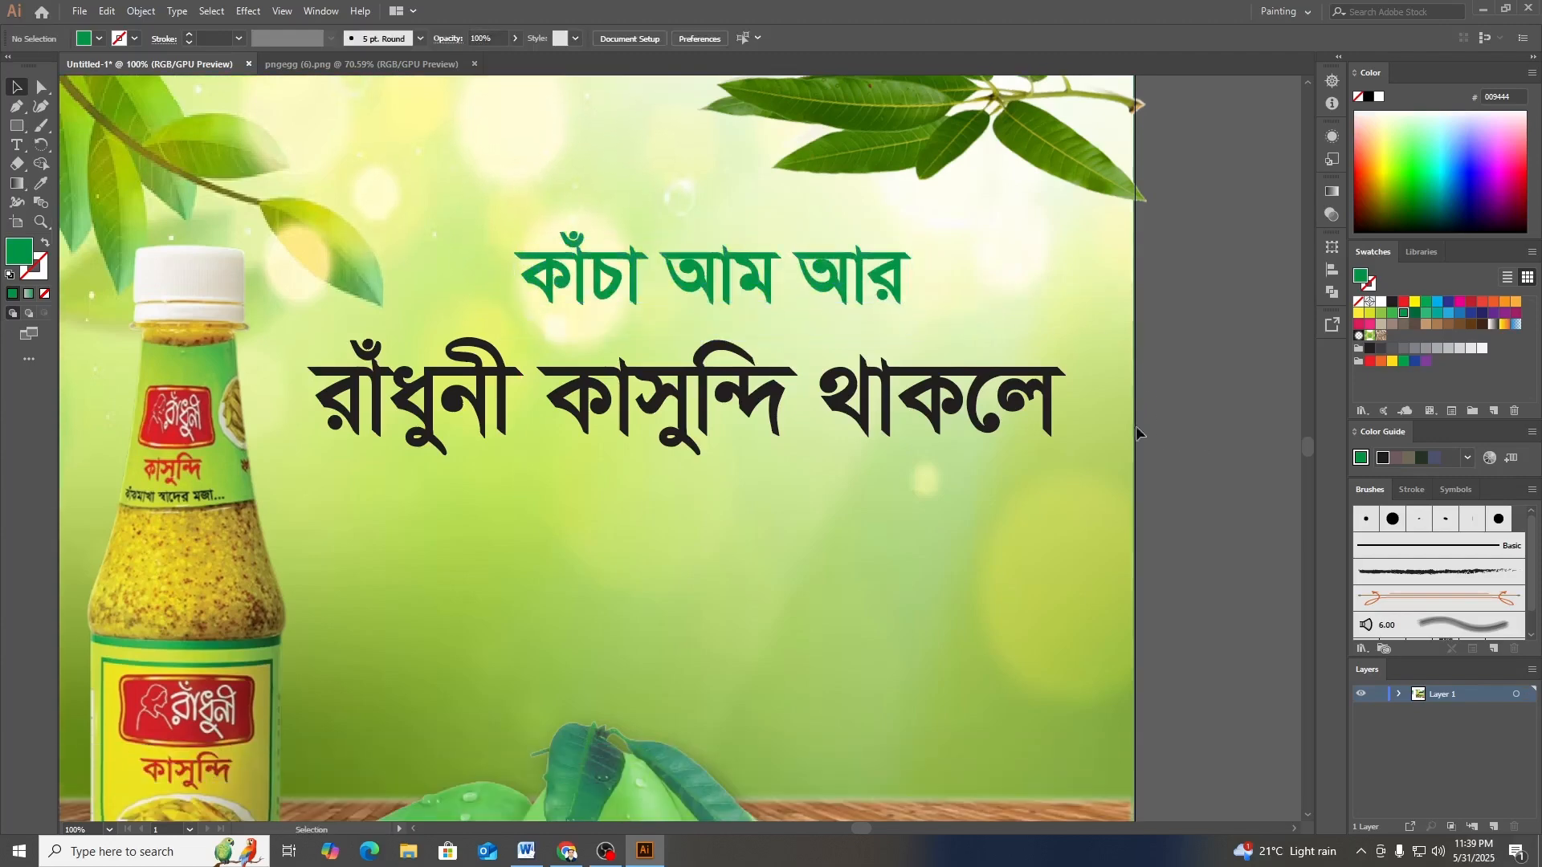
click(808, 413)
drag(809, 411, 811, 405)
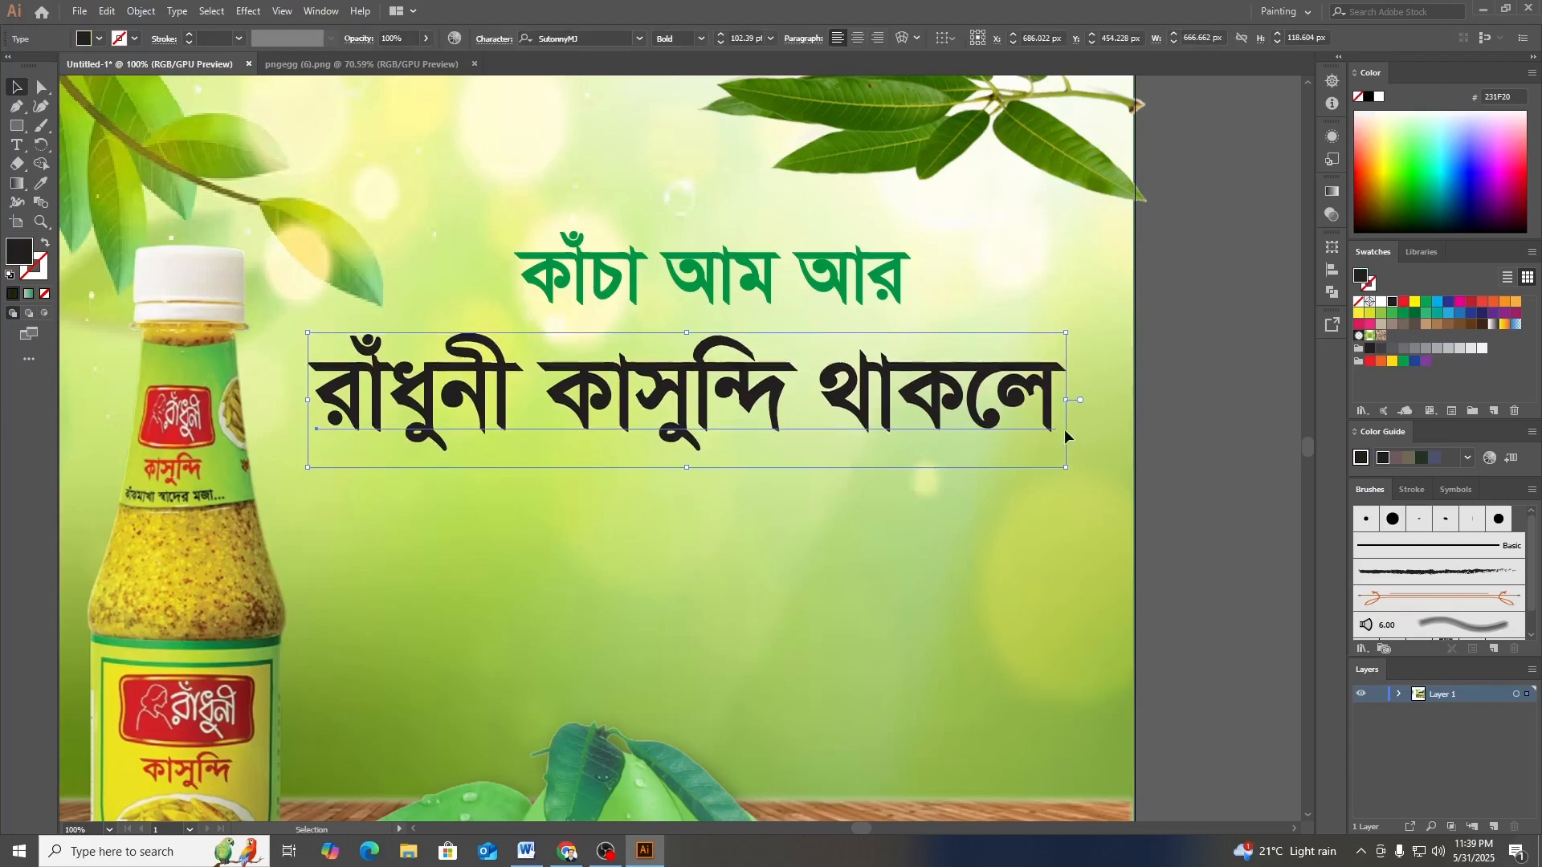
- Close the leaf image document pngegg (6).png
key(ctrl+0)
click(449, 64)
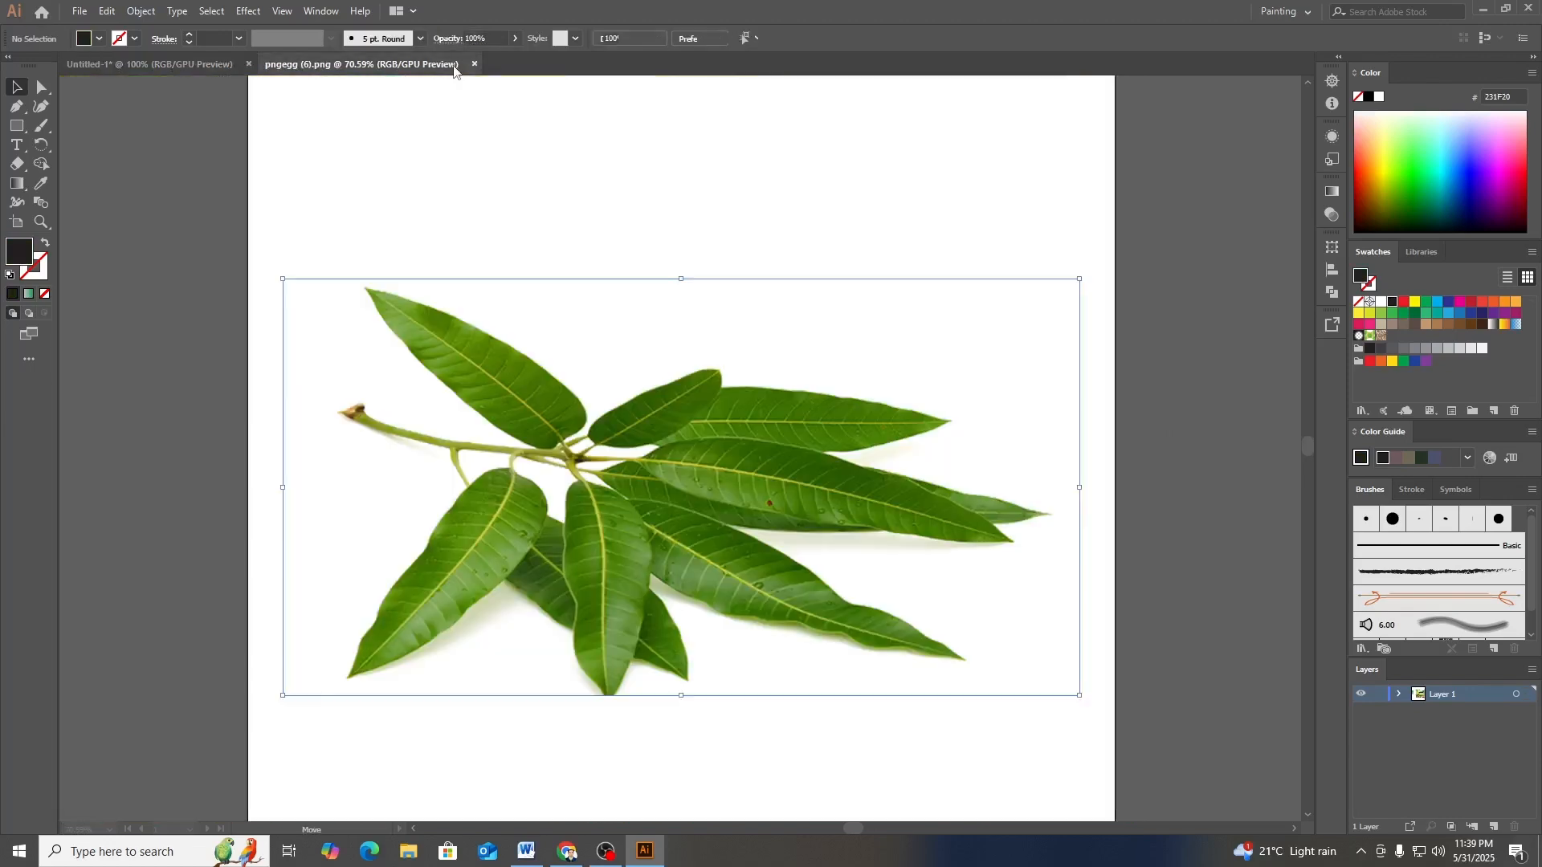
click(474, 65)
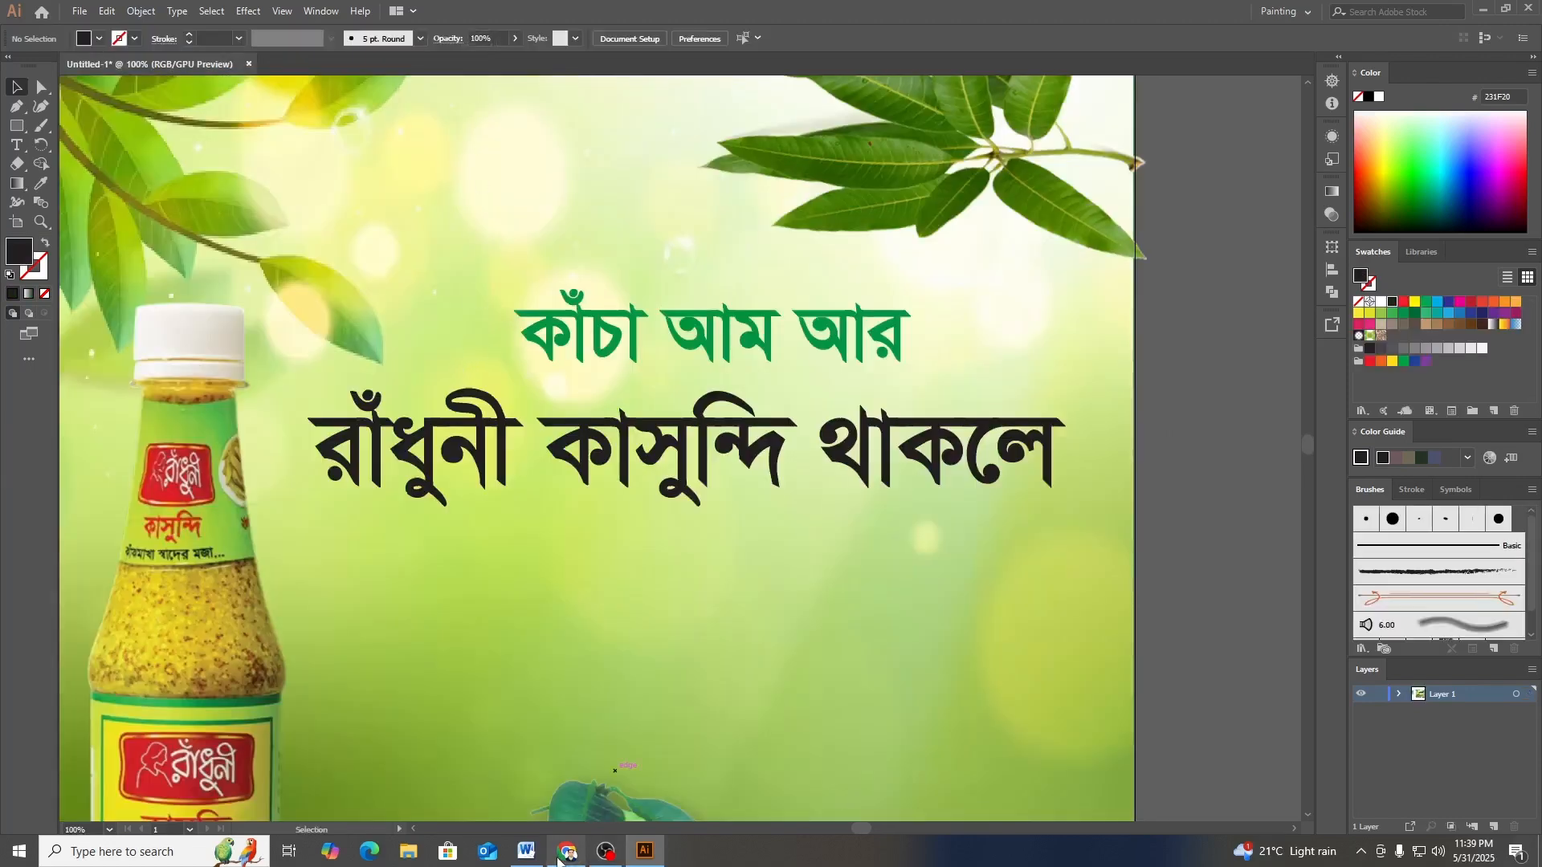
- Copy the last two slogan lines "তপ্ত গ্রীষ্মের দিনও" and "দারুন জমে !" from the Word document and return to Illustrator
click(516, 851)
click(666, 492)
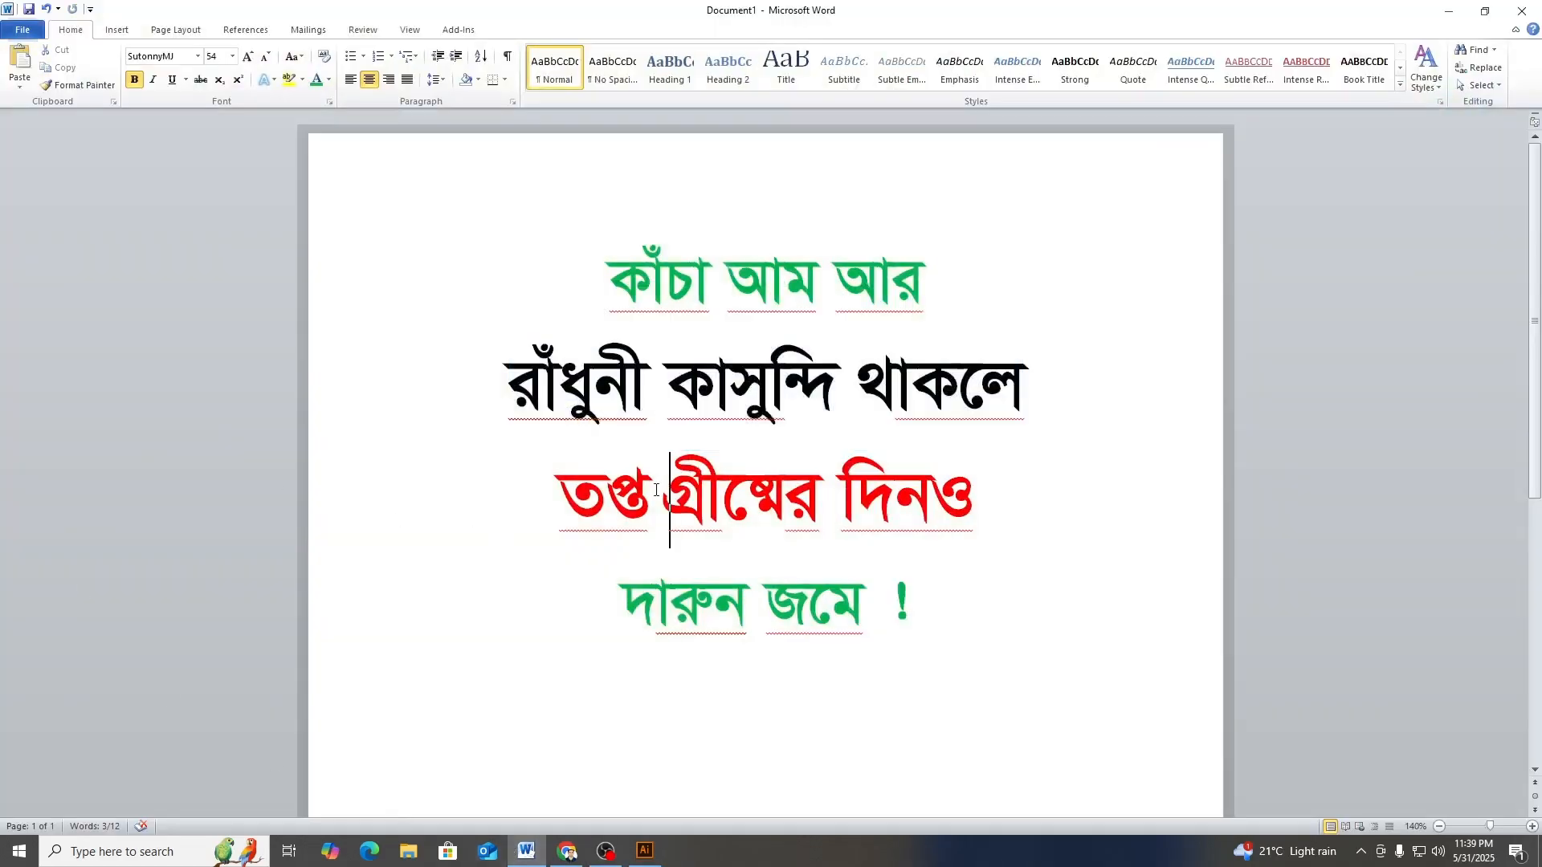
drag(561, 497, 935, 482)
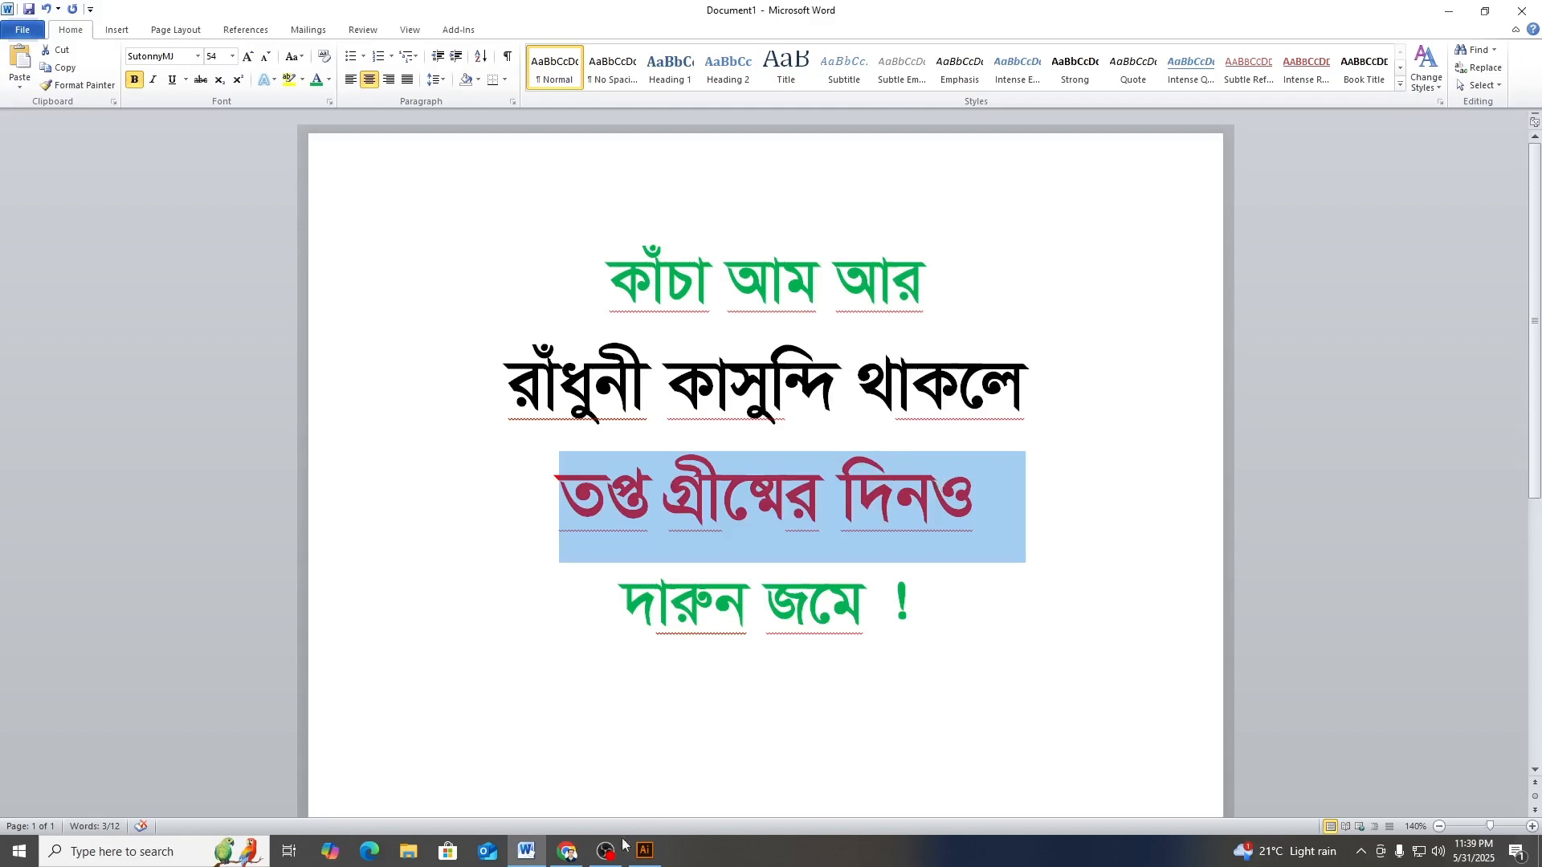
click(665, 620)
drag(562, 501, 907, 614)
key(ctrl+c)
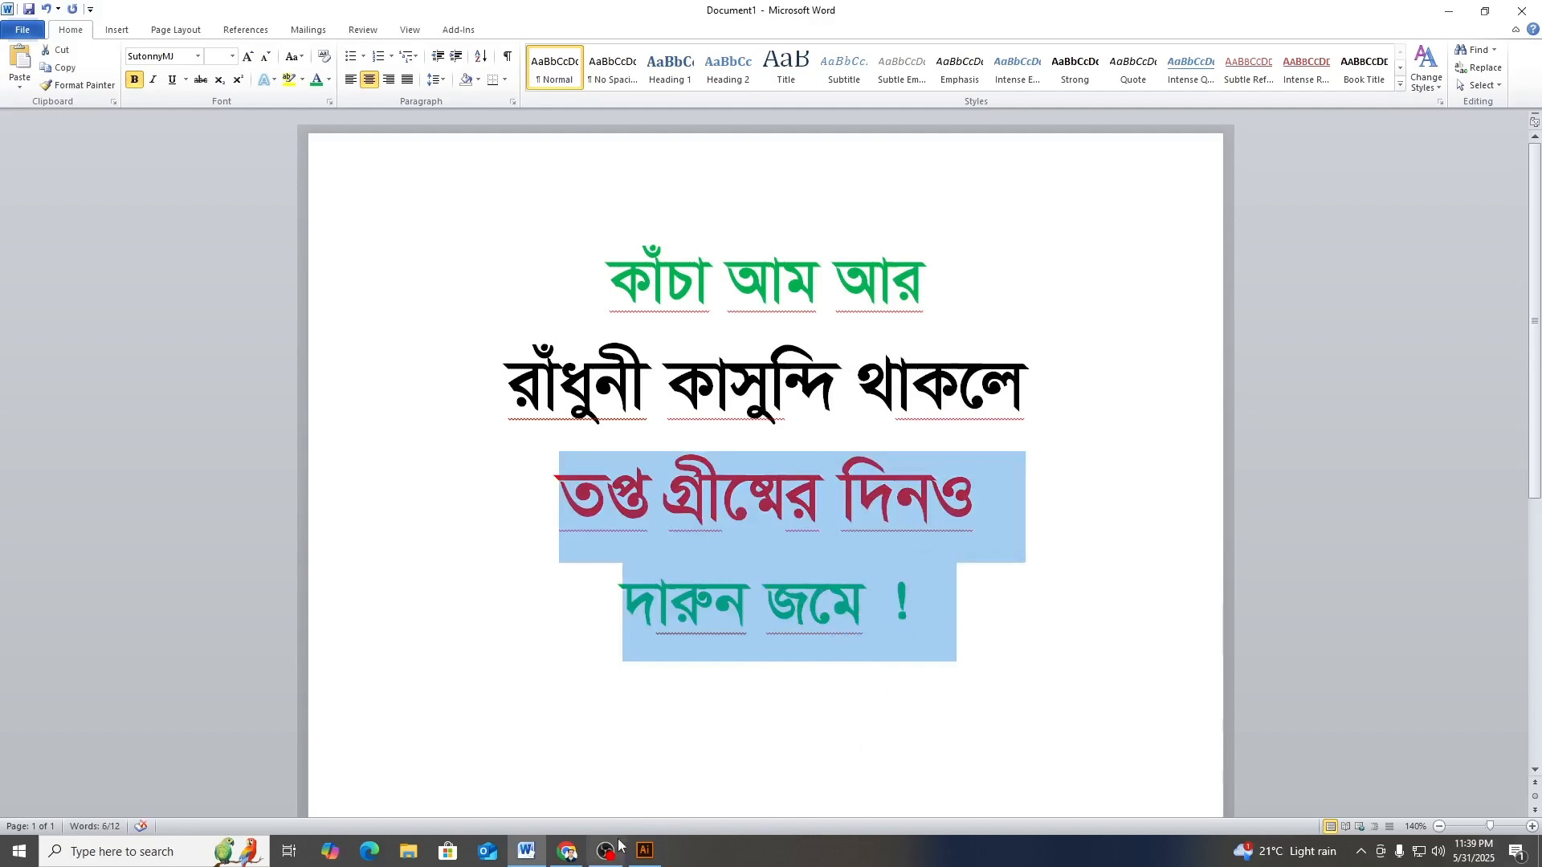
click(567, 852)
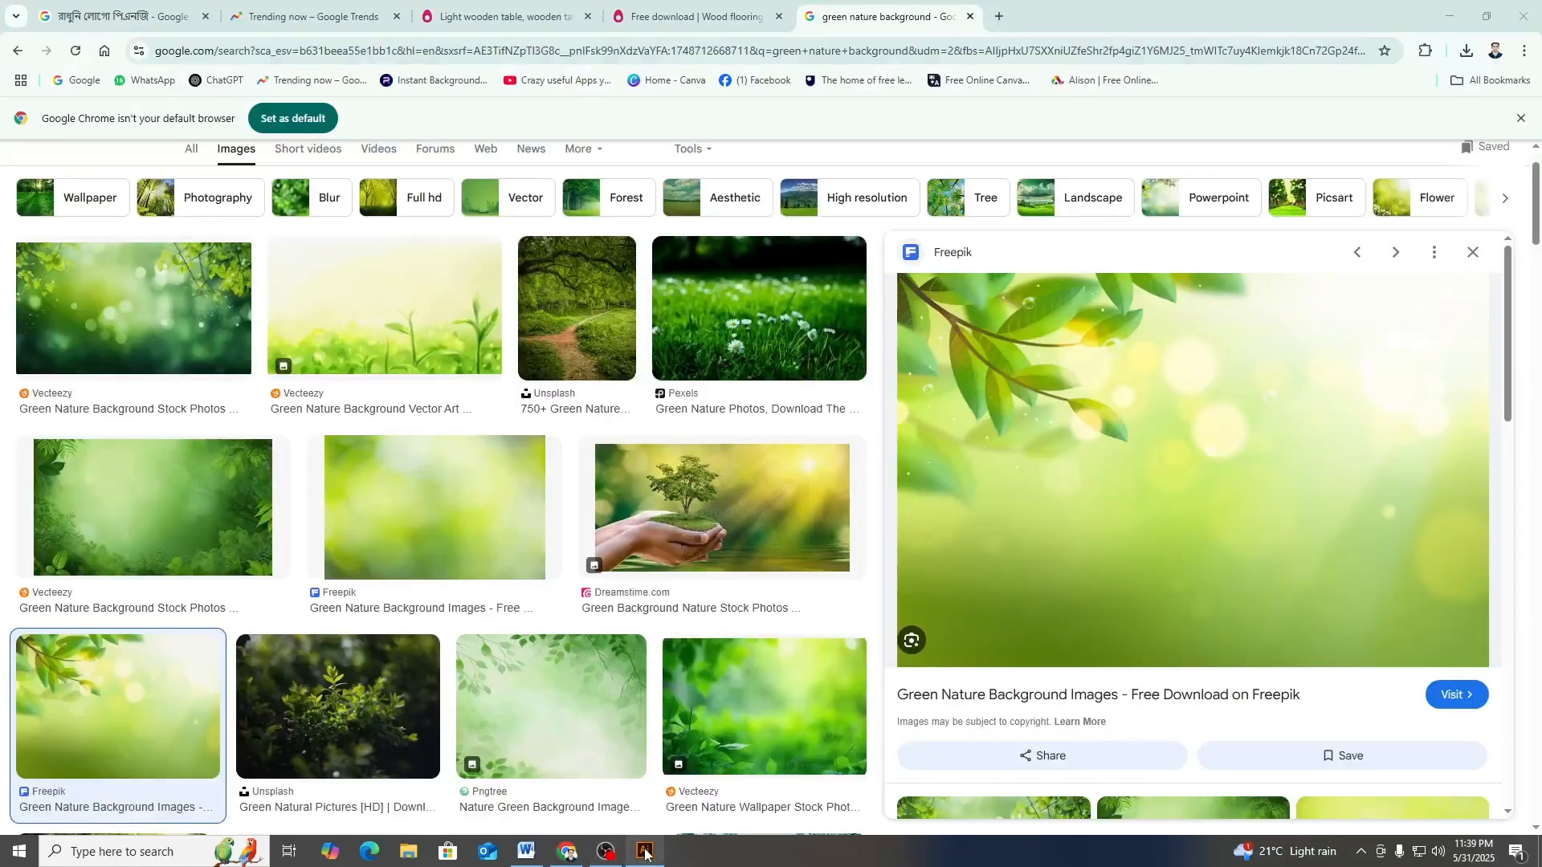
click(645, 852)
click(572, 466)
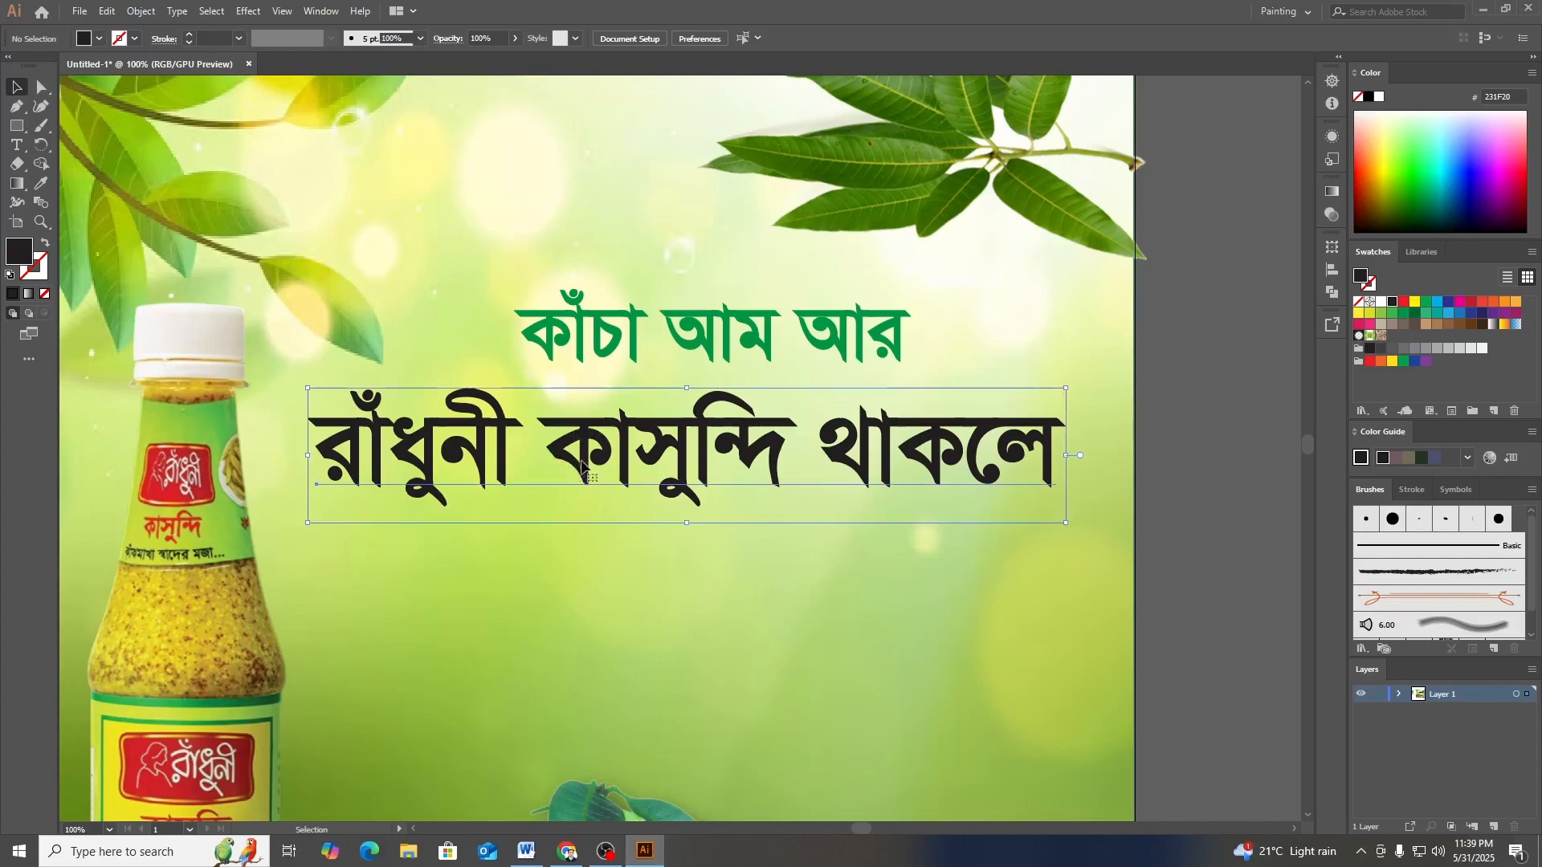
drag(719, 352, 697, 610)
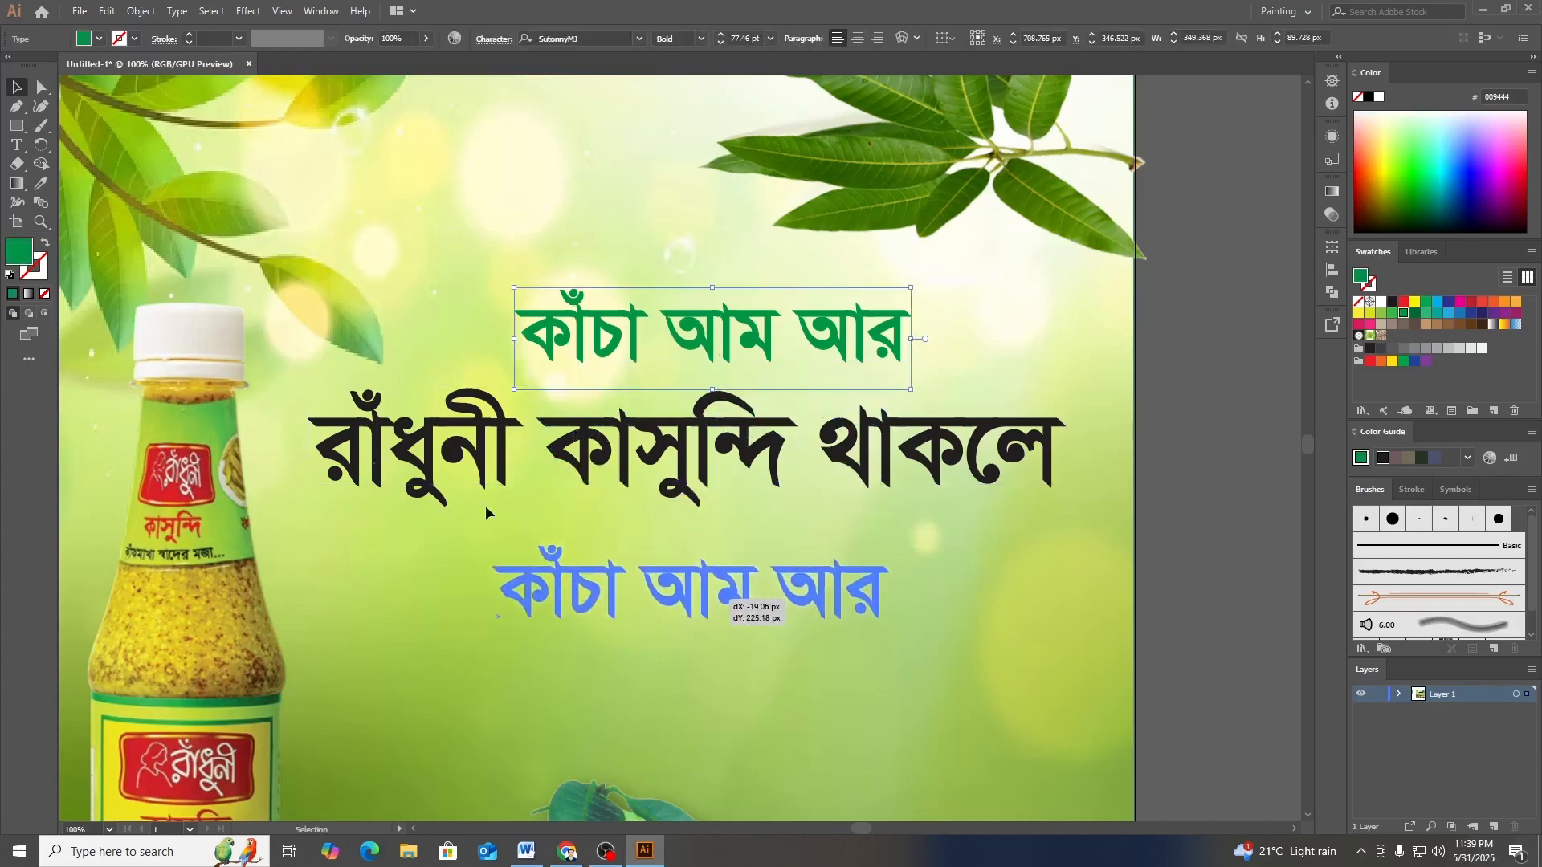
key(super)
key(super)
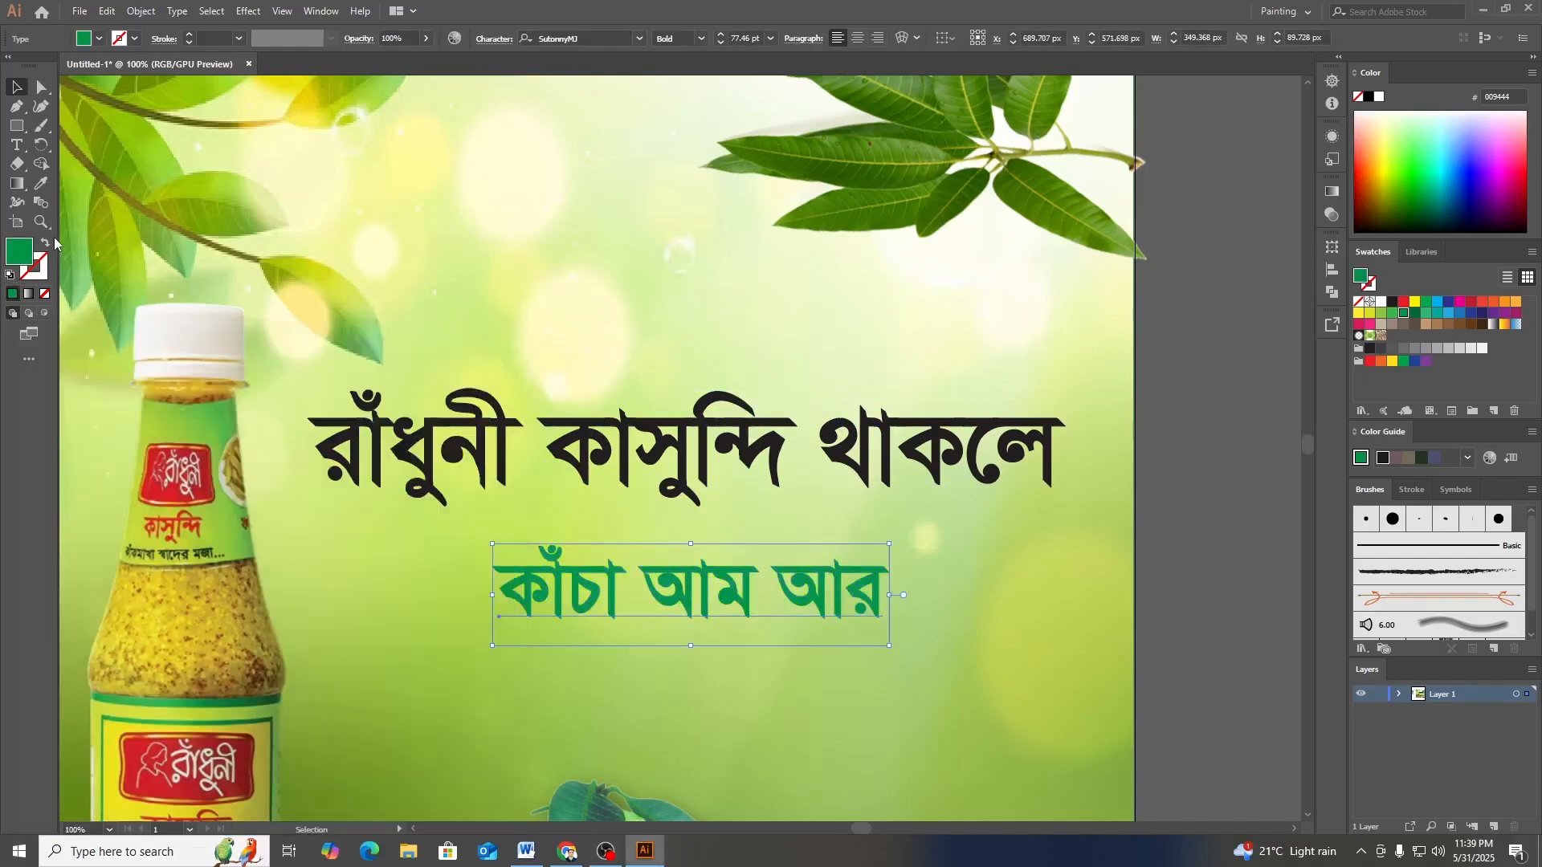
click(16, 144)
triple_click(559, 619)
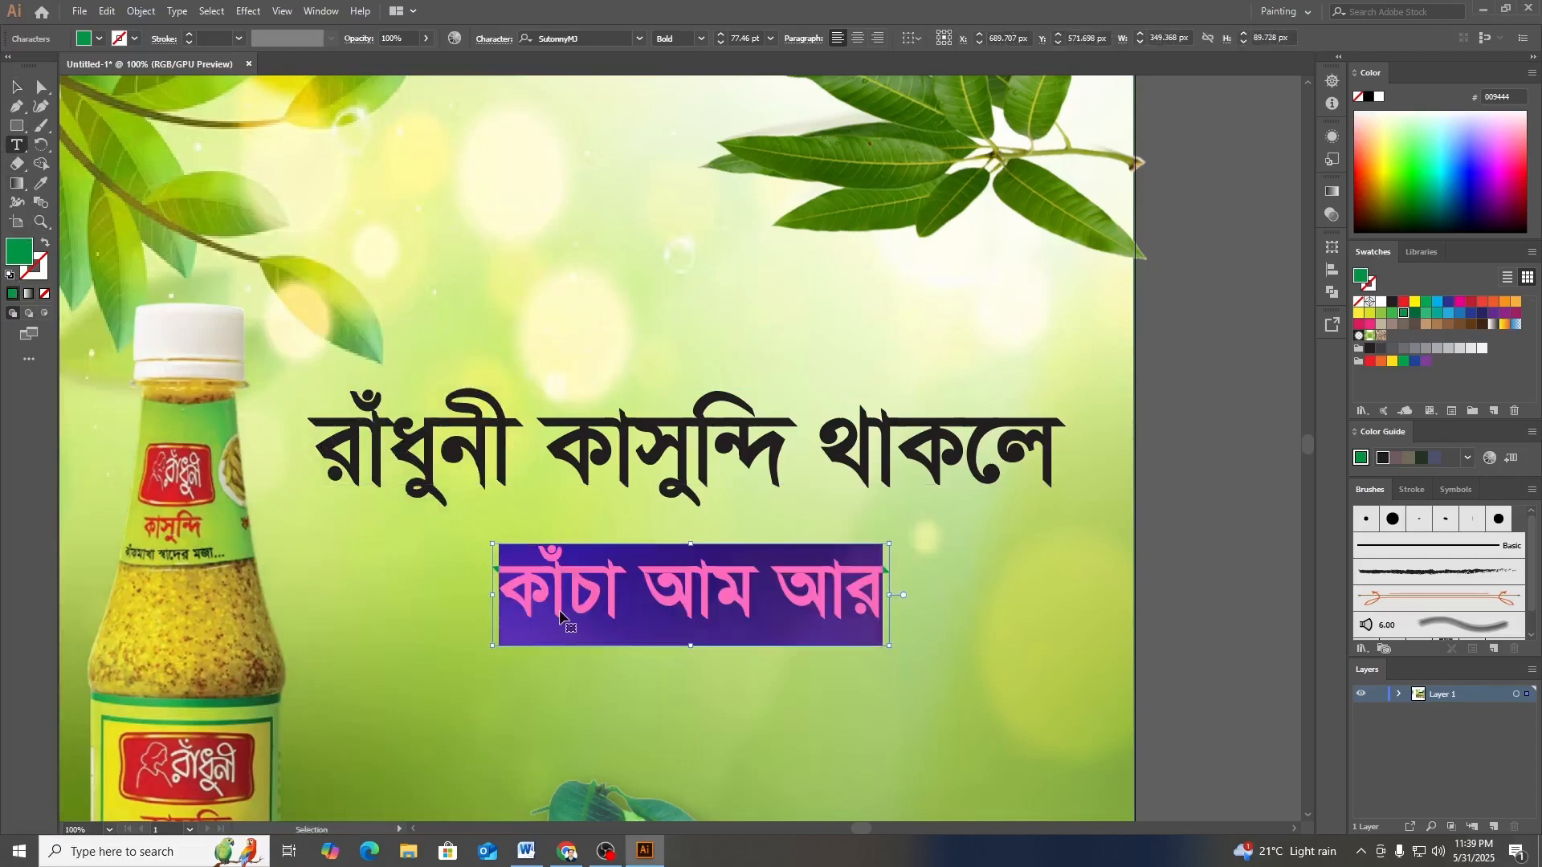
key(ctrl+v)
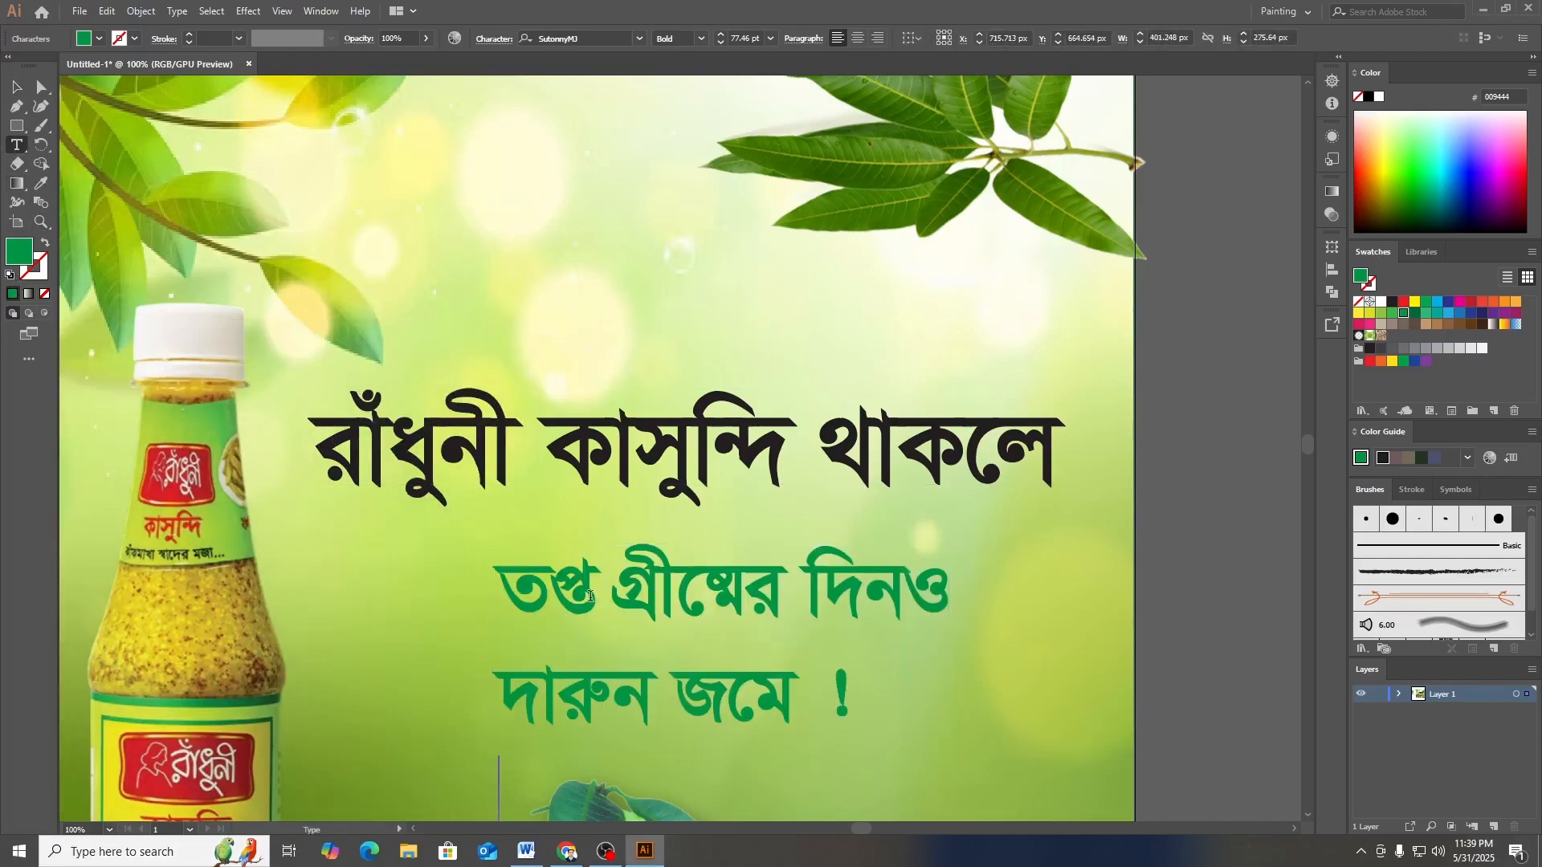
key(ctrl+z)
key(ctrl+z)
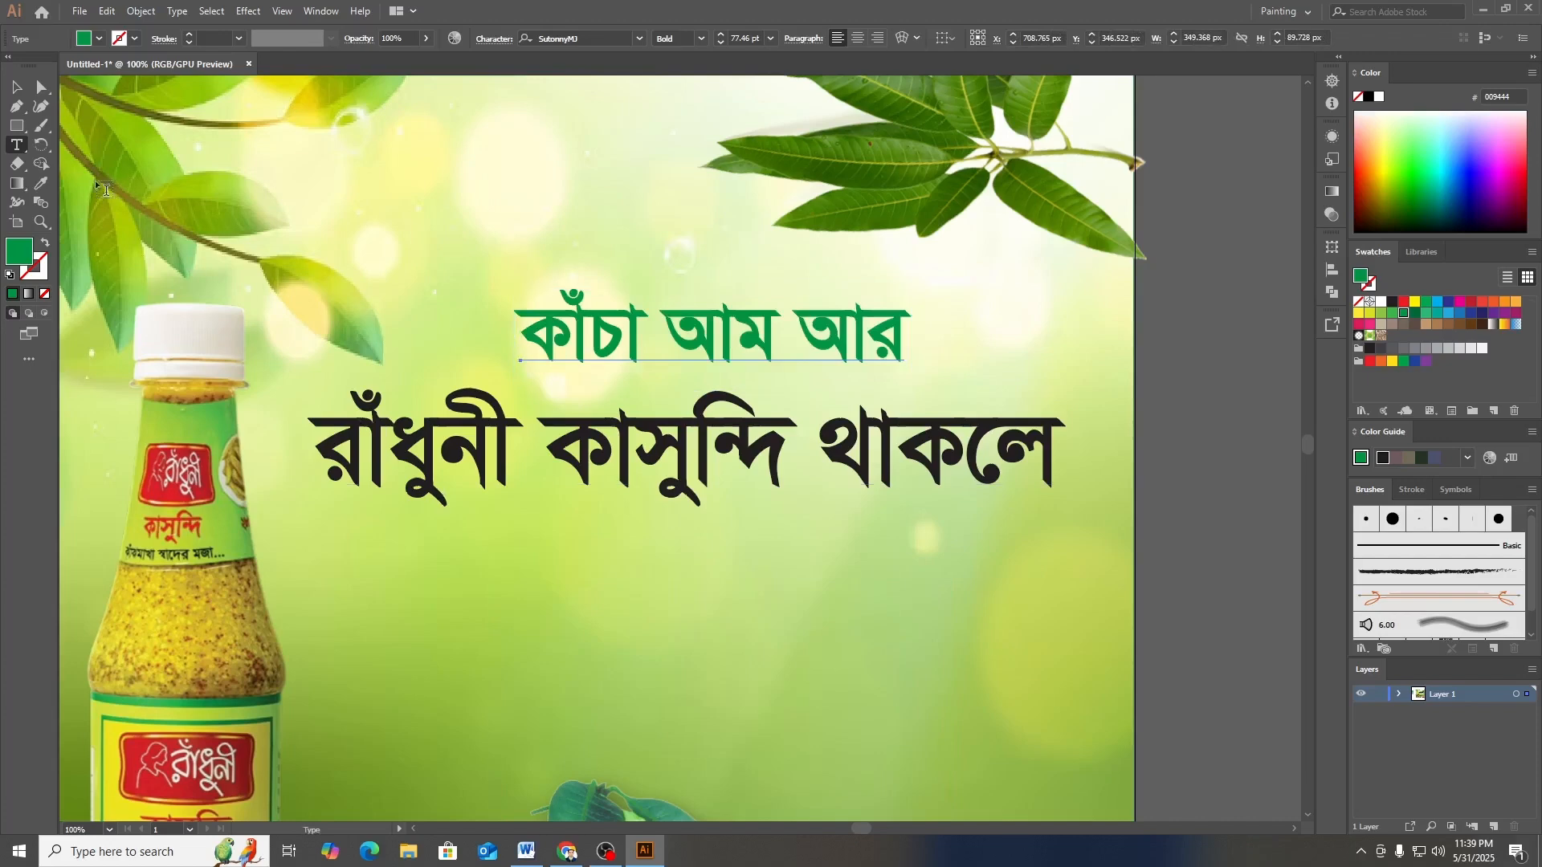
key(Escape)
drag(717, 339, 727, 614)
key(super)
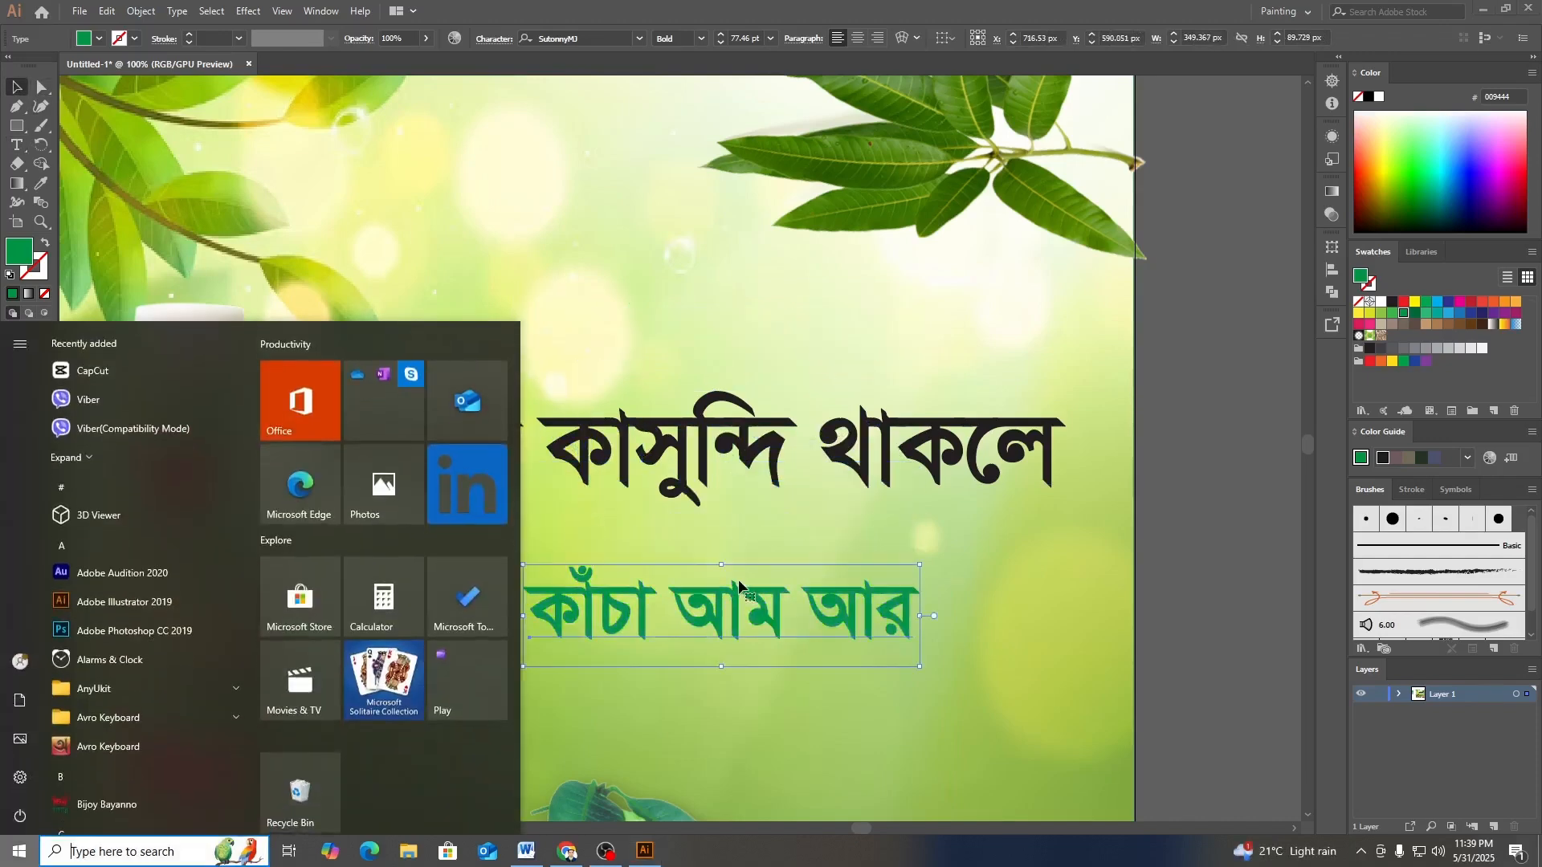
key(super)
key(ctrl+z)
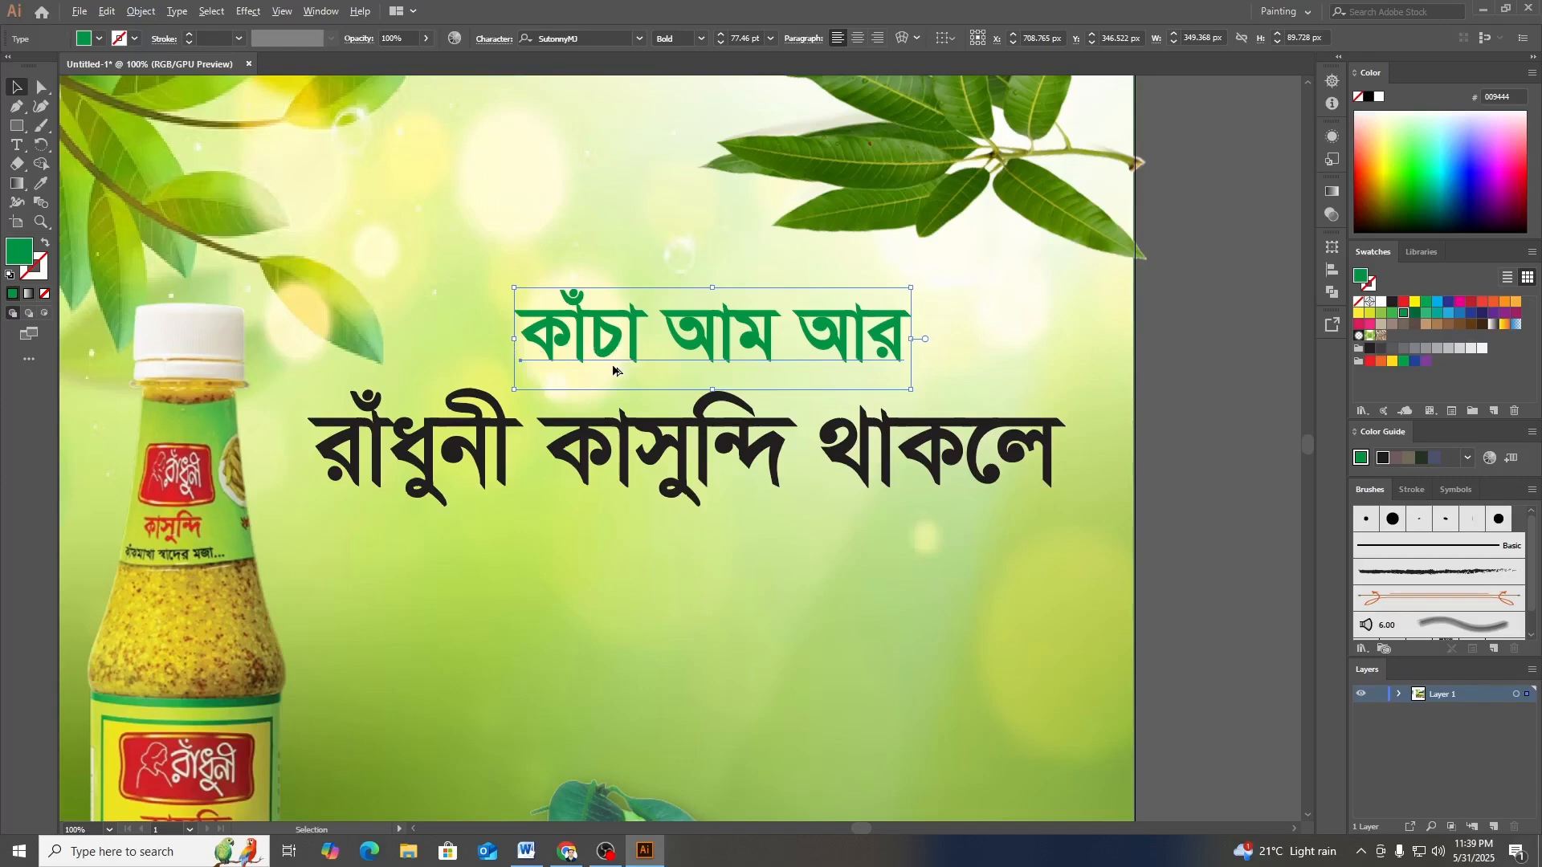
- Duplicate the first slogan line below the second and replace the copy's text with the copied lines "তপ্ত গ্রীষ্মের দিনও" and "দারুন জমে !"
drag(610, 351, 618, 622)
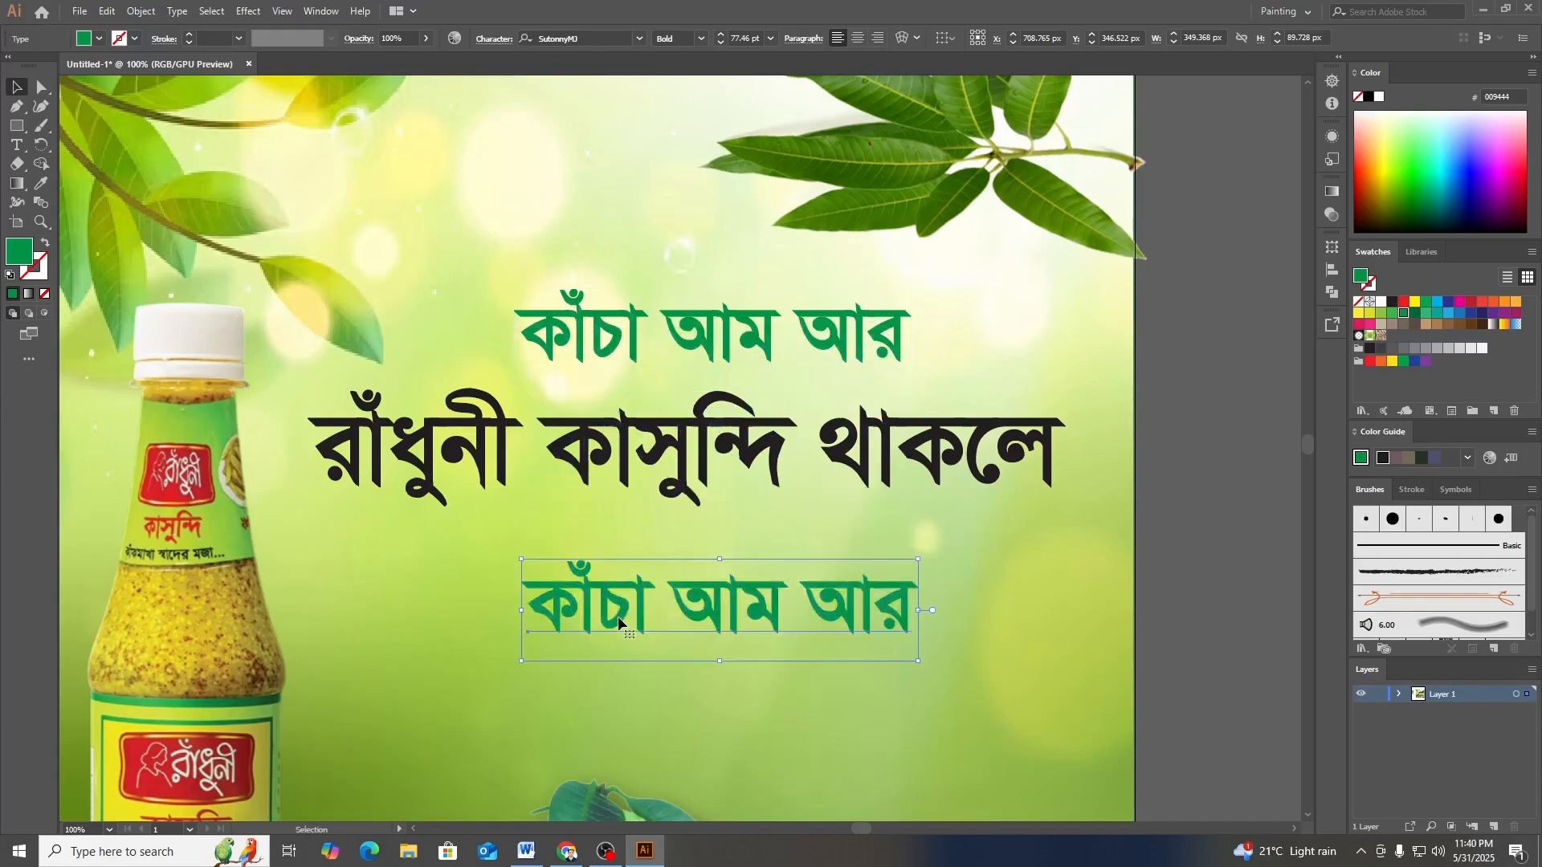
drag(728, 613, 705, 579)
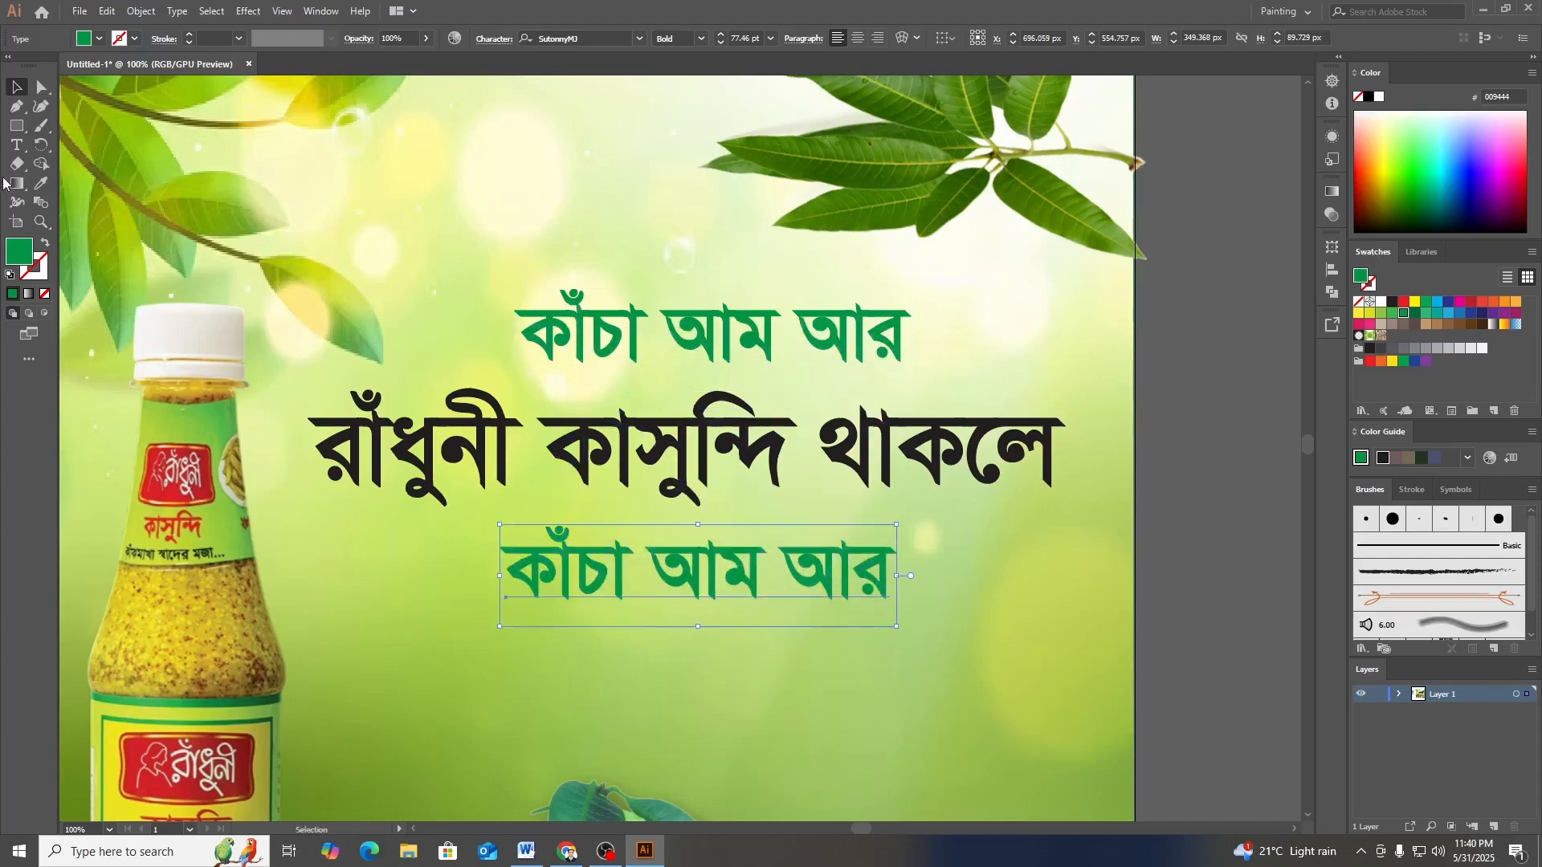
click(15, 148)
click(584, 571)
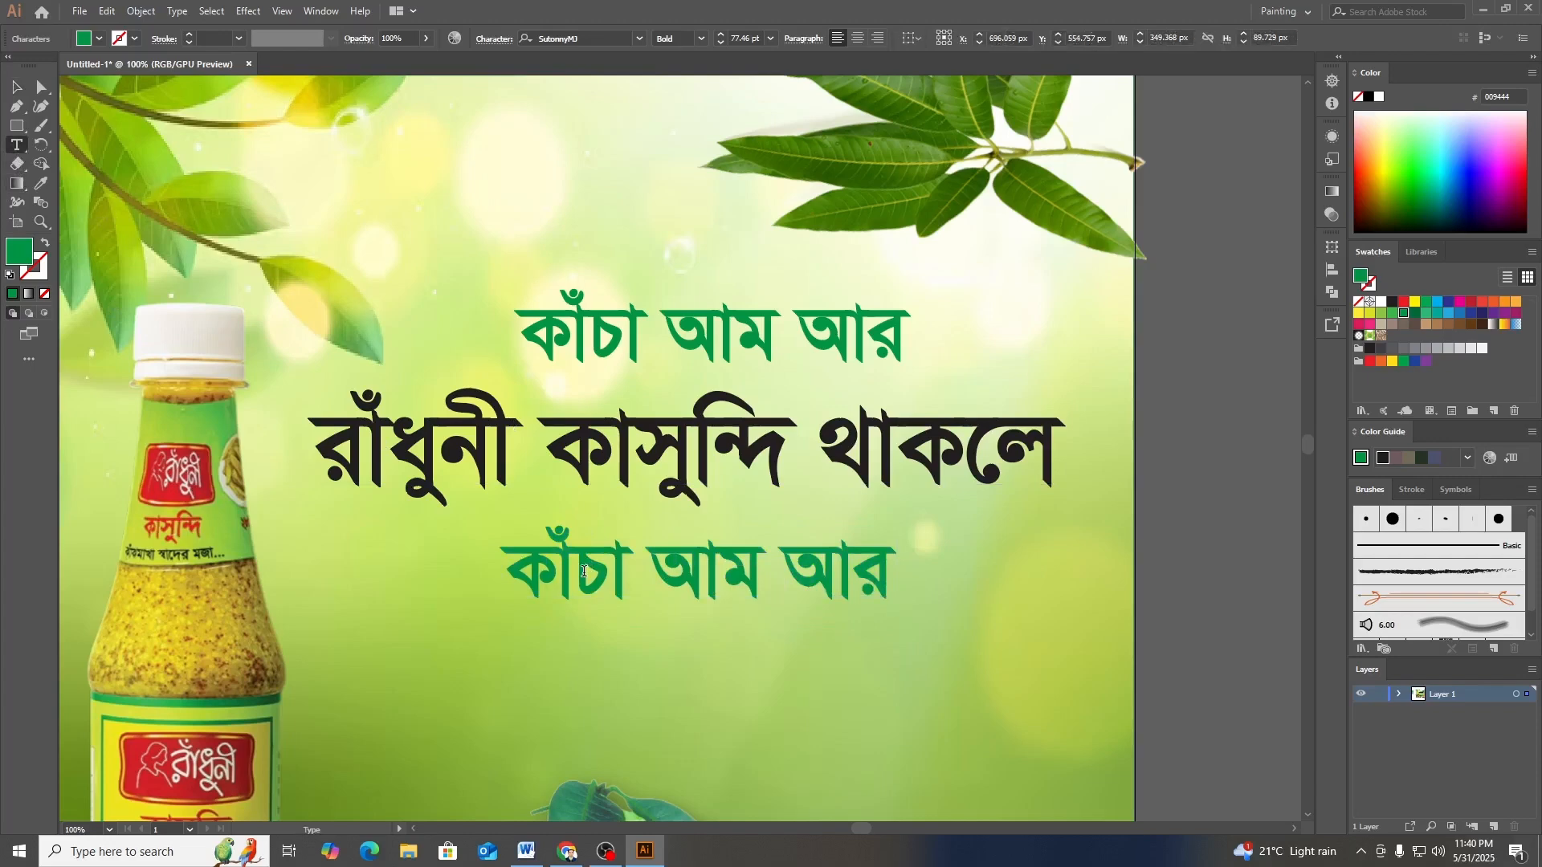
key(ctrl+a)
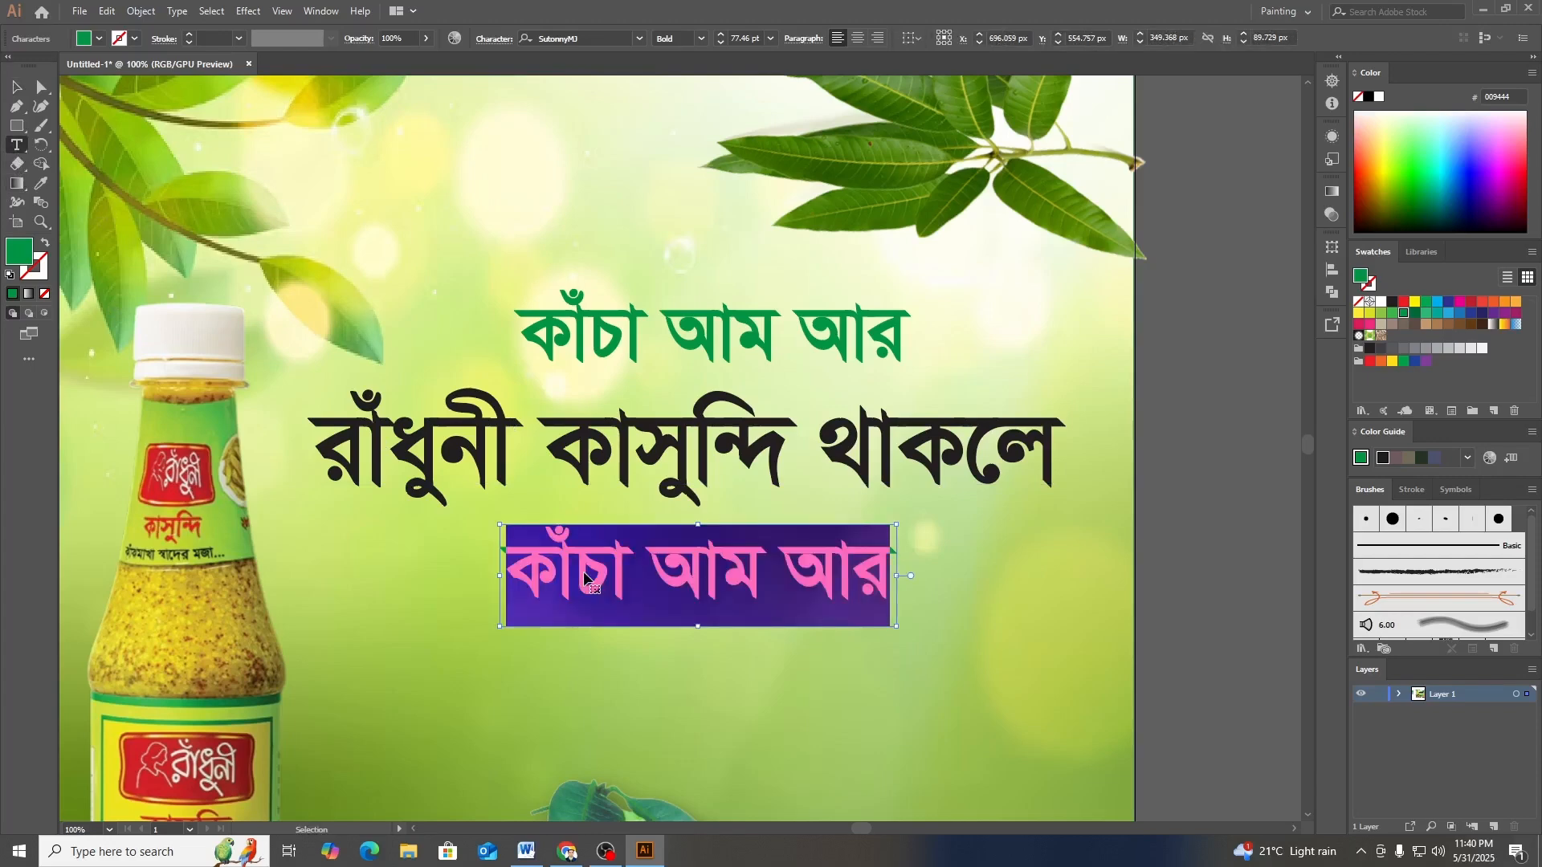
key(ctrl+v)
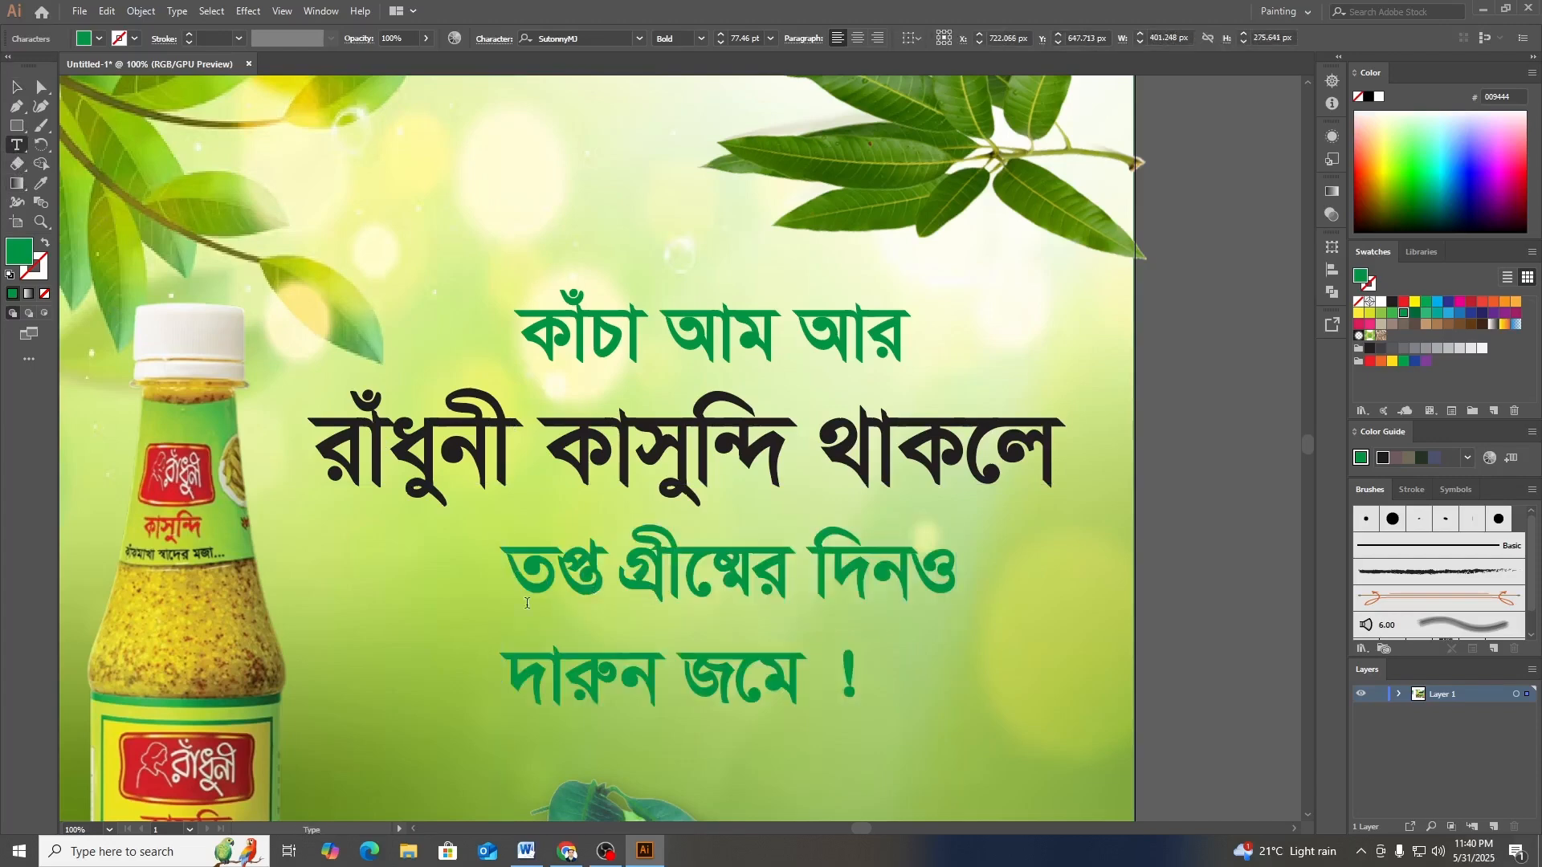
- Centre-align the two pasted slogan lines and position them centrally beneath the black second line
click(652, 654)
scroll(592, 647, down, 1)
click(529, 687)
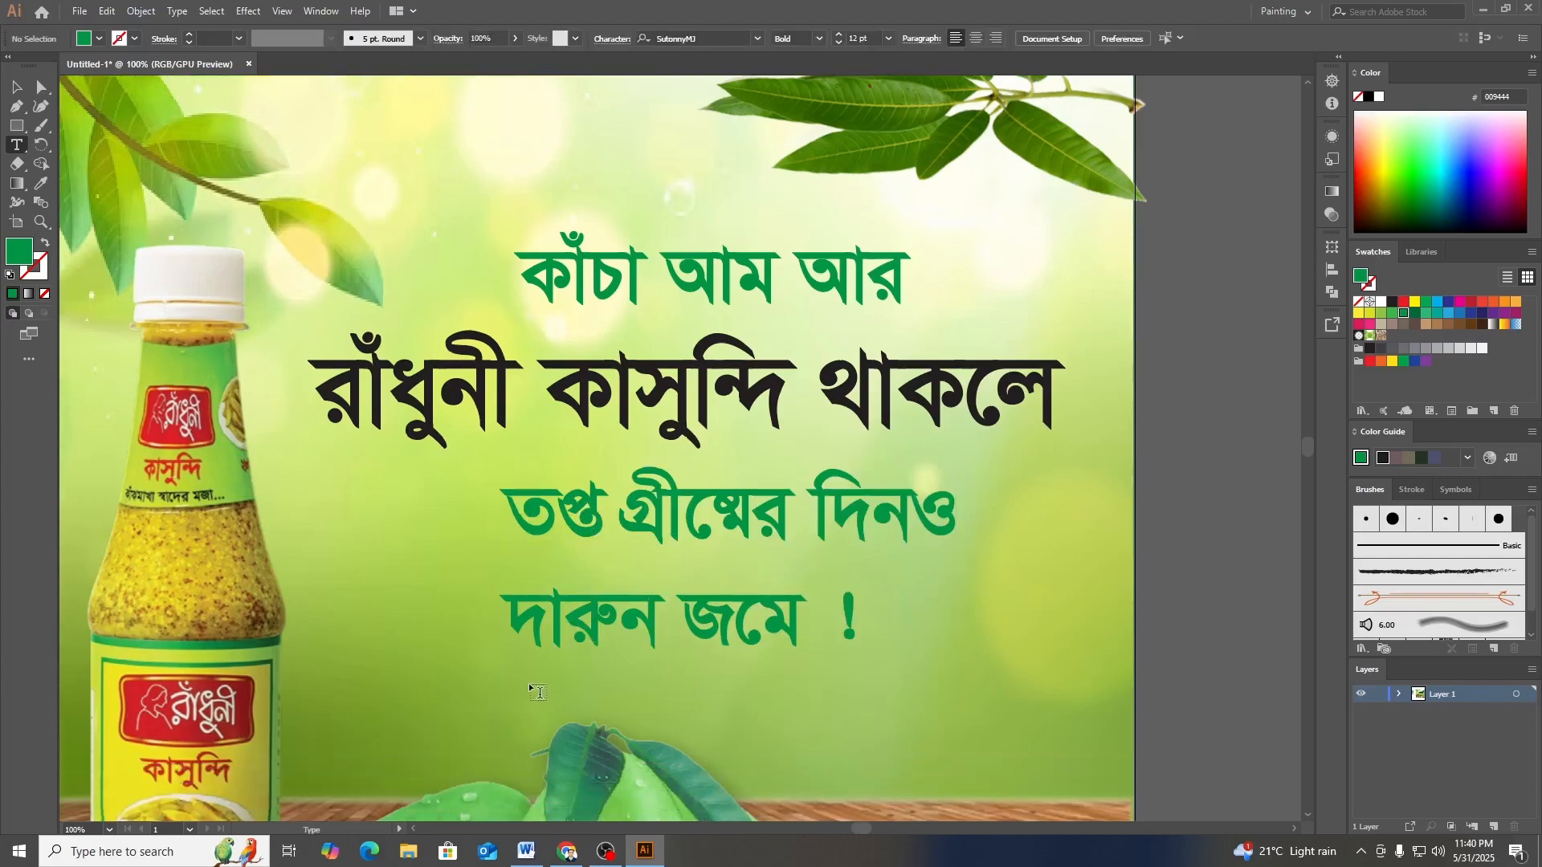
click(843, 612)
key(ctrl+a)
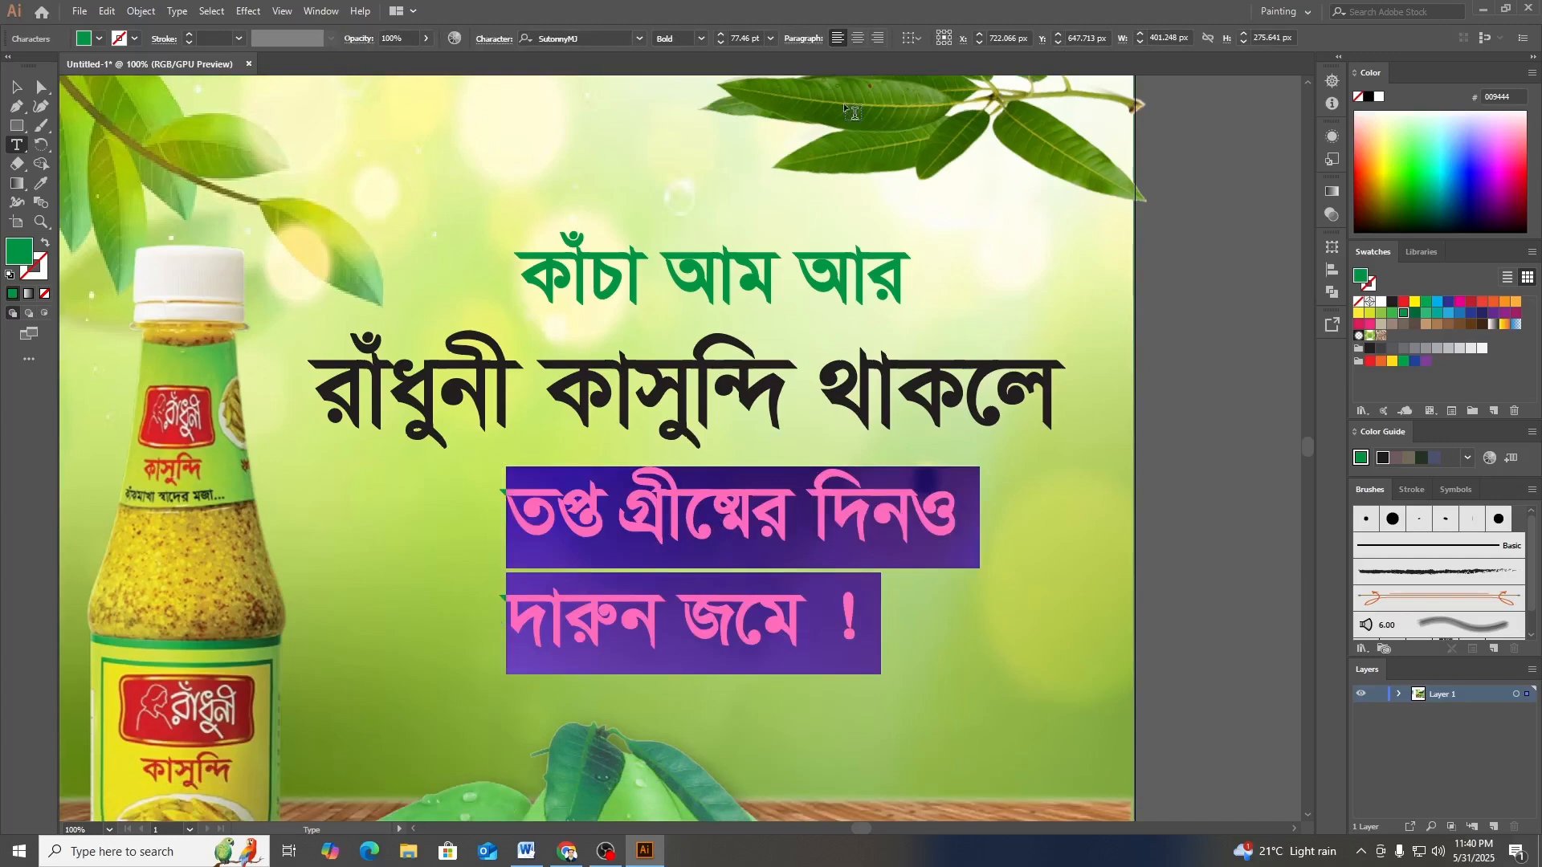
click(857, 39)
click(16, 87)
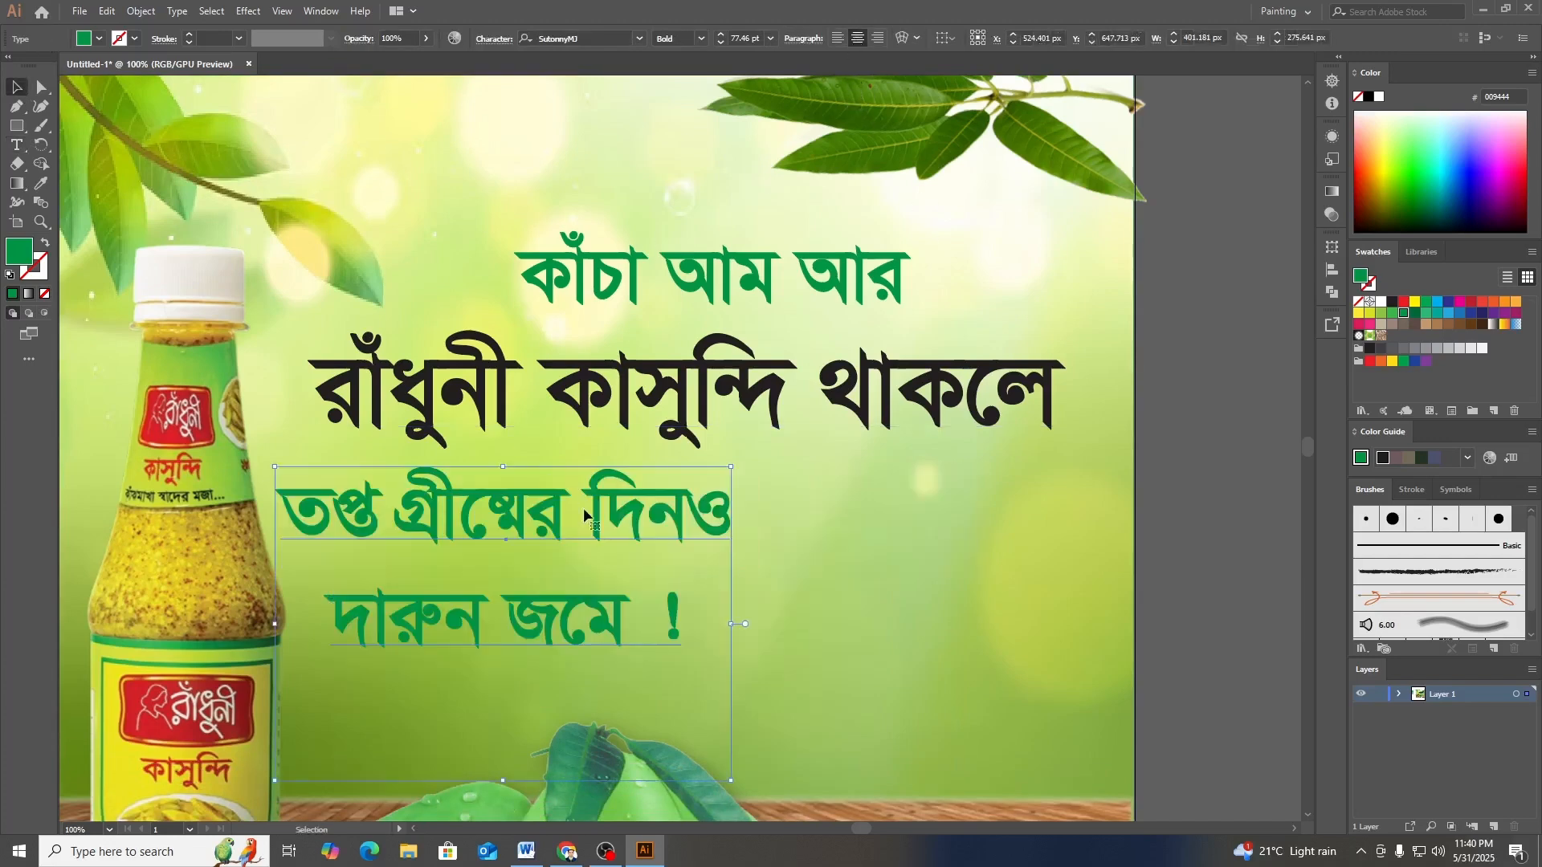
drag(662, 521, 802, 515)
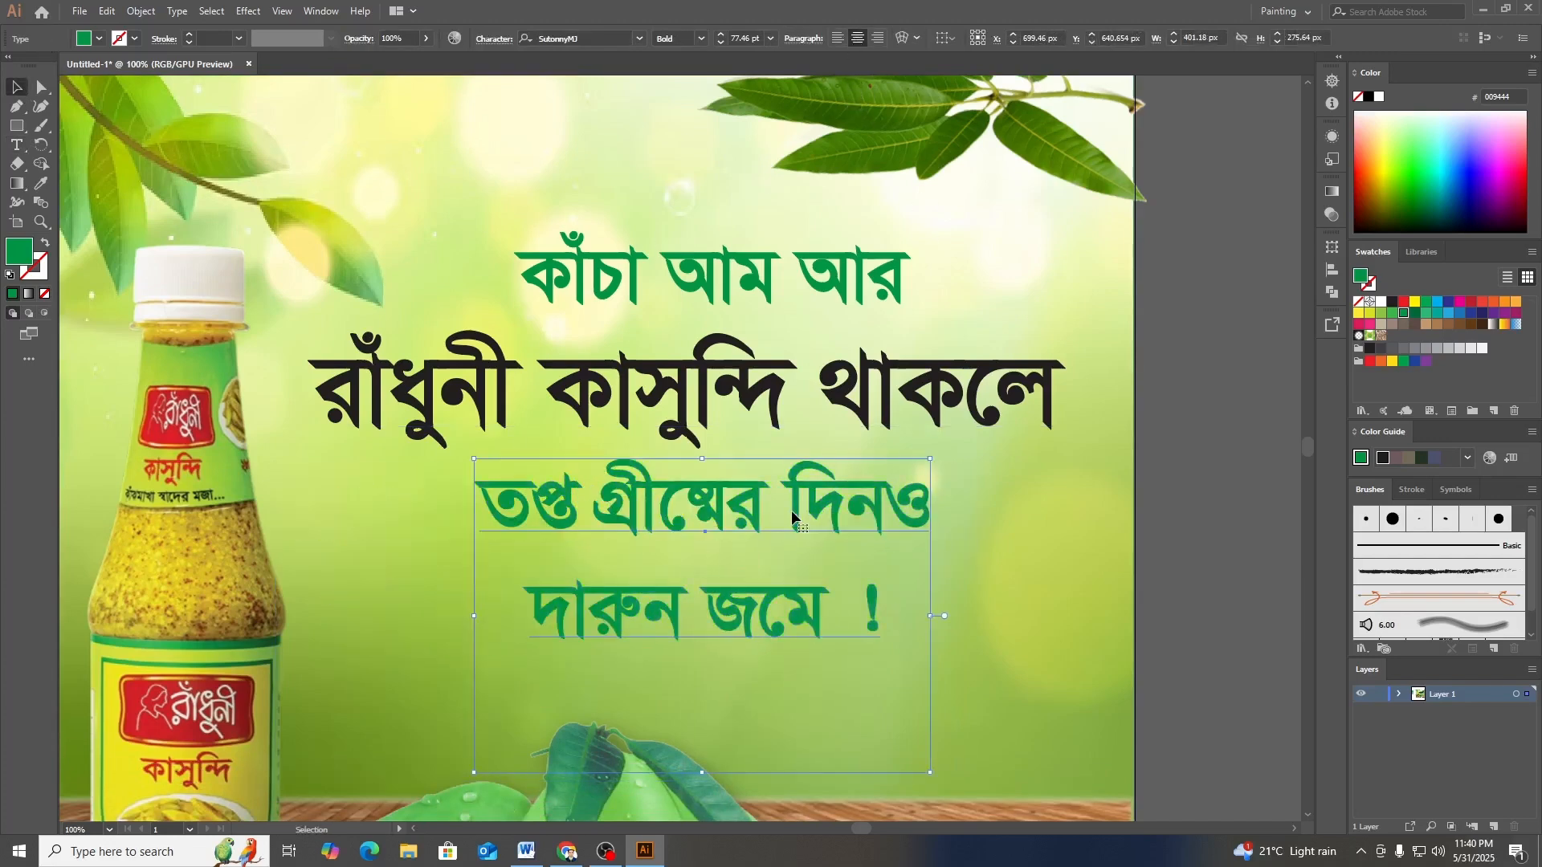
- Check the slogan colours in the Word document, return to Illustrator and fill the line "তপ্ত গ্রীষ্মের দিনও" with red (ED1C24)
scroll(830, 520, down, 1)
click(16, 145)
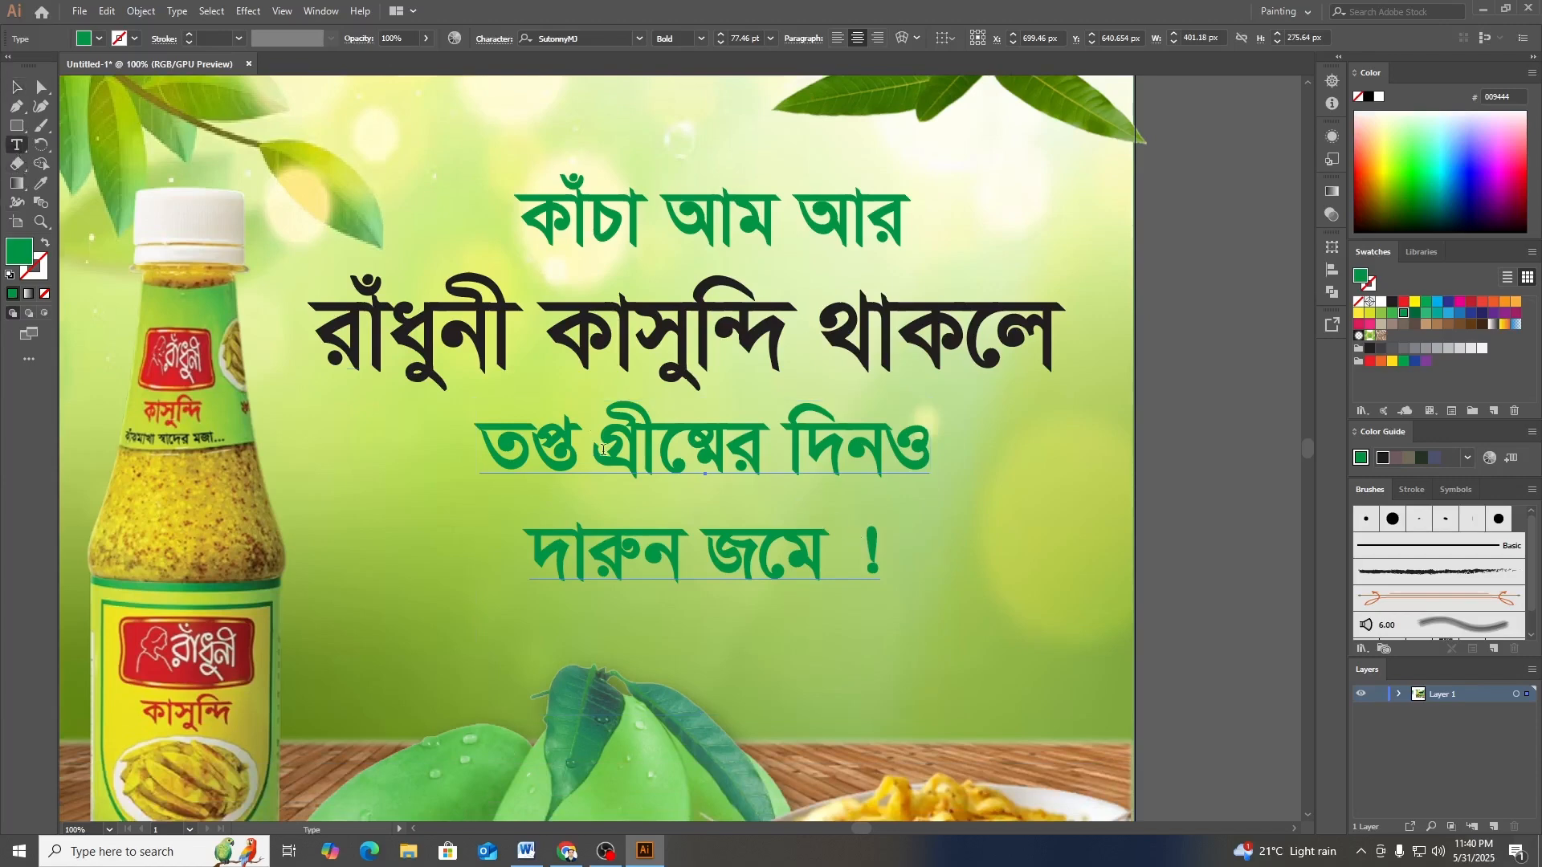
click(567, 851)
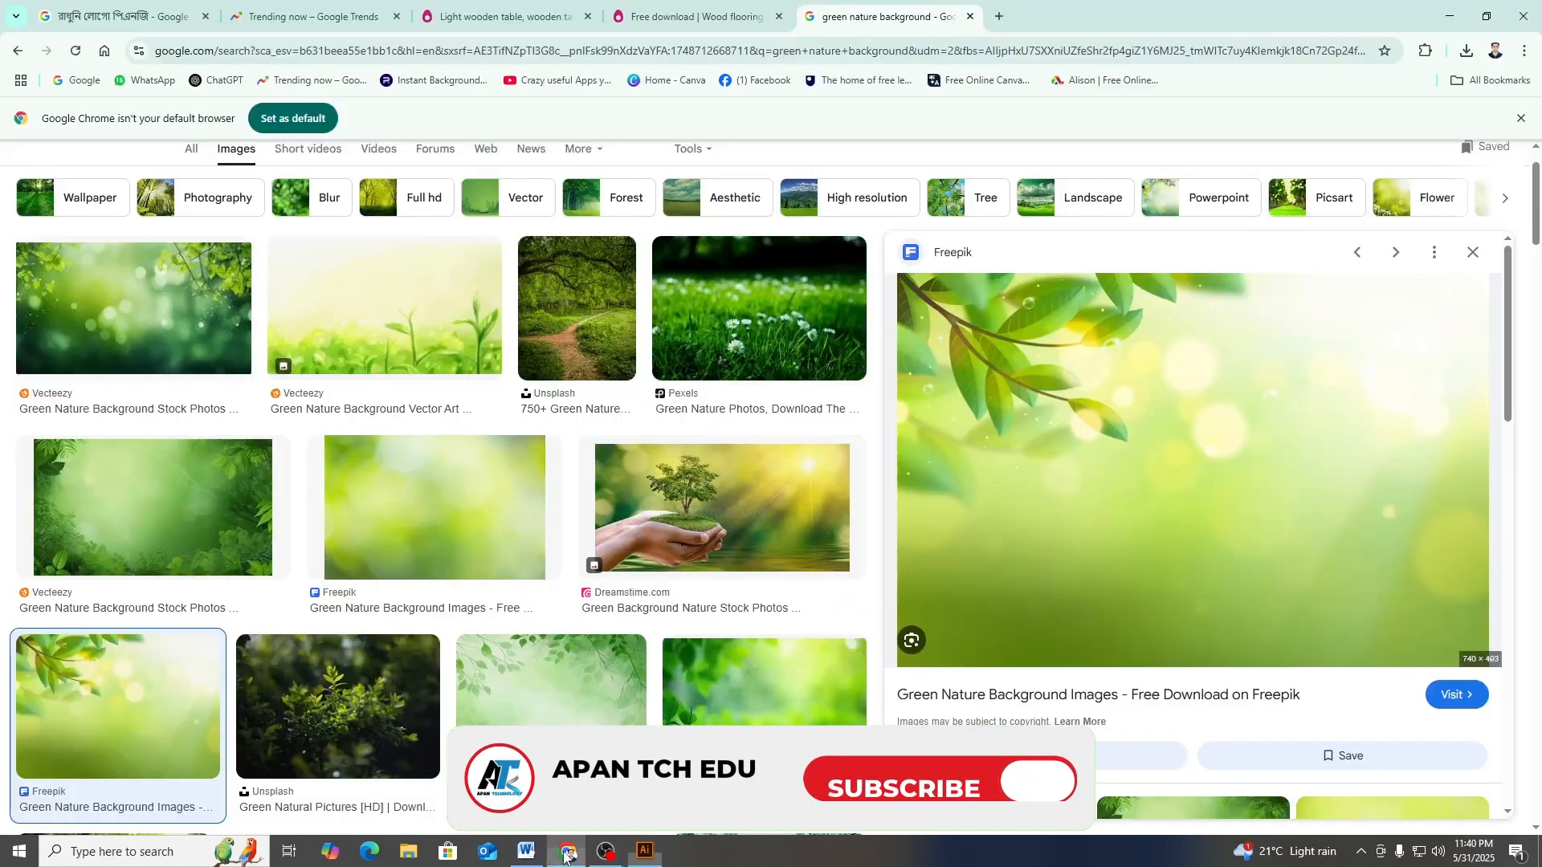
click(529, 852)
click(761, 602)
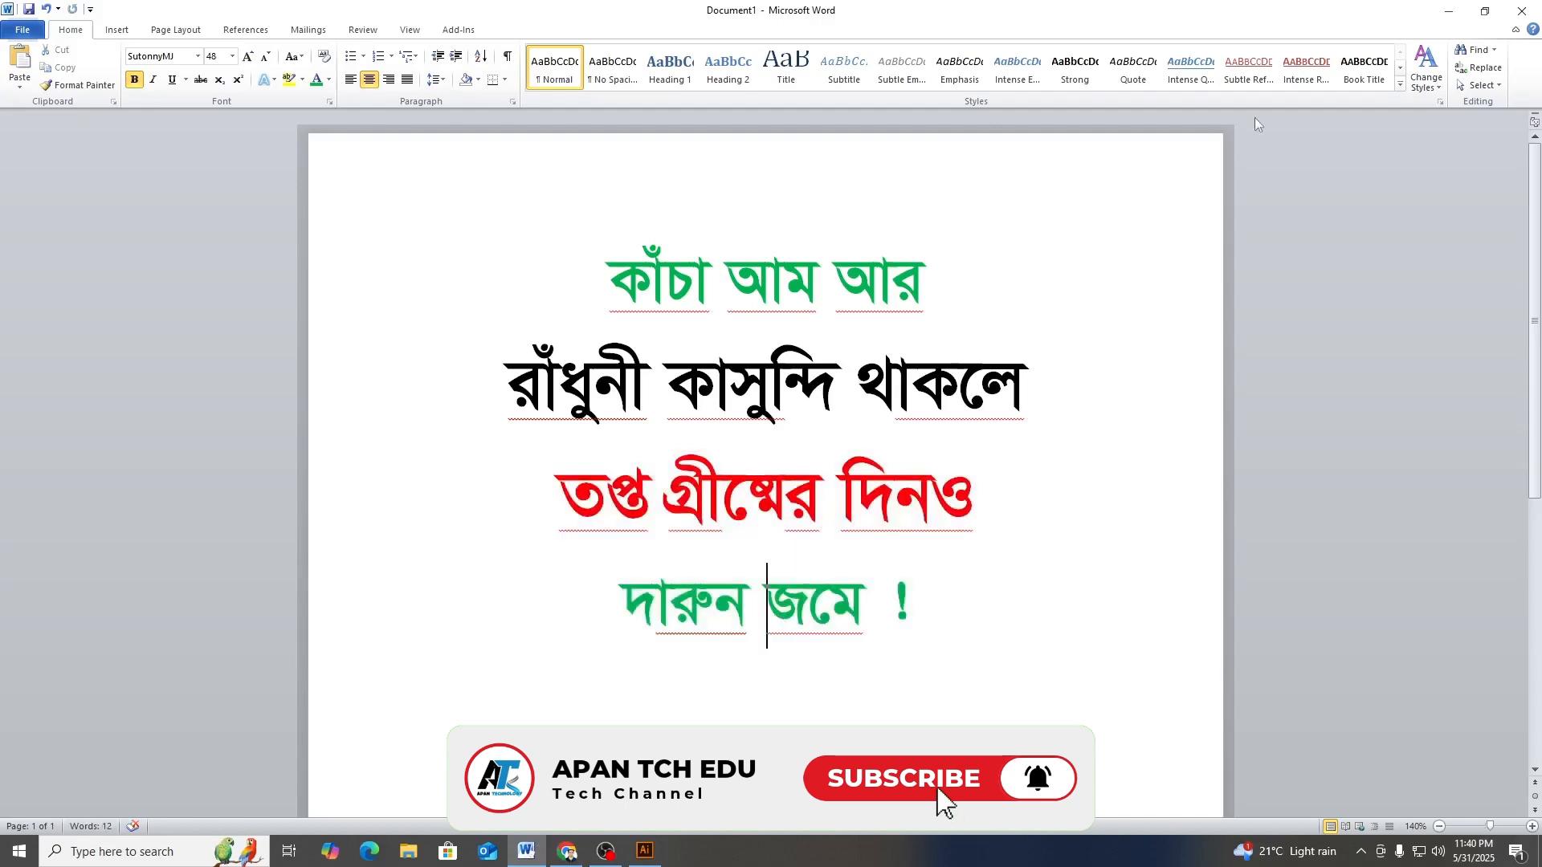
click(1443, 16)
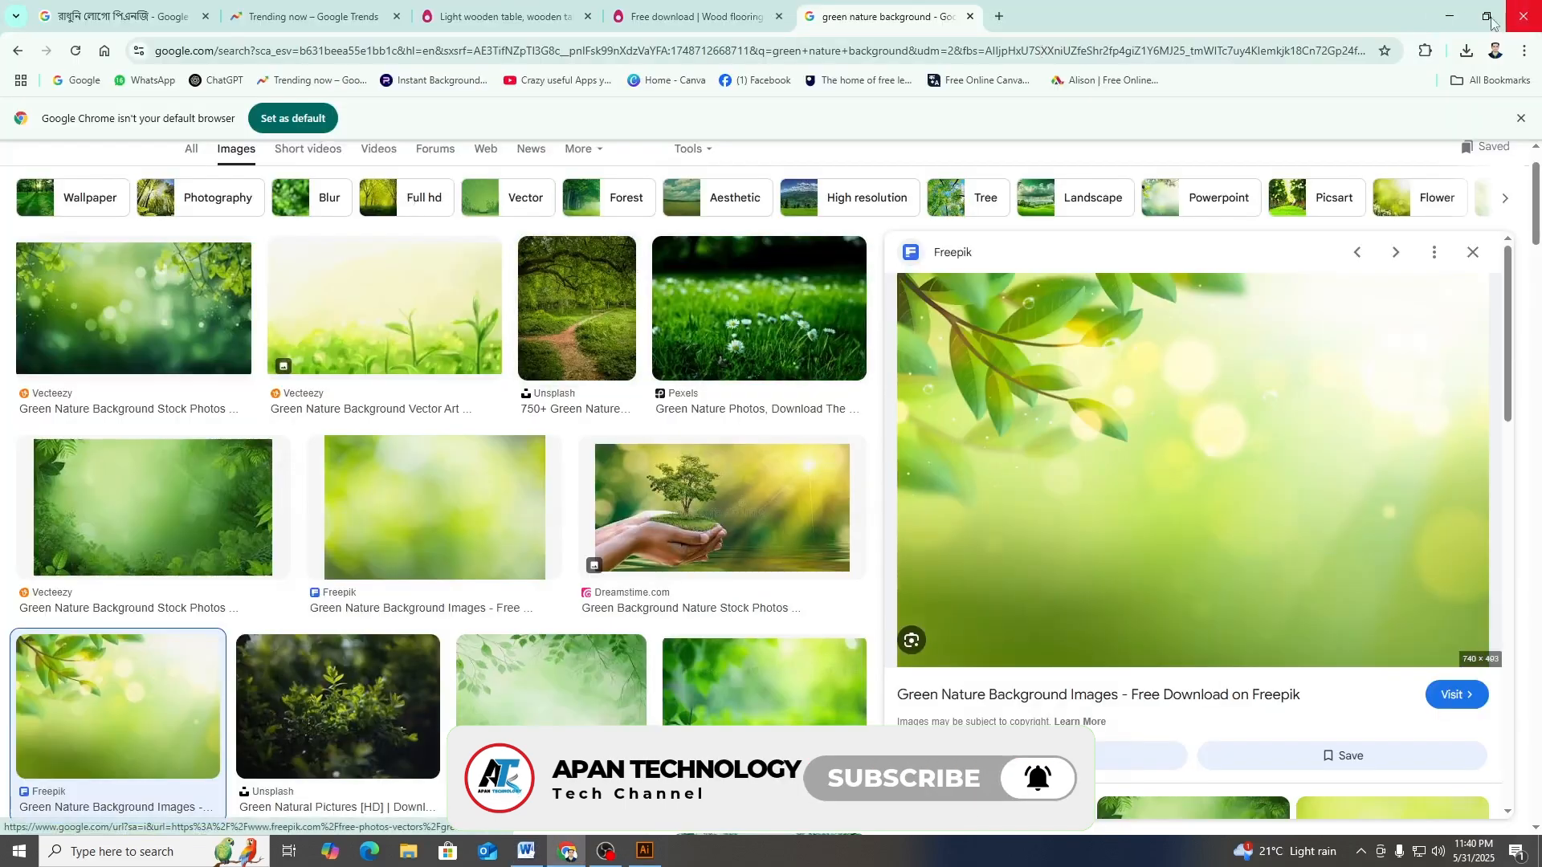
click(1444, 13)
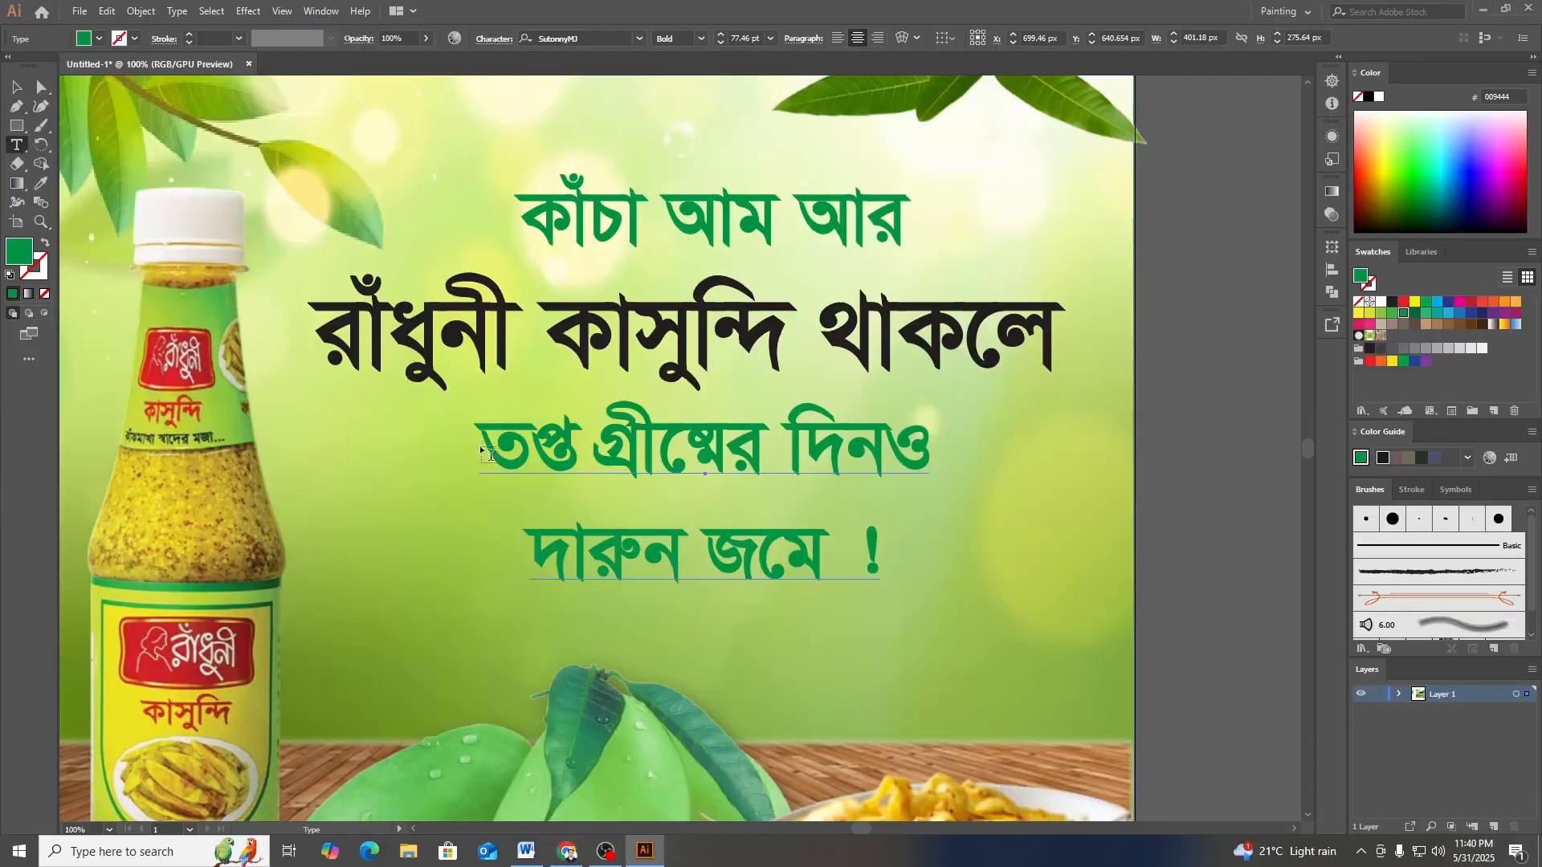
drag(482, 450, 971, 450)
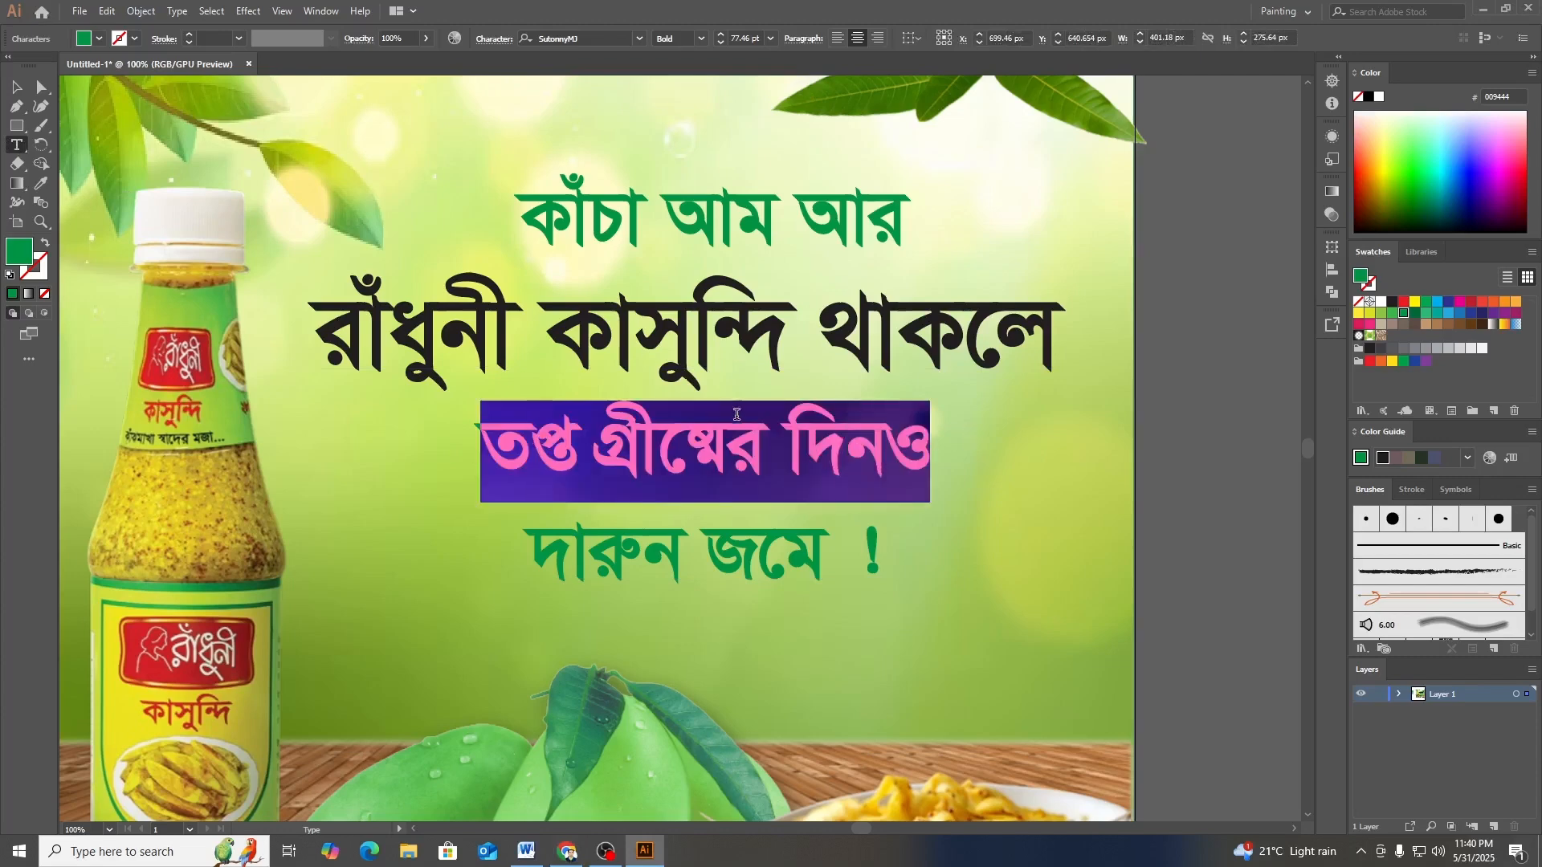
click(98, 39)
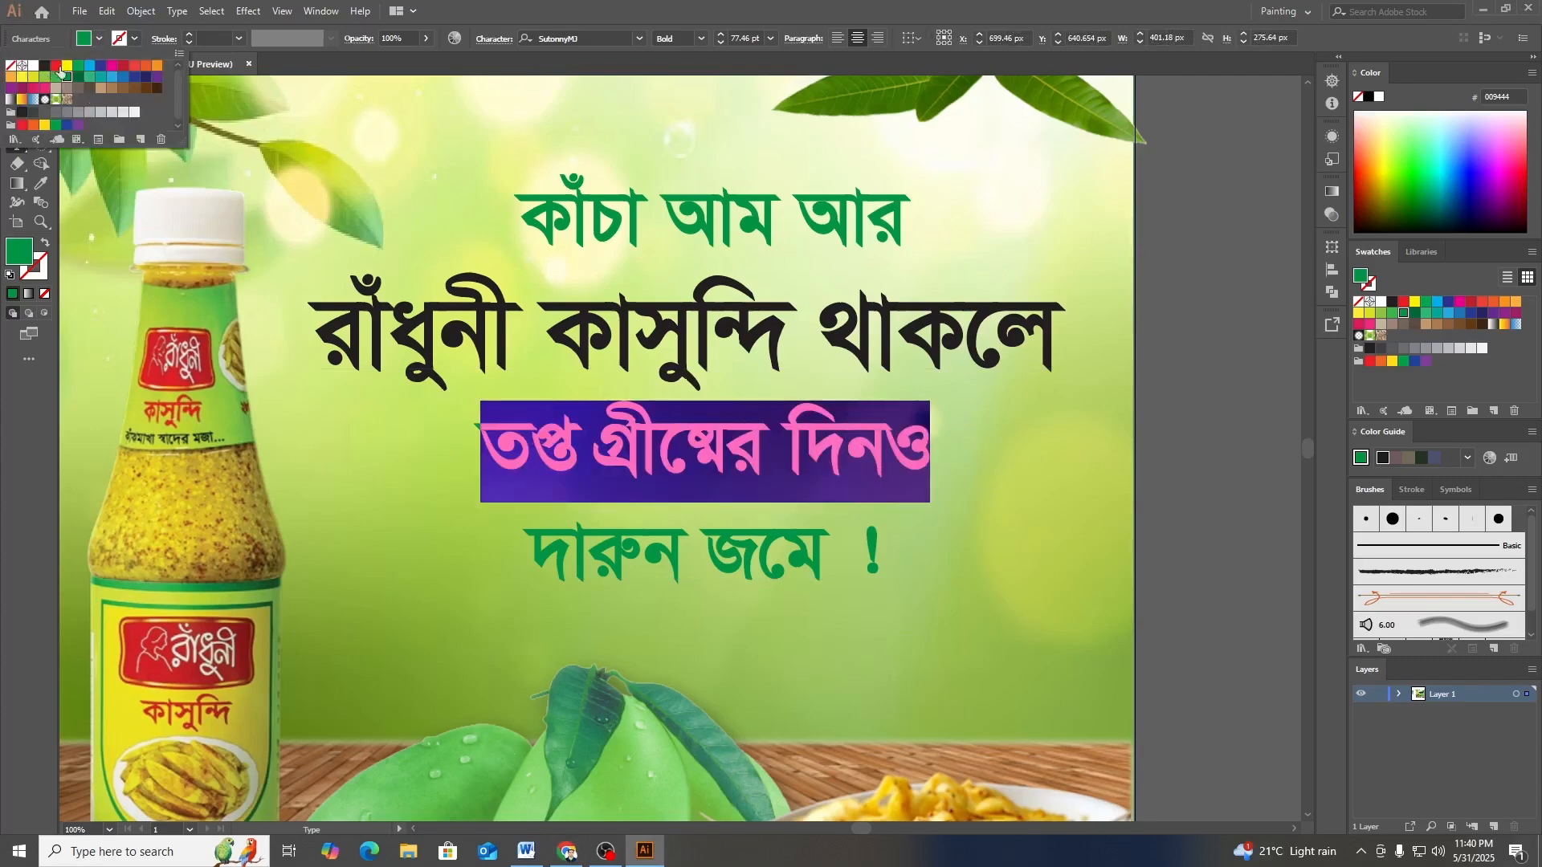
click(56, 65)
key(Escape)
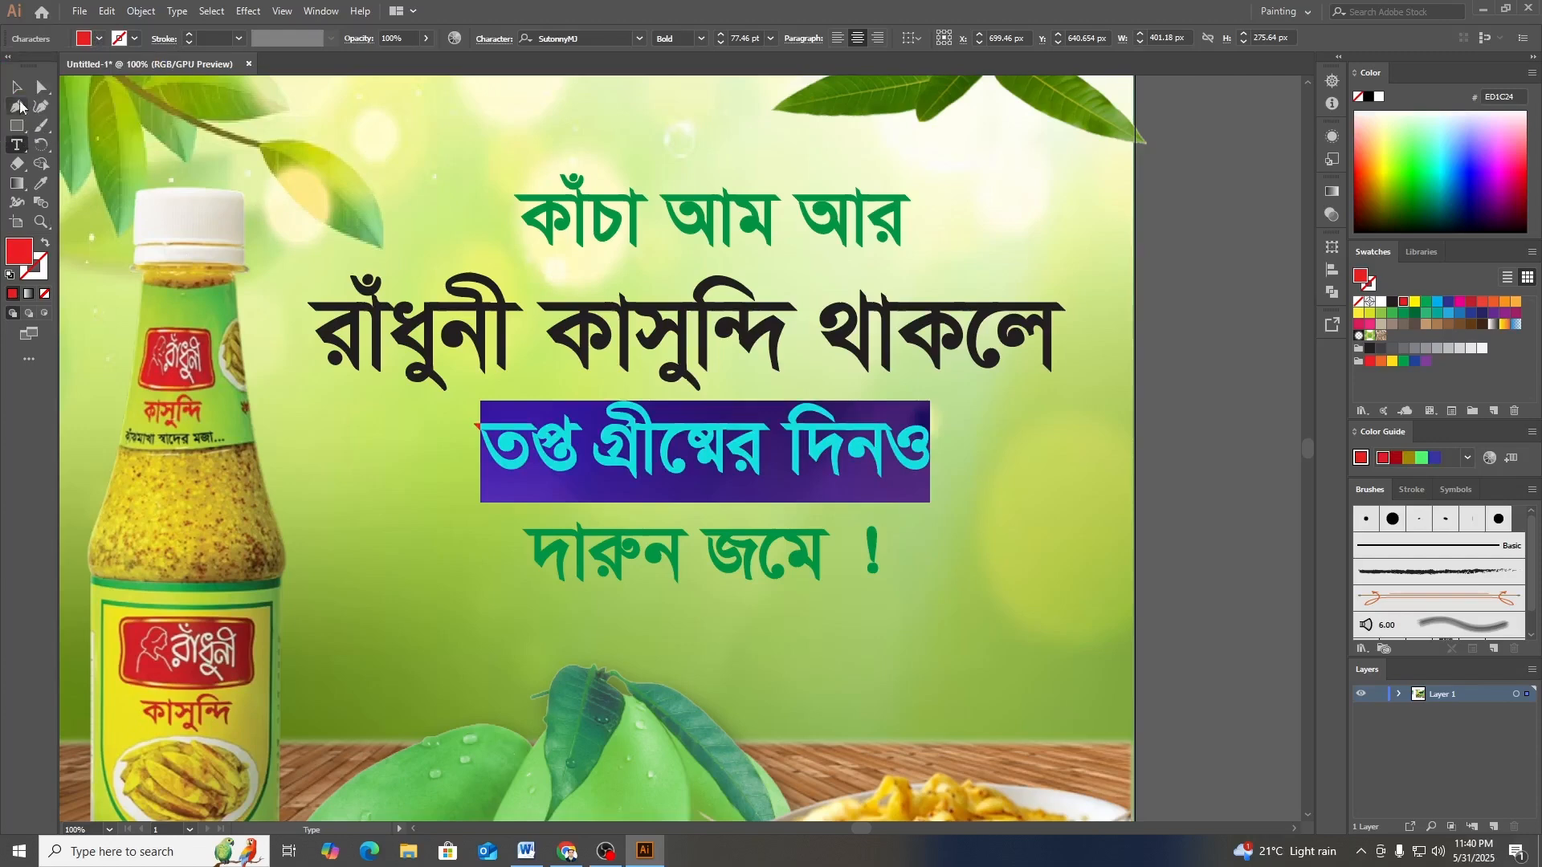
key(Escape)
click(1172, 532)
scroll(1173, 527, up, 1)
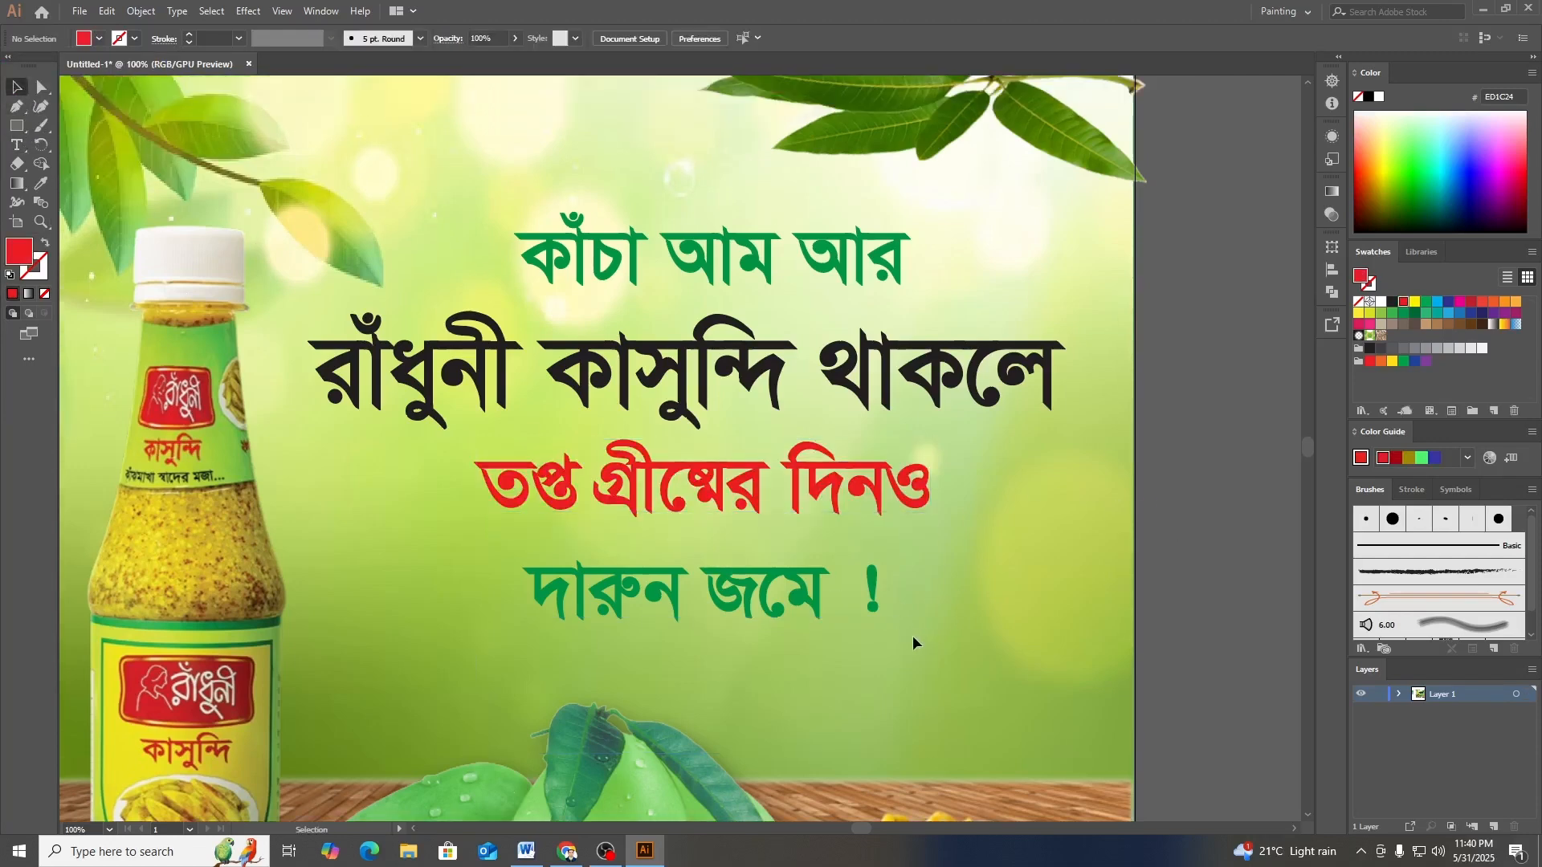
- Remove the empty trailing line after "দারুন জমে !" from the two-line text object
drag(625, 268, 562, 215)
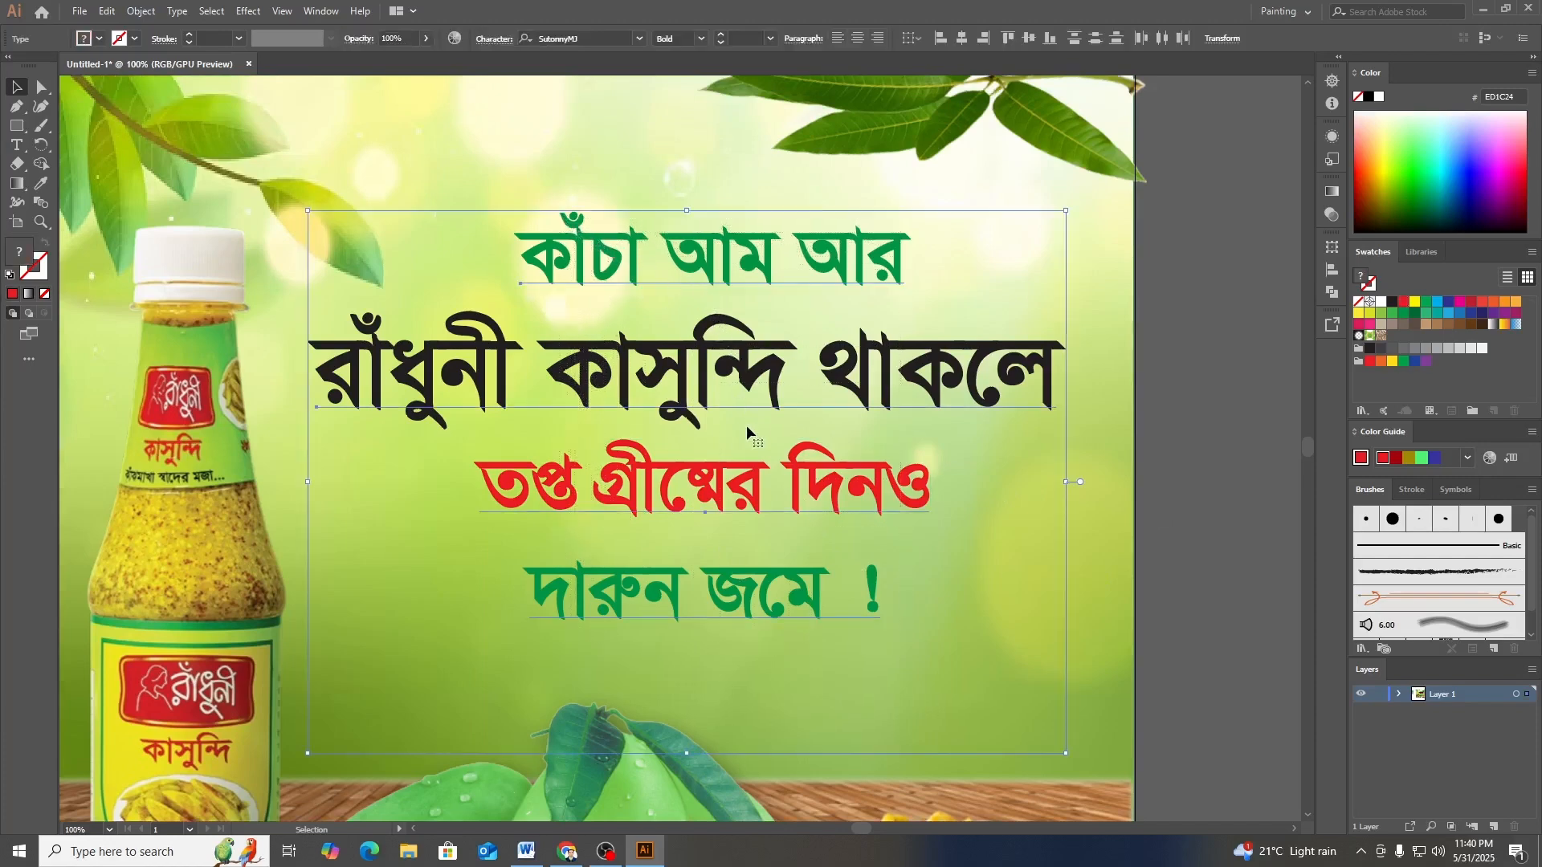
click(18, 147)
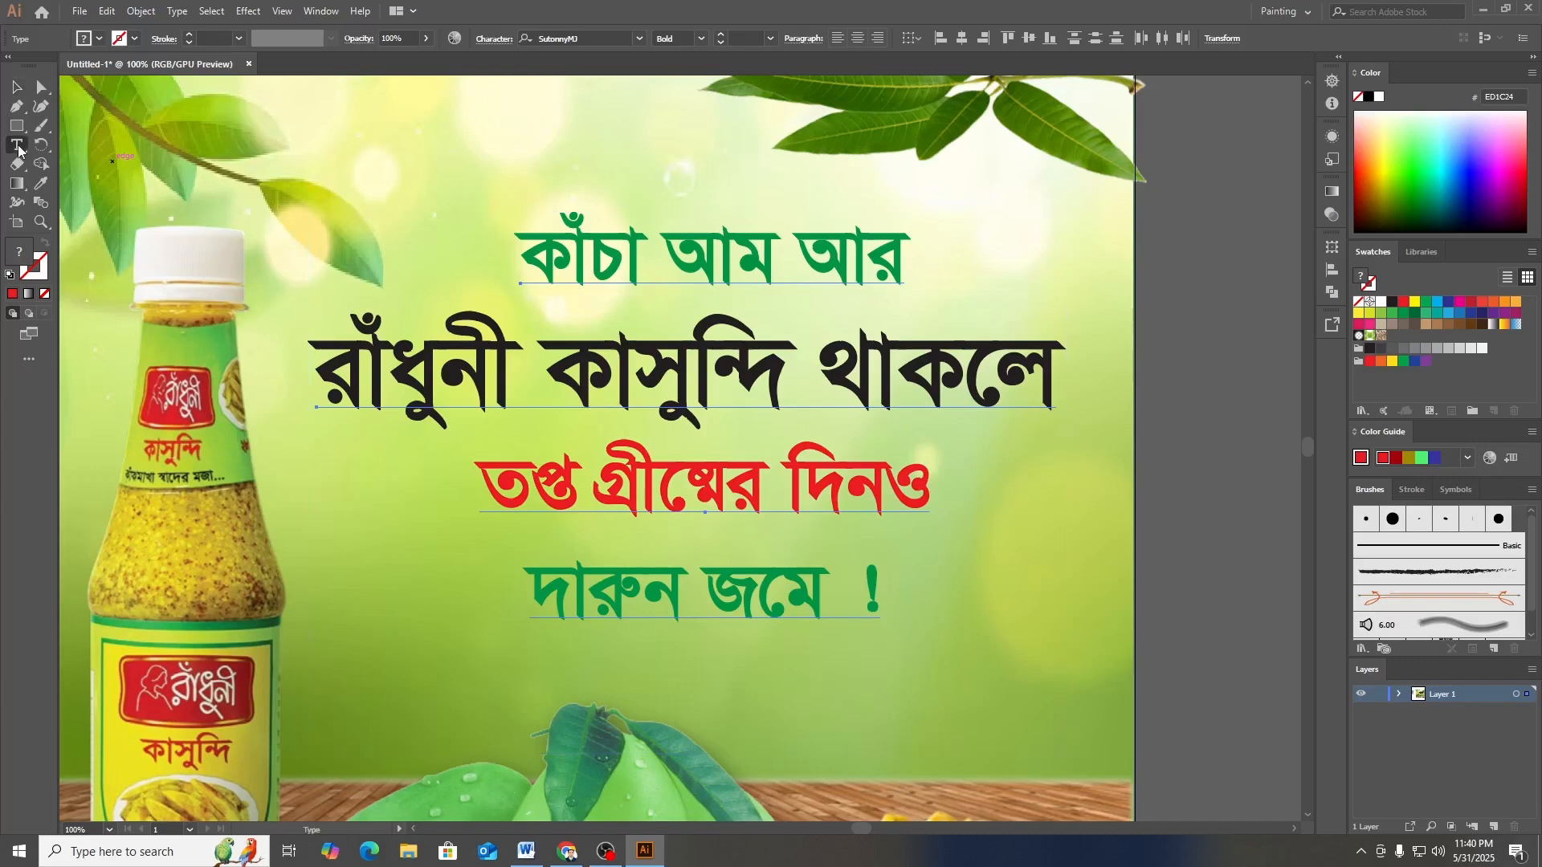
click(871, 590)
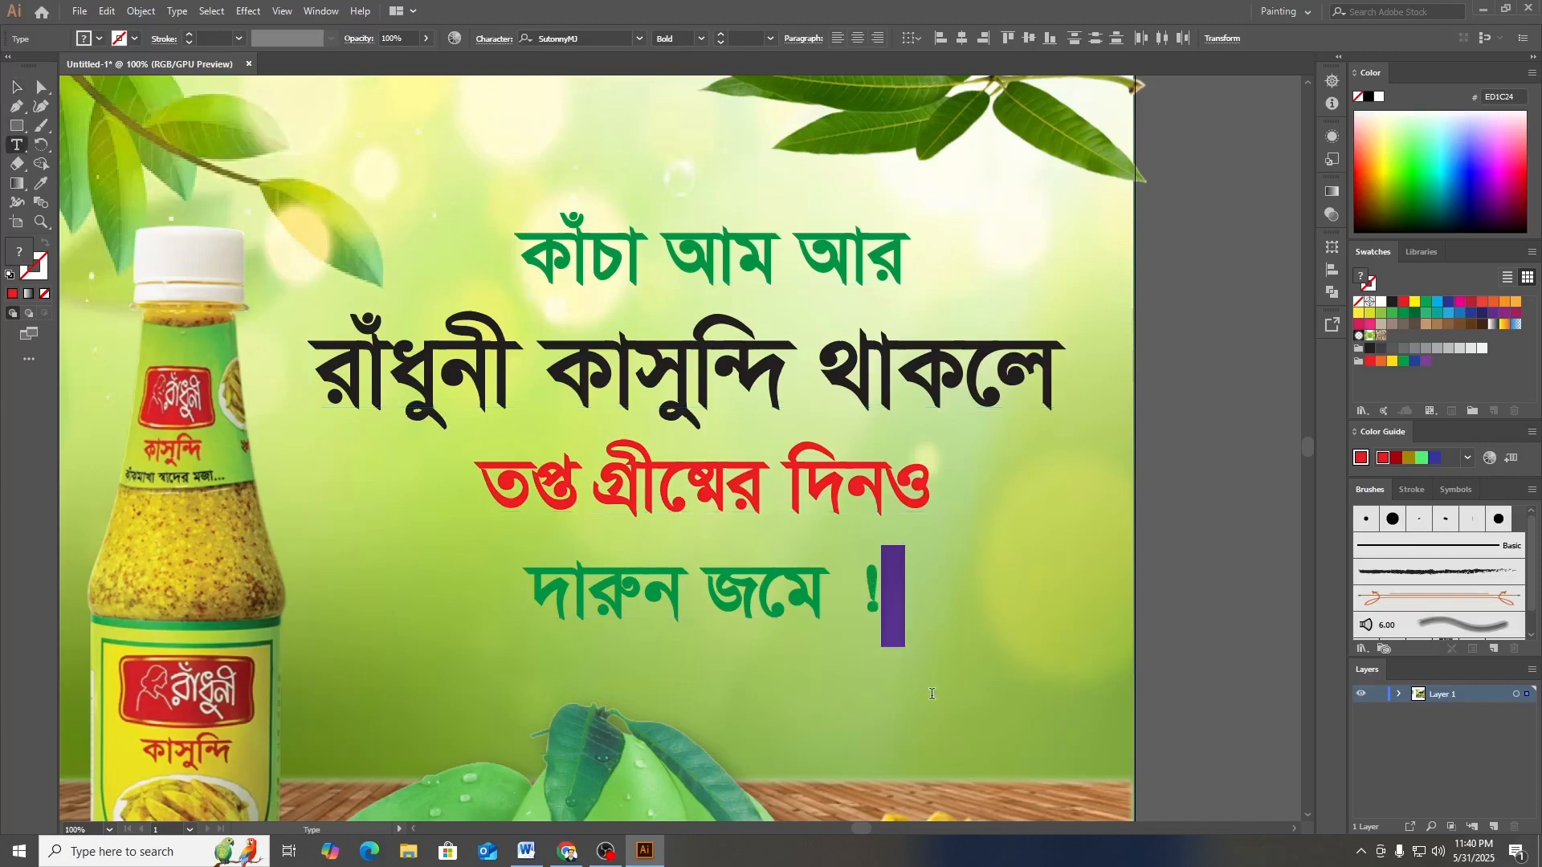
key(ctrl+a)
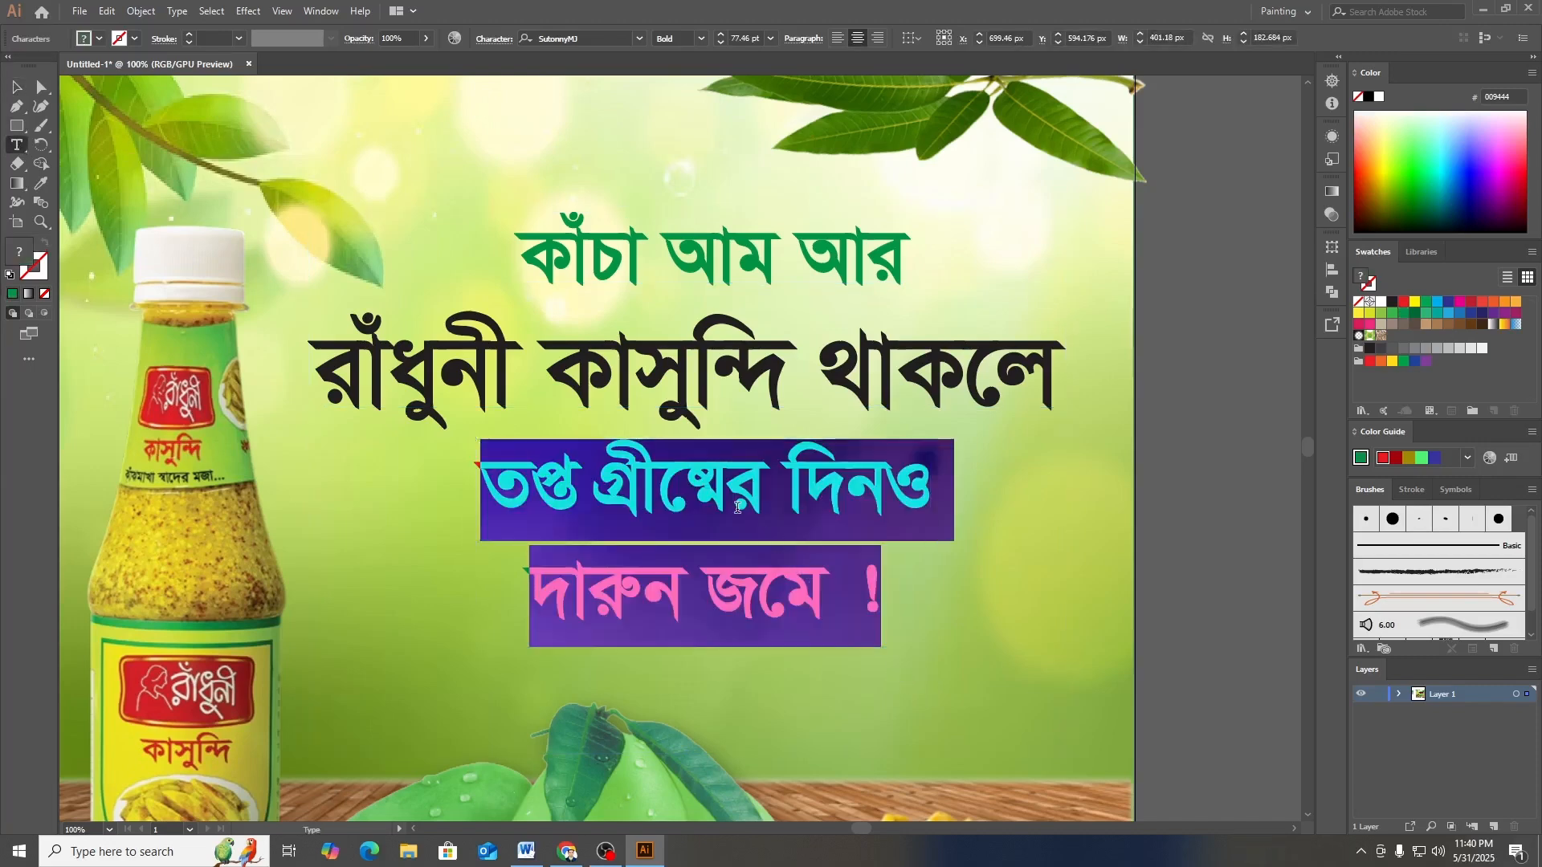
click(727, 490)
click(16, 87)
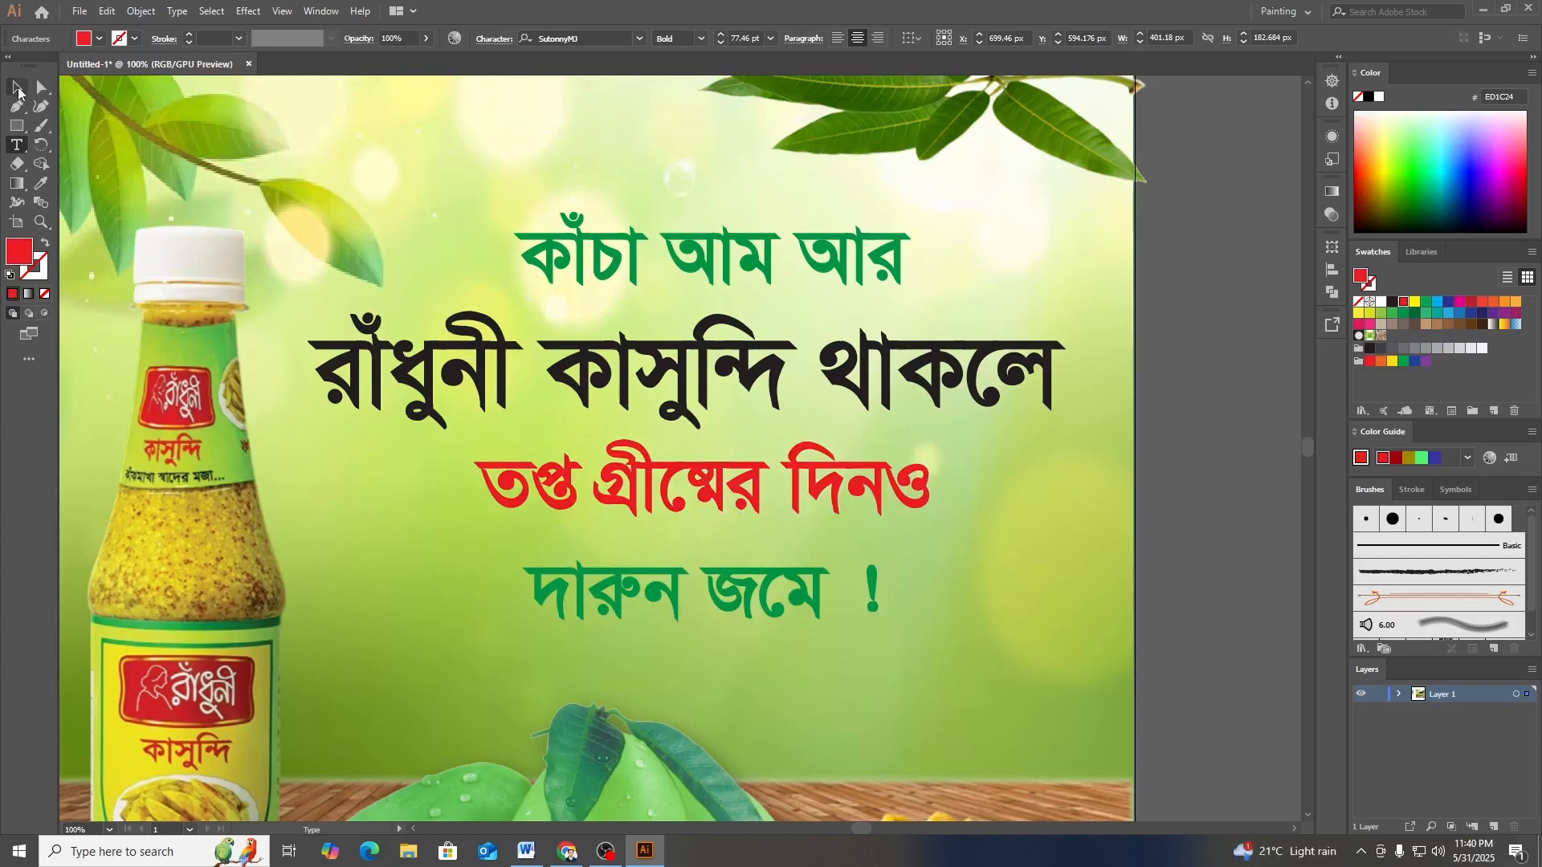
- Select all the slogan text objects and group them
click(430, 136)
drag(523, 345, 1067, 676)
key(a)
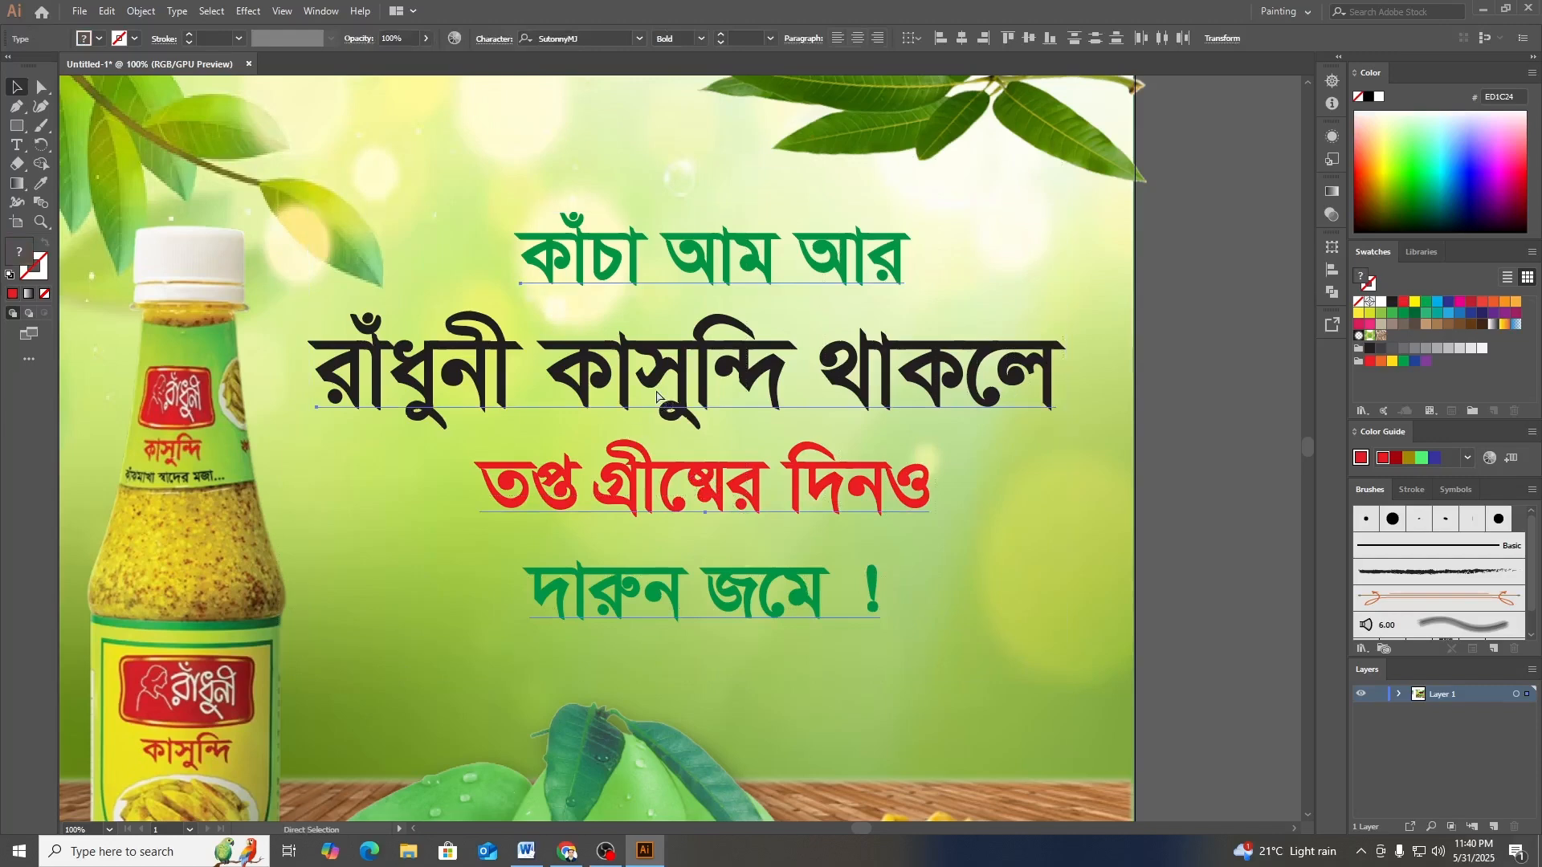
key(ctrl+g)
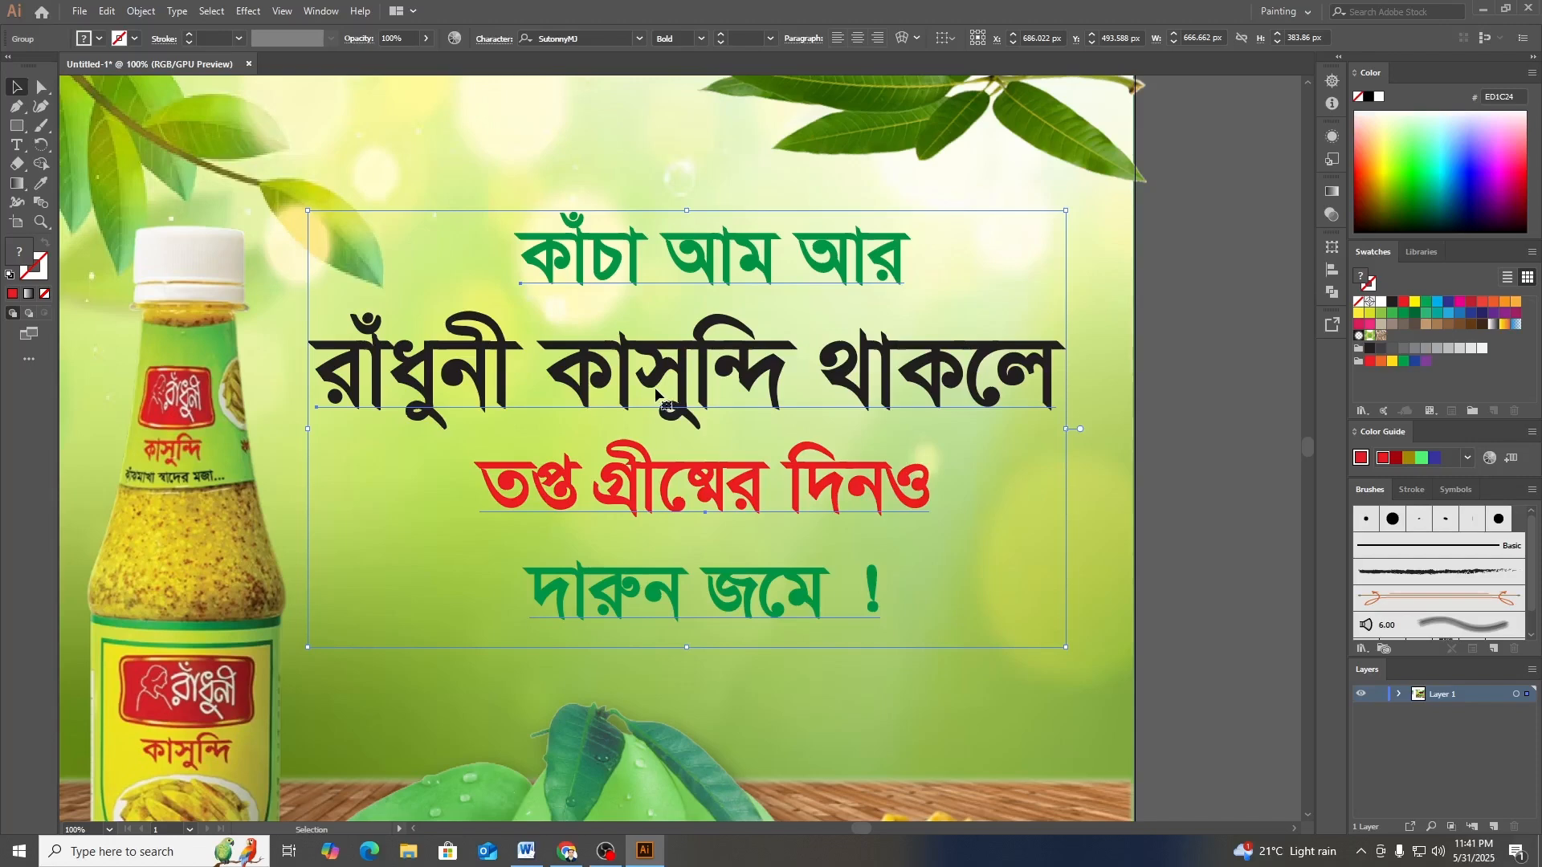
- Duplicate the slogan group, placing the copy about 41 px to the right and about 160 px lower
drag(675, 381, 721, 568)
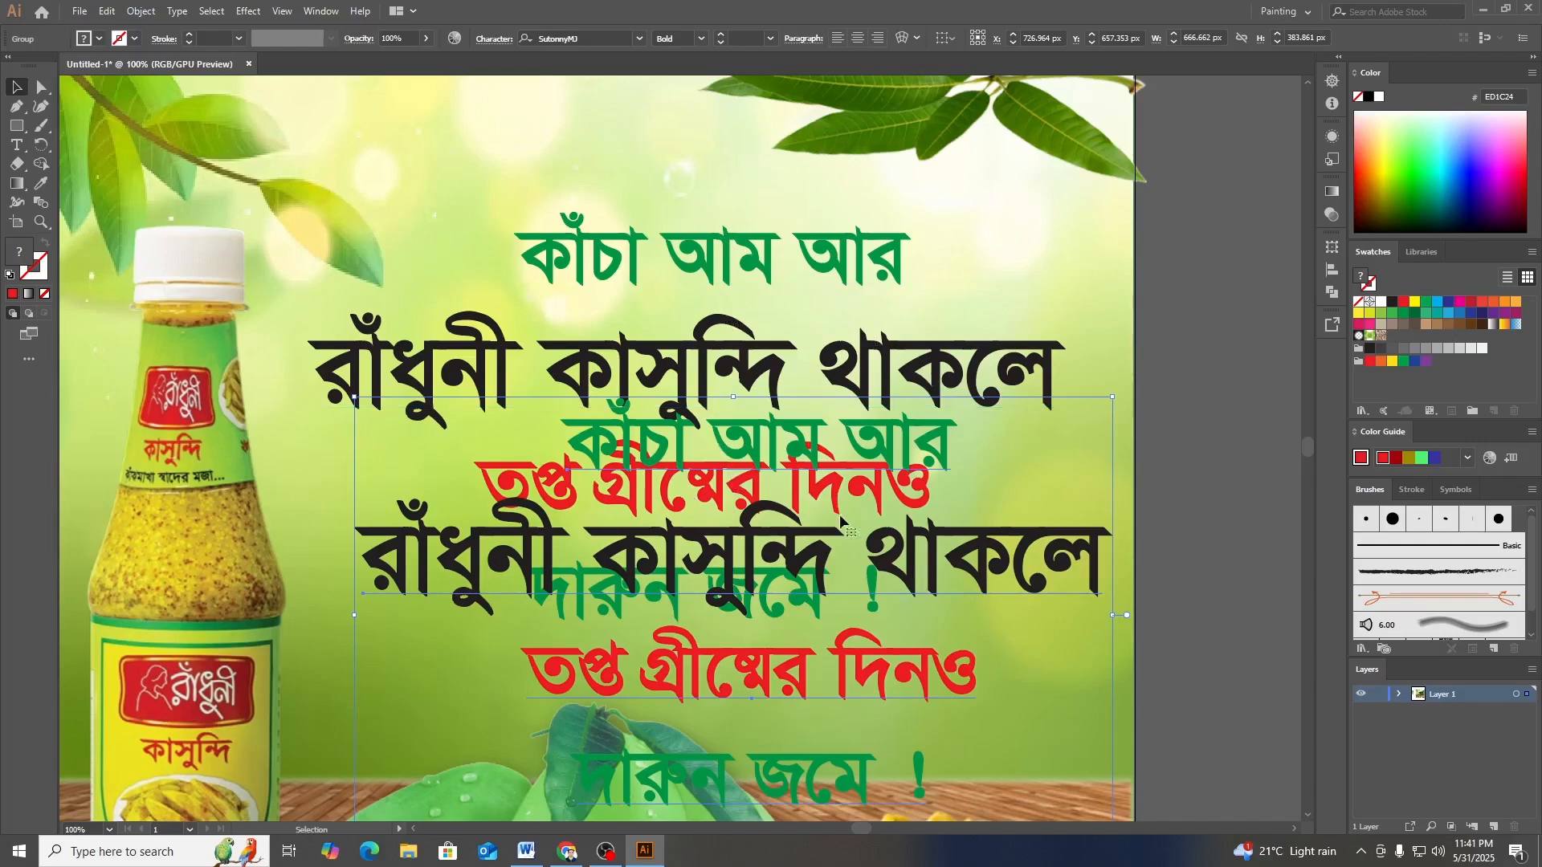
mouse_move(921, 546)
mouse_down()
mouse_move(943, 535)
mouse_move(921, 542)
mouse_up()
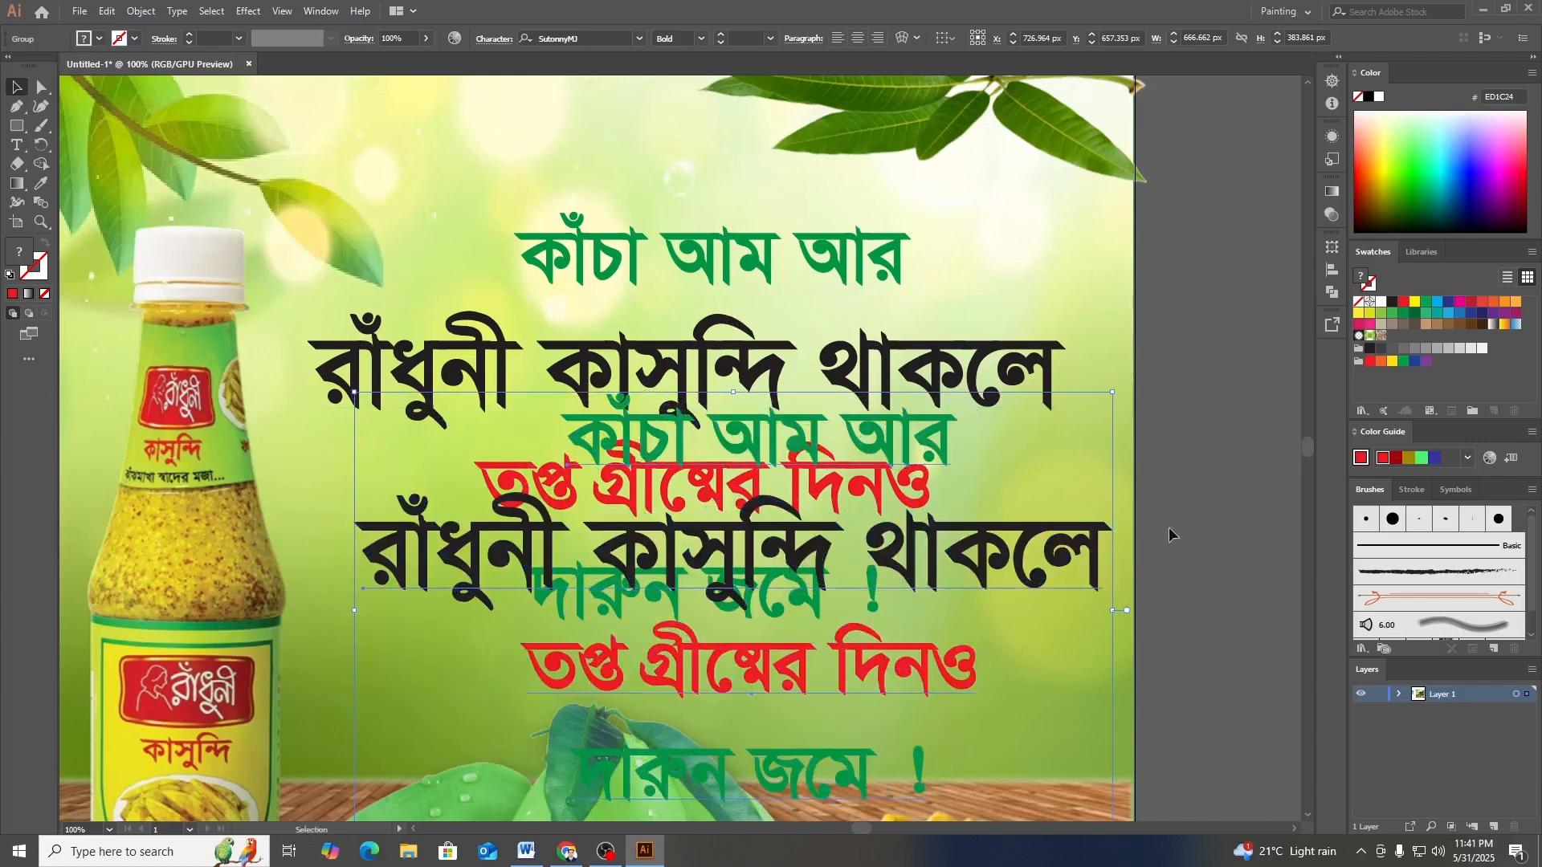
click(1168, 527)
click(909, 445)
- Give the original slogan group a white fill and a white stroke, leaving the coloured copy as it is
click(575, 255)
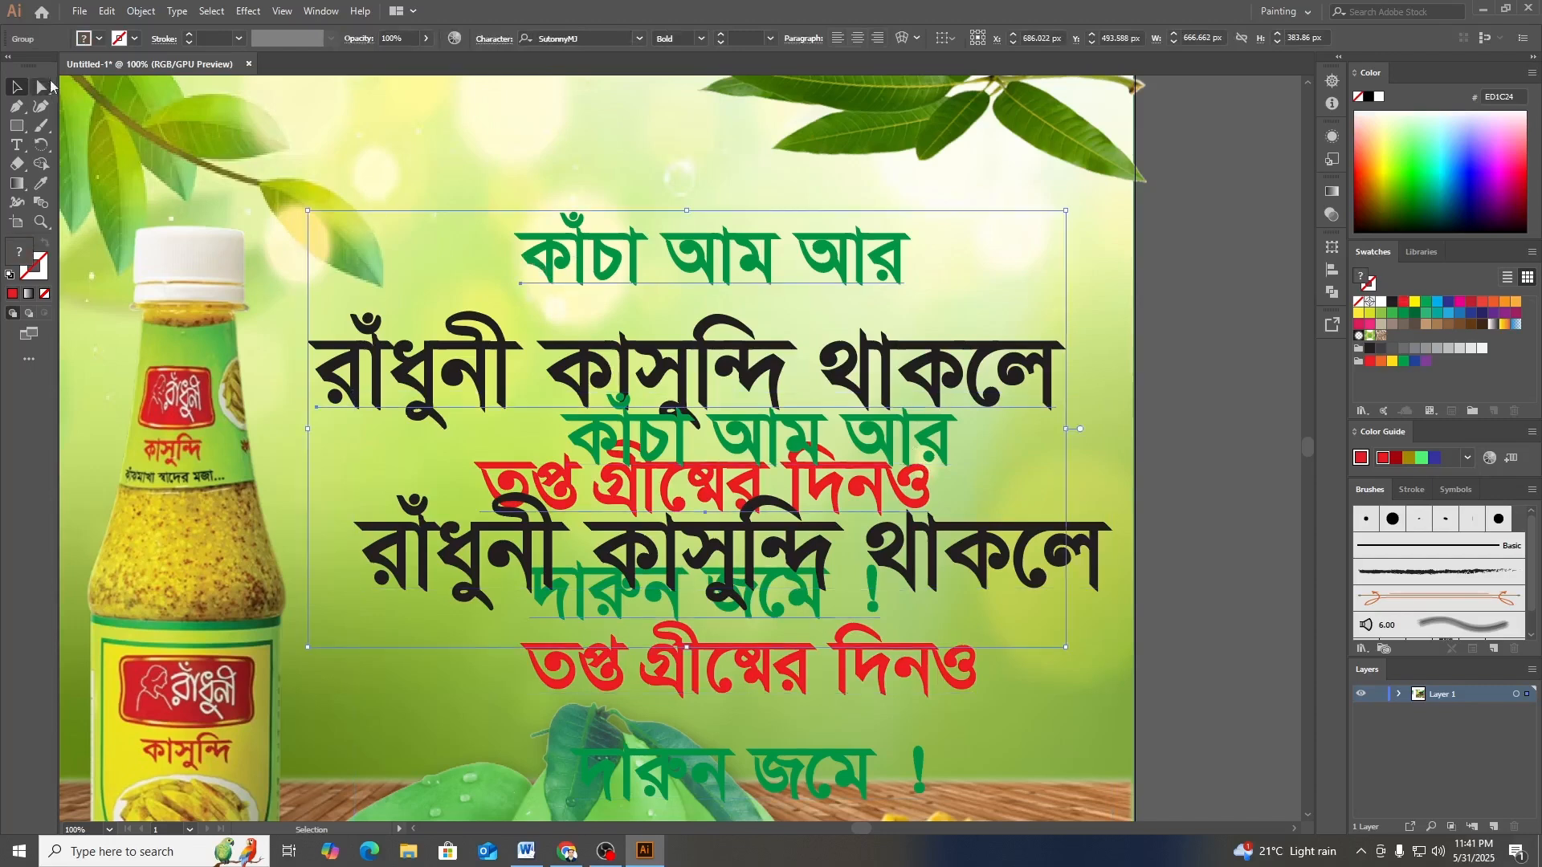
click(97, 39)
click(33, 65)
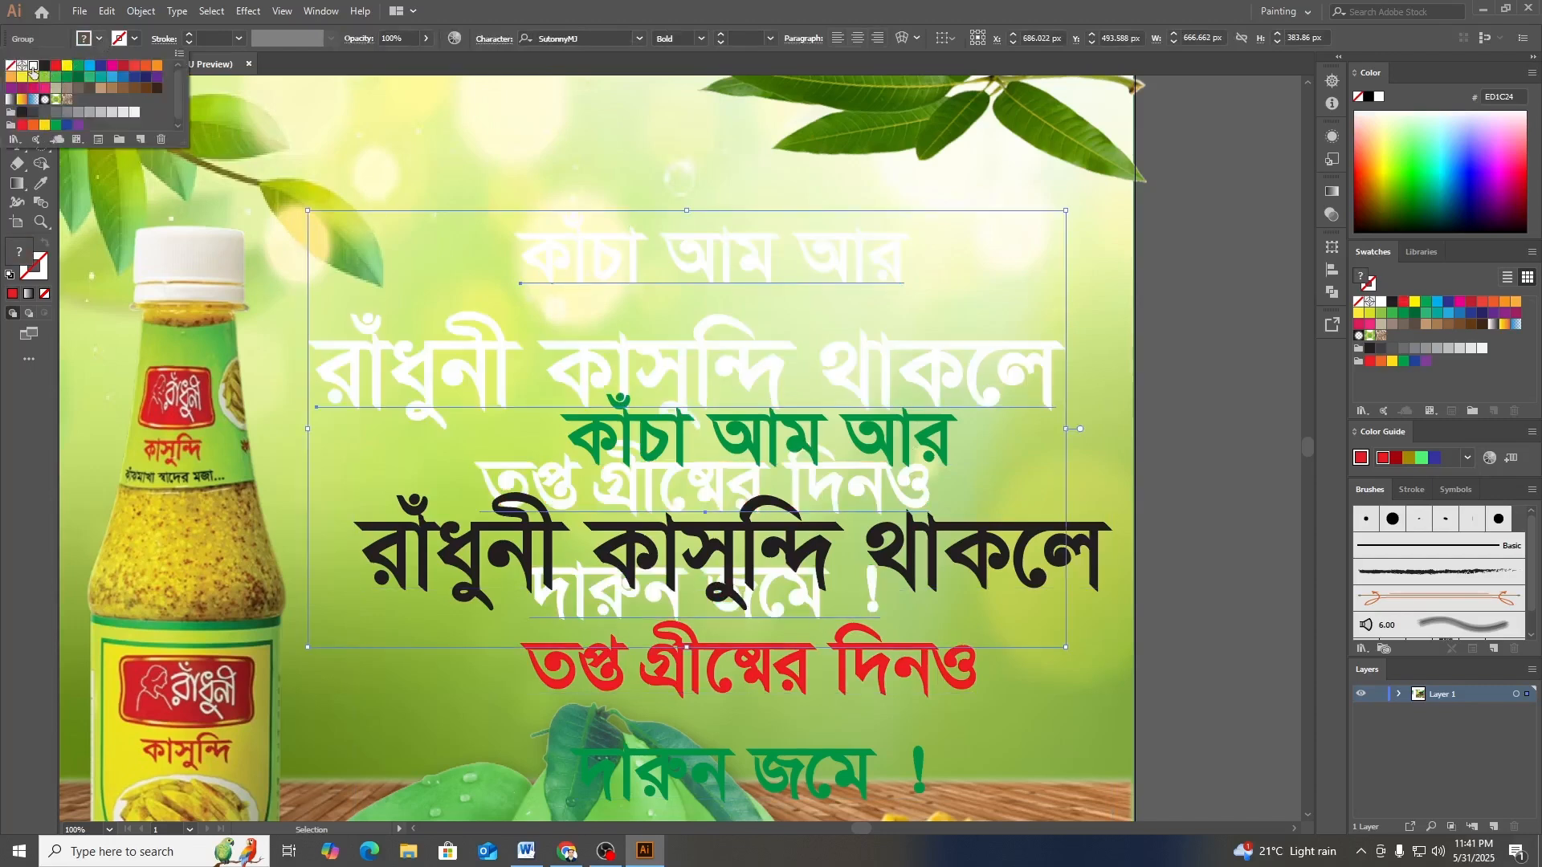
click(131, 38)
click(133, 38)
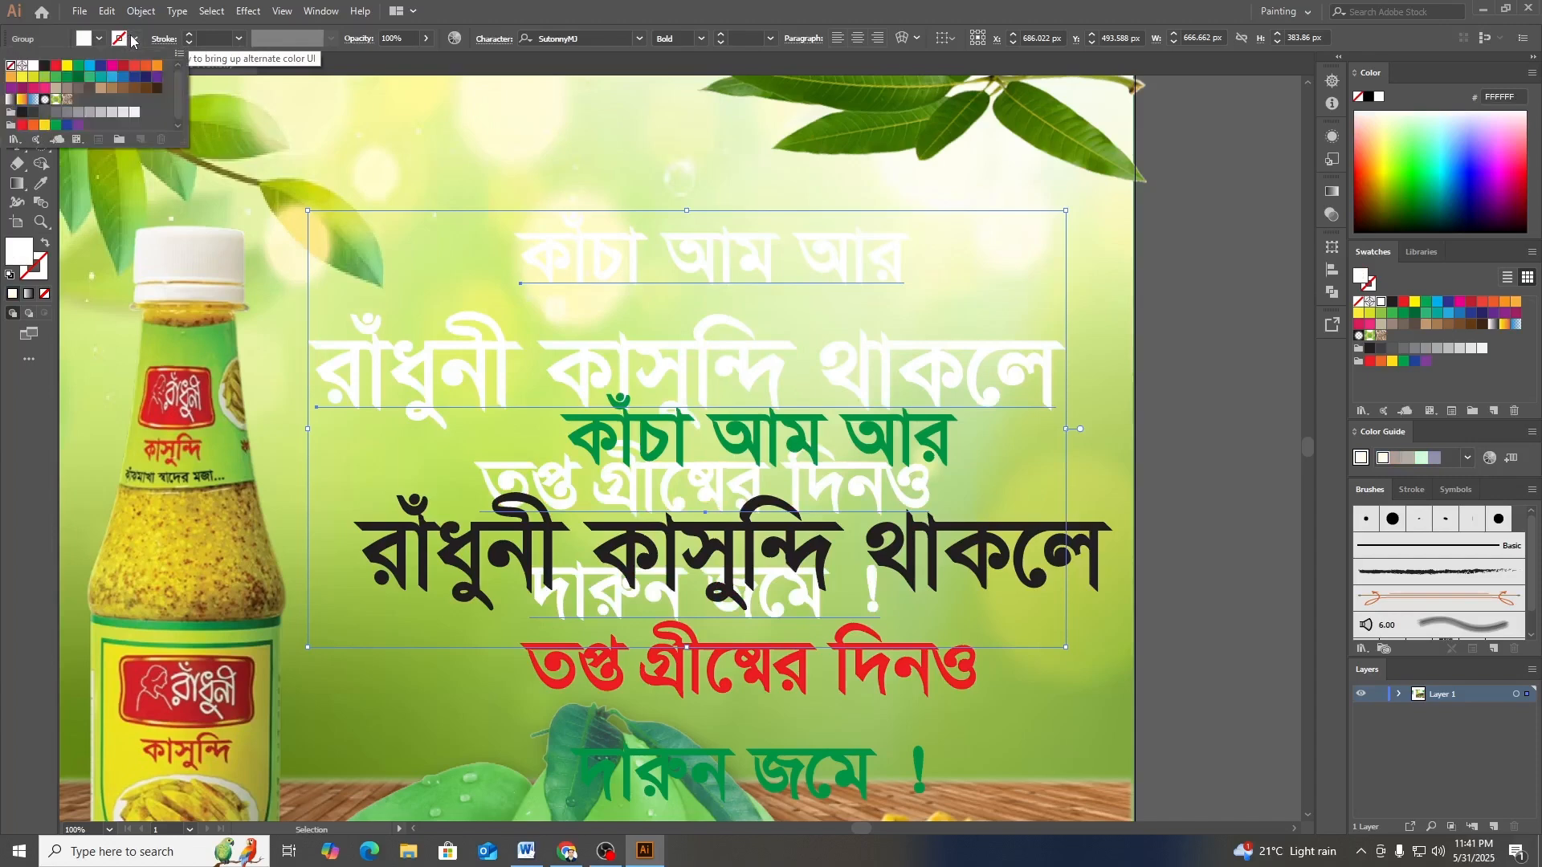
click(33, 67)
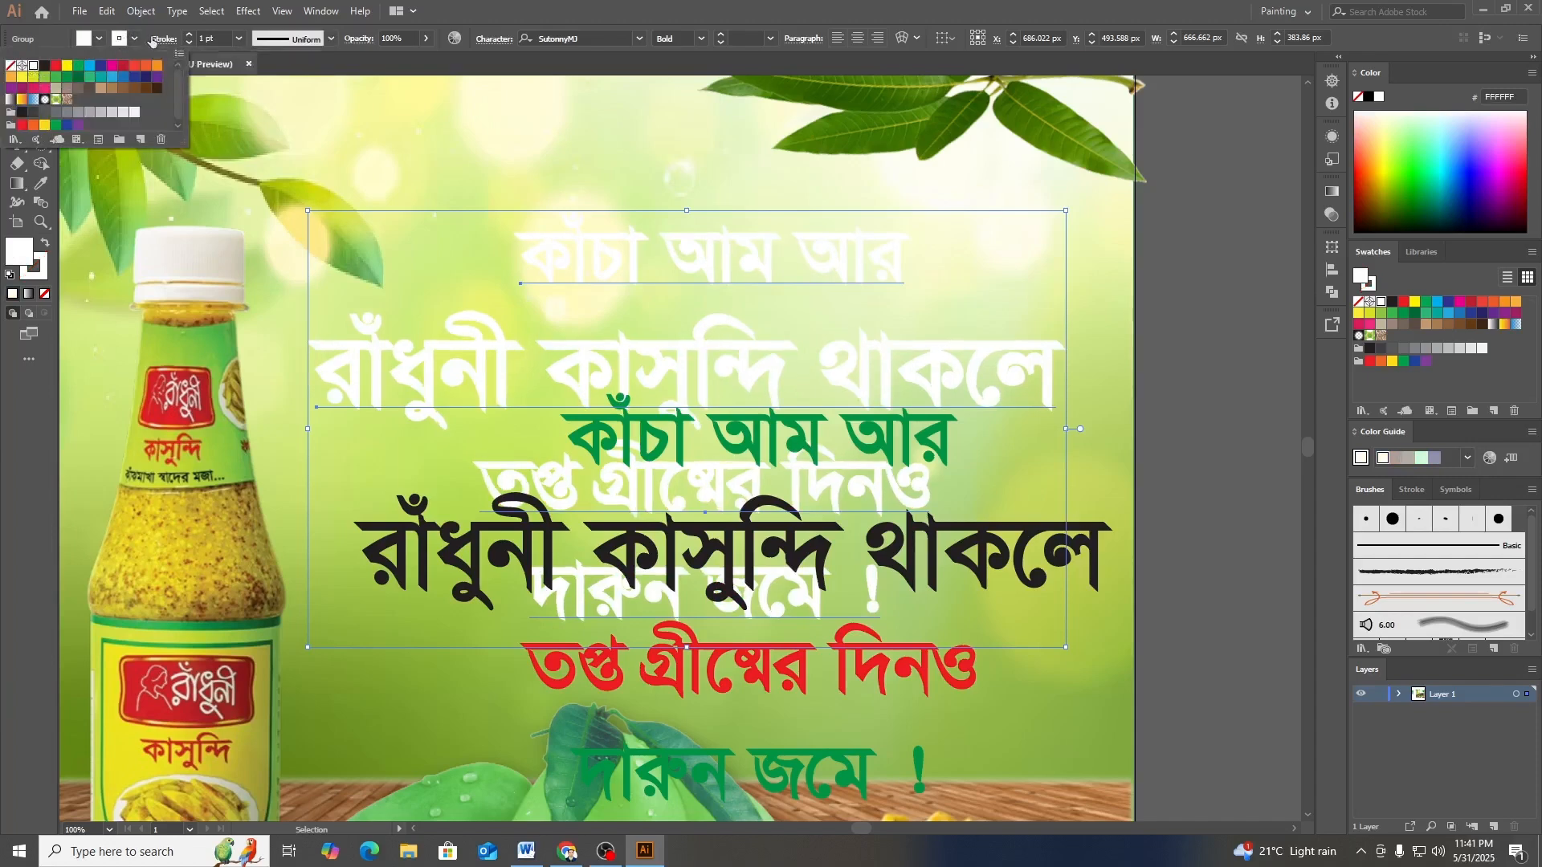
- Set the white slogan group's stroke weight to 4 pt and its corners to Round Join
click(190, 34)
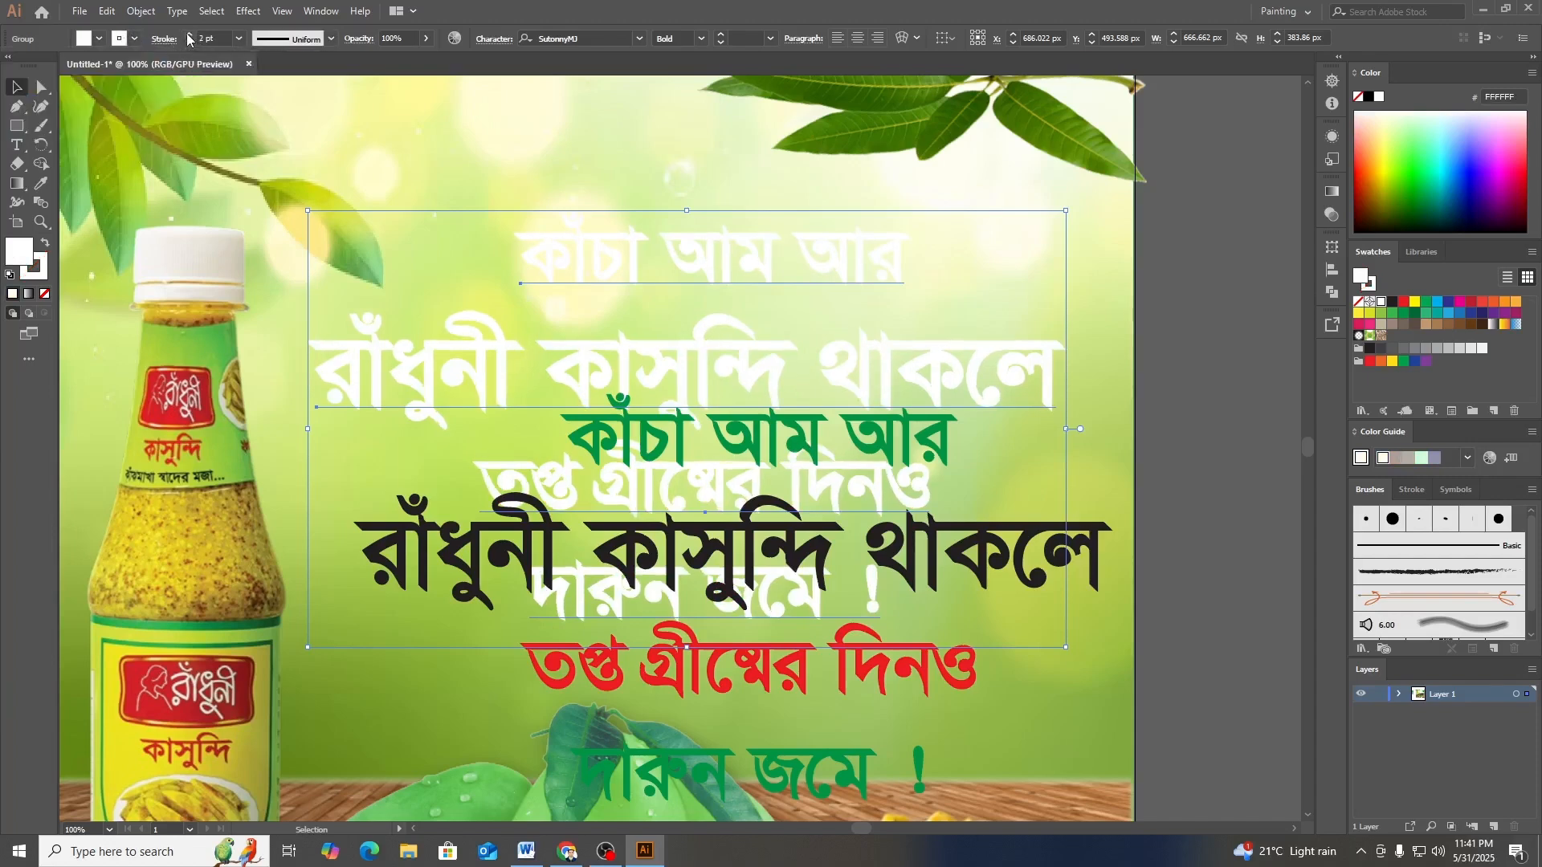
click(190, 34)
click(189, 35)
click(190, 35)
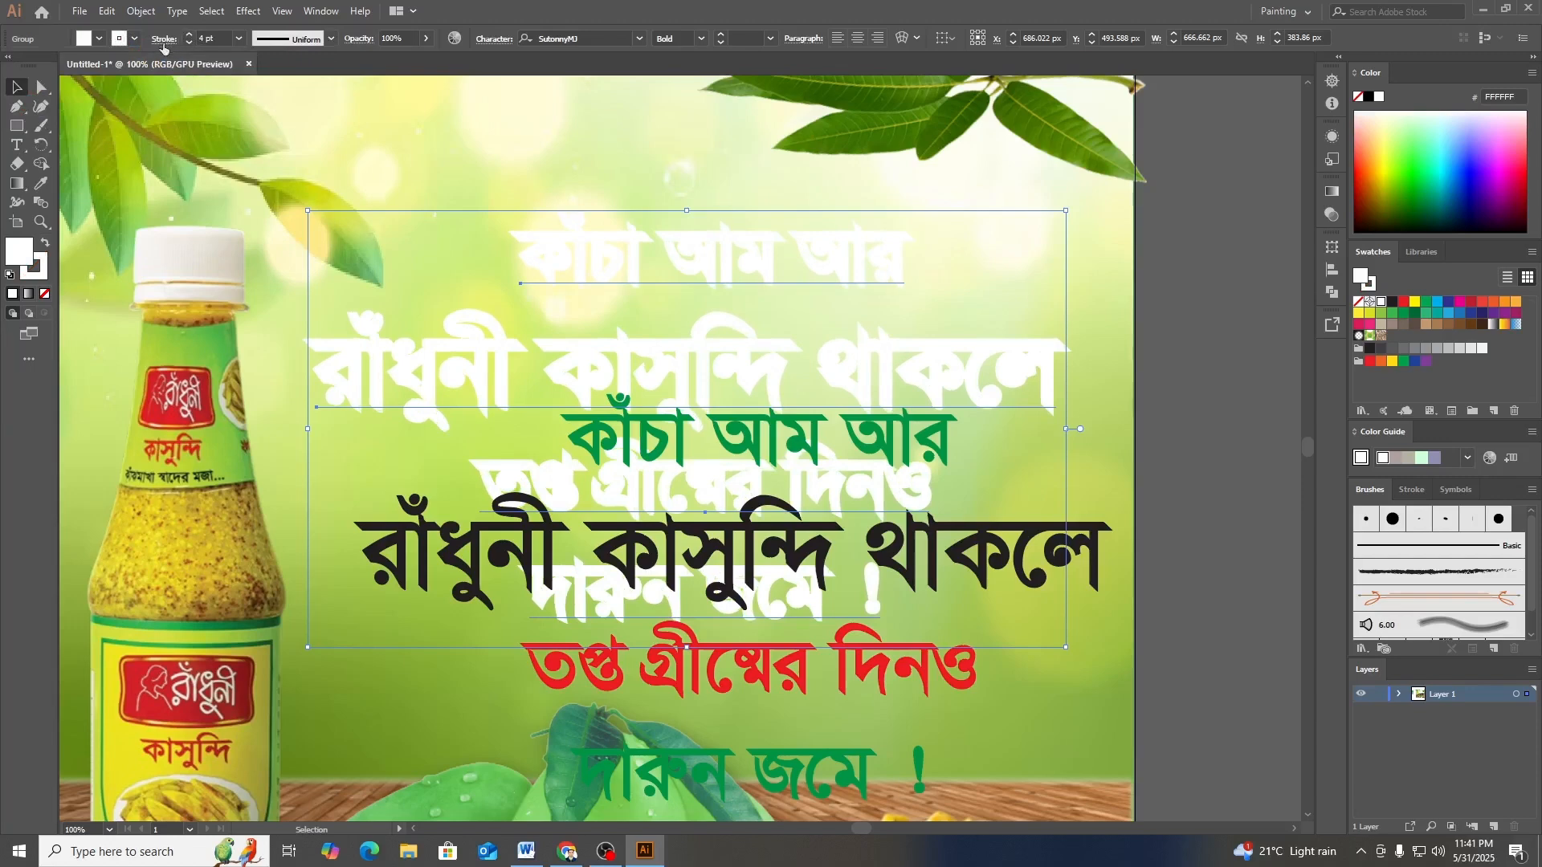
click(163, 40)
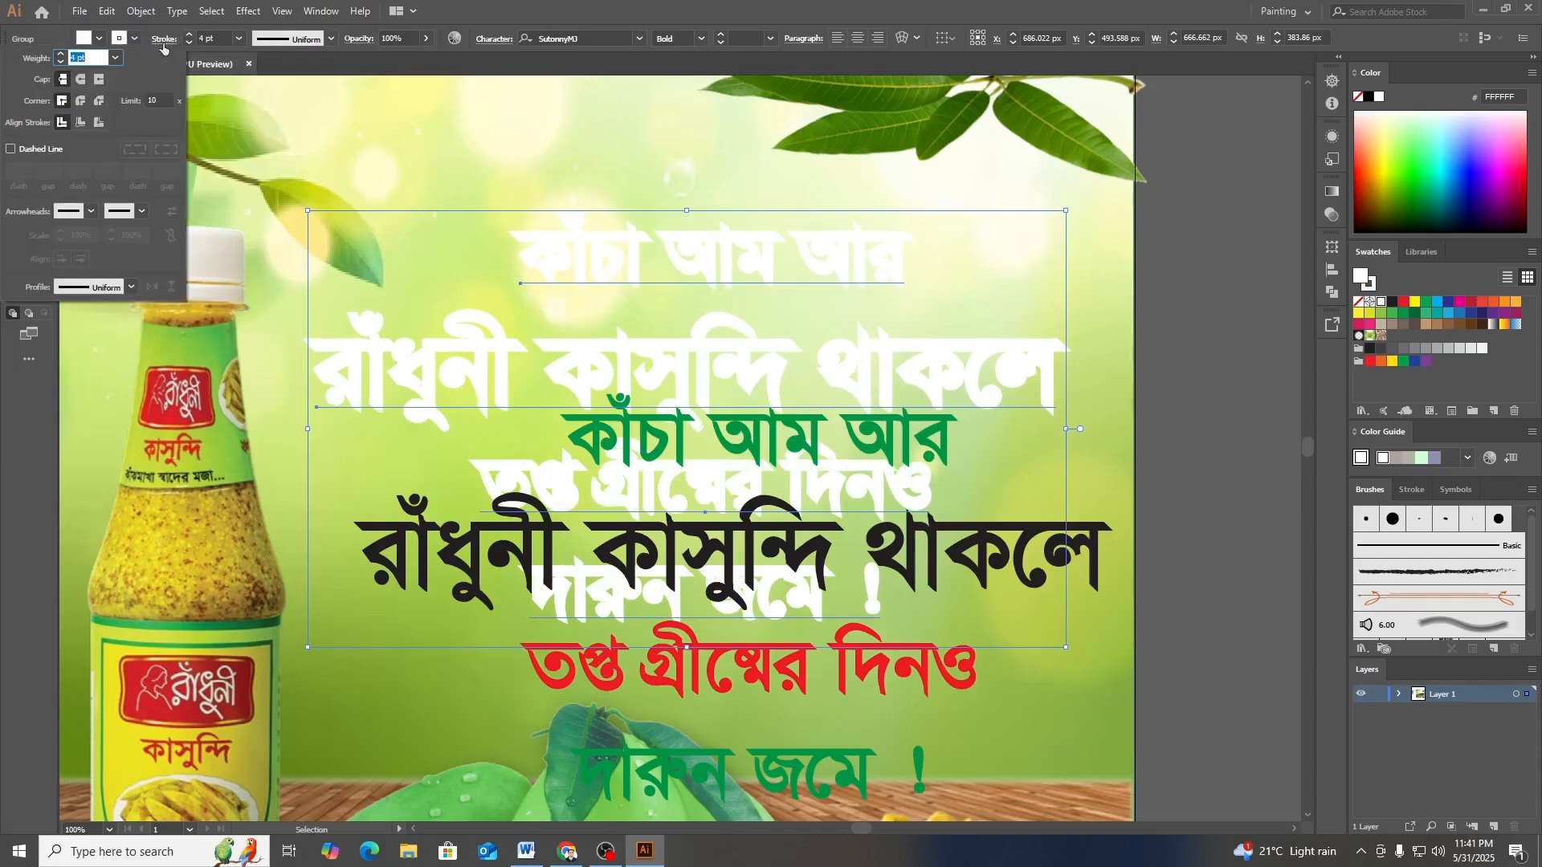
click(81, 102)
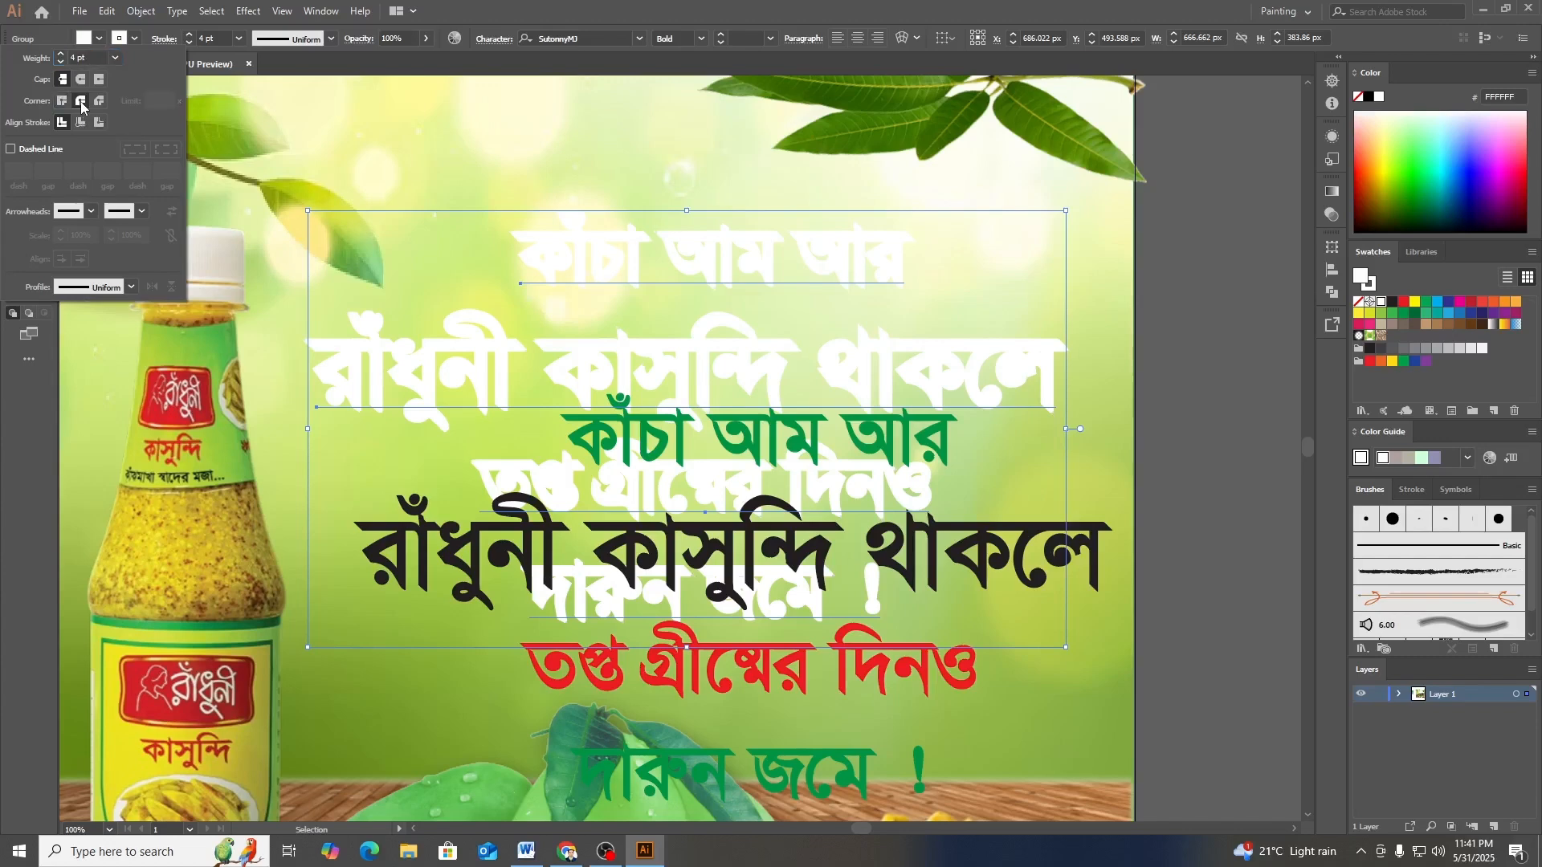
- Move the coloured slogan group onto the white slogan group, aligning it so the white forms an outline around the letters
click(1141, 495)
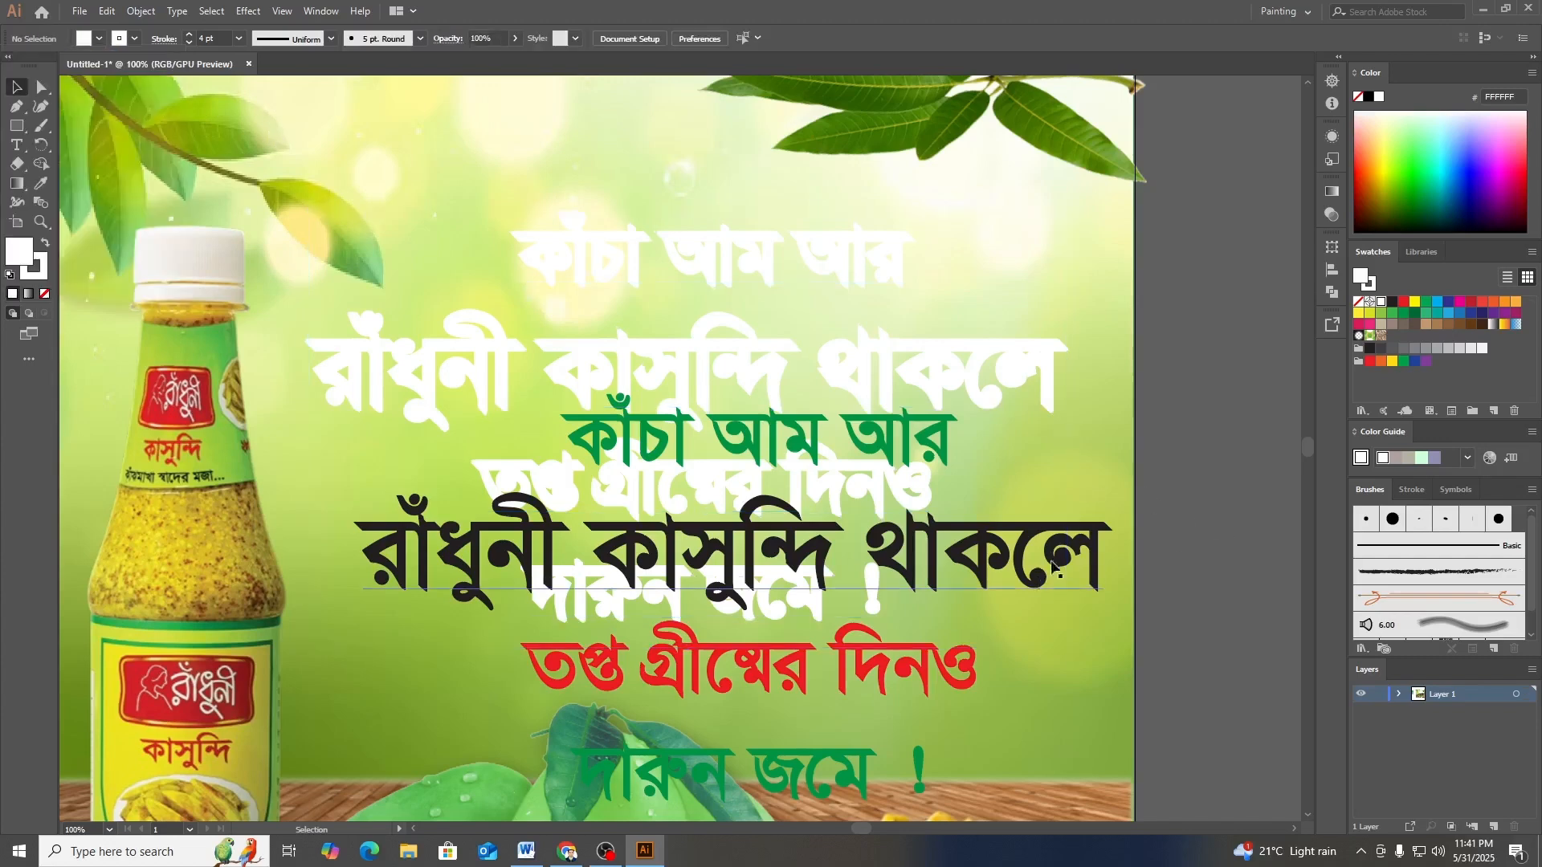
drag(1051, 554, 1004, 369)
click(1185, 507)
scroll(1120, 518, up, 1)
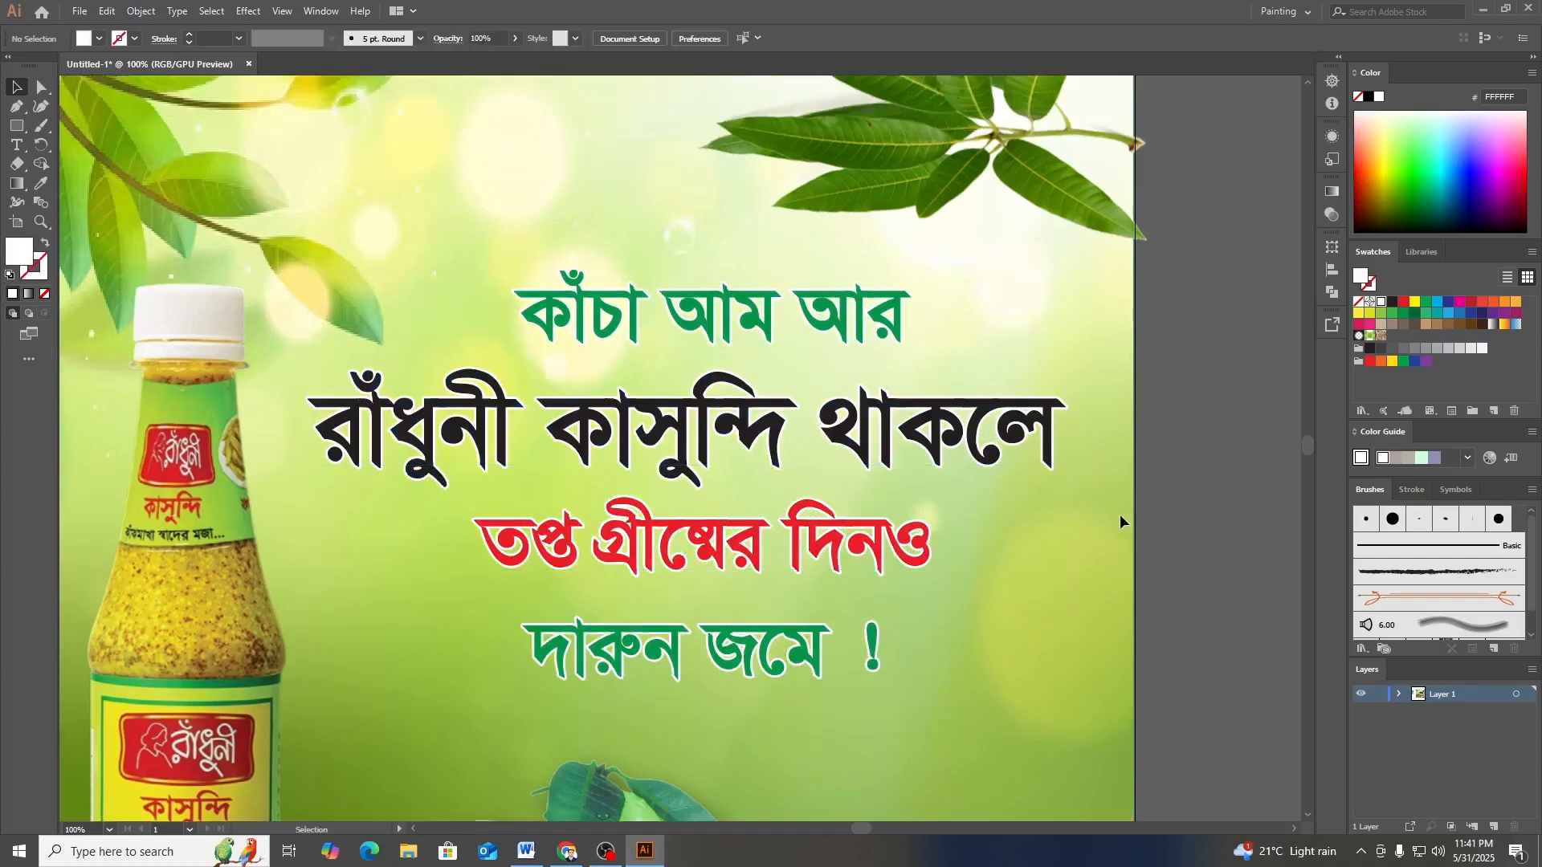
- Examine the slogan's white outline up close and the composition of the whole artboard
scroll(1119, 522, down, 1)
key(ctrl+equal)
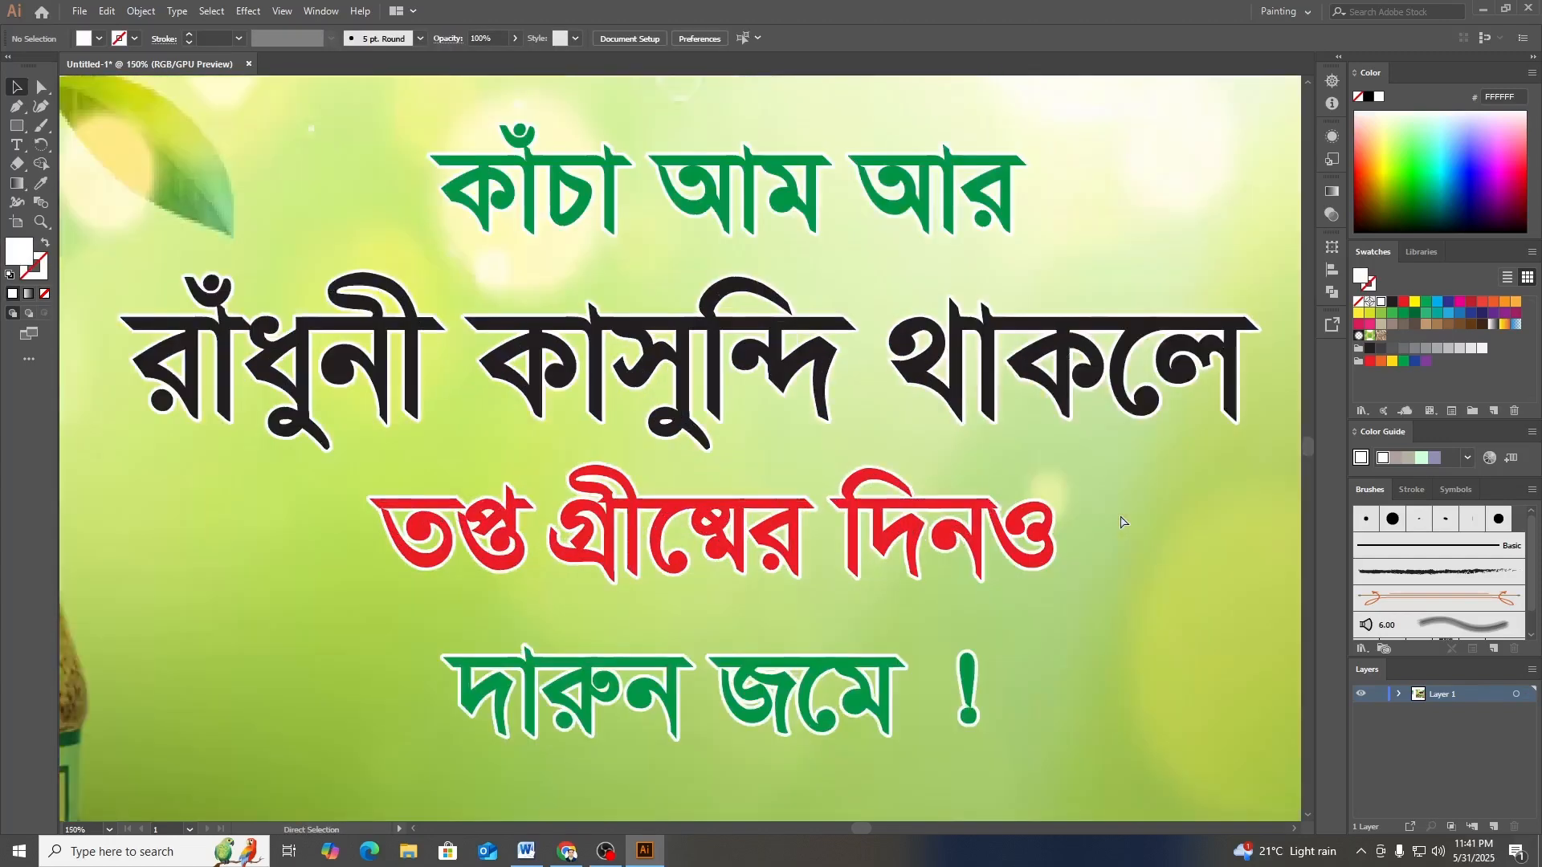
key(ctrl+equal)
key(ctrl+minus)
key(minus)
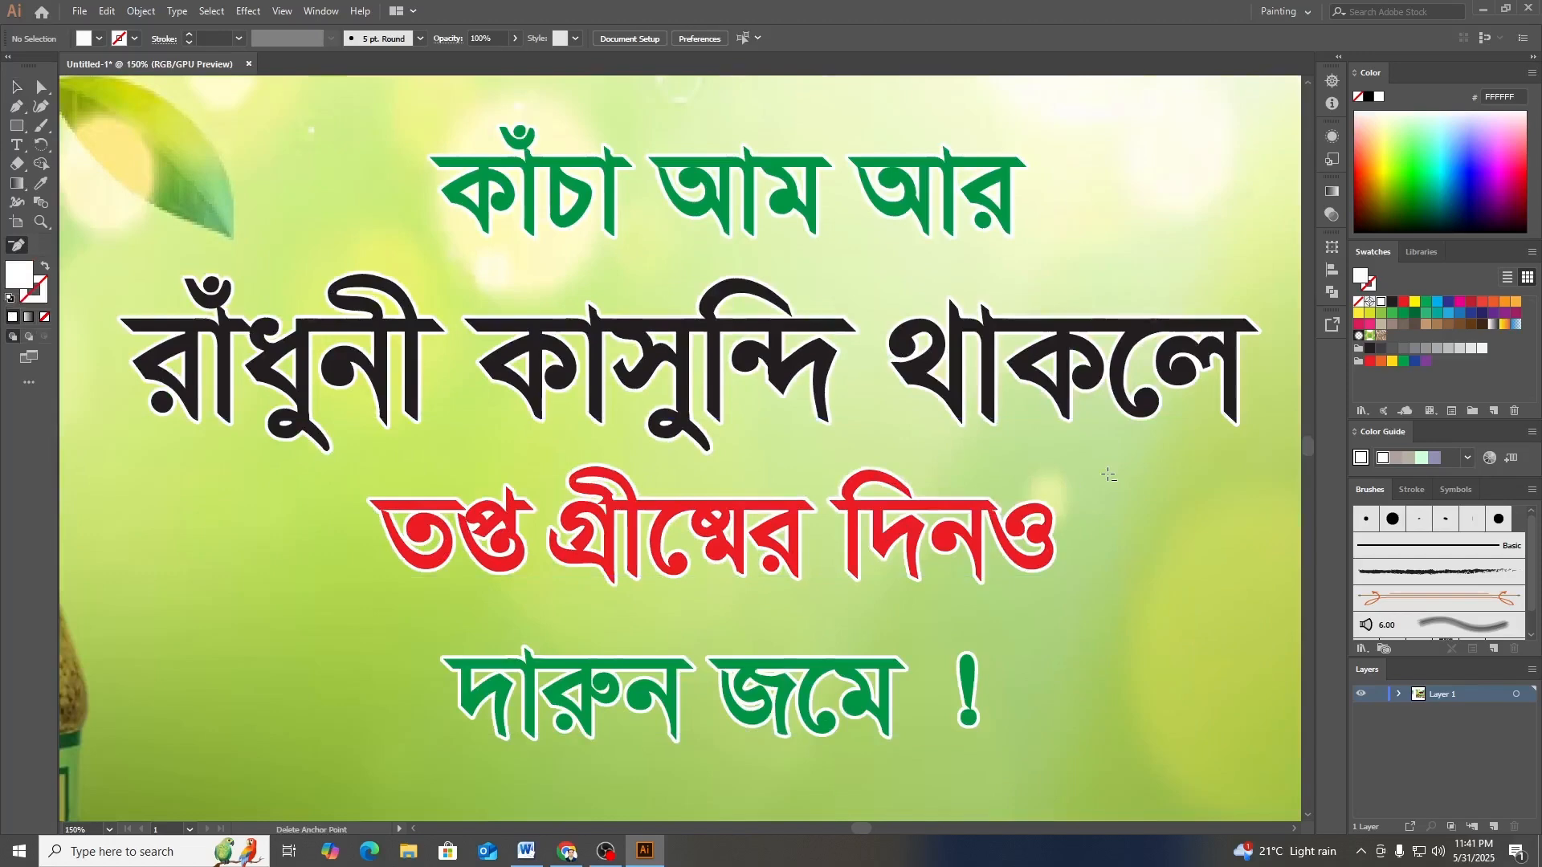
click(1108, 475)
click(909, 445)
click(337, 175)
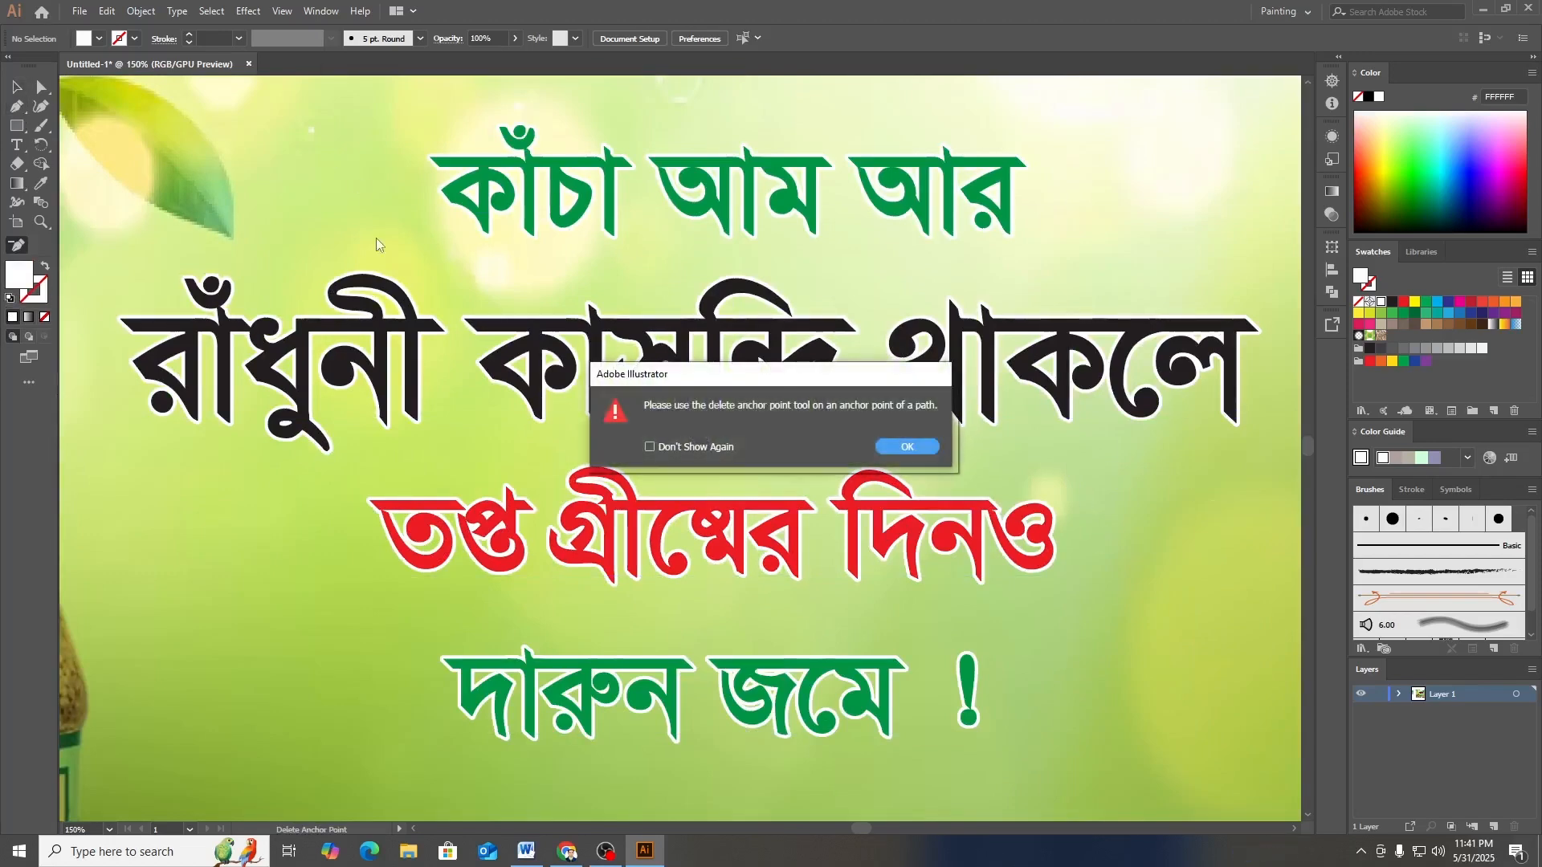
click(903, 447)
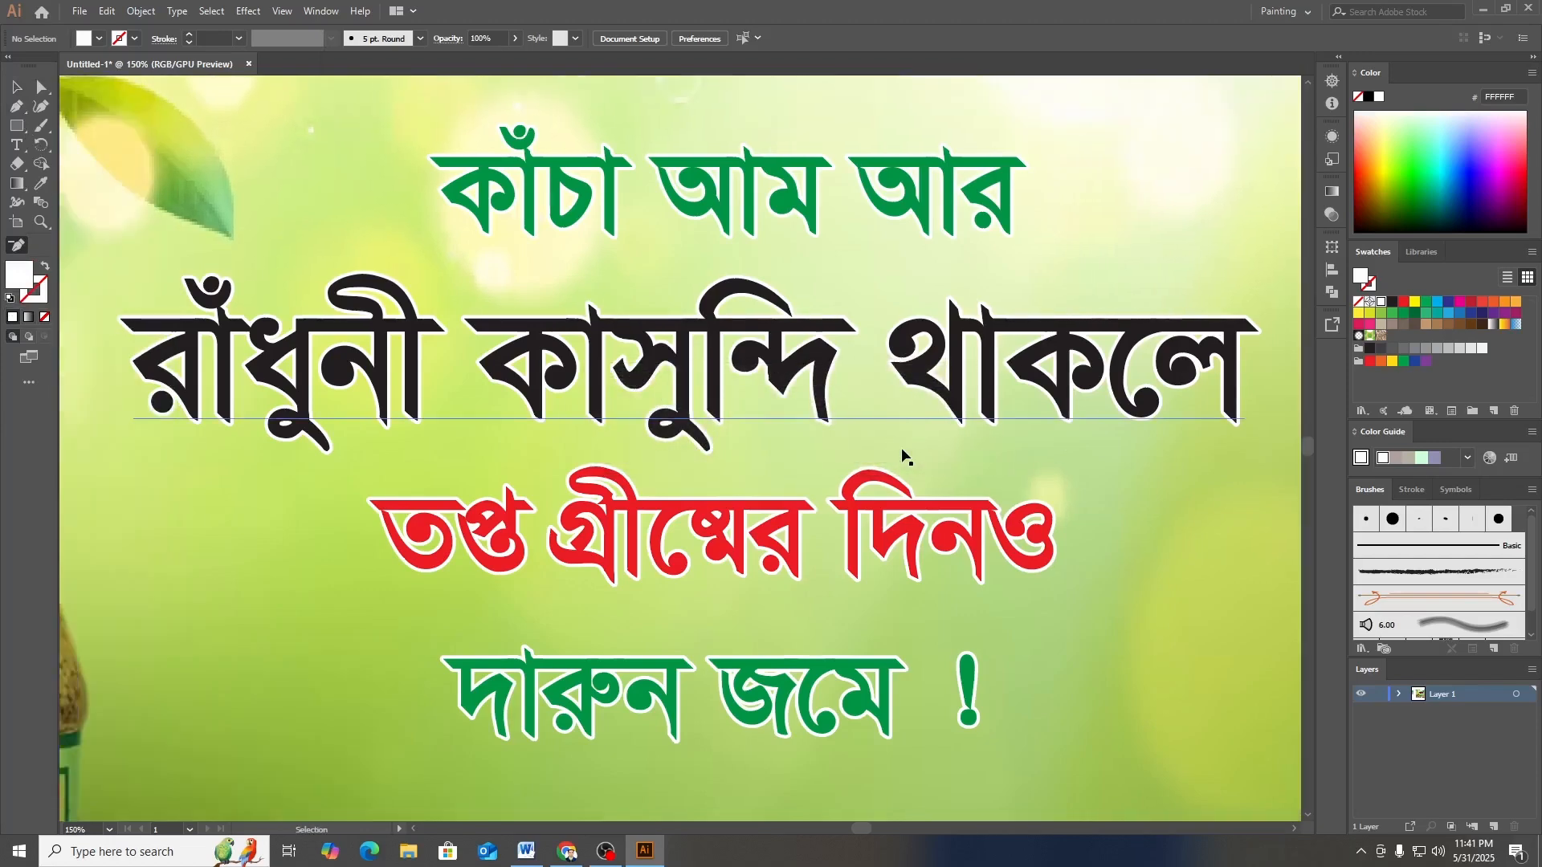
scroll(904, 451, down, 2)
scroll(903, 449, down, 3)
scroll(903, 450, up, 3)
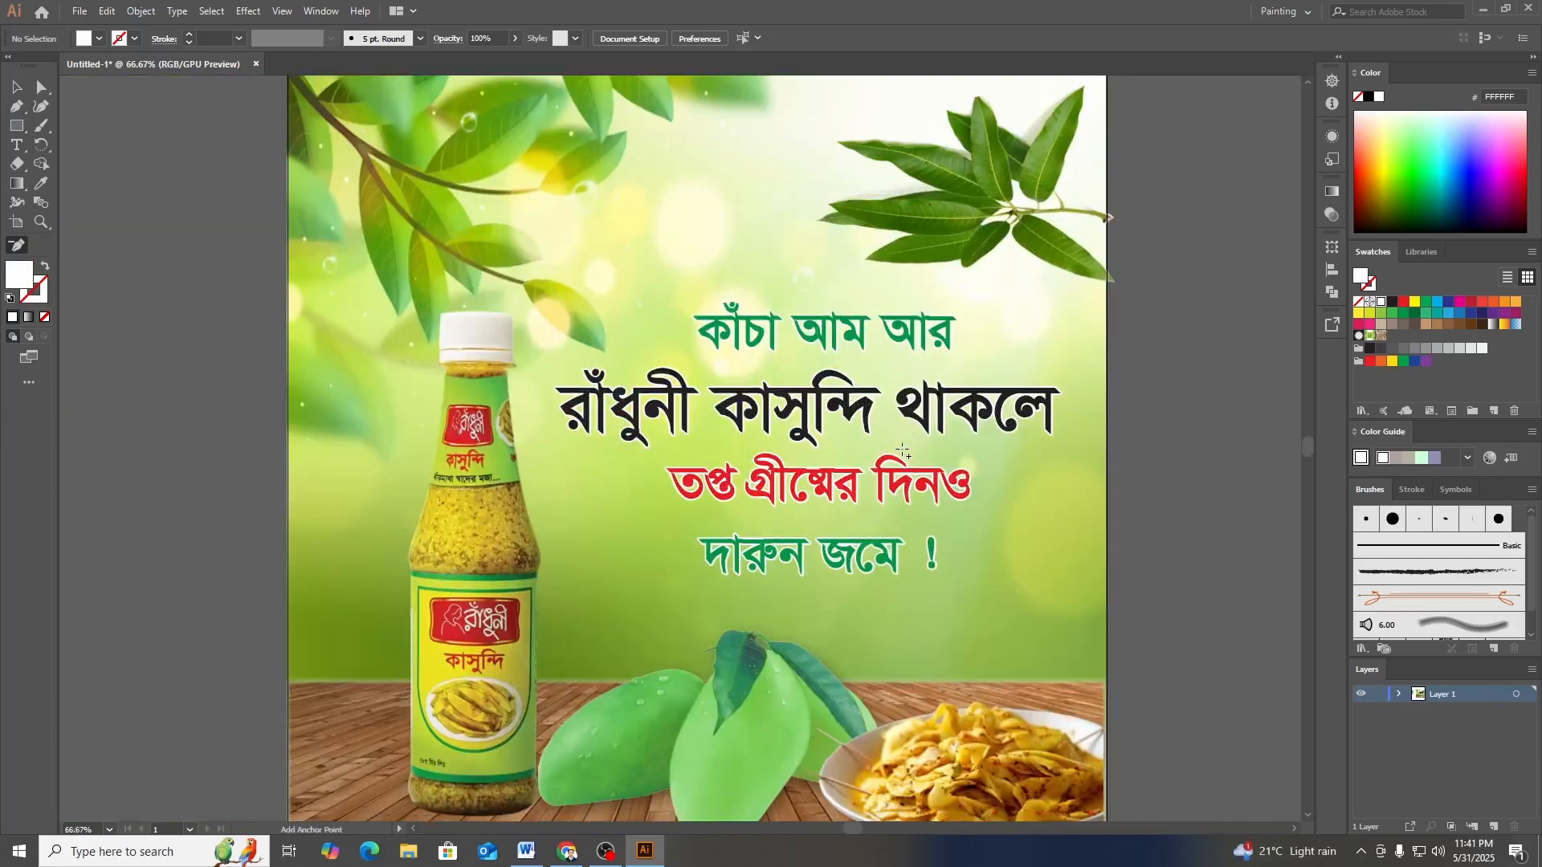
scroll(891, 464, down, 1)
scroll(891, 465, down, 1)
click(16, 90)
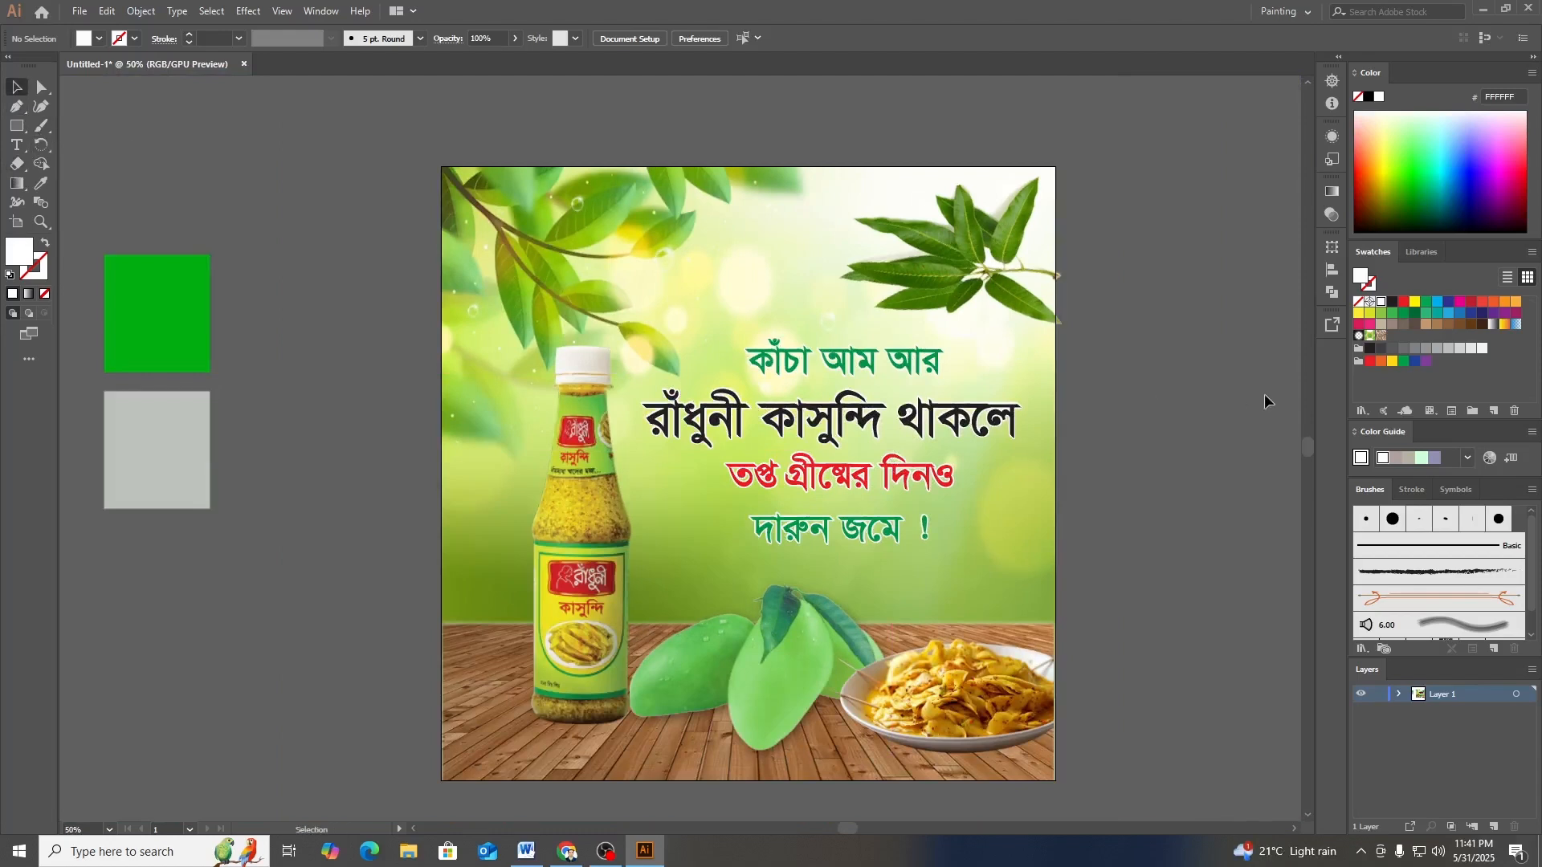
- Expand Layer 1 and unlock its locked images and background items
click(1398, 695)
scroll(1377, 691, down, 1)
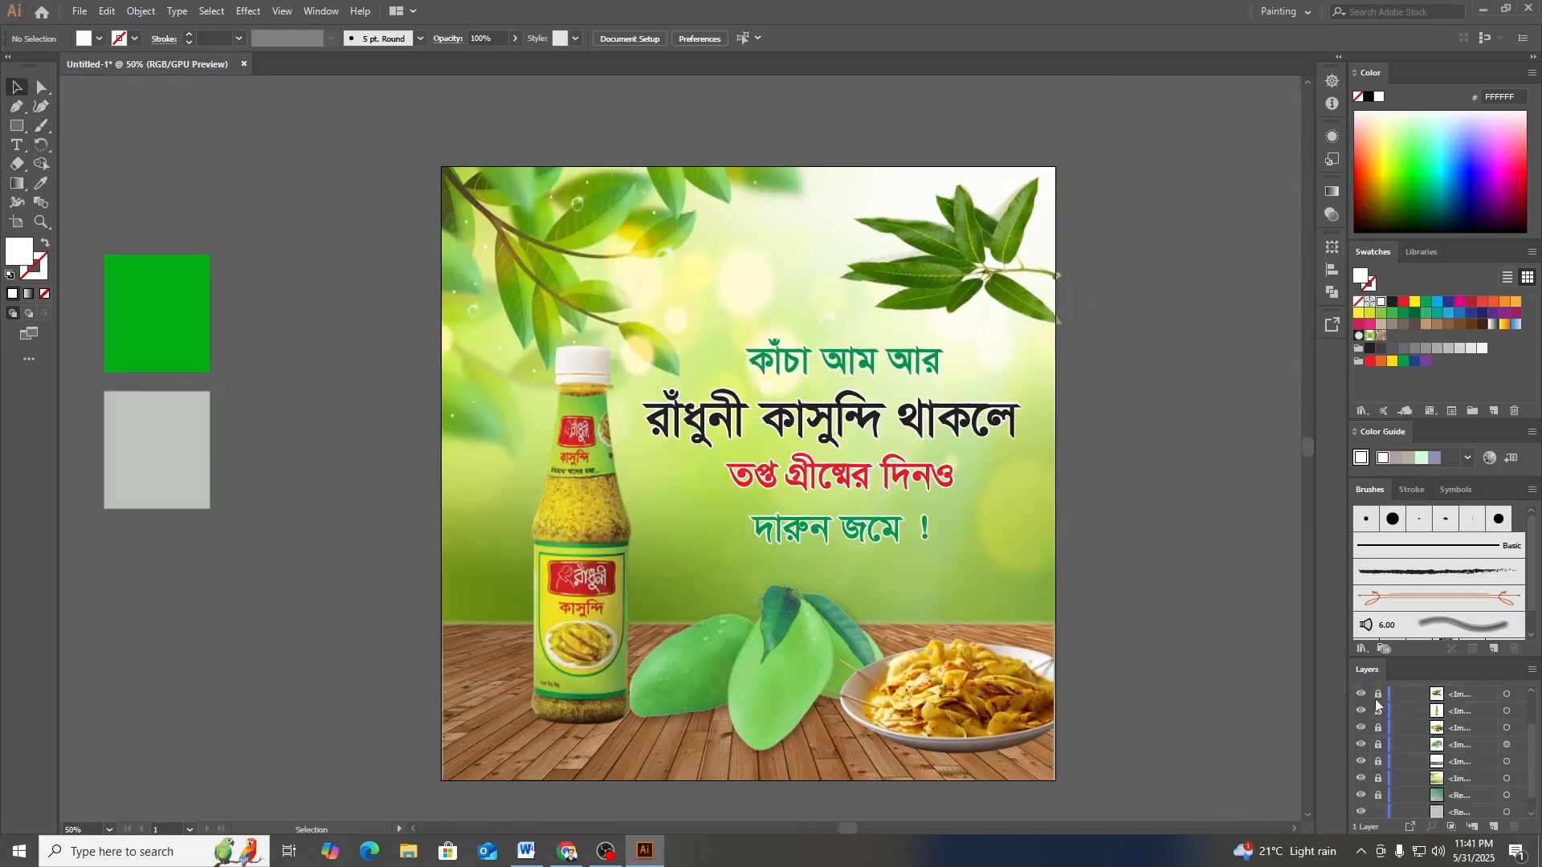
drag(1379, 696, 1360, 784)
- Try the mango-leaf image scaled down beside the mangoes and over the upper-left foliage, and delete it from the design
click(938, 260)
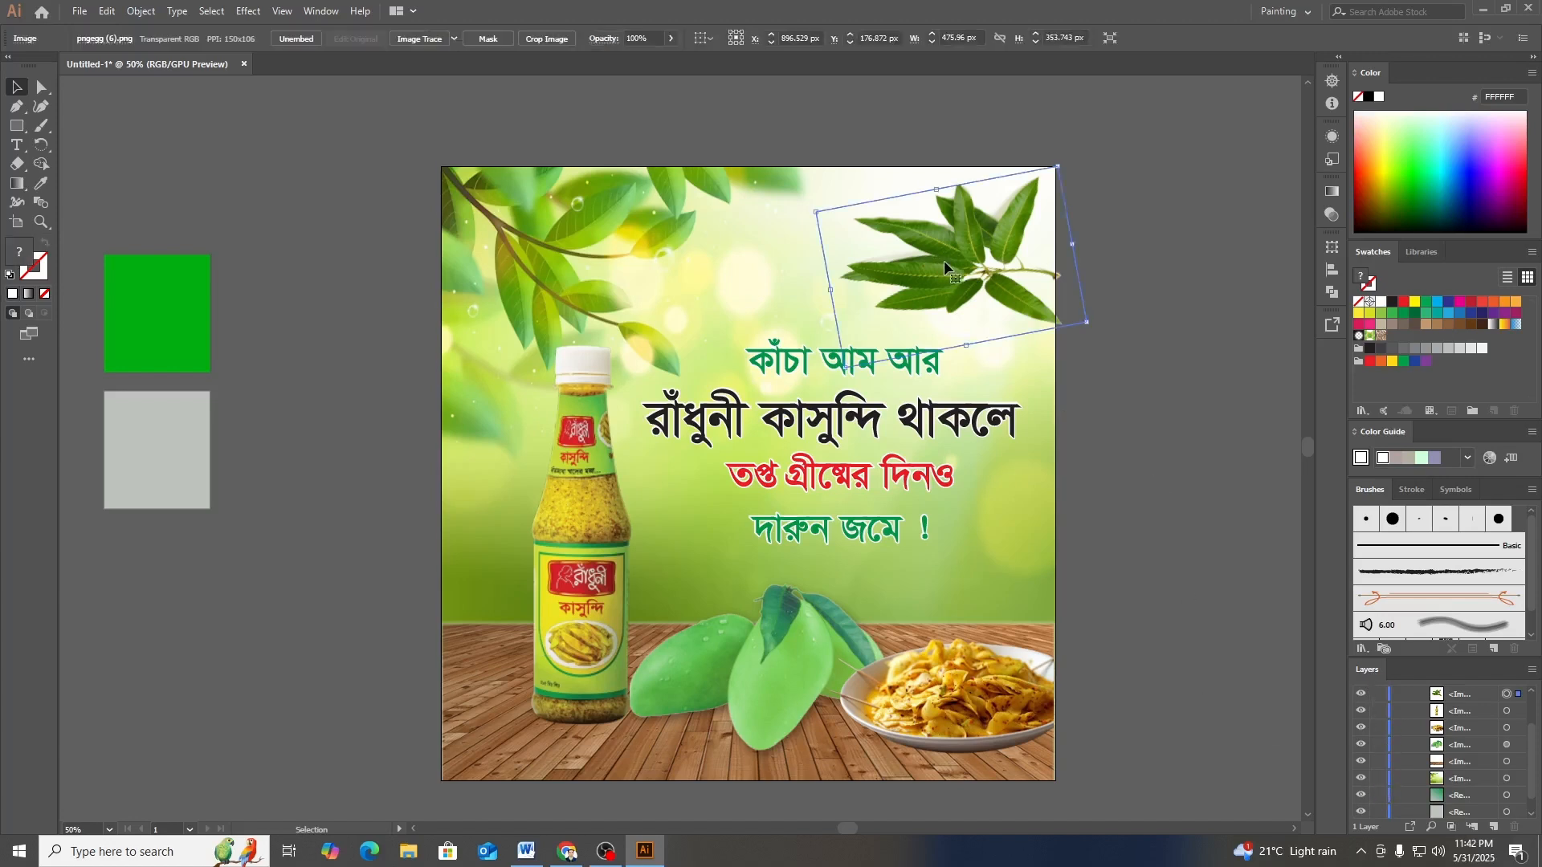
drag(966, 304, 894, 655)
drag(983, 521, 923, 575)
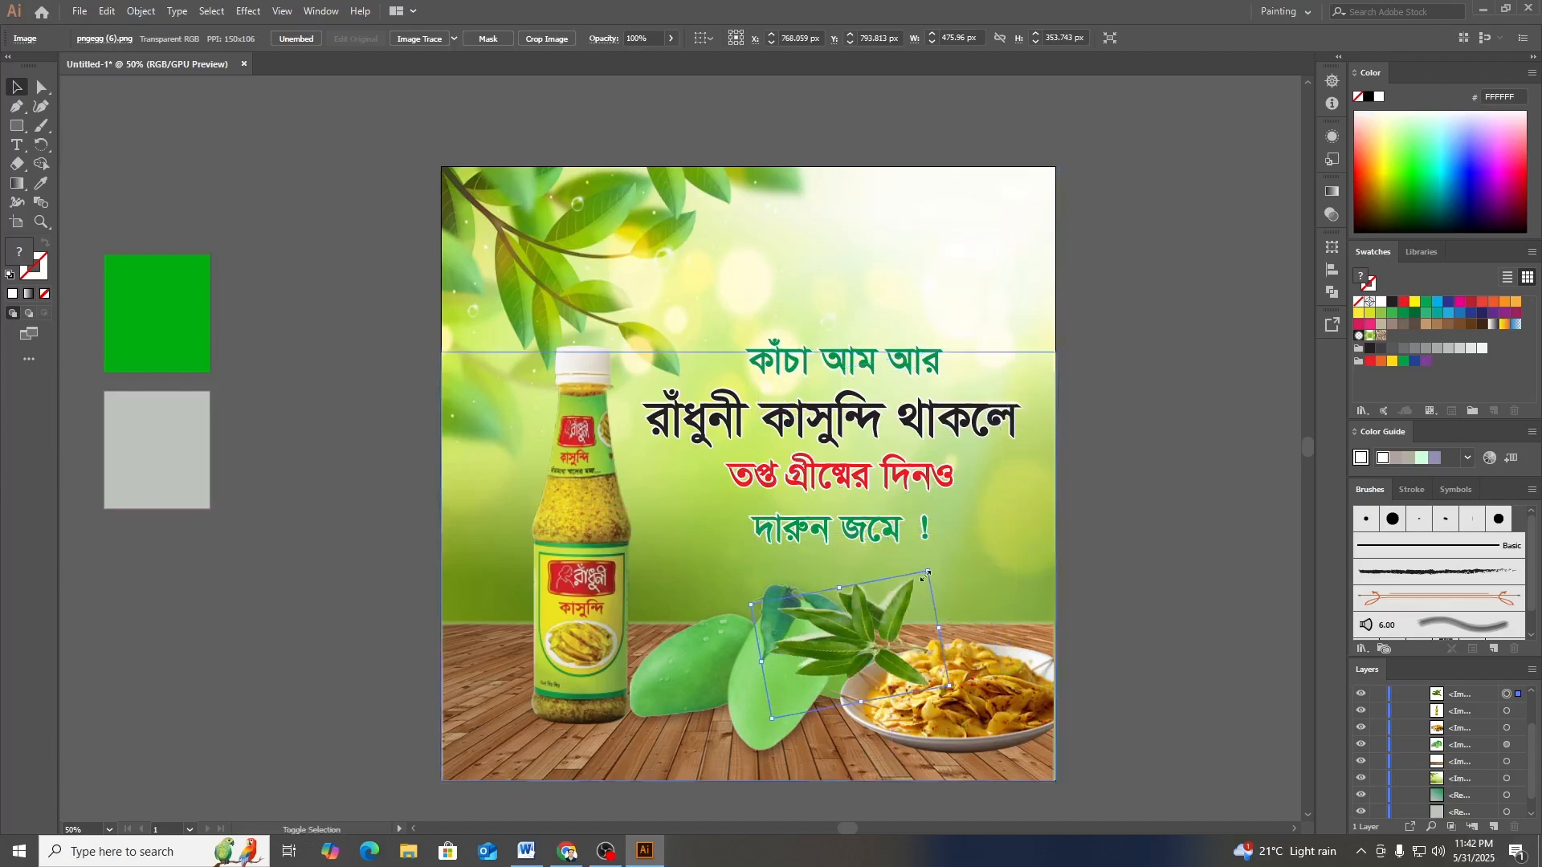
drag(856, 615, 517, 237)
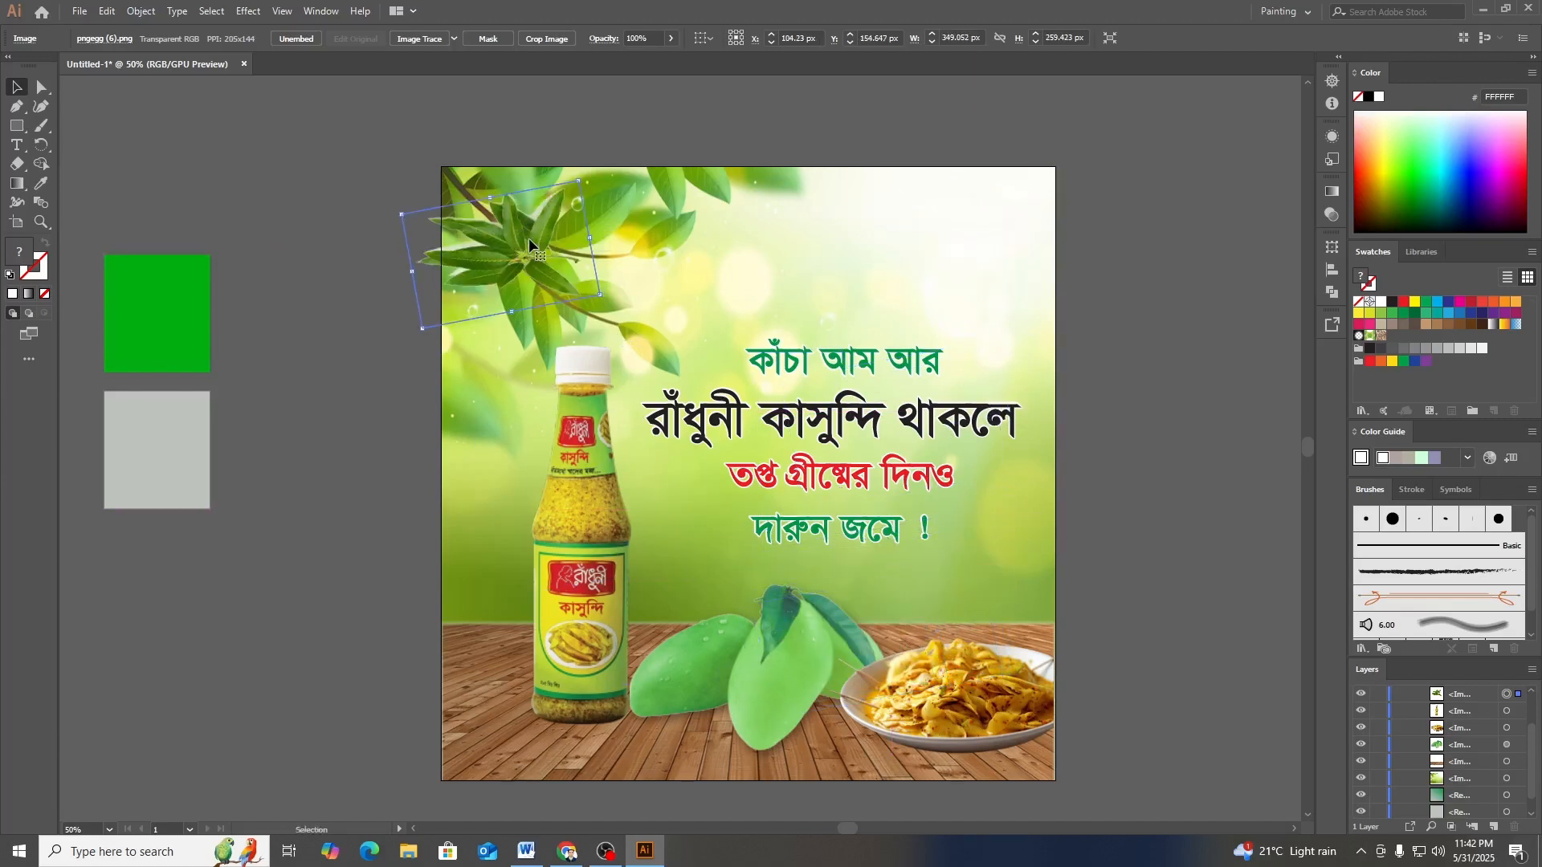
key(Delete)
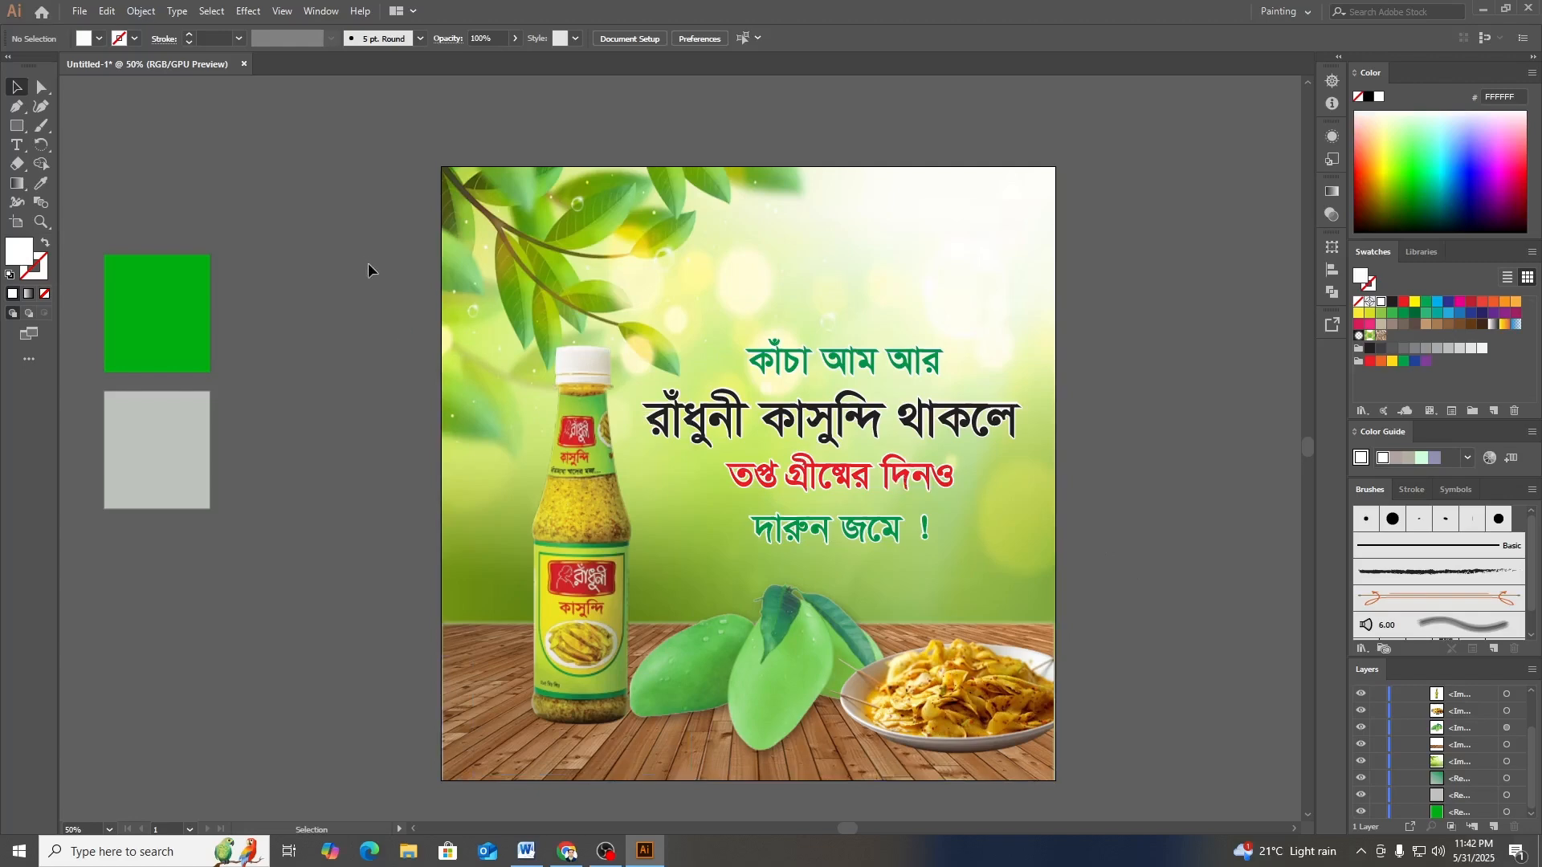
- Open the images.png logo, bring it into the Untitled-1 design, and place it scaled down in the artboard's upper-right corner
click(80, 12)
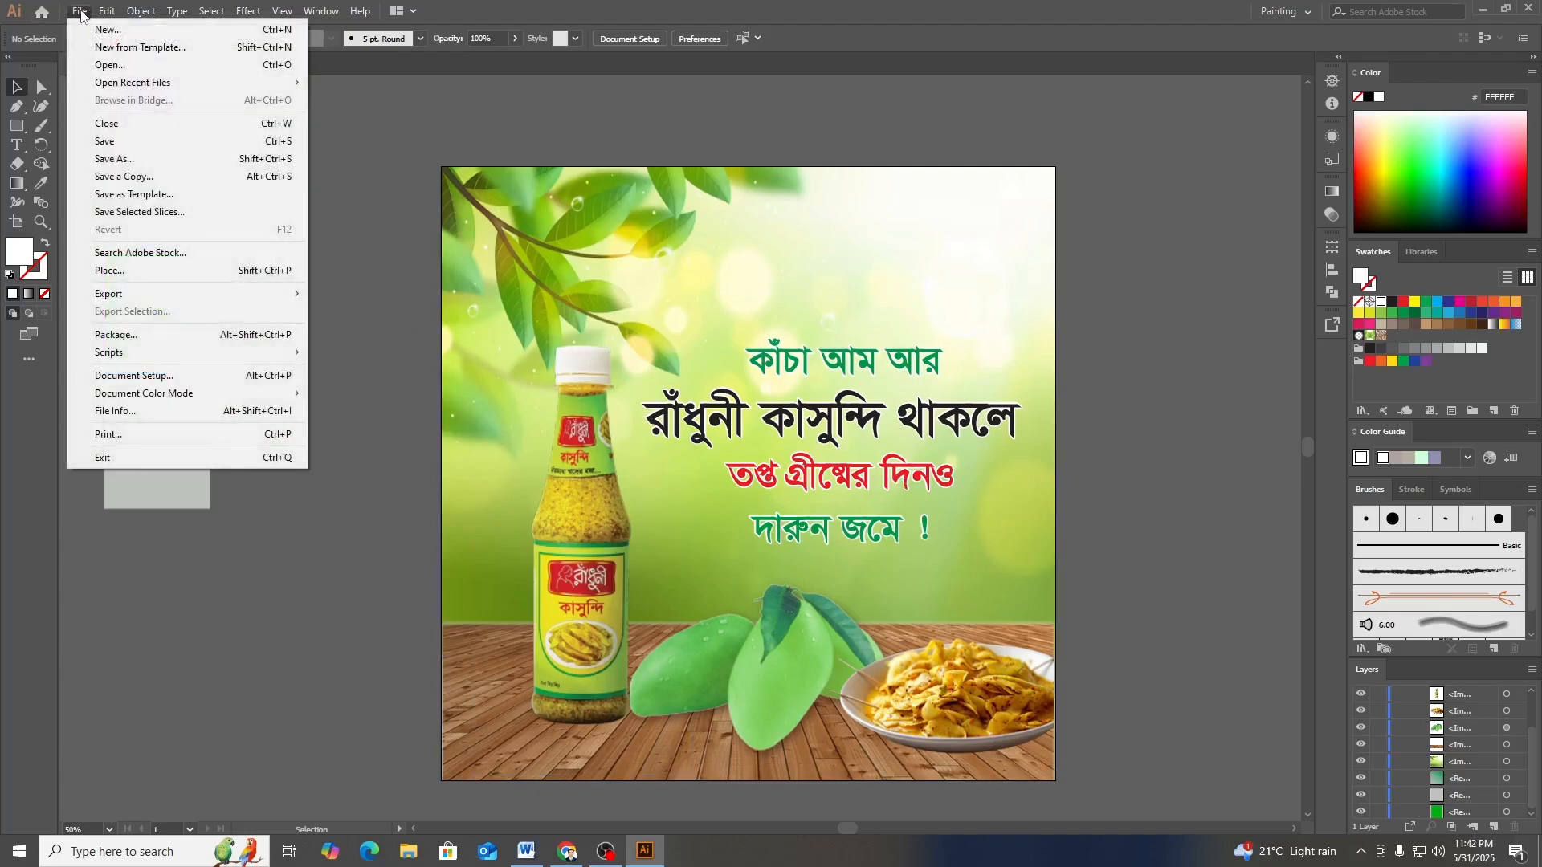
click(108, 67)
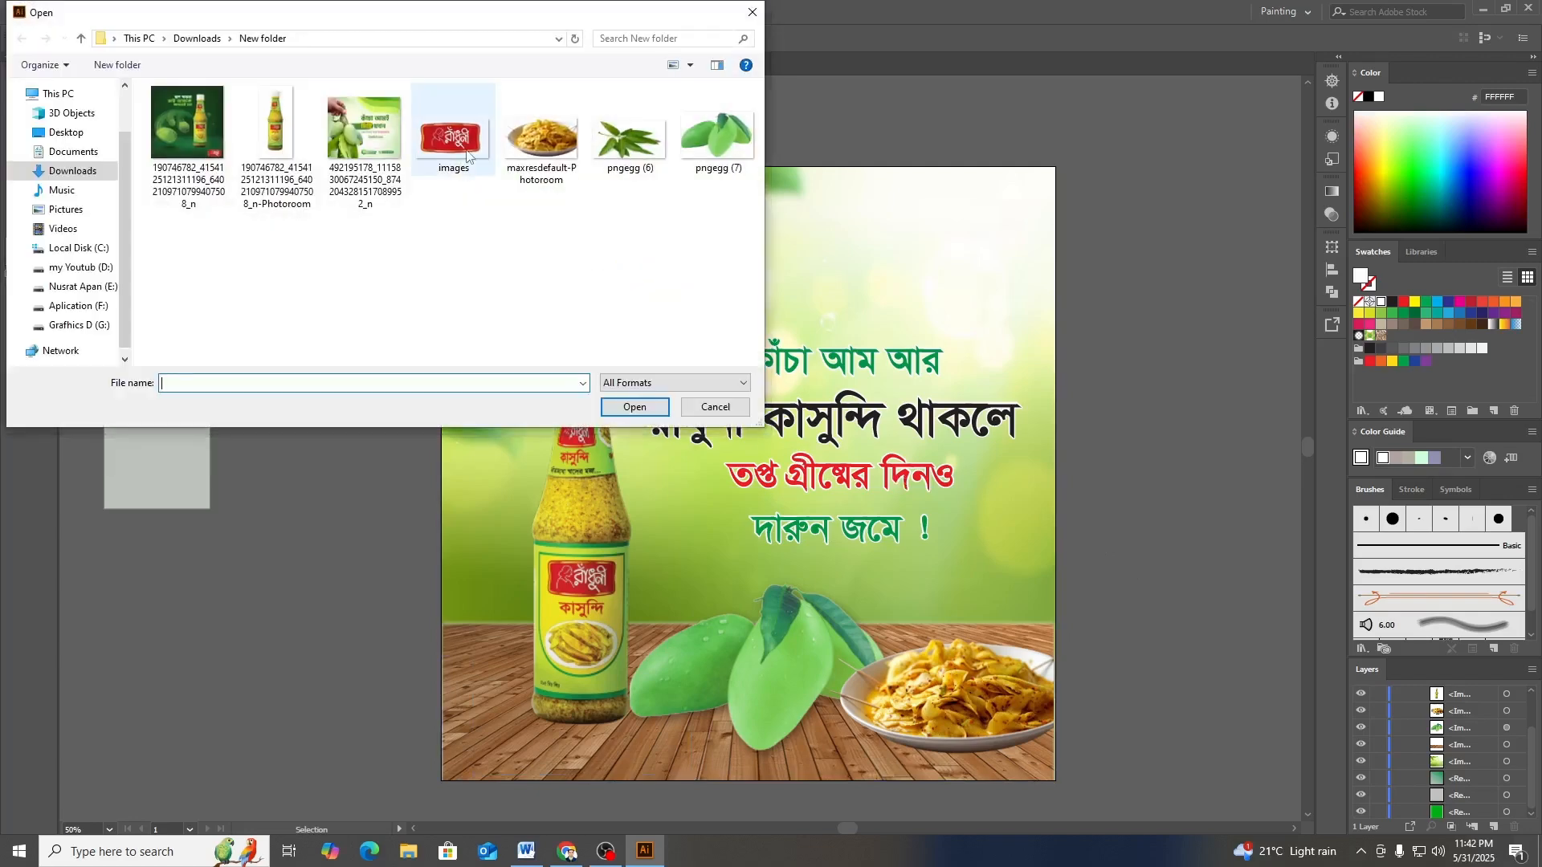
key(Escape)
drag(649, 438, 885, 239)
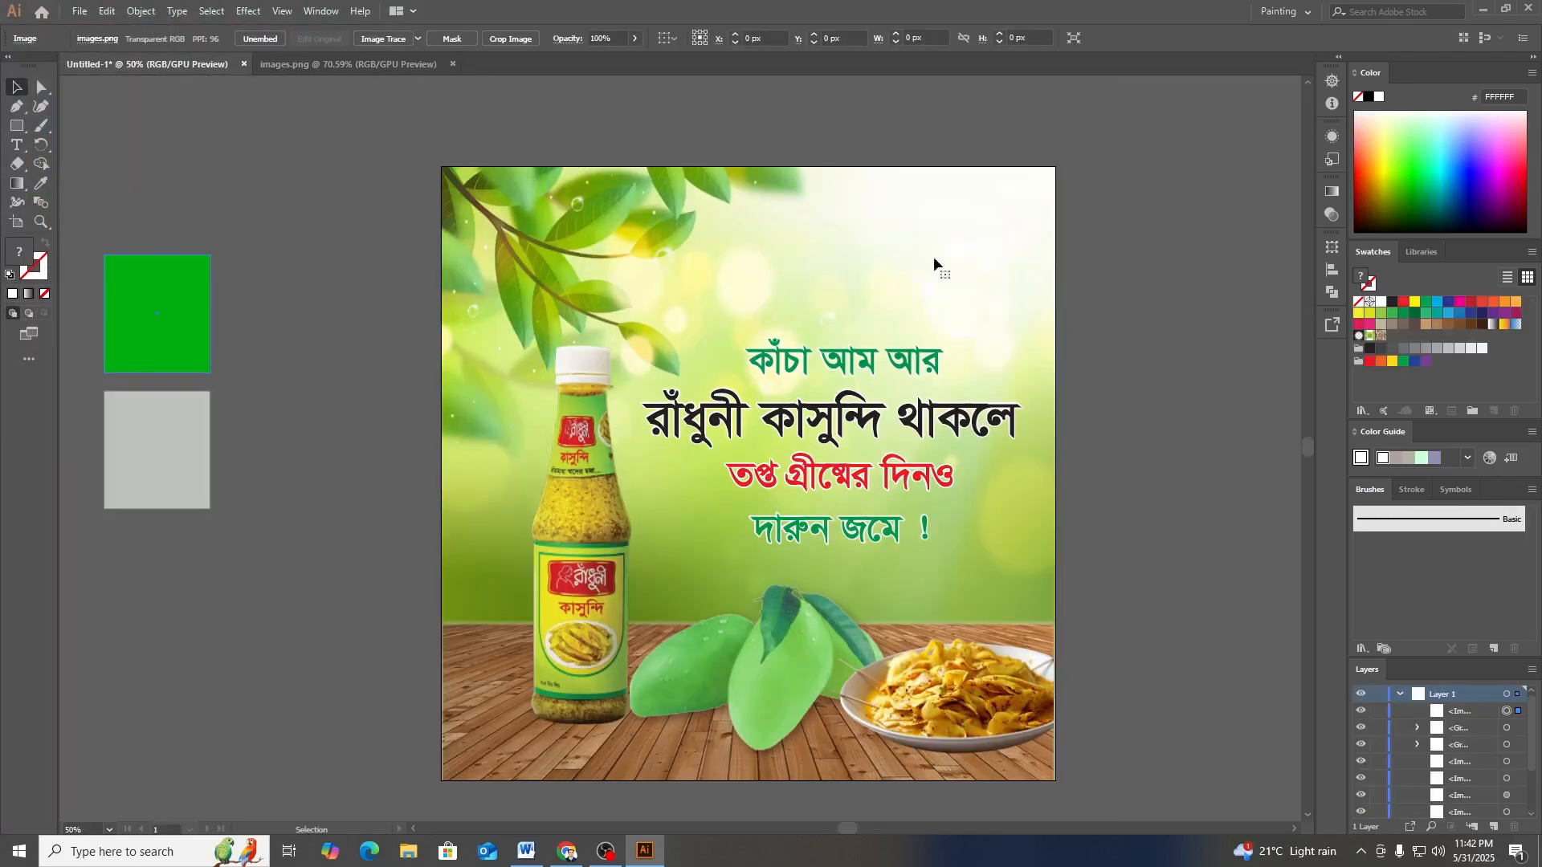
drag(977, 251, 1007, 210)
click(1166, 416)
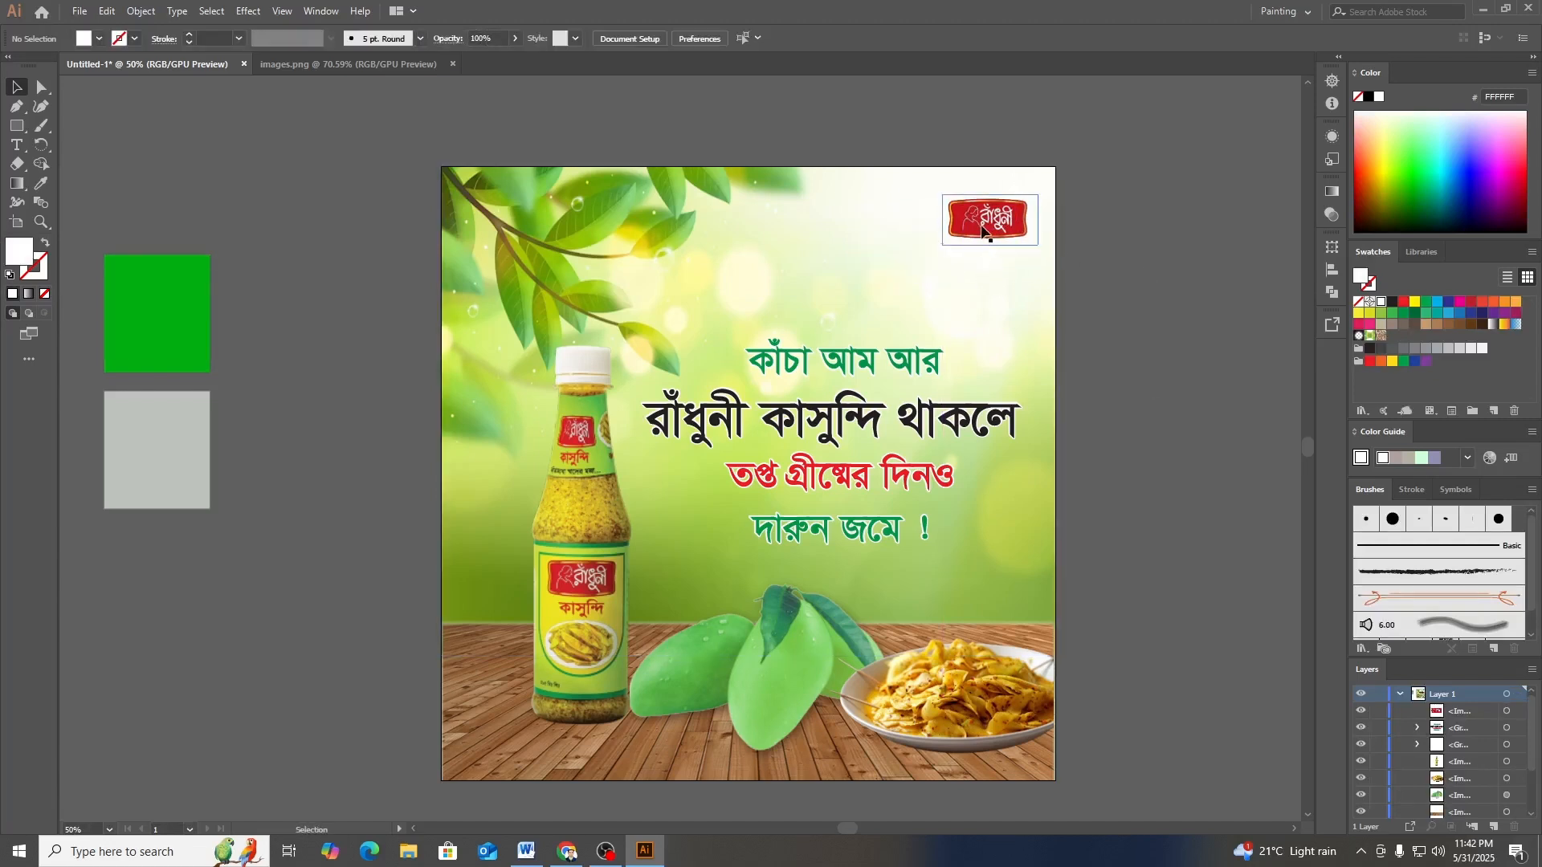
- Delete the grey and green squares beside the artboard
scroll(1068, 364, down, 2)
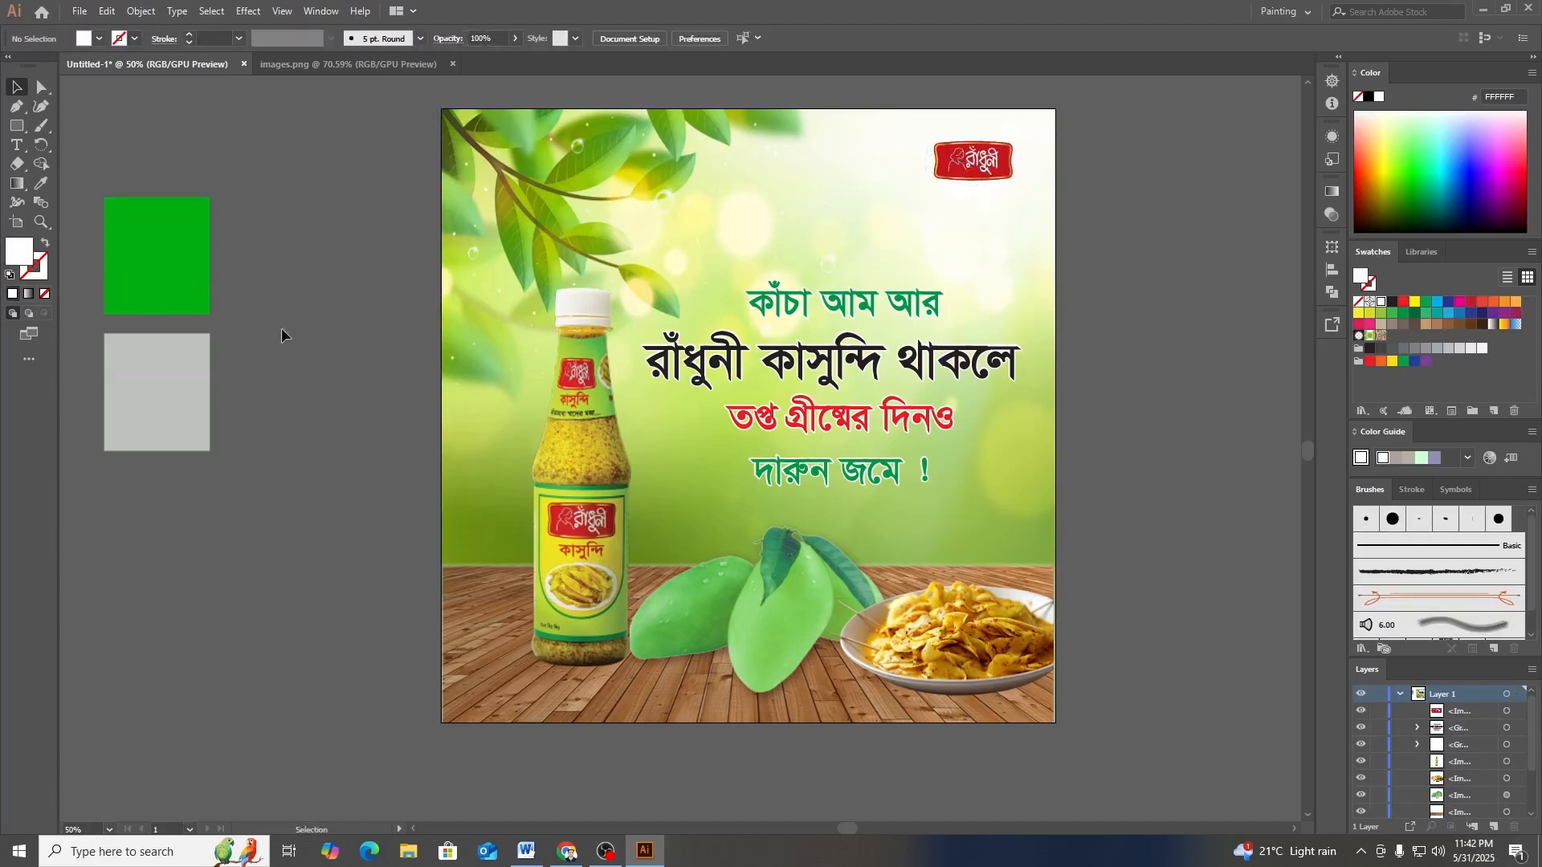
click(175, 390)
key(Delete)
click(177, 283)
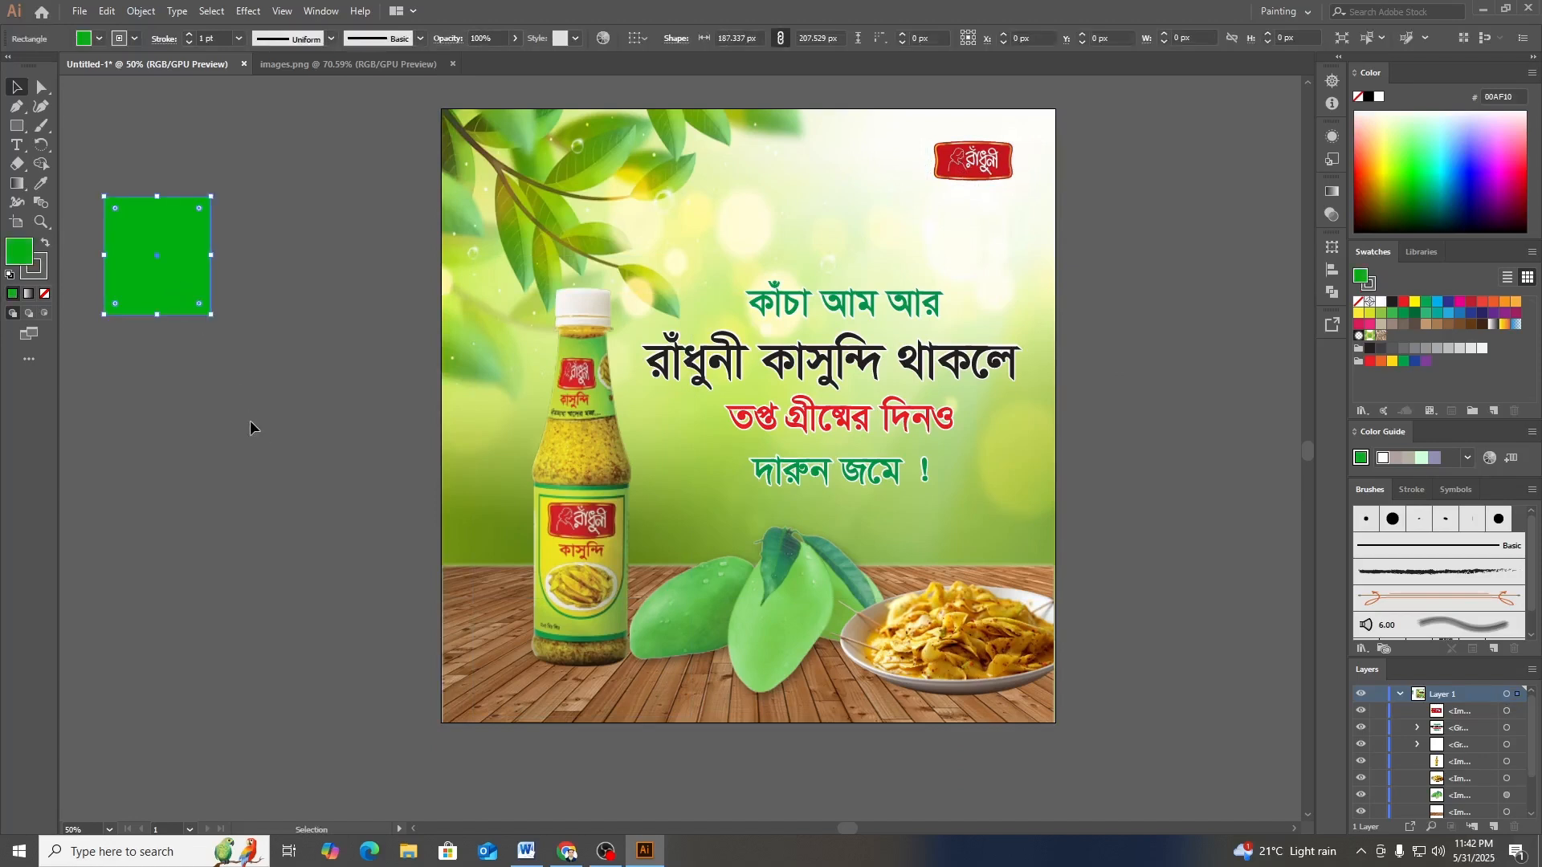
key(Delete)
scroll(249, 421, up, 1)
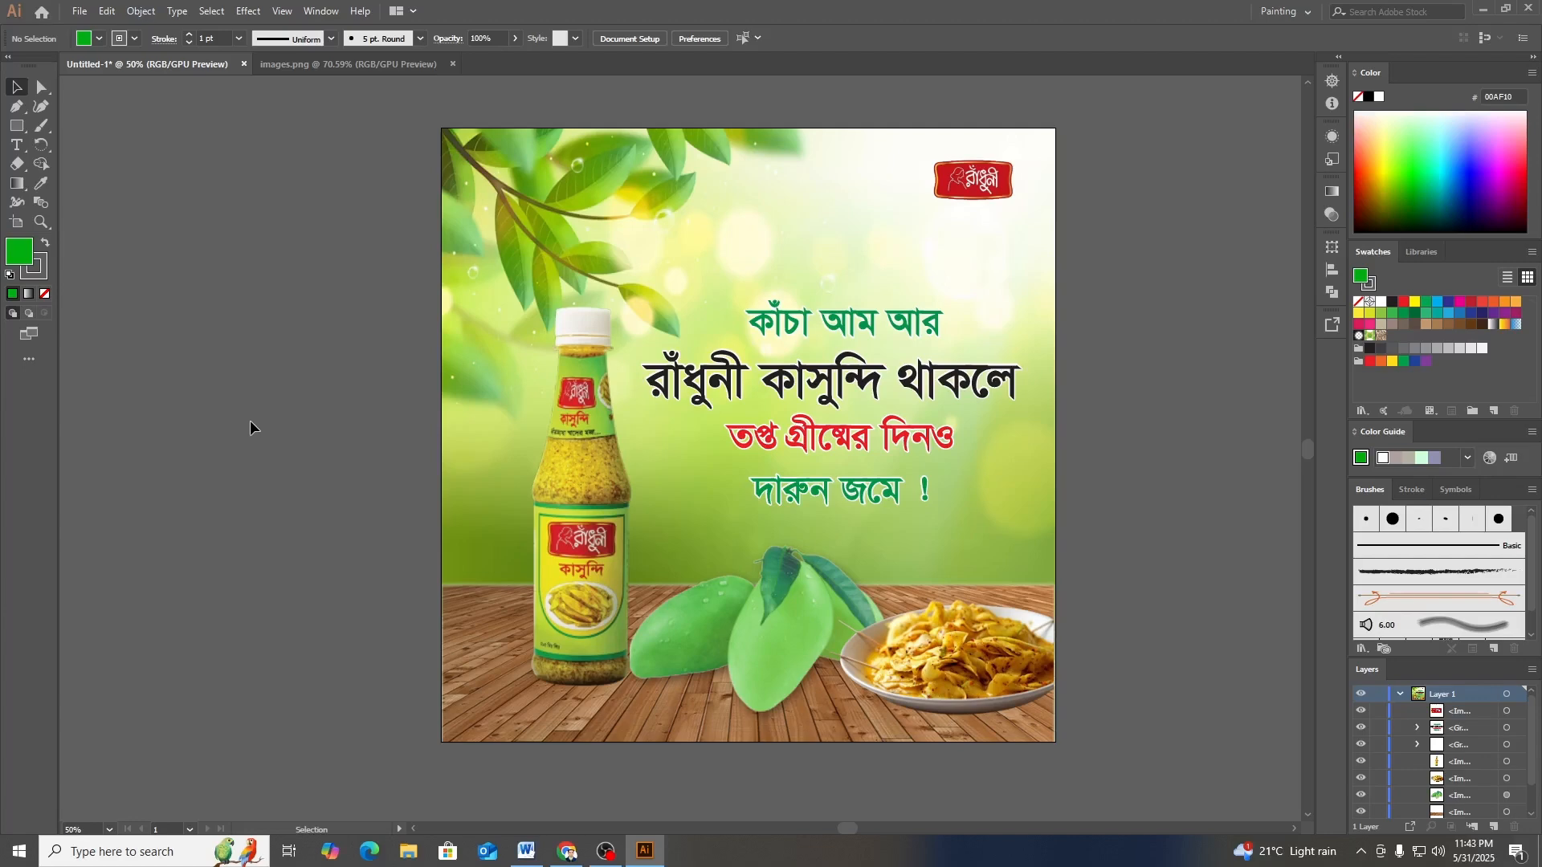
click(605, 851)
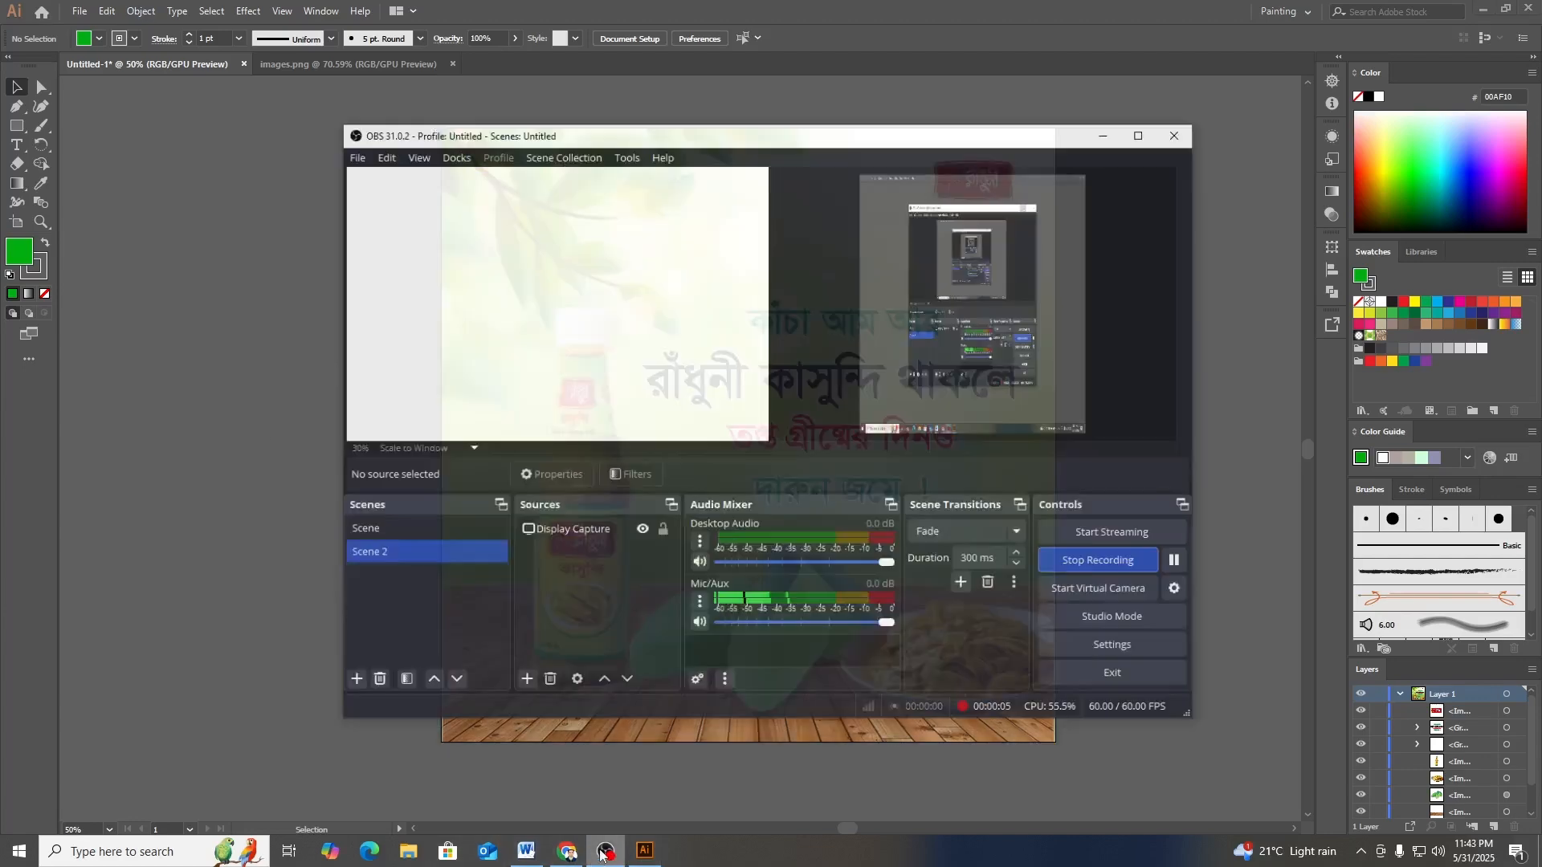